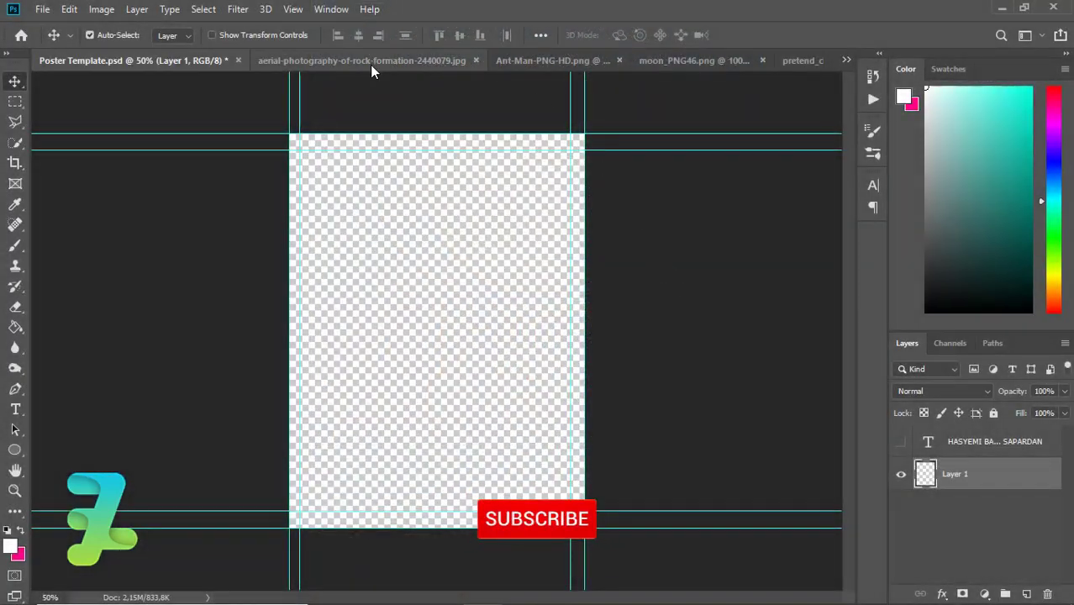
- Drag the aerial rock-formation photo into Poster Template as Layer 2 and close its window
{"action": "left_click", "coordinate": [370, 62]}
{"action": "right_click", "coordinate": [370, 62]}
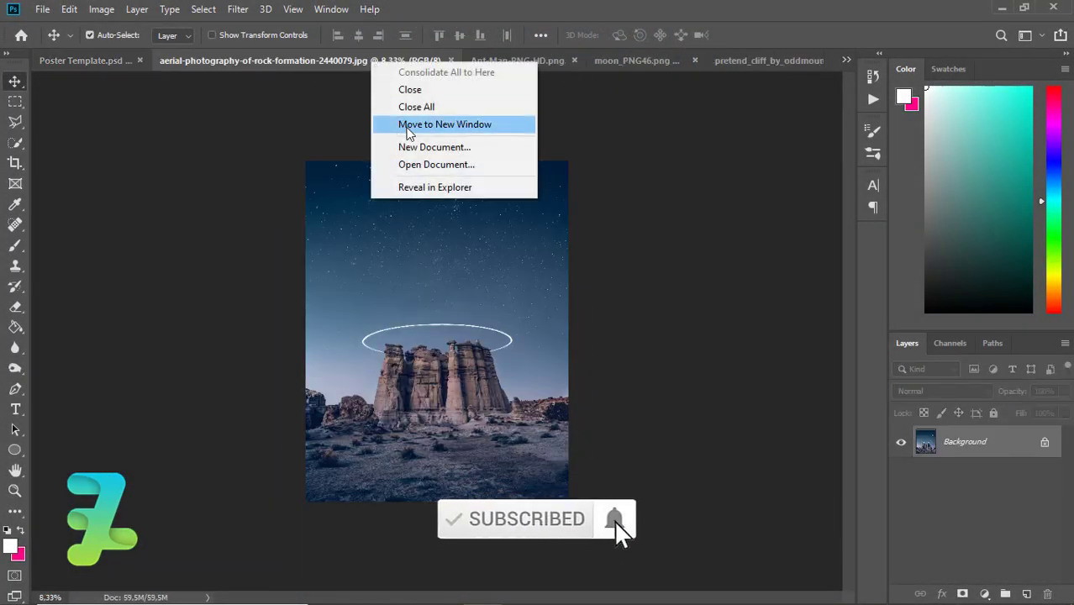
{"action": "left_click", "coordinate": [408, 126]}
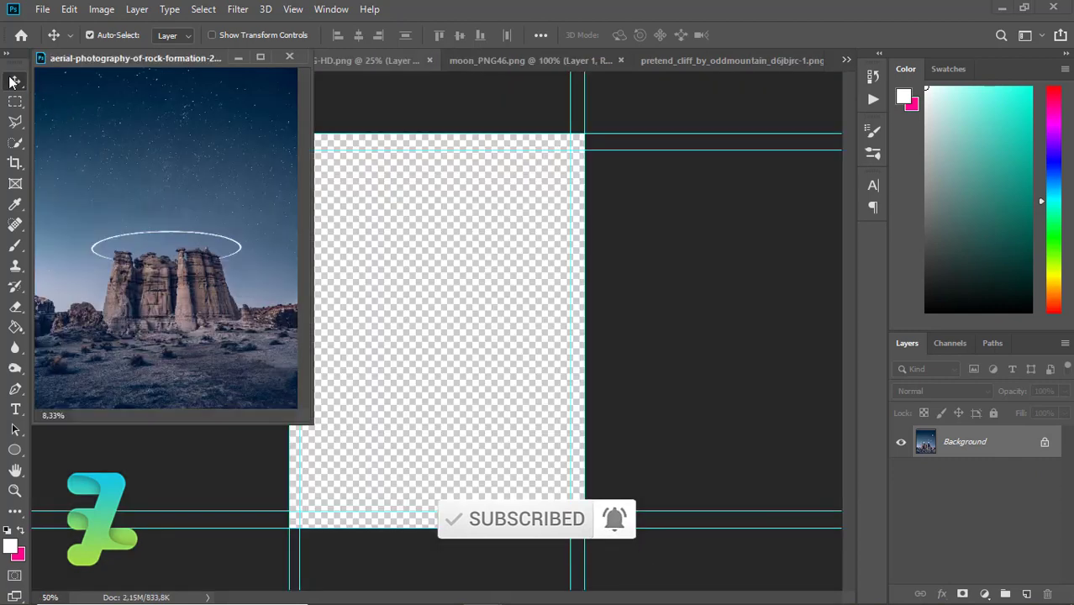
{"action": "left_click", "coordinate": [404, 278]}
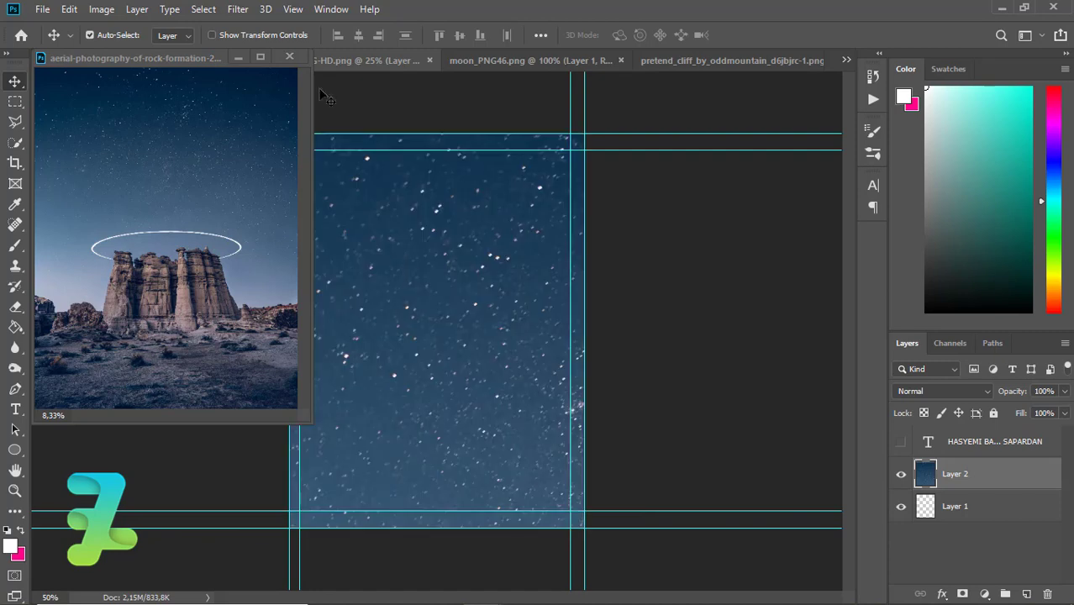
{"action": "left_click", "coordinate": [291, 56]}
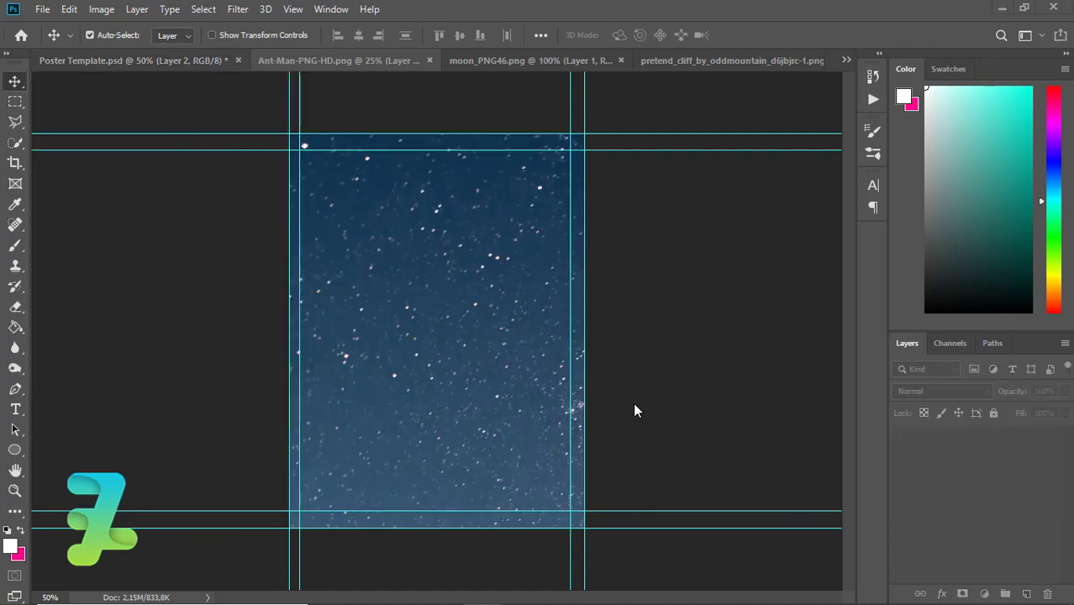
- Roughly shrink the rock-formation photo with Free Transform and move it onto the poster area
{"action": "key", "text": "ctrl+minus"}
{"action": "key", "text": "ctrl+minus"}
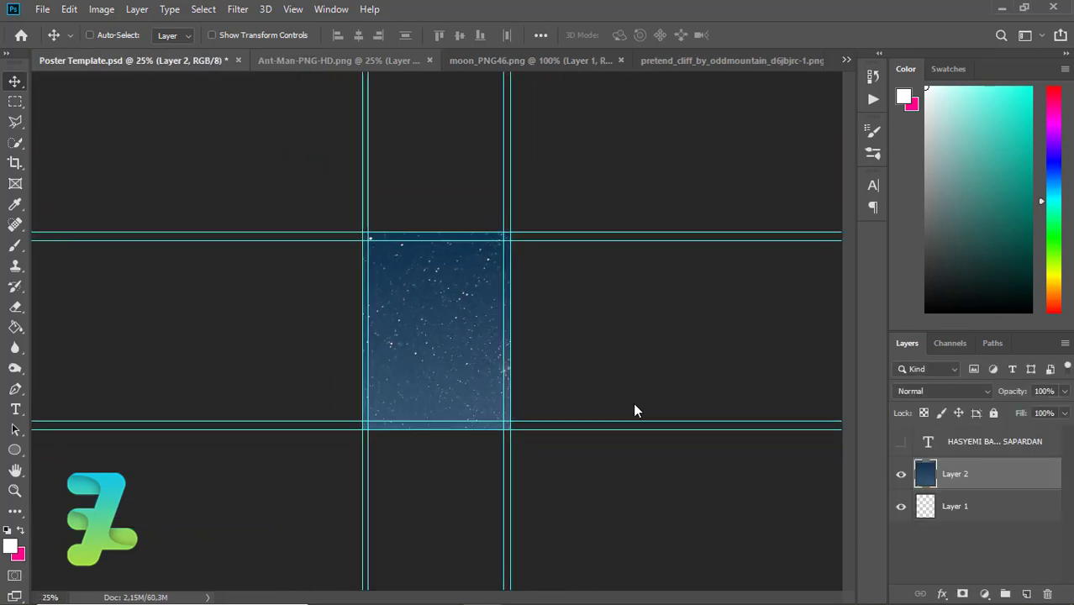
{"action": "key", "text": "ctrl+minus"}
{"action": "key", "text": "ctrl+minus"}
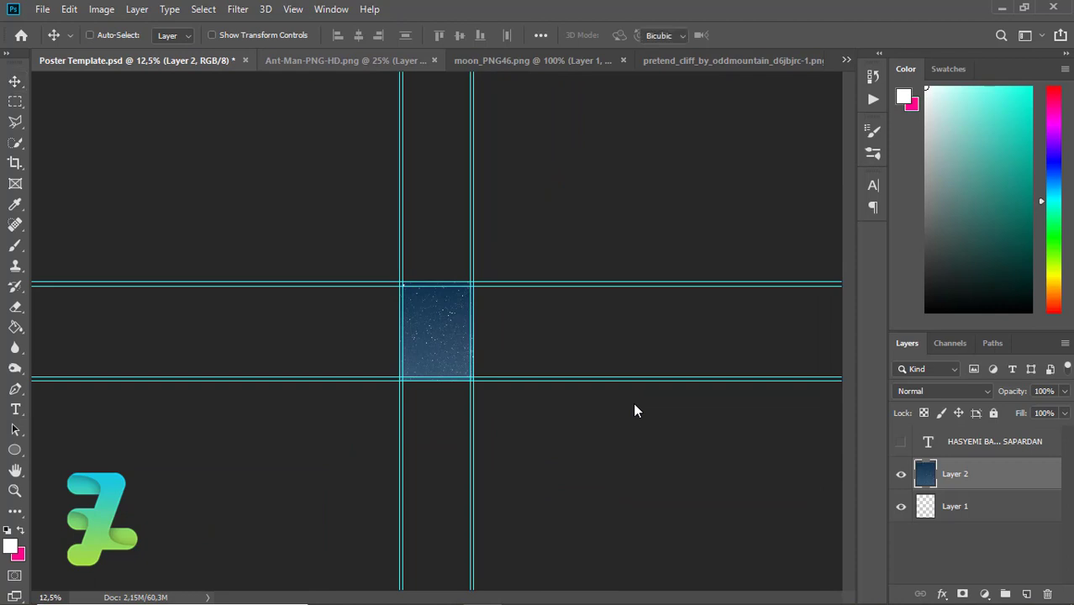
{"action": "key", "text": "ctrl+t"}
{"action": "left_click_drag", "start_coordinate": [668, 201], "coordinate": [604, 293]}
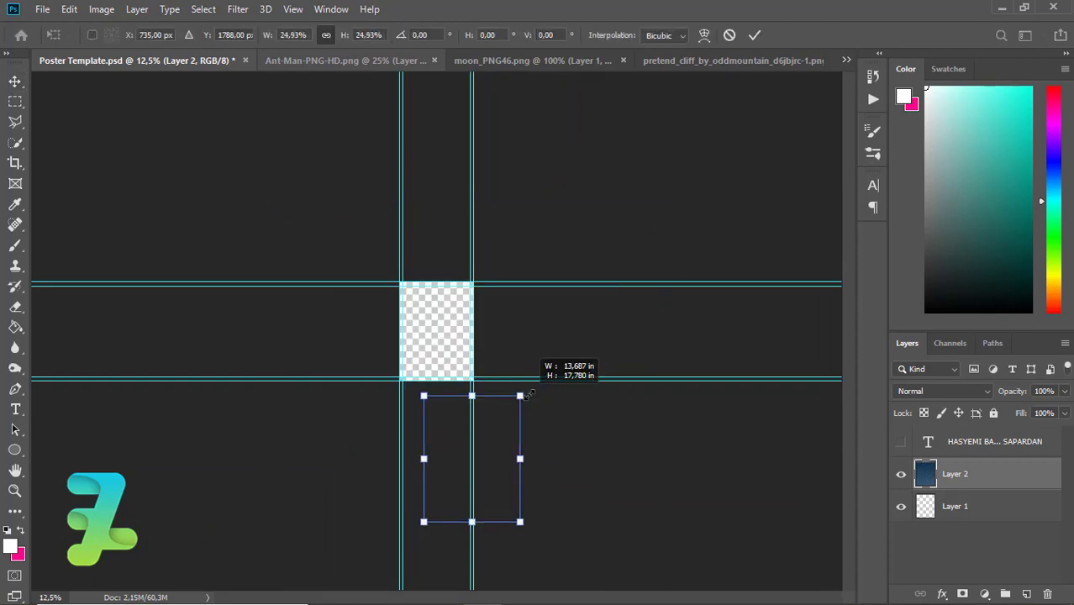
{"action": "left_click_drag", "start_coordinate": [540, 374], "coordinate": [517, 401]}
{"action": "left_click_drag", "start_coordinate": [430, 453], "coordinate": [408, 323]}
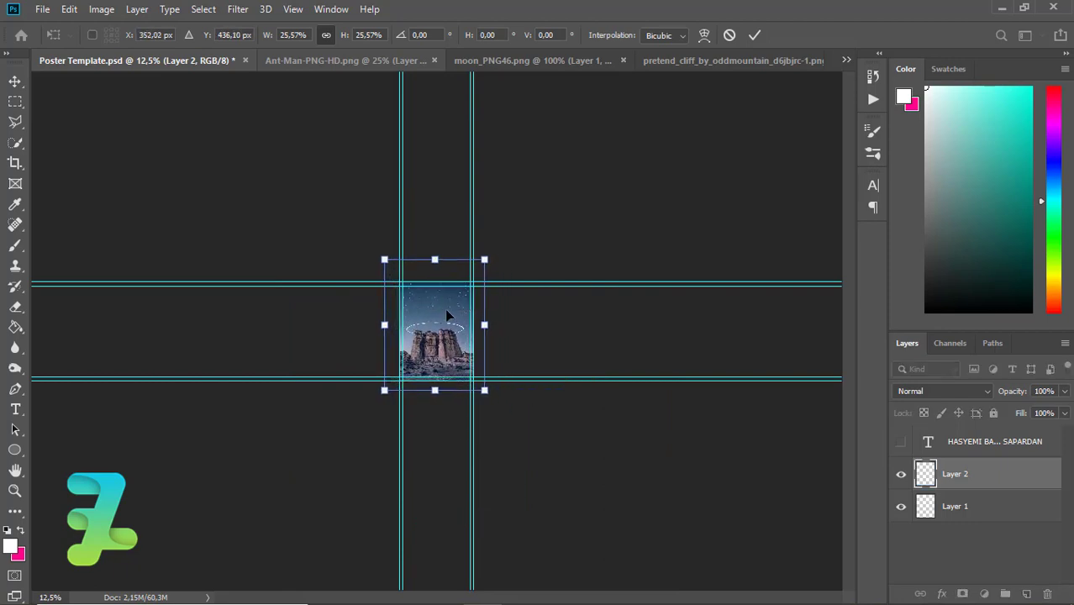
- Fine-tune the photo to 19.59% scale, snap it to the guides, and commit
{"action": "left_click_drag", "start_coordinate": [478, 262], "coordinate": [472, 266]}
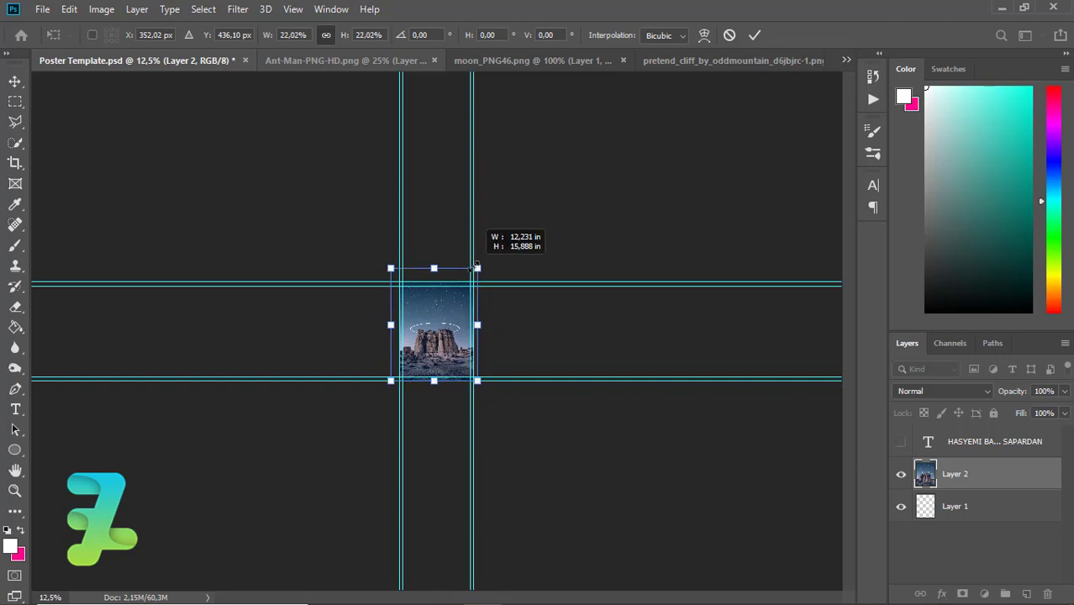
{"action": "key", "text": "ctrl+plus"}
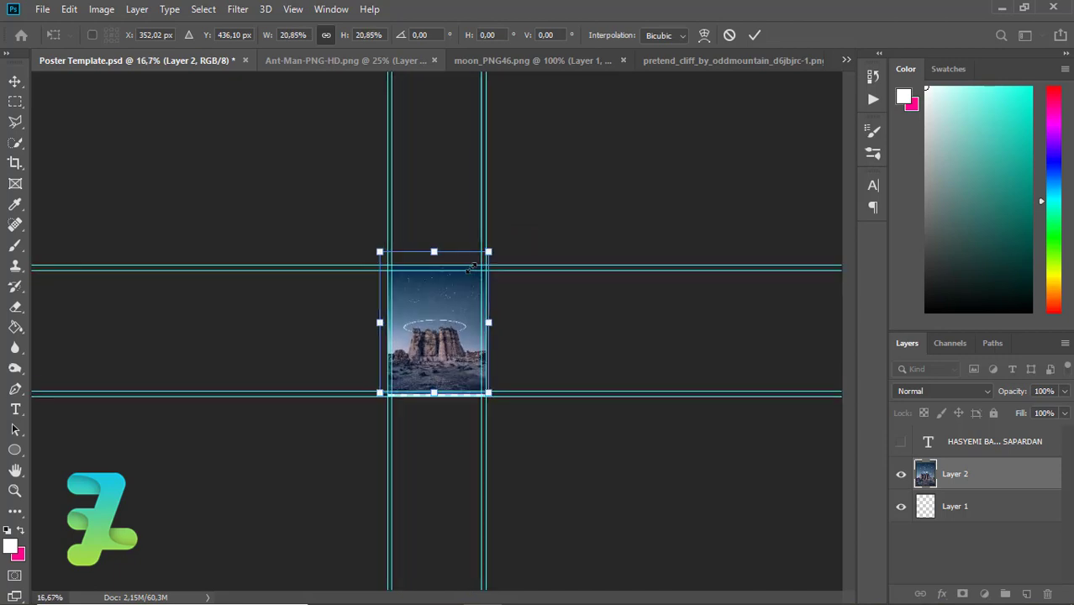
{"action": "key", "text": "ctrl+plus"}
{"action": "key", "text": "ctrl+plus"}
{"action": "key", "text": "ctrl+plus"}
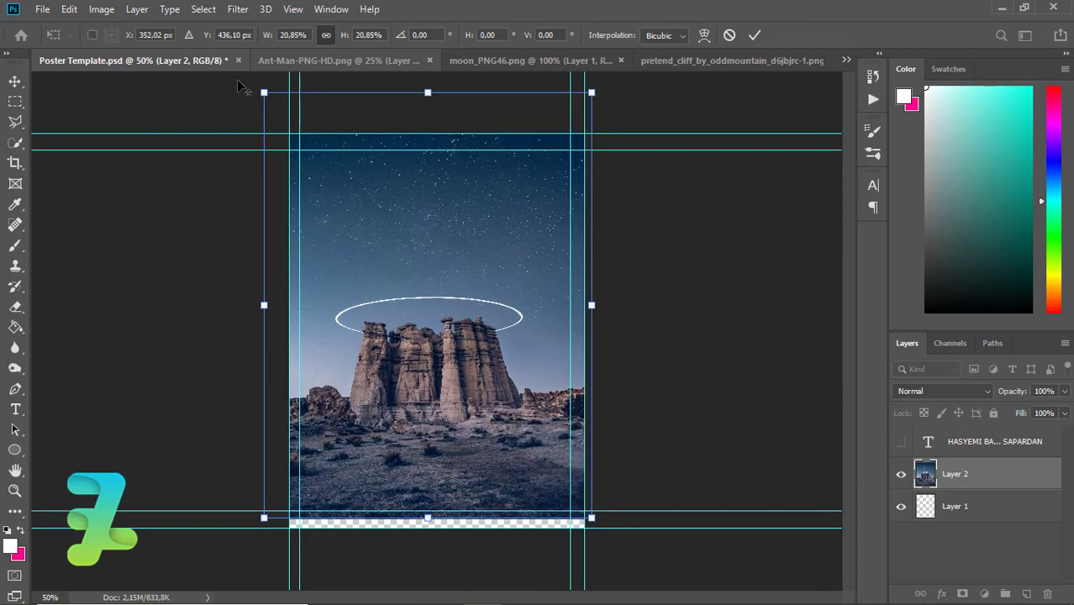
{"action": "left_click_drag", "start_coordinate": [261, 90], "coordinate": [273, 104]}
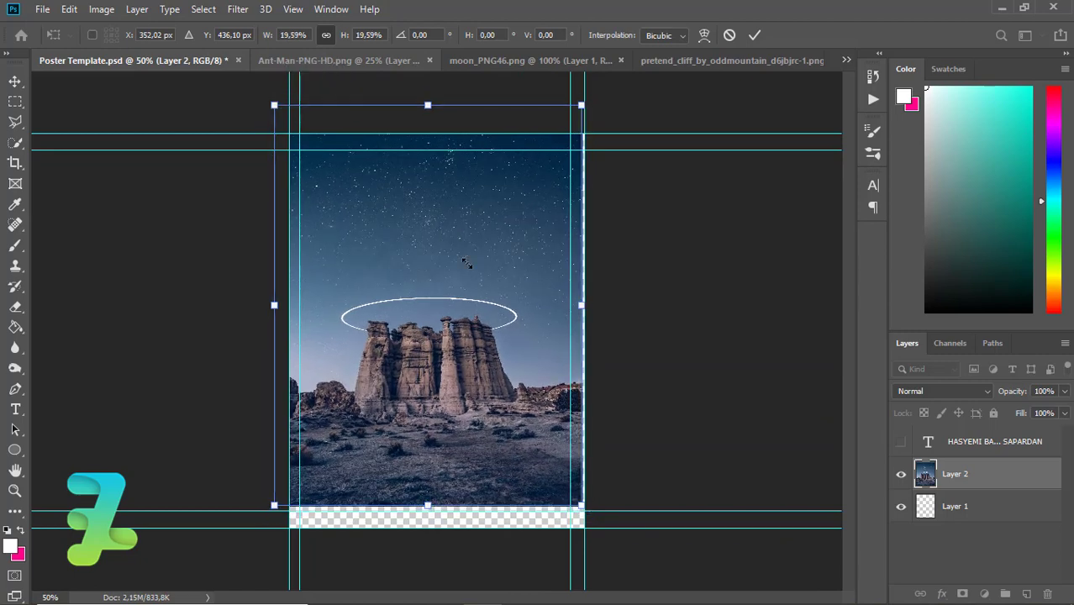
{"action": "left_click_drag", "start_coordinate": [469, 289], "coordinate": [477, 300]}
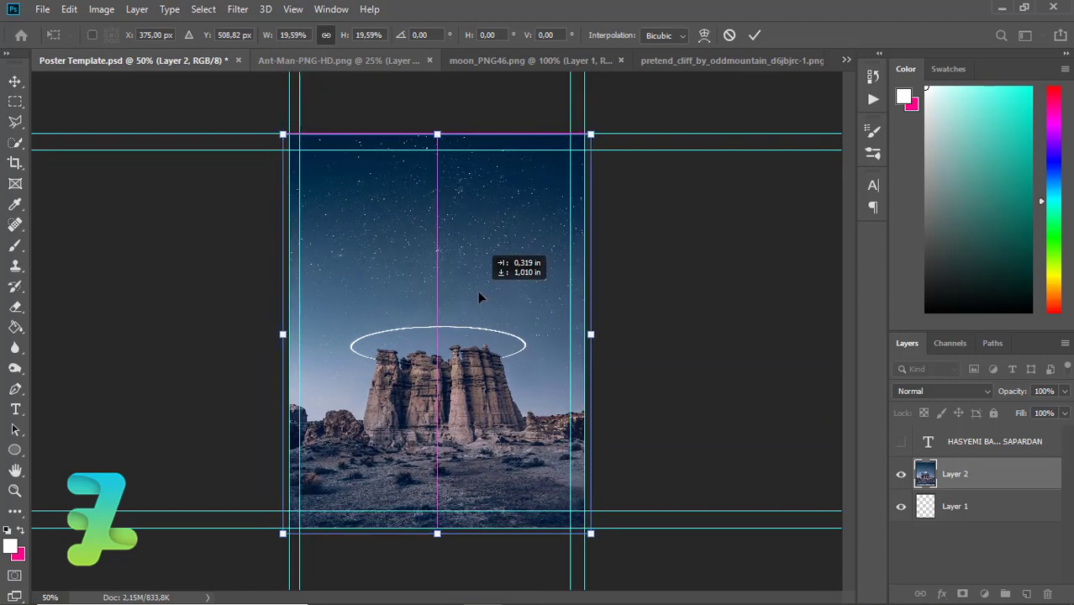
{"action": "left_click_drag", "start_coordinate": [479, 292], "coordinate": [476, 262]}
{"action": "key", "text": "Return"}
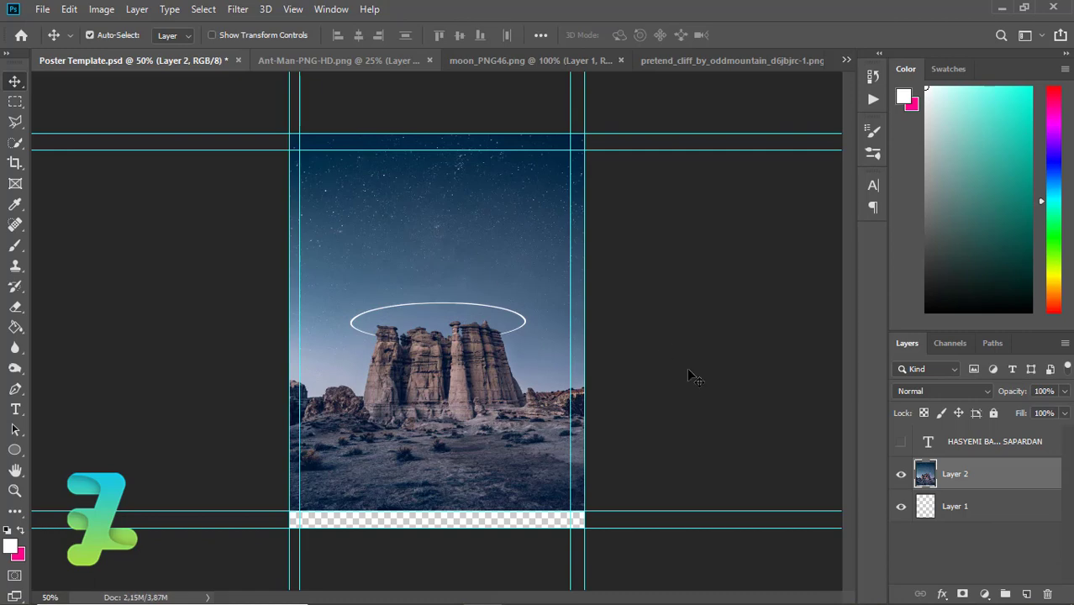
- Quick-select the cliff rock, trim its top edge, and mask away the sky, sea and hills
{"action": "left_click", "coordinate": [732, 59]}
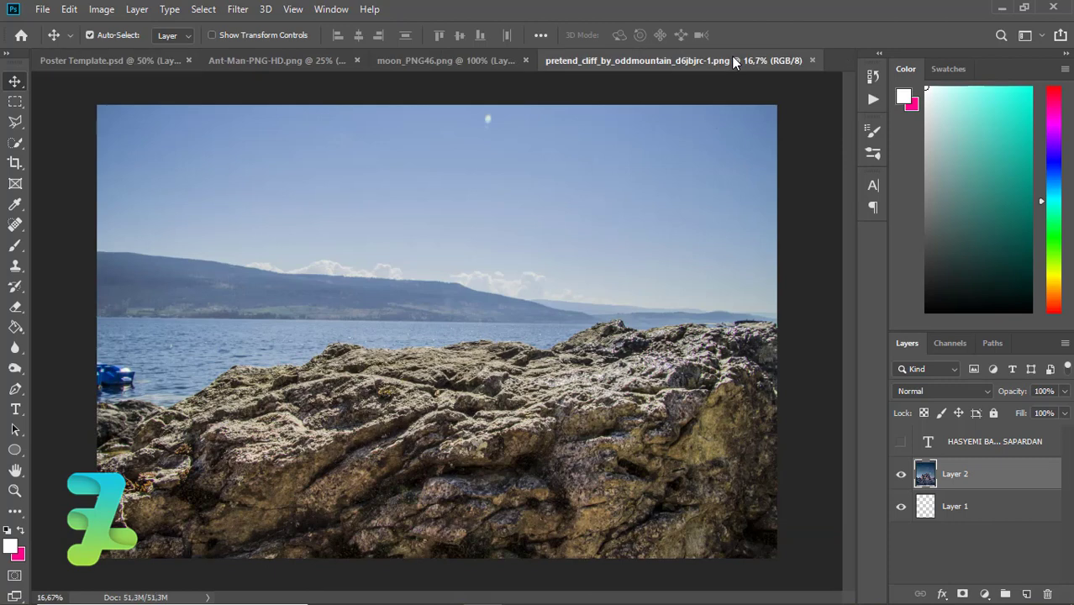
{"action": "left_click", "coordinate": [15, 142]}
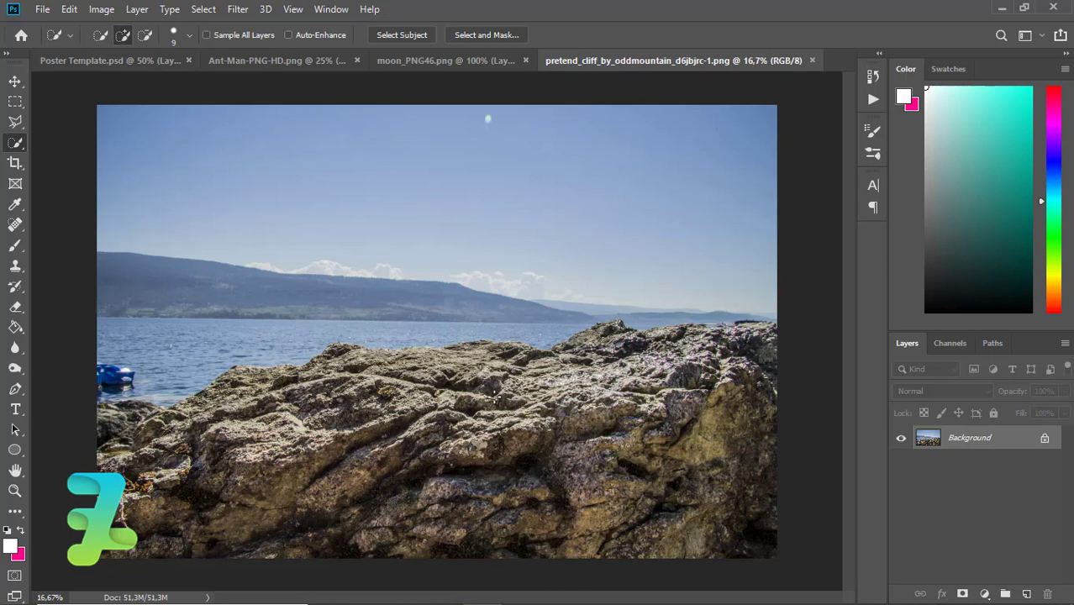
{"action": "mouse_move", "coordinate": [264, 471]}
{"action": "left_mouse_down"}
{"action": "mouse_move", "coordinate": [605, 370]}
{"action": "mouse_move", "coordinate": [117, 417]}
{"action": "mouse_move", "coordinate": [252, 449]}
{"action": "mouse_move", "coordinate": [630, 378]}
{"action": "mouse_move", "coordinate": [446, 395]}
{"action": "mouse_move", "coordinate": [279, 377]}
{"action": "mouse_move", "coordinate": [252, 420]}
{"action": "mouse_move", "coordinate": [311, 437]}
{"action": "left_mouse_up"}
{"action": "key", "text": "bracketright"}
{"action": "key", "text": "bracketright"}
{"action": "key", "text": "bracketright"}
{"action": "key", "text": "alt"}
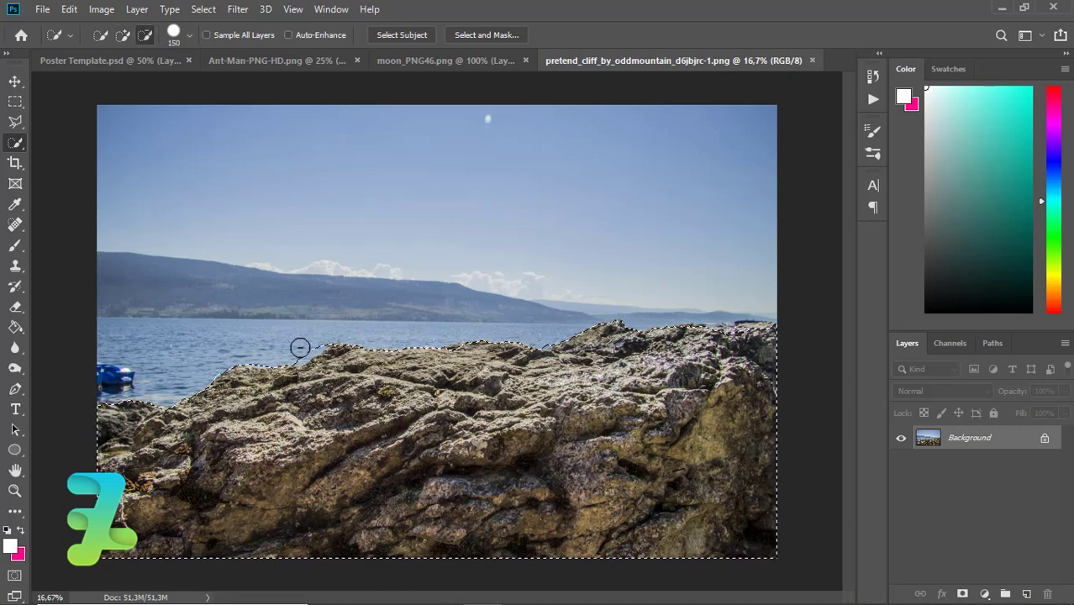
{"action": "key", "text": "bracketleft"}
{"action": "key", "text": "bracketleft"}
{"action": "key", "text": "bracketleft"}
{"action": "left_click_drag", "start_coordinate": [300, 347], "coordinate": [302, 363]}
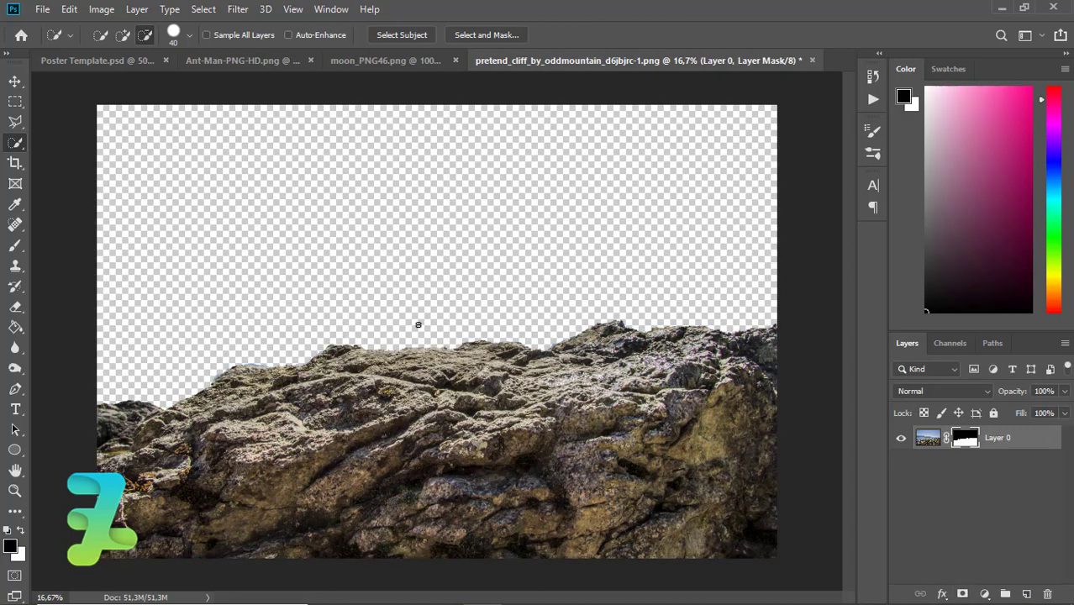
{"action": "left_click", "coordinate": [24, 253]}
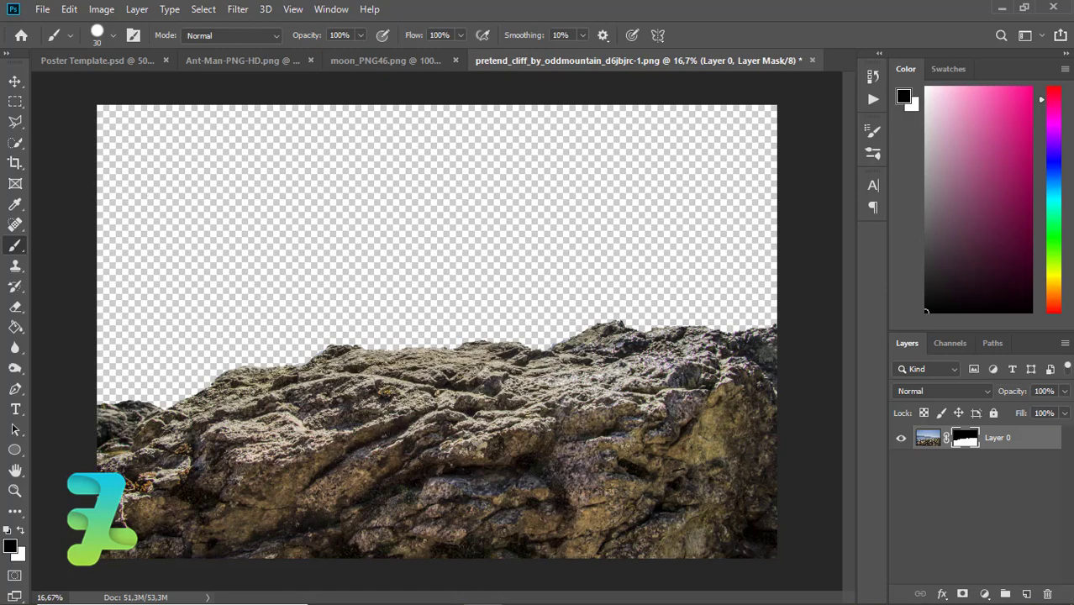
{"action": "left_click", "coordinate": [16, 81]}
- Drag the masked cliff rock into the poster as Layer 3, then close the cliff PNG without saving
{"action": "right_click", "coordinate": [501, 62]}
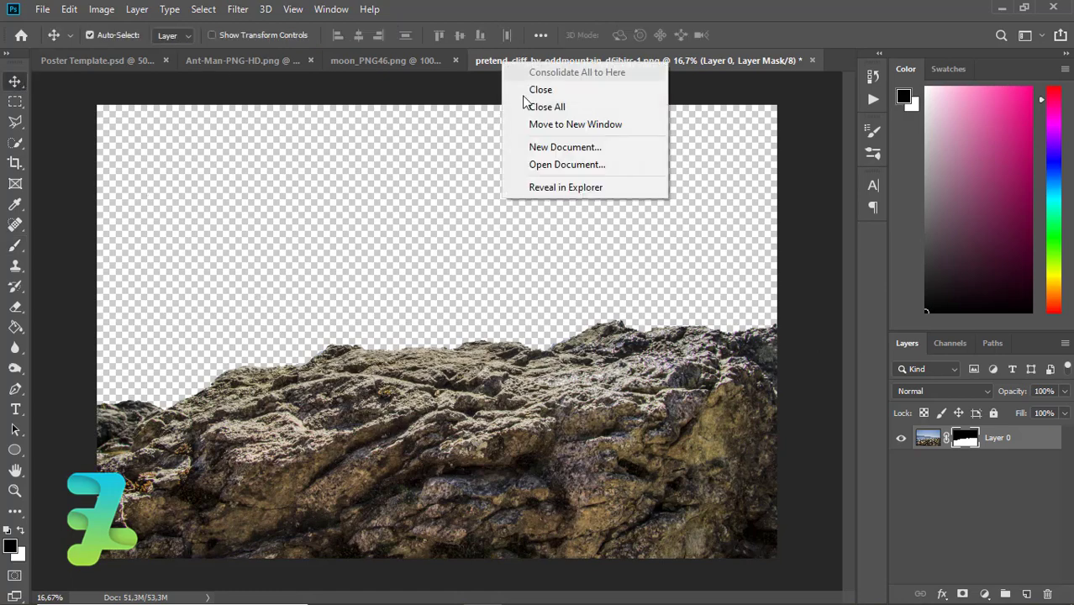
{"action": "left_click", "coordinate": [538, 122]}
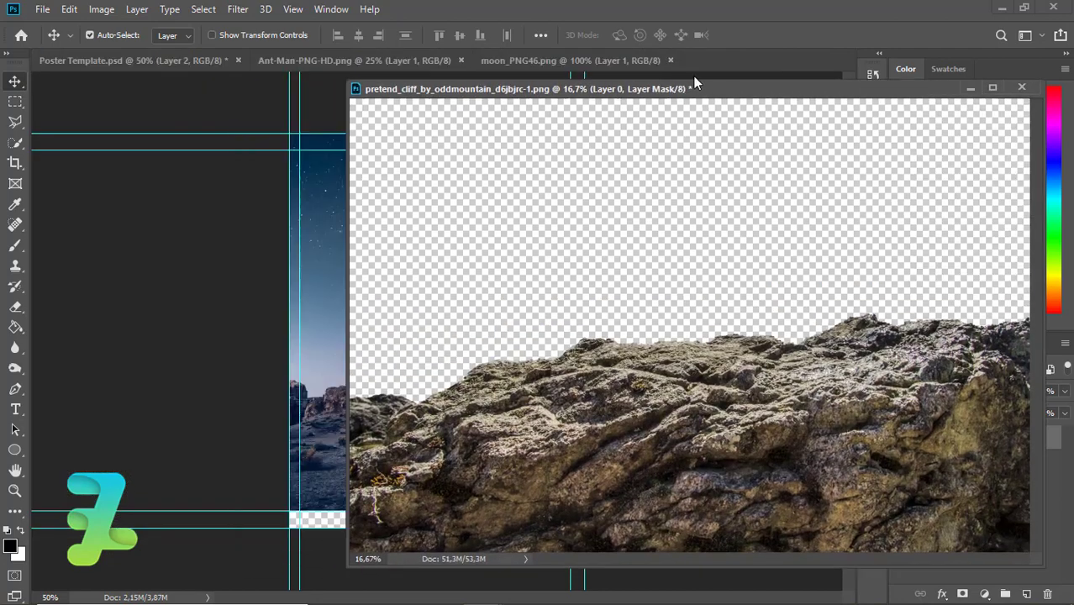
{"action": "left_click_drag", "start_coordinate": [384, 58], "coordinate": [790, 83]}
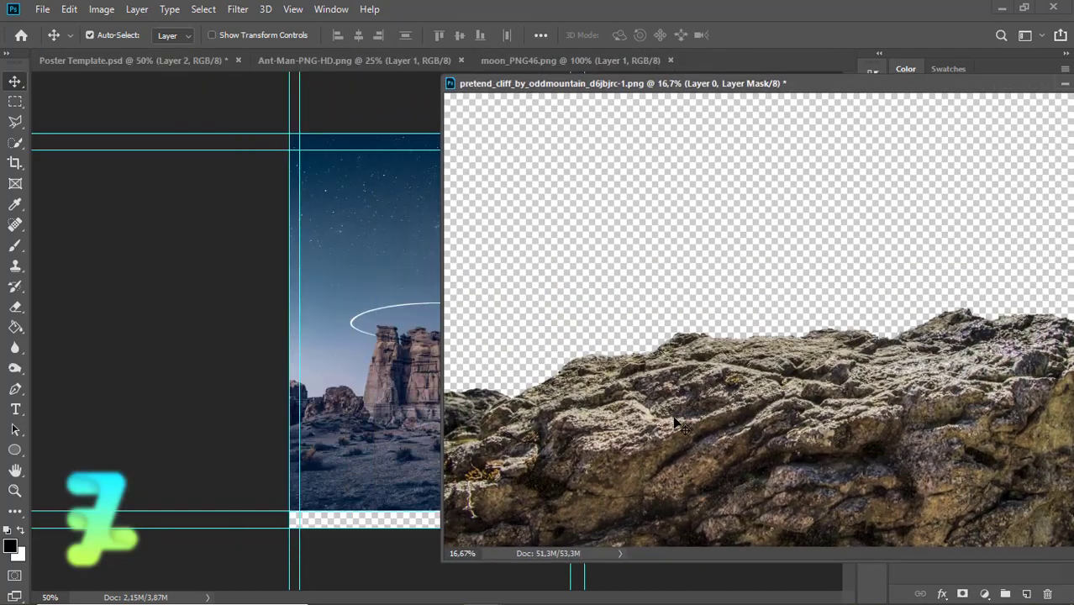
{"action": "left_click_drag", "start_coordinate": [681, 425], "coordinate": [390, 418]}
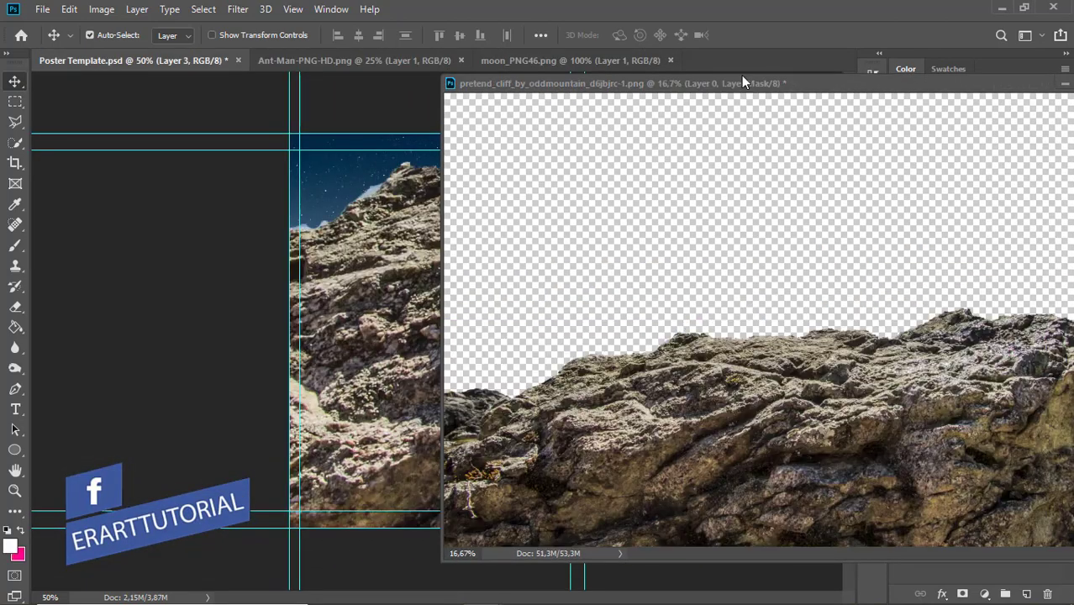
{"action": "left_click_drag", "start_coordinate": [789, 98], "coordinate": [514, 110]}
{"action": "left_click", "coordinate": [842, 93]}
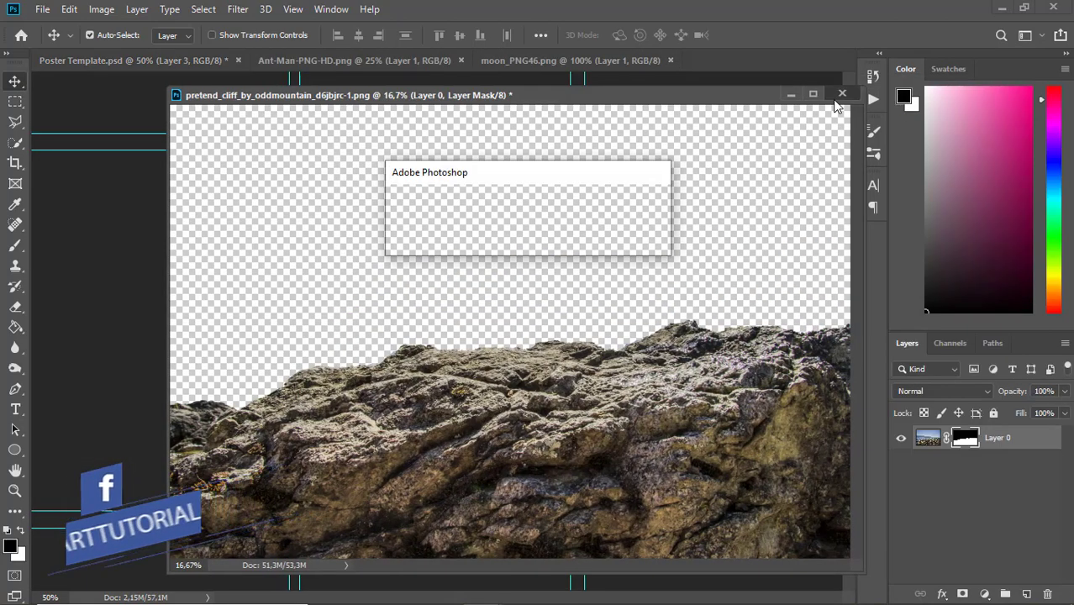
{"action": "left_click", "coordinate": [535, 238]}
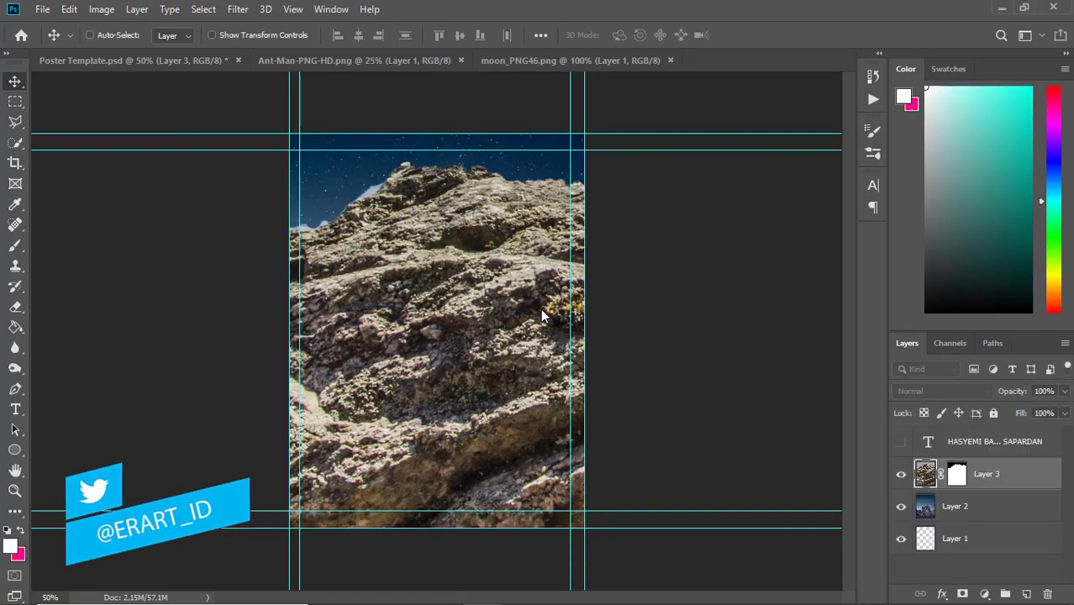
- Roughly shrink the cliff rock layer with Free Transform and centre it on the poster
{"action": "key", "text": "ctrl+minus"}
{"action": "key", "text": "ctrl+minus"}
{"action": "key", "text": "ctrl+minus"}
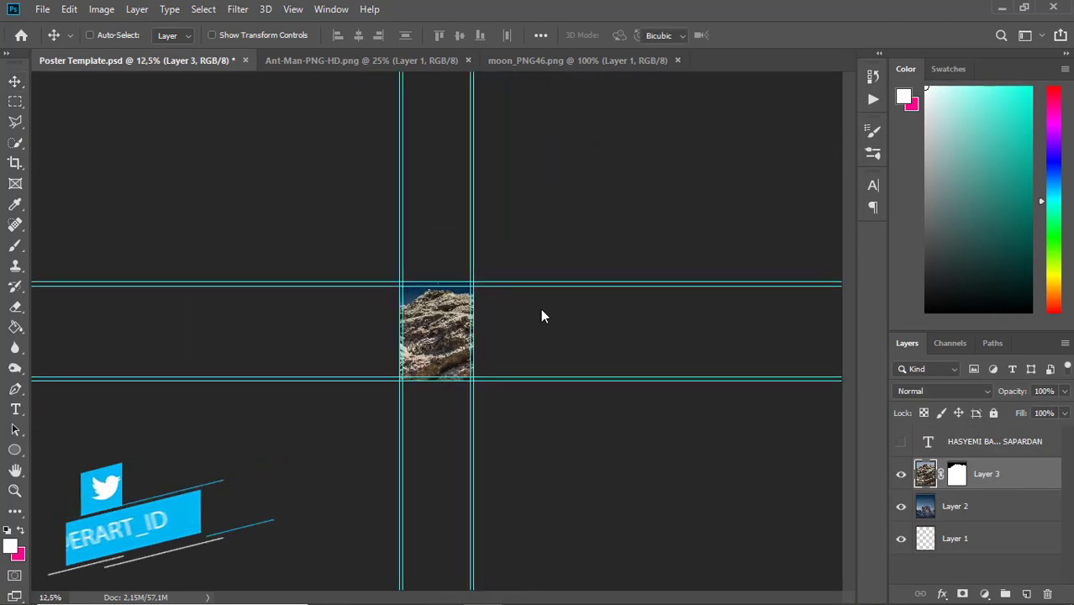
{"action": "key", "text": "ctrl+t"}
{"action": "left_click_drag", "start_coordinate": [763, 110], "coordinate": [586, 214]}
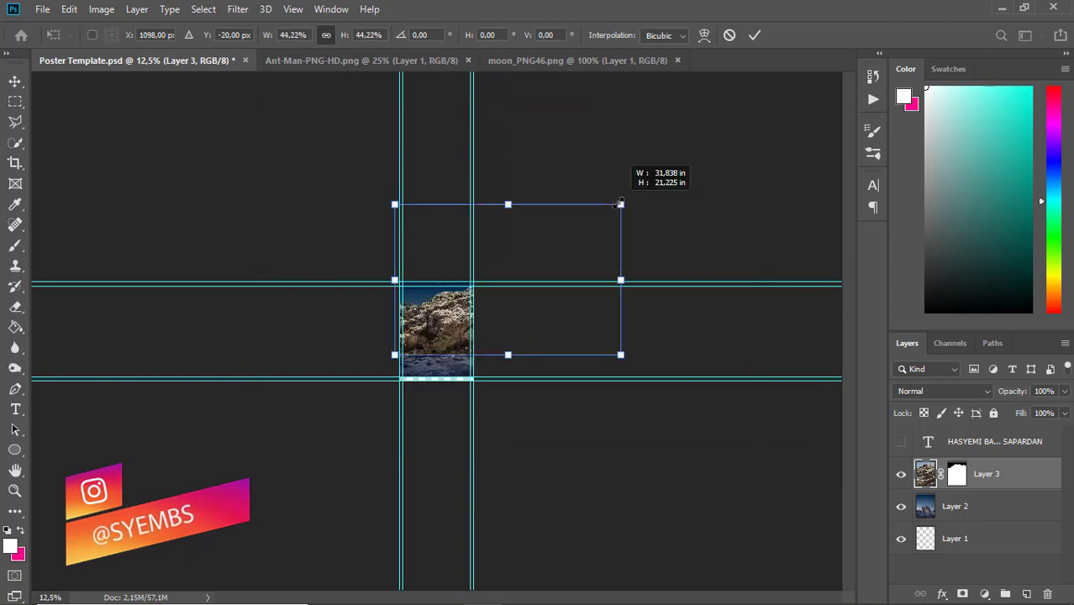
{"action": "left_click_drag", "start_coordinate": [460, 313], "coordinate": [412, 380]}
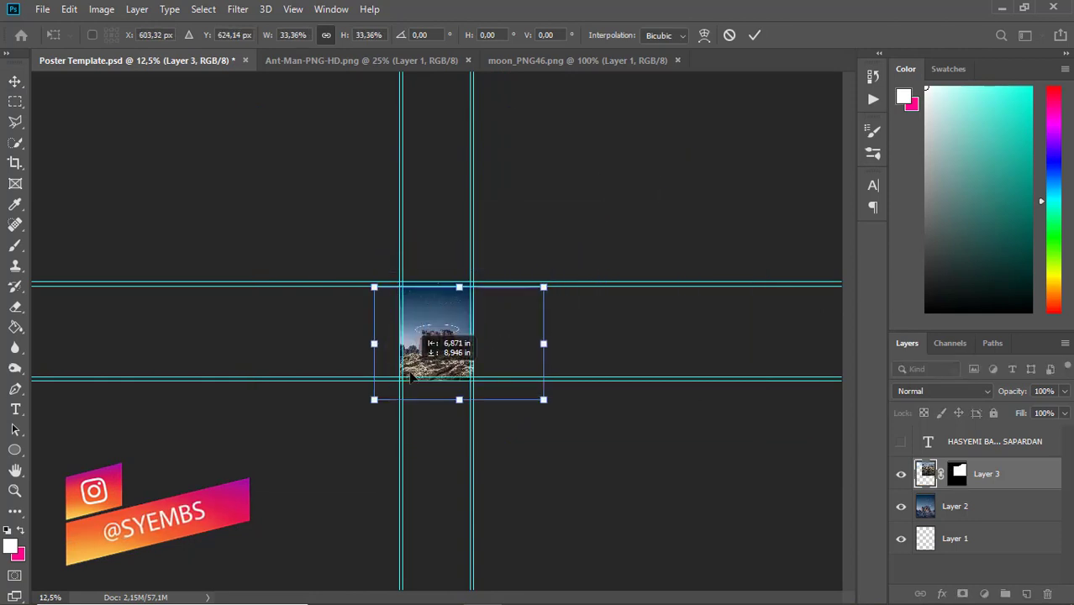
{"action": "key", "text": "ctrl+plus"}
{"action": "key", "text": "ctrl+plus"}
{"action": "key", "text": "ctrl+plus"}
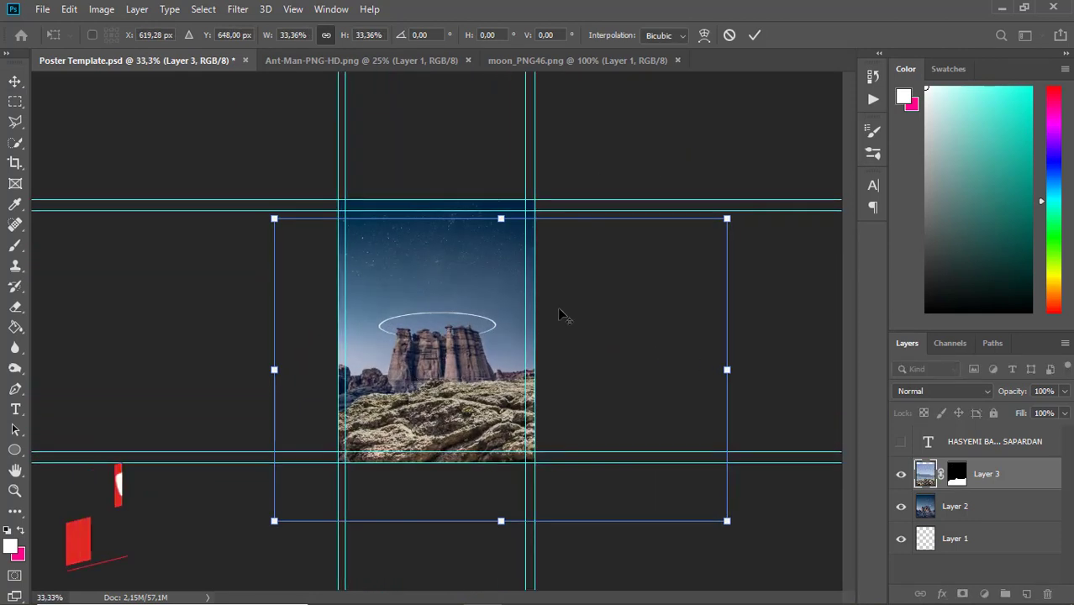
- Refine the rock to 16.82% scale, commit, and nudge it up near the poster bottom
{"action": "left_click_drag", "start_coordinate": [727, 219], "coordinate": [645, 273]}
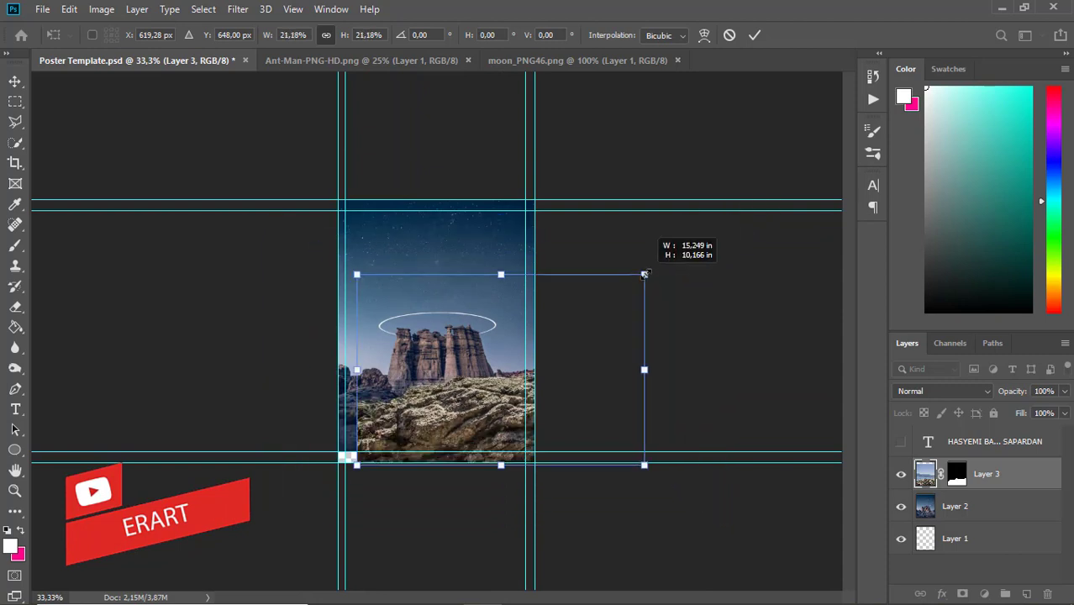
{"action": "mouse_move", "coordinate": [498, 393]}
{"action": "left_mouse_down"}
{"action": "mouse_move", "coordinate": [428, 442]}
{"action": "mouse_move", "coordinate": [431, 428]}
{"action": "left_mouse_up"}
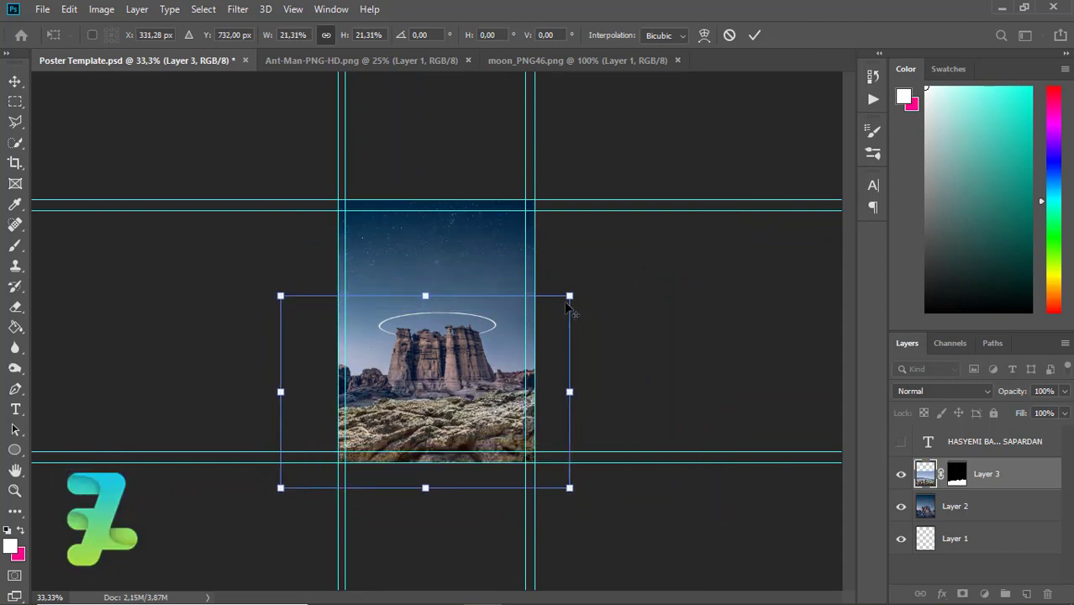
{"action": "left_click_drag", "start_coordinate": [569, 297], "coordinate": [548, 322]}
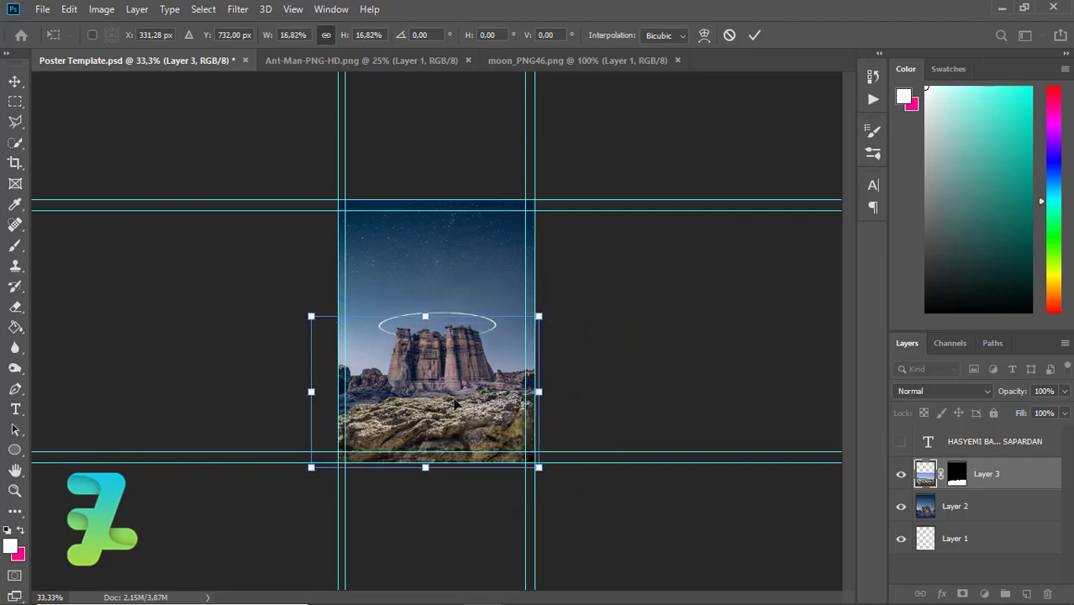
{"action": "left_click_drag", "start_coordinate": [452, 396], "coordinate": [459, 412]}
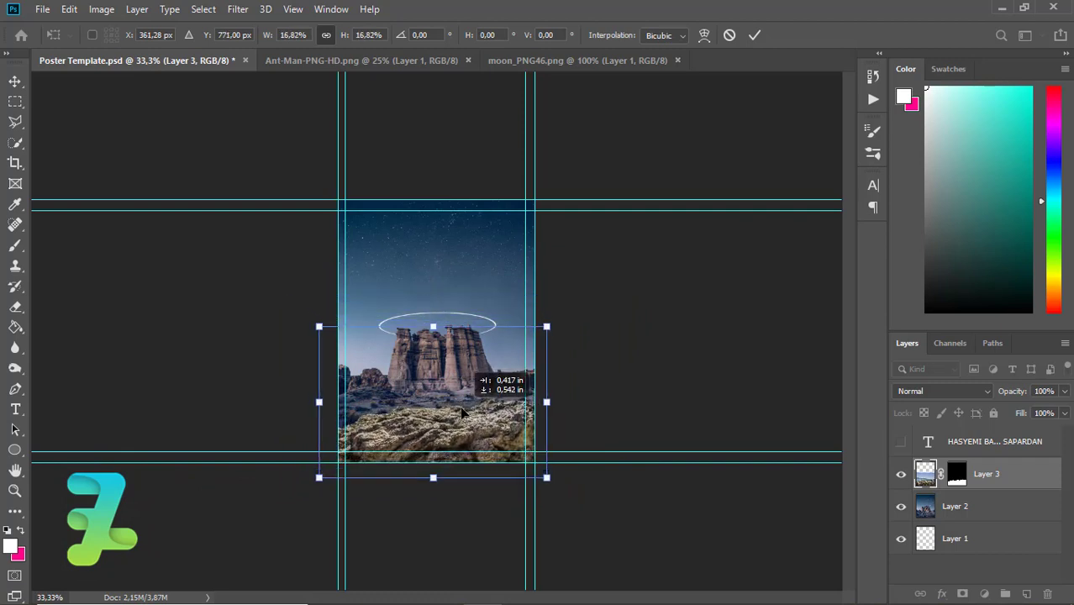
{"action": "key", "text": "Return"}
{"action": "key", "text": "ctrl+plus"}
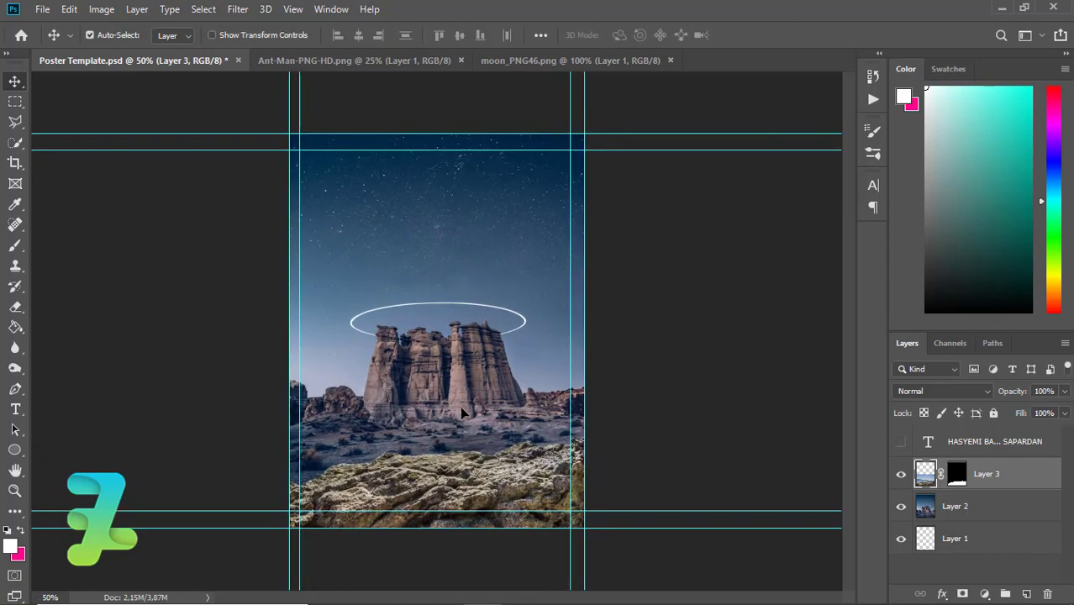
{"action": "left_click_drag", "start_coordinate": [471, 476], "coordinate": [470, 465]}
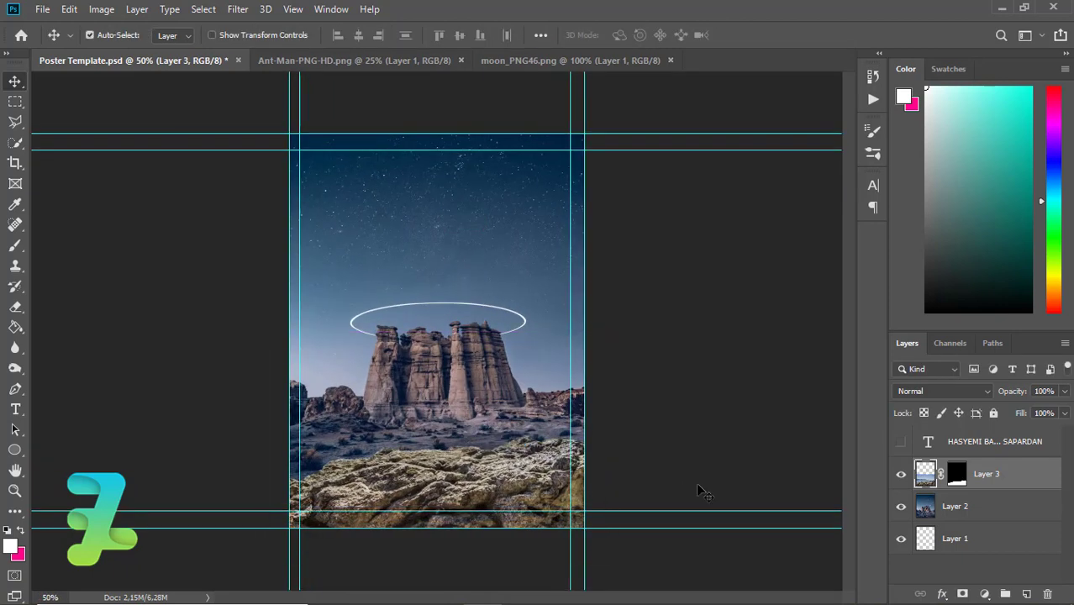
- Clip a Color Balance layer to Layer 3 with midtones Cyan/Red -6 and Yellow/Blue +40
{"action": "left_click", "coordinate": [987, 594]}
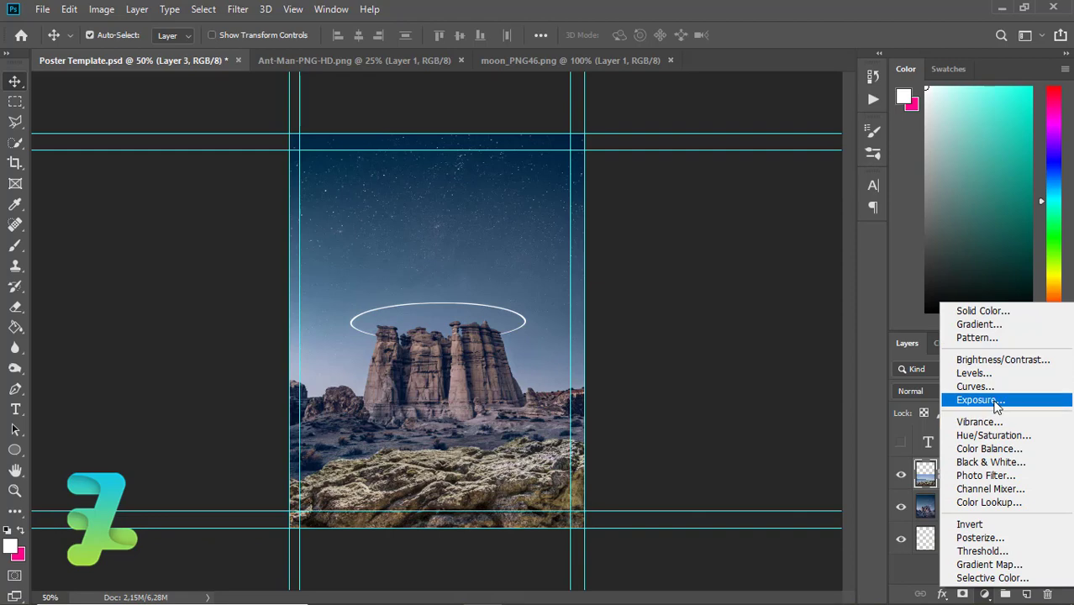
{"action": "left_click", "coordinate": [990, 448]}
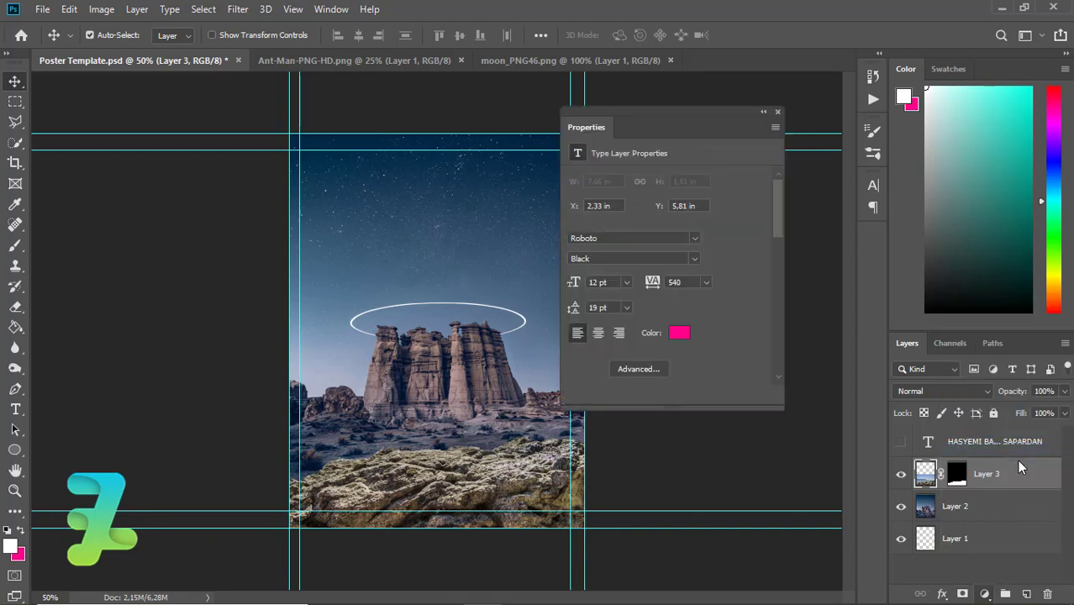
{"action": "right_click", "coordinate": [1026, 472]}
{"action": "left_click", "coordinate": [840, 301]}
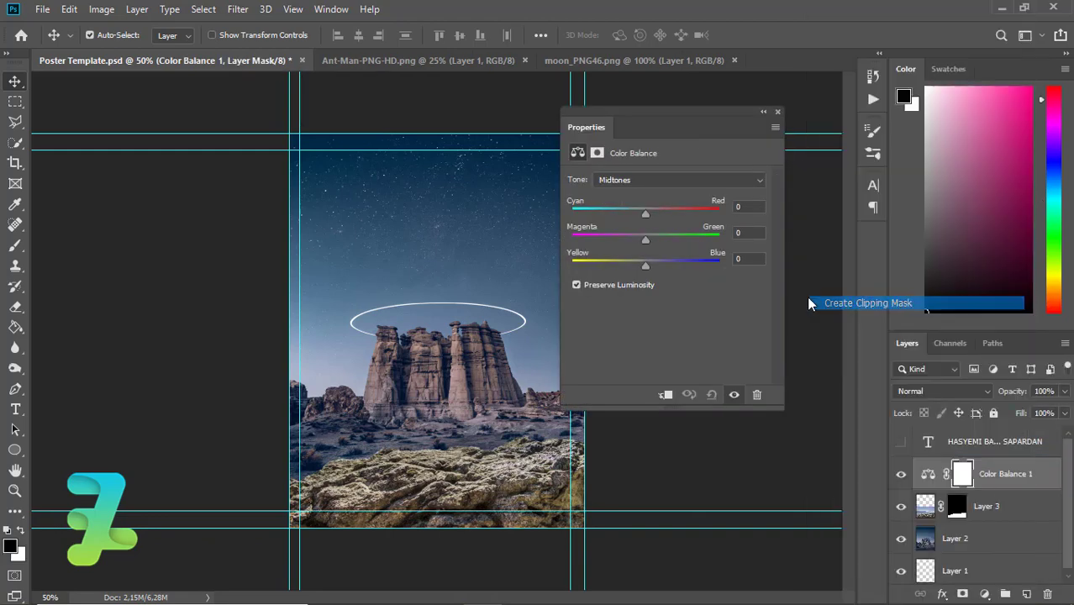
{"action": "mouse_move", "coordinate": [672, 269]}
{"action": "left_mouse_down"}
{"action": "mouse_move", "coordinate": [683, 269]}
{"action": "mouse_move", "coordinate": [674, 270]}
{"action": "left_mouse_up"}
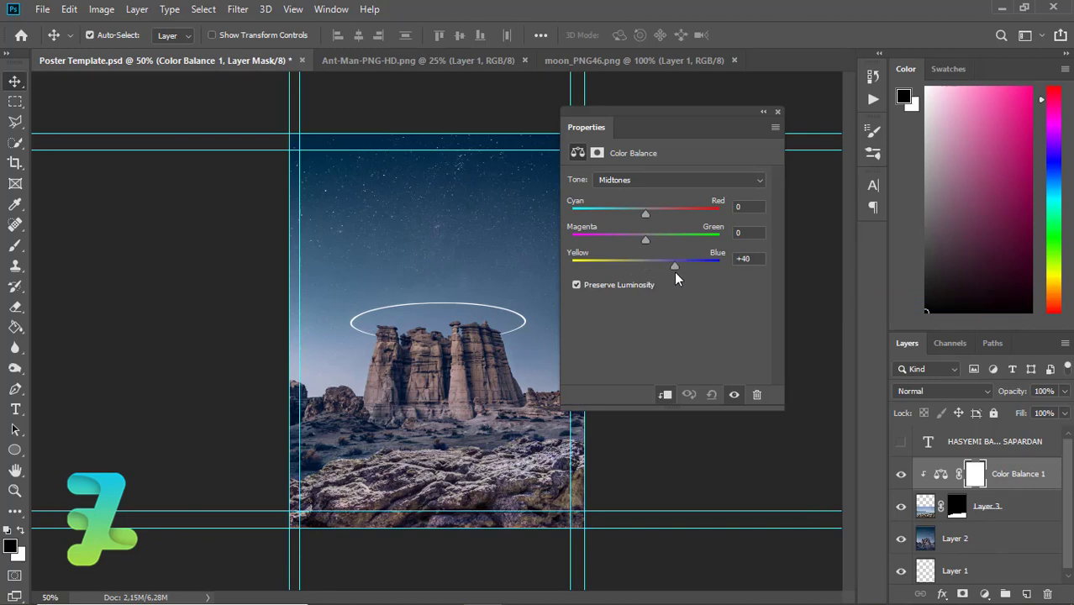
{"action": "left_click_drag", "start_coordinate": [629, 216], "coordinate": [640, 218]}
{"action": "left_click", "coordinate": [778, 112]}
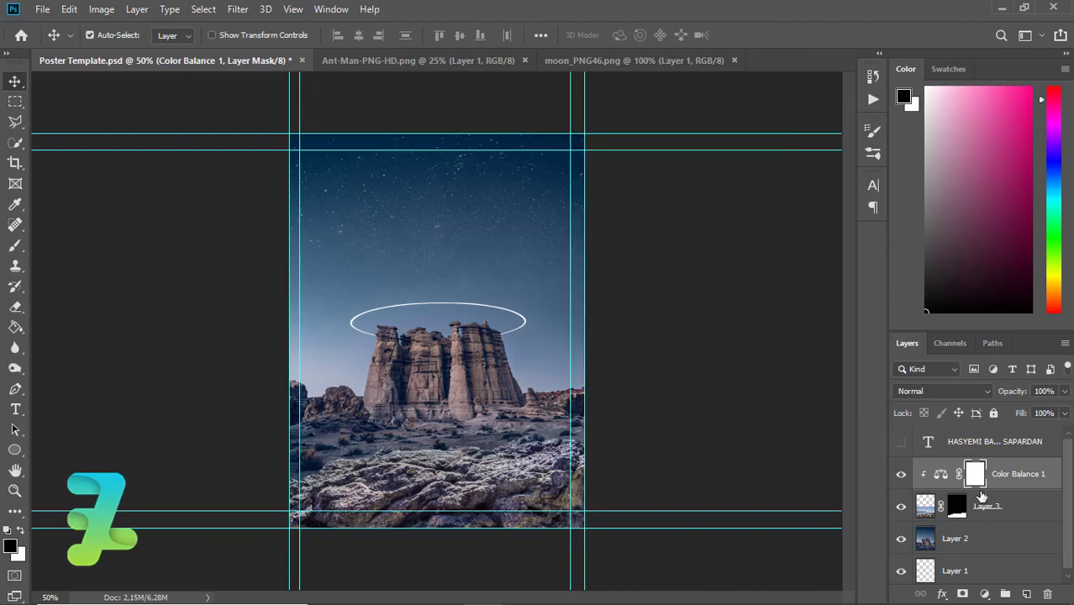
{"action": "left_click", "coordinate": [985, 594]}
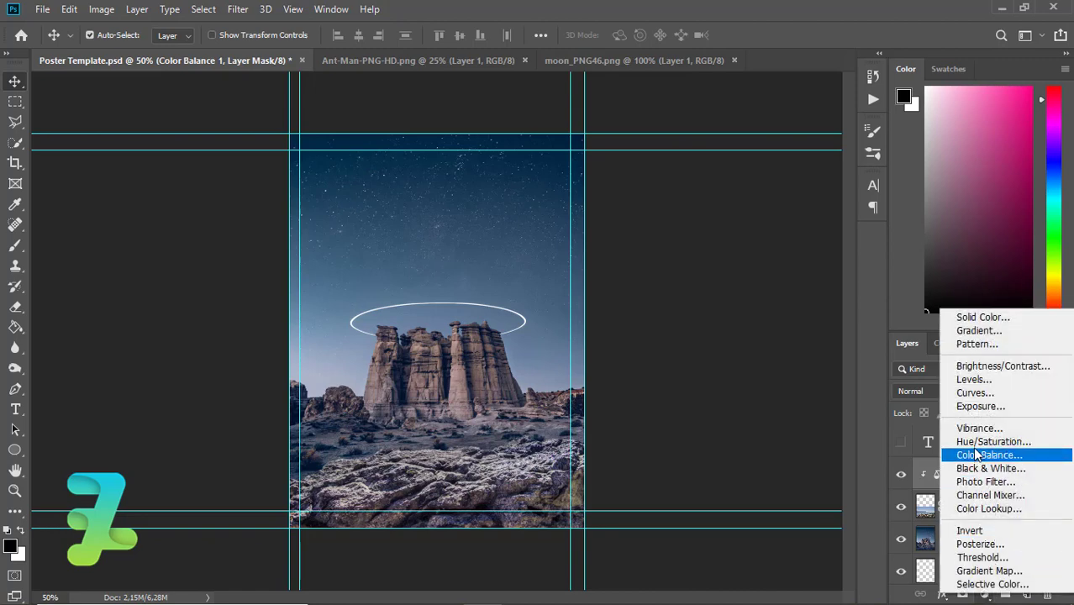
- Clip an Exposure layer to the rock: Exposure -0.11, Offset -0.0042, Gamma 0.95
{"action": "left_click", "coordinate": [979, 406]}
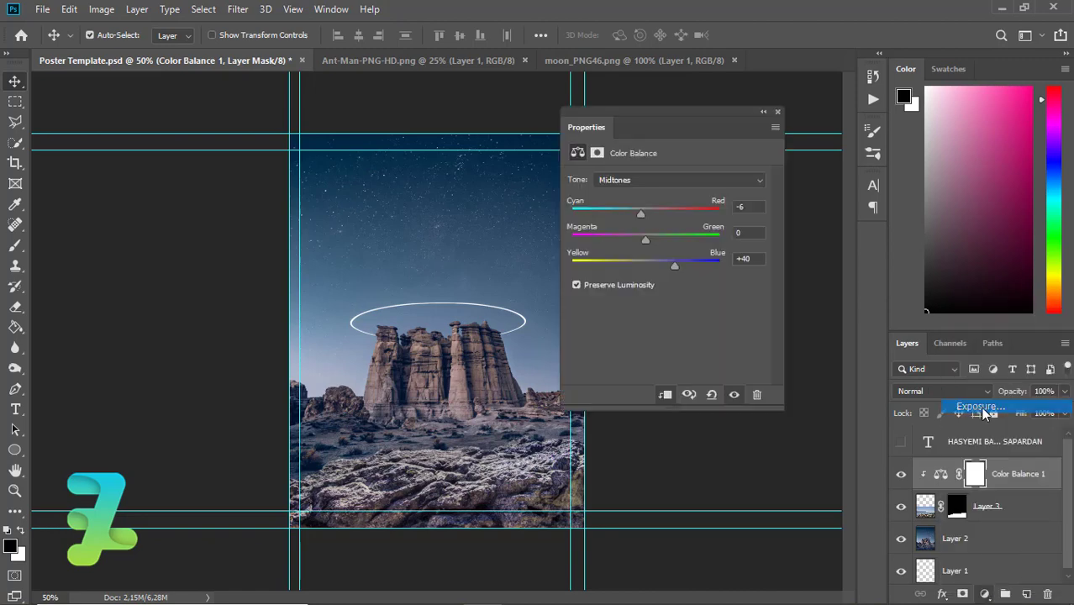
{"action": "right_click", "coordinate": [1000, 473]}
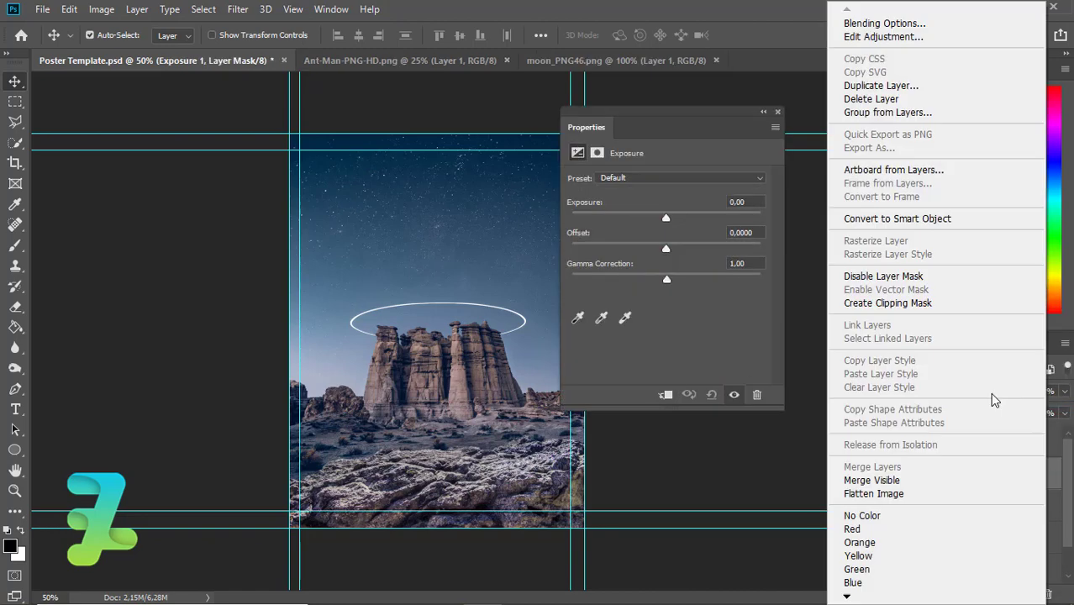
{"action": "left_click", "coordinate": [922, 302]}
{"action": "mouse_move", "coordinate": [666, 279]}
{"action": "left_mouse_down"}
{"action": "mouse_move", "coordinate": [683, 279]}
{"action": "mouse_move", "coordinate": [663, 248]}
{"action": "mouse_move", "coordinate": [664, 221]}
{"action": "left_mouse_up"}
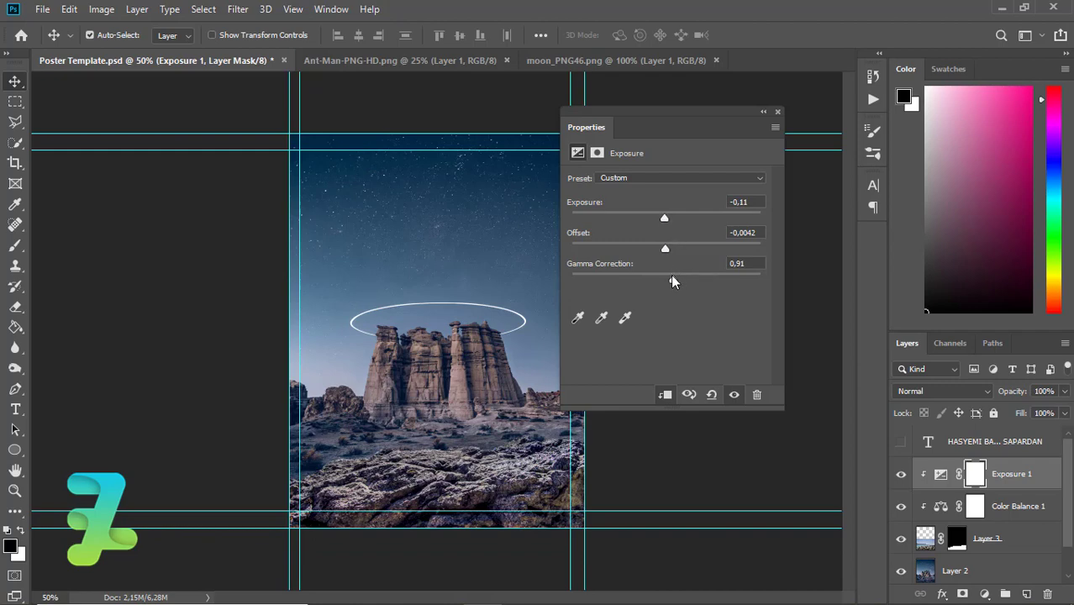
{"action": "left_click_drag", "start_coordinate": [671, 278], "coordinate": [670, 283]}
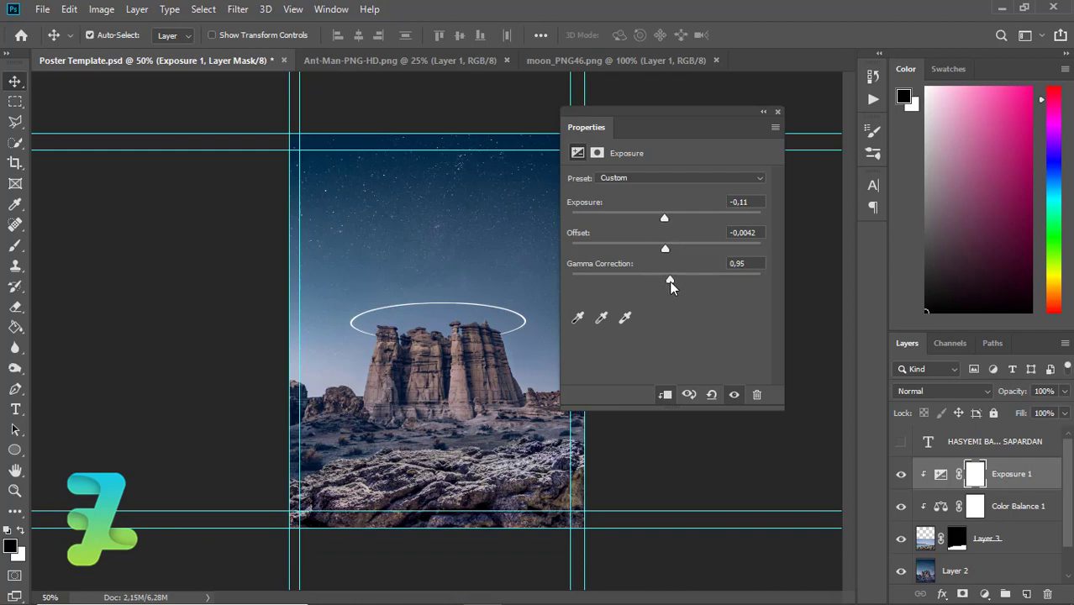
{"action": "left_click", "coordinate": [778, 112]}
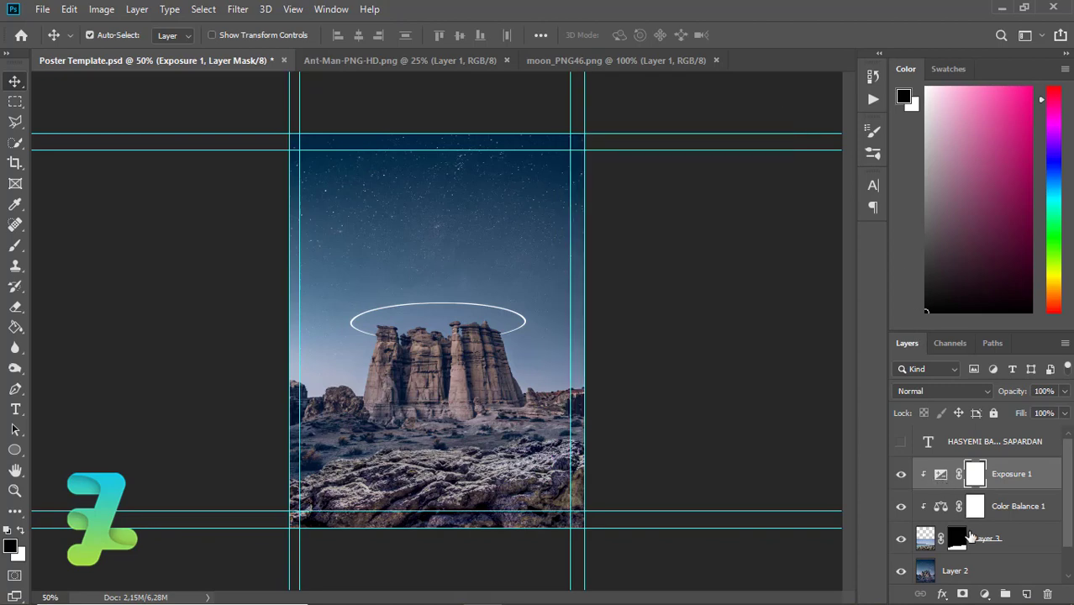
- Clip a Curves layer to the rock with shadows pulled down and highlights raised into an S-curve
{"action": "left_click", "coordinate": [985, 594]}
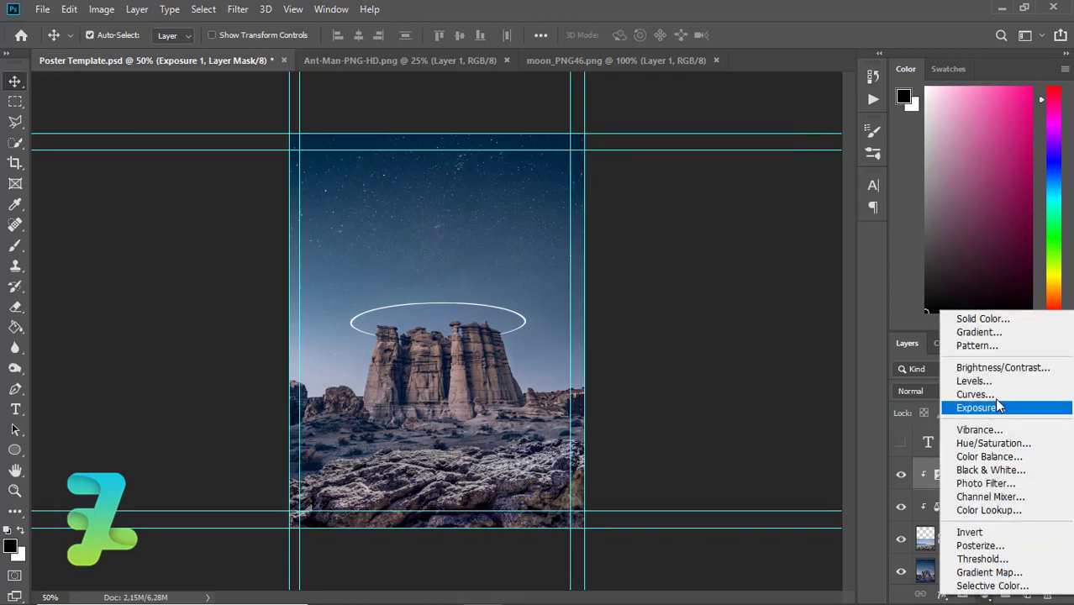
{"action": "key", "text": "Escape"}
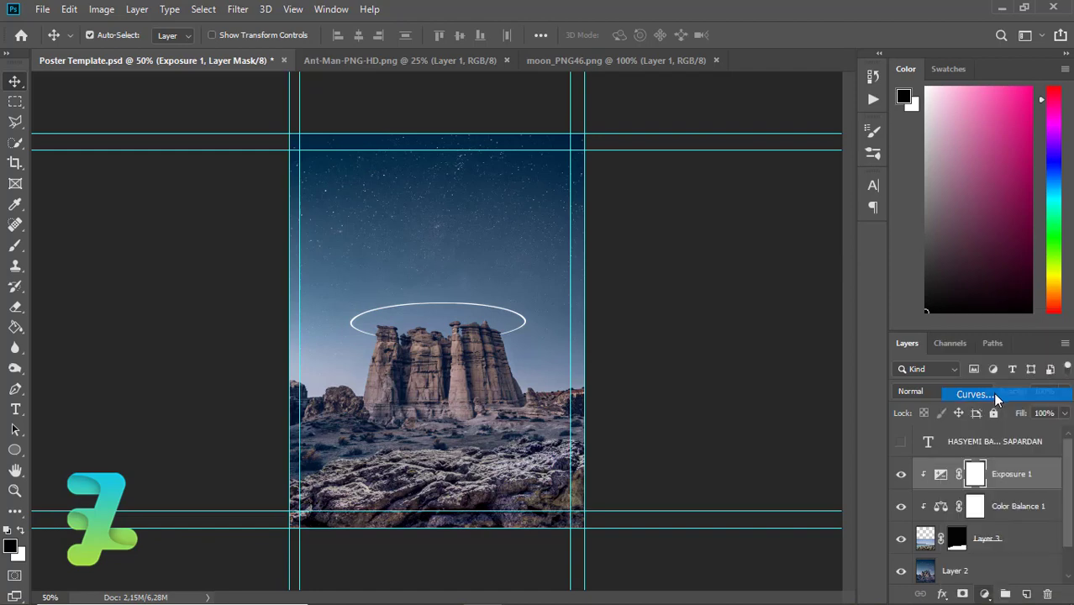
{"action": "double_click", "coordinate": [1027, 485]}
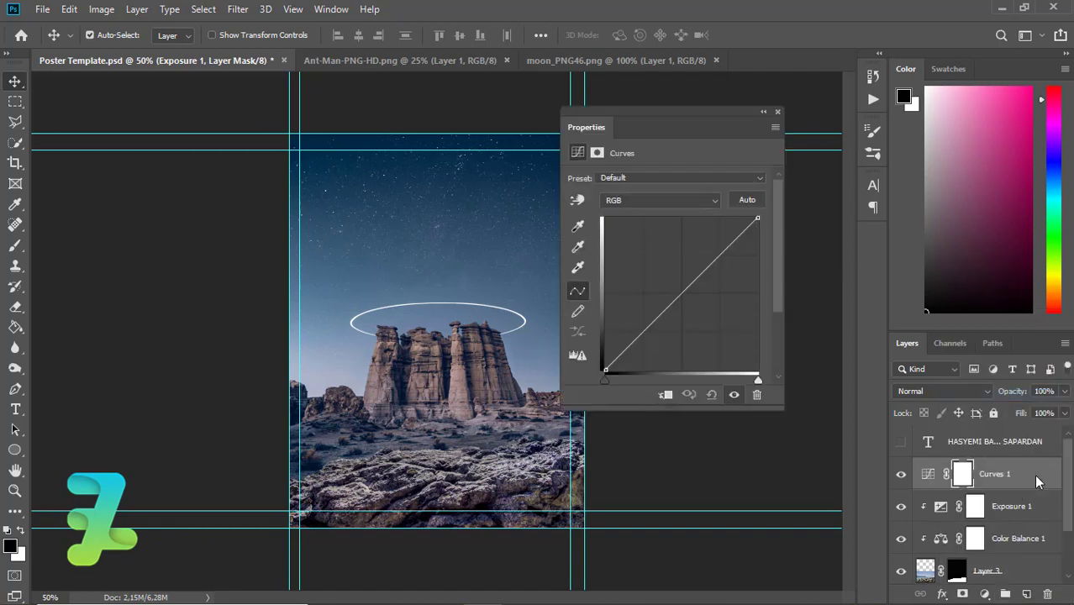
{"action": "right_click", "coordinate": [1035, 474]}
{"action": "left_click", "coordinate": [869, 299]}
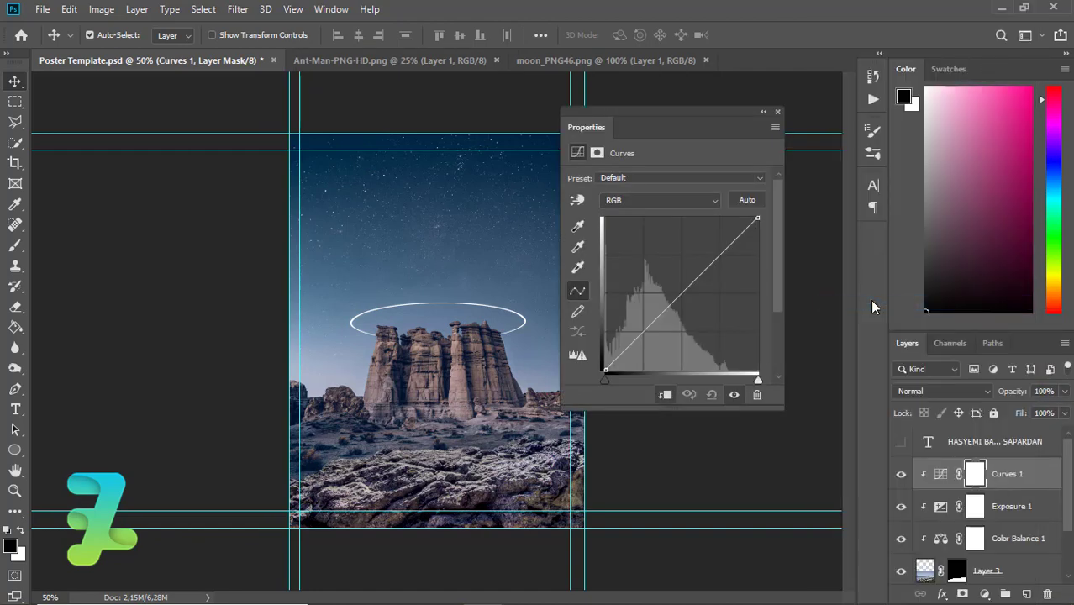
{"action": "left_click_drag", "start_coordinate": [658, 324], "coordinate": [664, 341]}
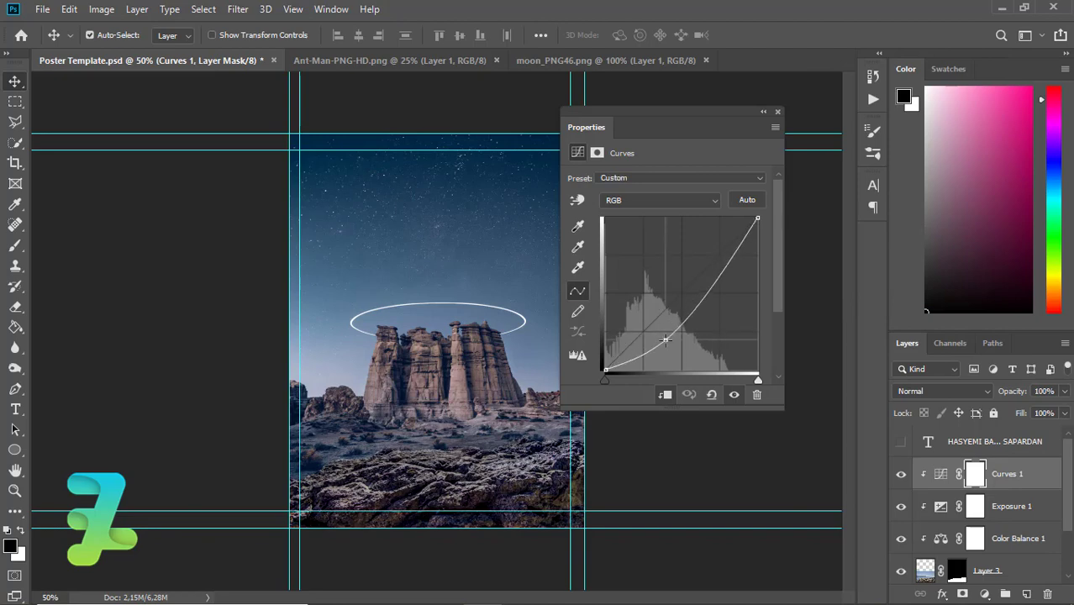
{"action": "left_click_drag", "start_coordinate": [728, 258], "coordinate": [722, 265]}
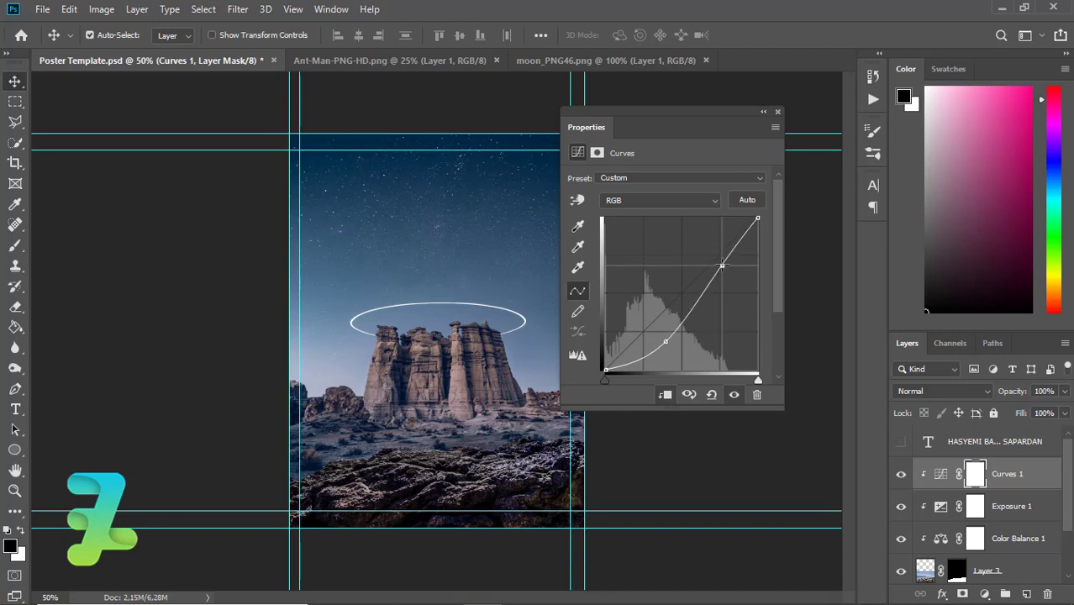
{"action": "left_click_drag", "start_coordinate": [722, 266], "coordinate": [720, 268]}
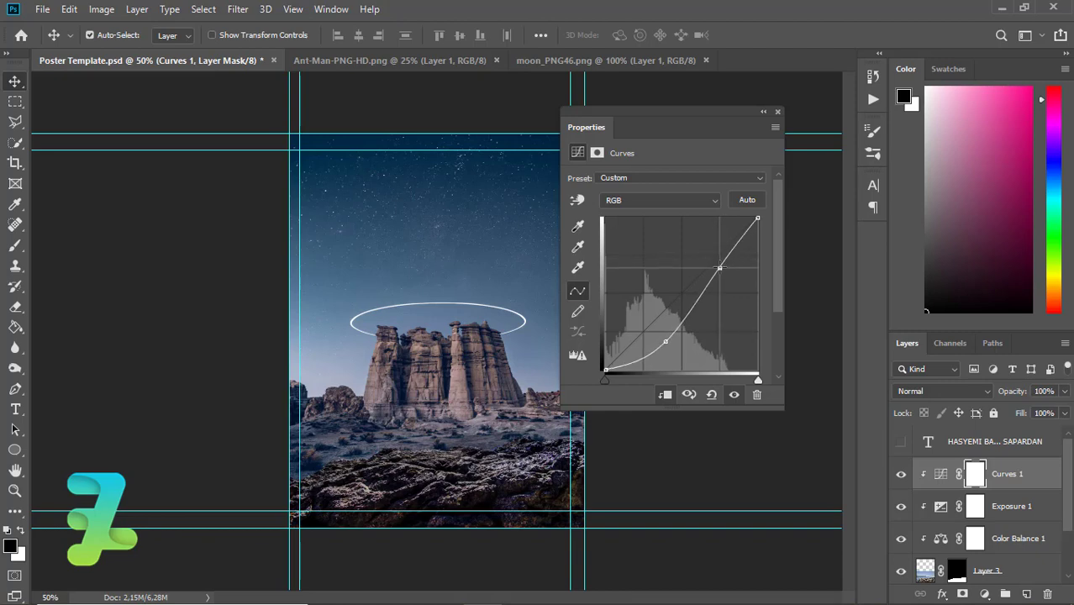
{"action": "left_click", "coordinate": [777, 112]}
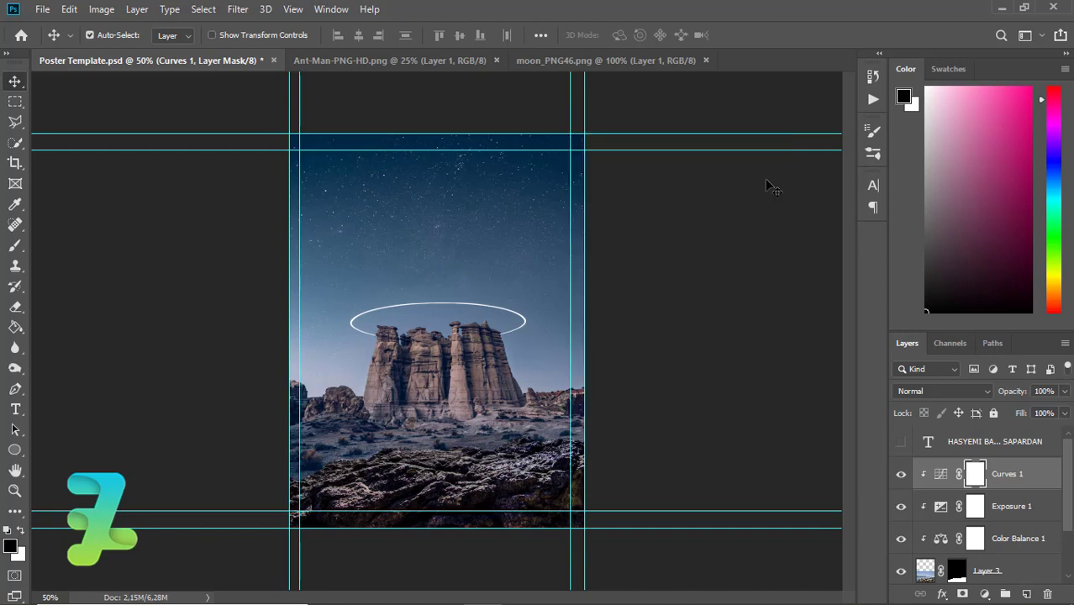
- Drag the moon_PNG46 image into the poster as Layer 4 and close its window
{"action": "left_click", "coordinate": [580, 57]}
{"action": "right_click", "coordinate": [581, 57]}
{"action": "left_click", "coordinate": [618, 125]}
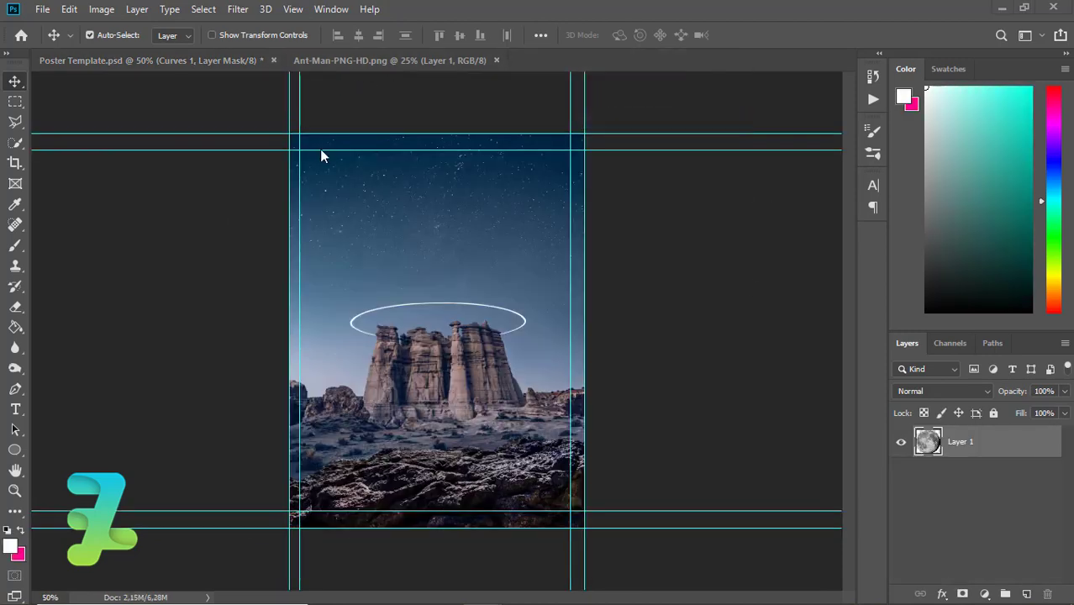
{"action": "left_click_drag", "start_coordinate": [221, 229], "coordinate": [474, 219]}
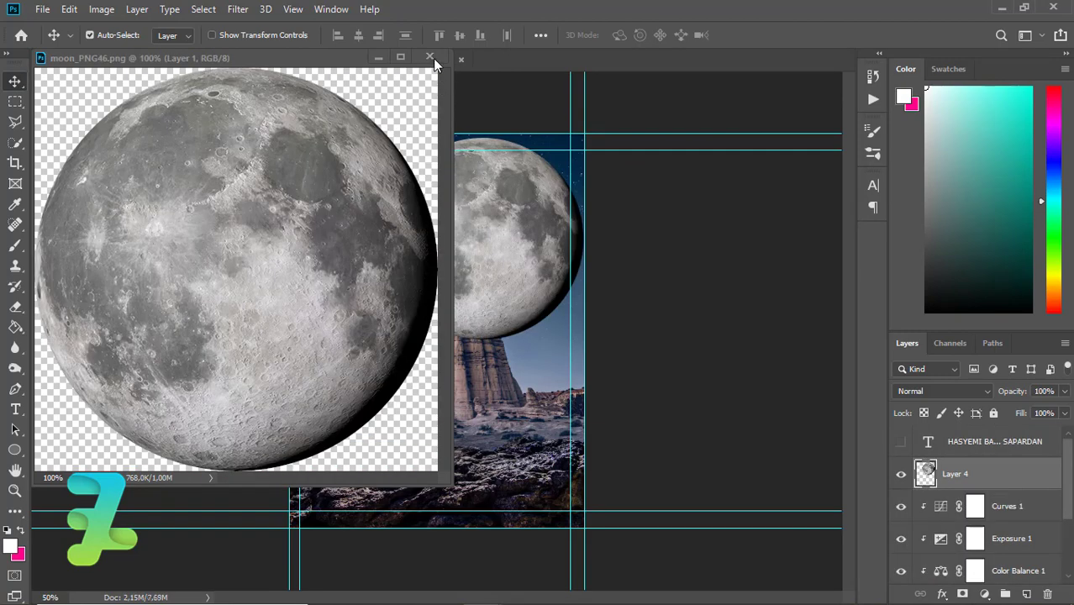
{"action": "left_click", "coordinate": [429, 57]}
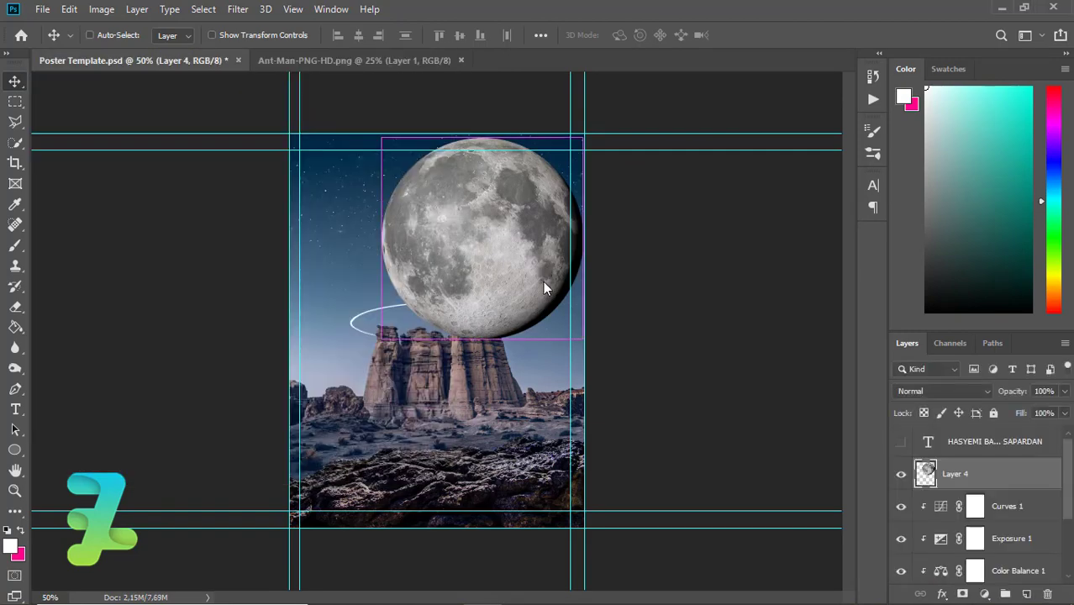
- Scale the moon to 71.48% and position it on the rock pillars inside the ring
{"action": "key", "text": "ctrl+t"}
{"action": "left_click_drag", "start_coordinate": [582, 339], "coordinate": [558, 304]}
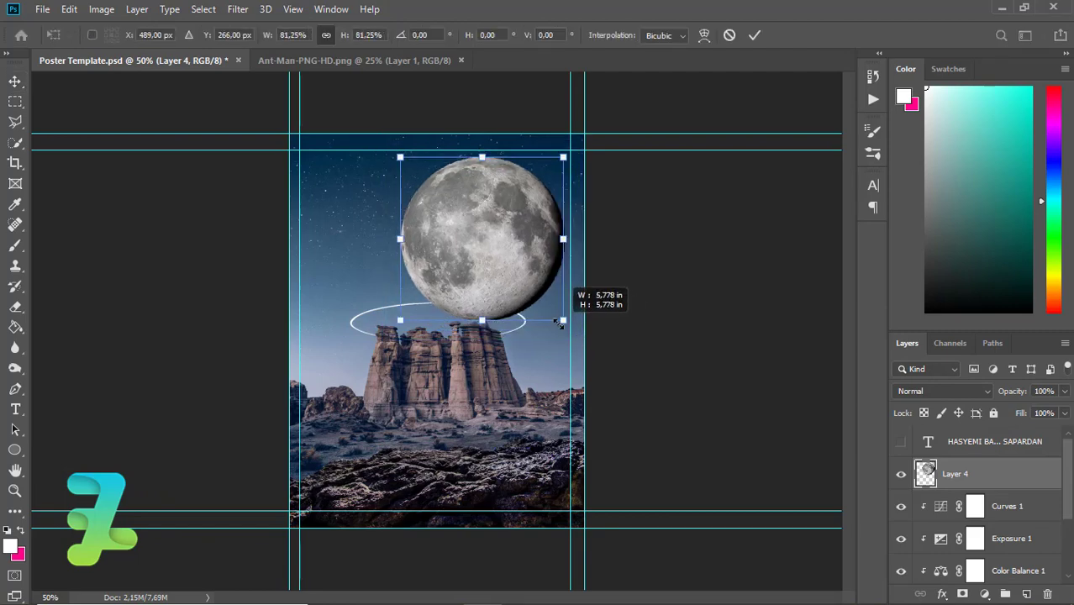
{"action": "mouse_move", "coordinate": [504, 264]}
{"action": "left_mouse_down"}
{"action": "mouse_move", "coordinate": [453, 276]}
{"action": "mouse_move", "coordinate": [444, 259]}
{"action": "left_mouse_up"}
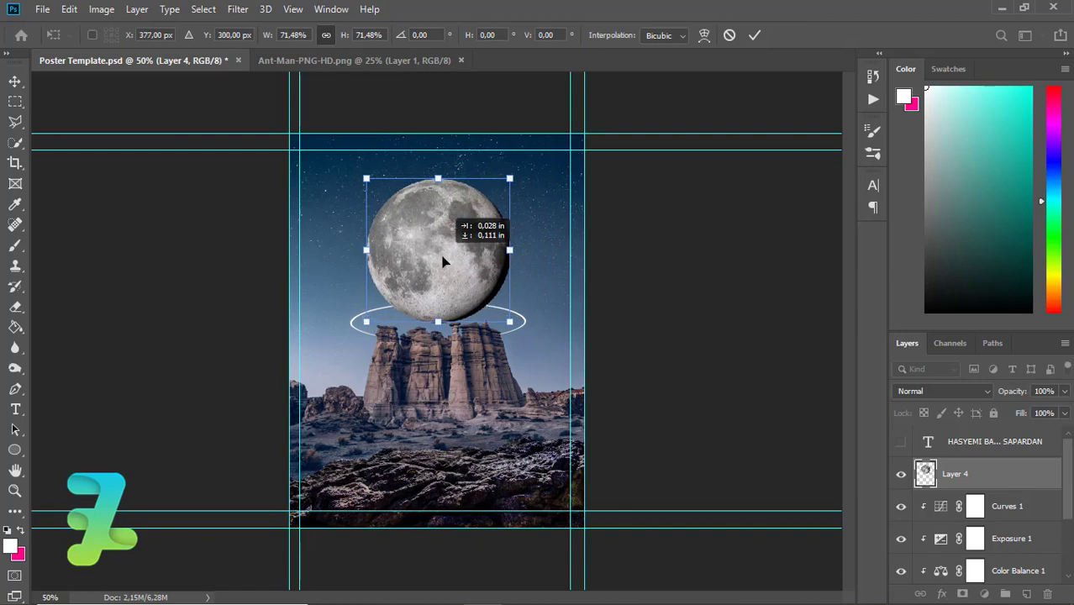
{"action": "key", "text": "ctrl+plus"}
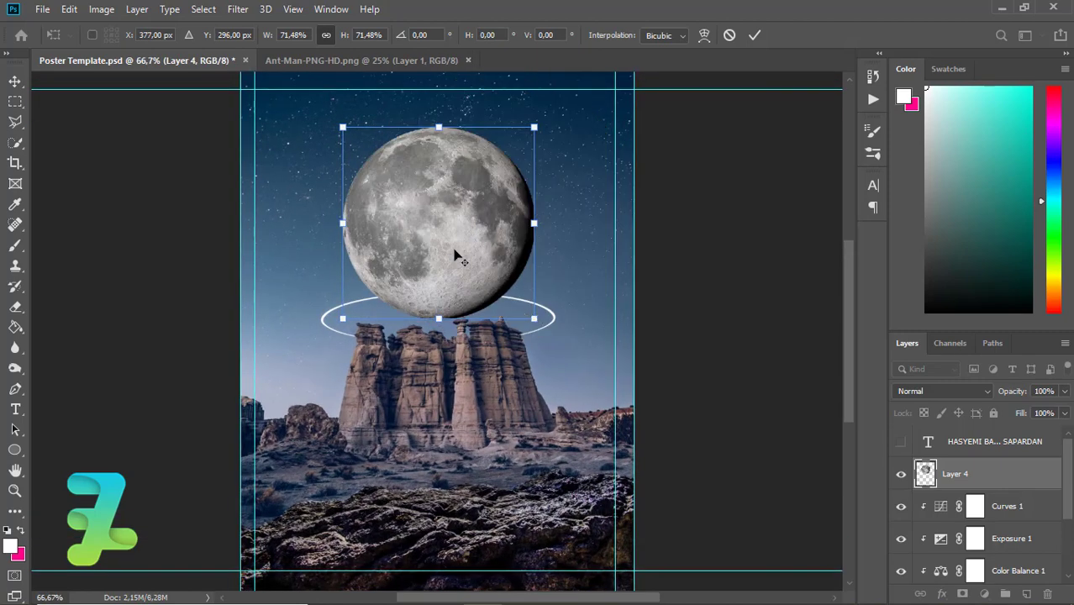
{"action": "left_click_drag", "start_coordinate": [455, 239], "coordinate": [459, 245]}
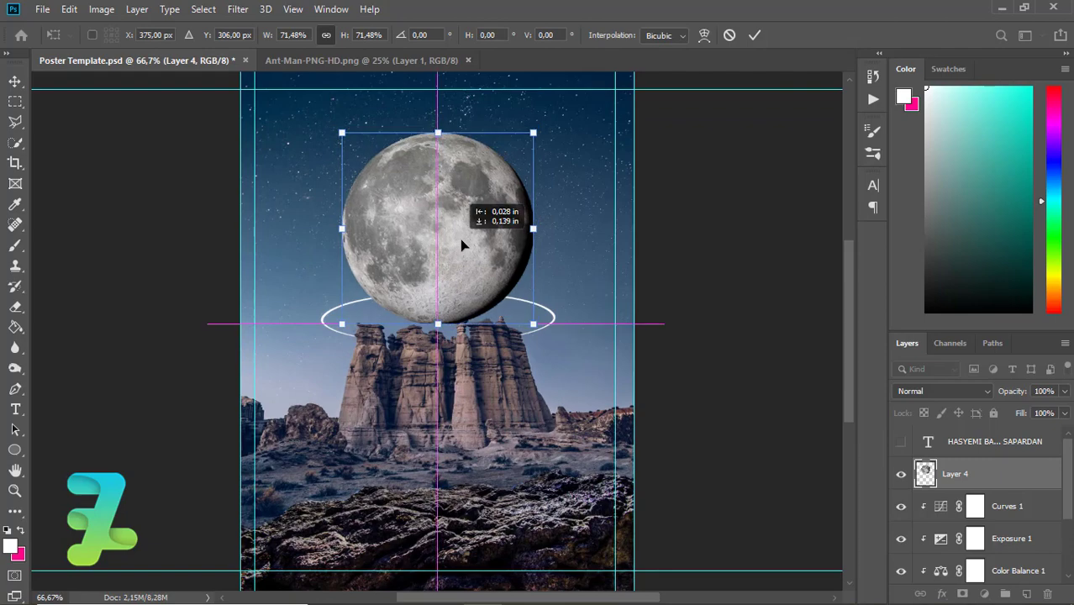
{"action": "key", "text": "Return"}
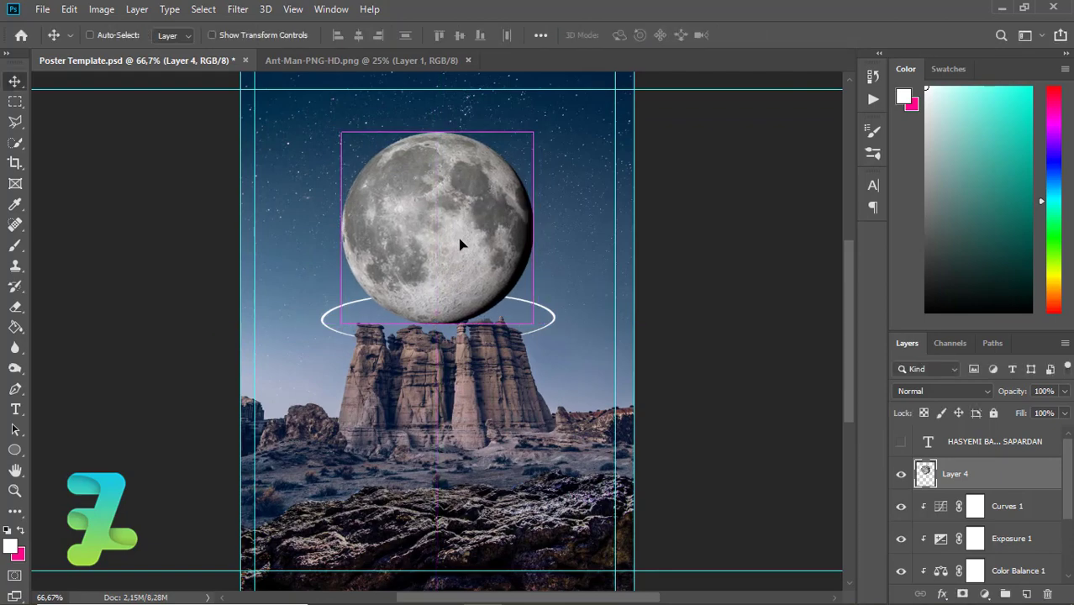
{"action": "key", "text": "ctrl+plus"}
{"action": "key", "text": "ctrl+plus"}
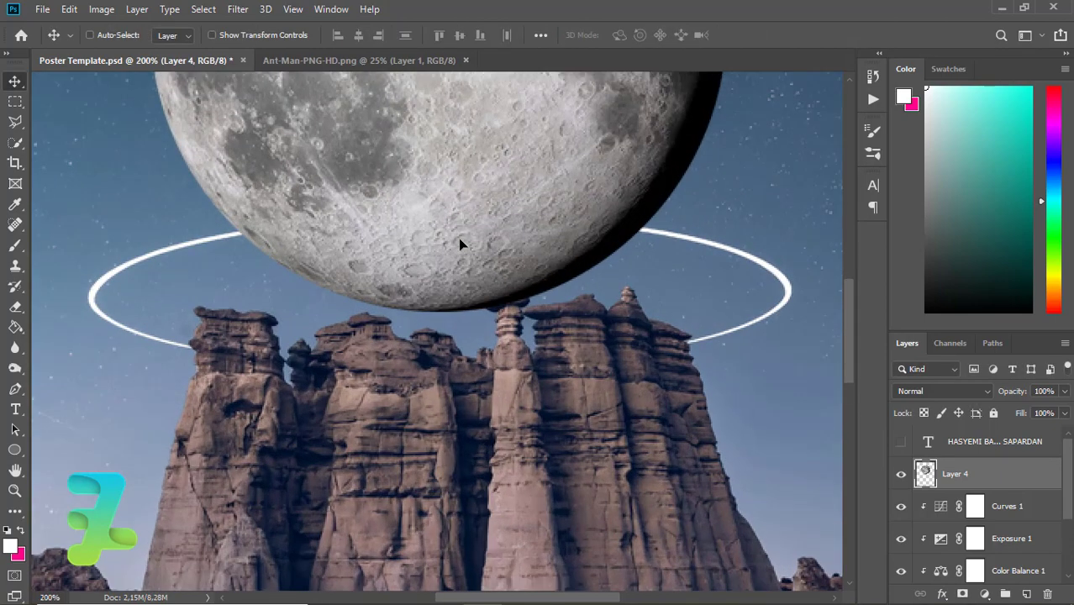
- Lower the moon layer's opacity to 37%
{"action": "left_click", "coordinate": [1064, 391]}
{"action": "left_click_drag", "start_coordinate": [1063, 409], "coordinate": [1033, 412]}
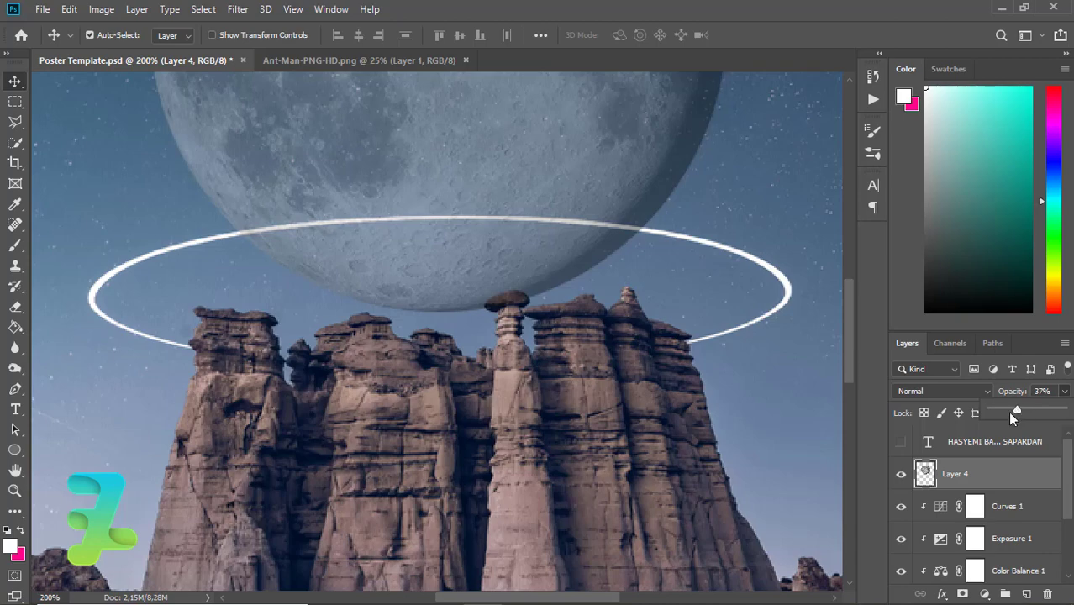
{"action": "key", "text": "Return"}
{"action": "key", "text": "ctrl+minus"}
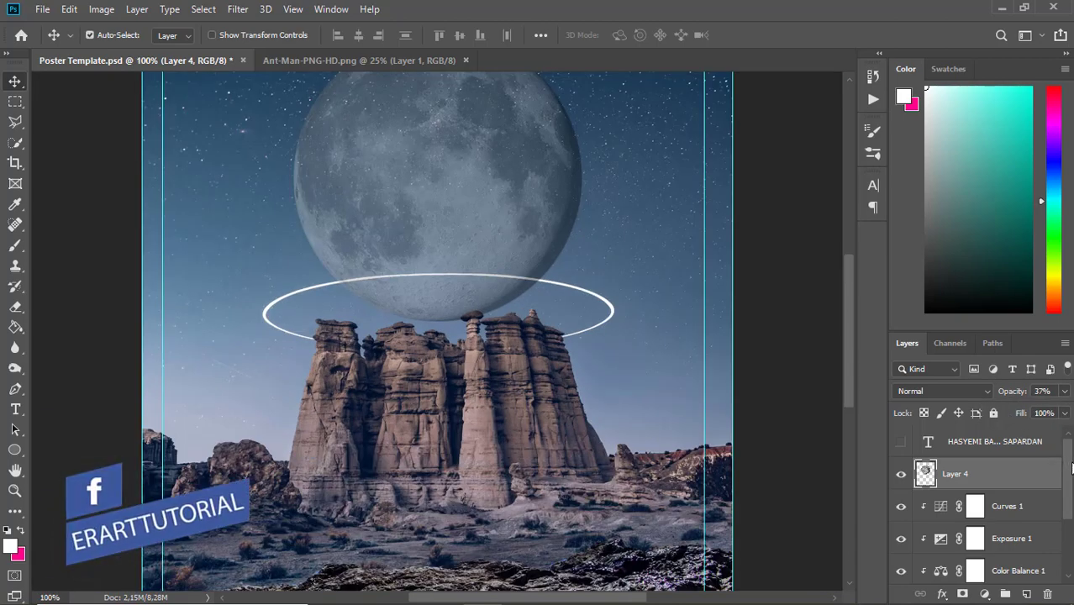
- Select Layer 2 and try the Spot Healing and Brush tools
{"action": "scroll", "coordinate": [1034, 479], "scroll_direction": "down", "scroll_amount": 1}
{"action": "scroll", "coordinate": [1009, 512], "scroll_direction": "down", "scroll_amount": 1}
{"action": "scroll", "coordinate": [975, 546], "scroll_direction": "down", "scroll_amount": 1}
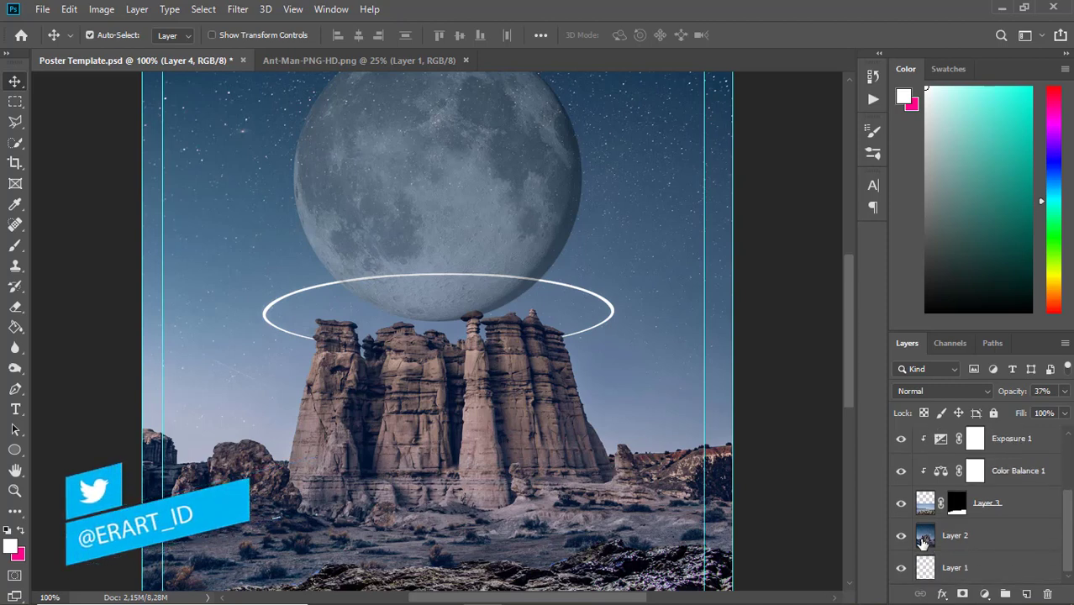
{"action": "left_click", "coordinate": [971, 546]}
{"action": "left_click", "coordinate": [14, 227]}
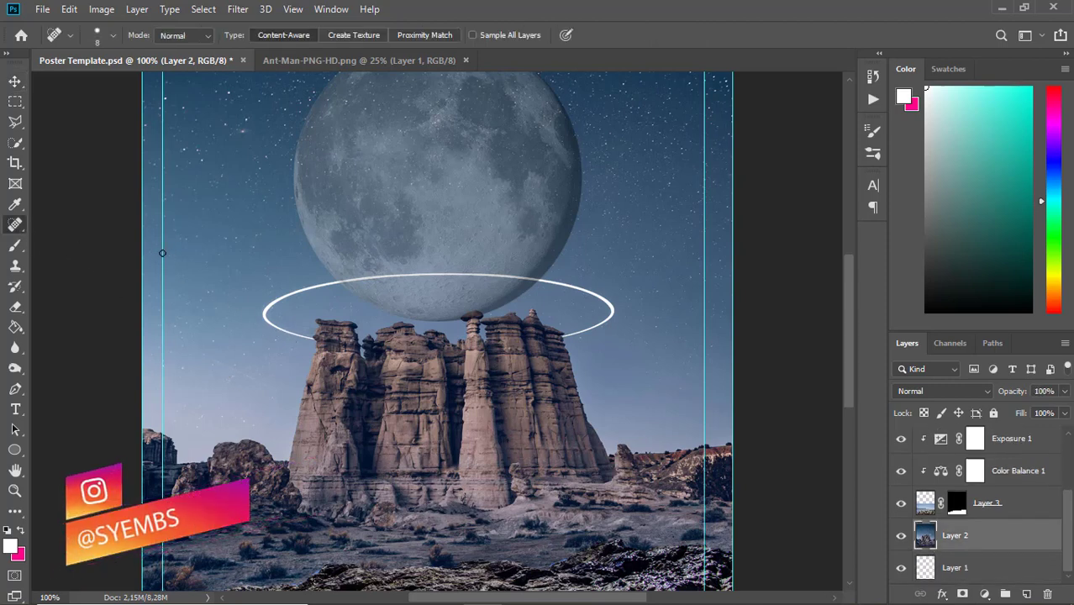
{"action": "left_click", "coordinate": [14, 245]}
- Select the moon's Layer 4, add a white layer mask, and set the brush size to 6
{"action": "scroll", "coordinate": [1008, 504], "scroll_direction": "up", "scroll_amount": 3}
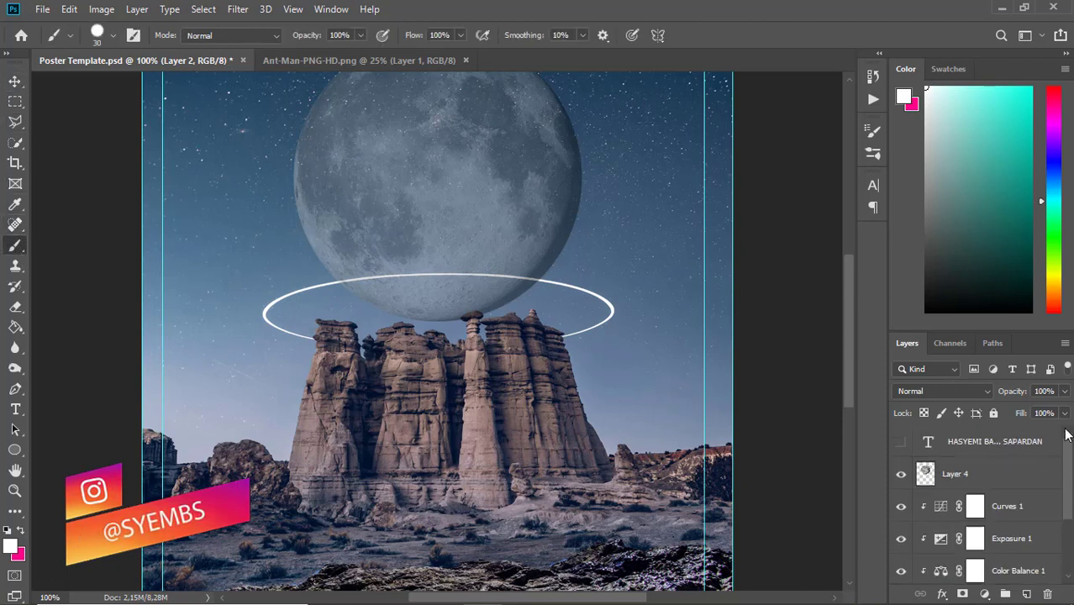
{"action": "left_click", "coordinate": [988, 474]}
{"action": "key", "text": "d"}
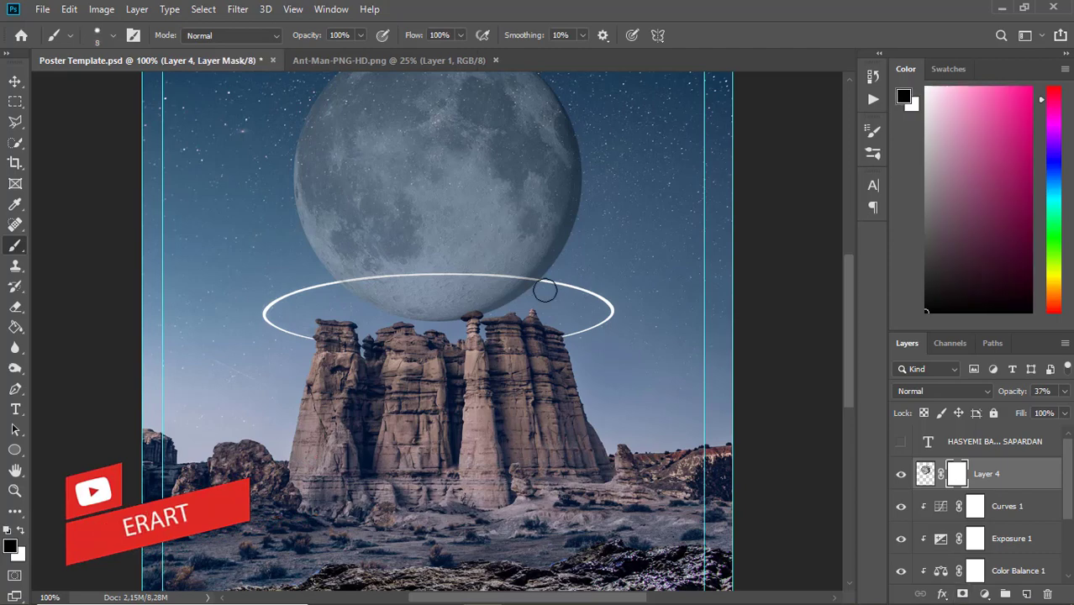
{"action": "key", "text": "ctrl+plus"}
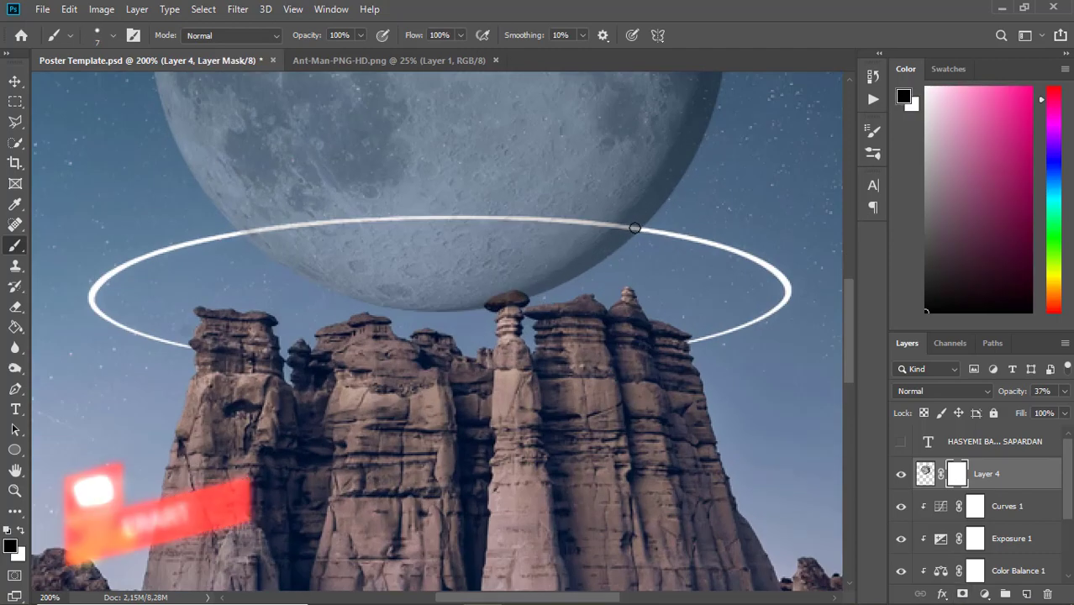
{"action": "key", "text": "bracketleft"}
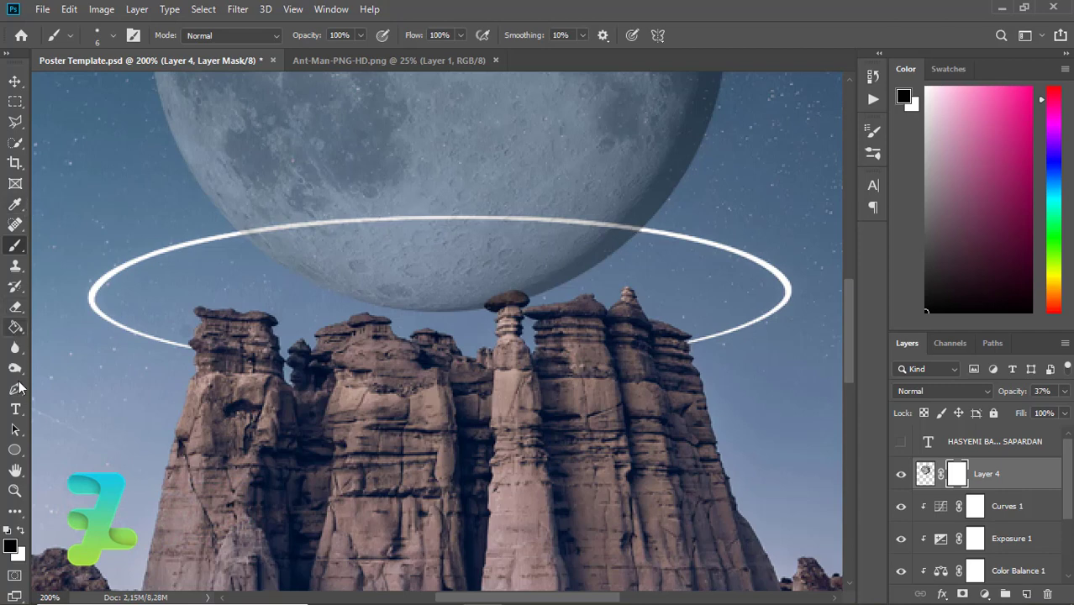
- Start a Pen path with points along the ring's upper edge, from left to its right side
{"action": "left_click", "coordinate": [16, 389]}
{"action": "left_click", "coordinate": [240, 235]}
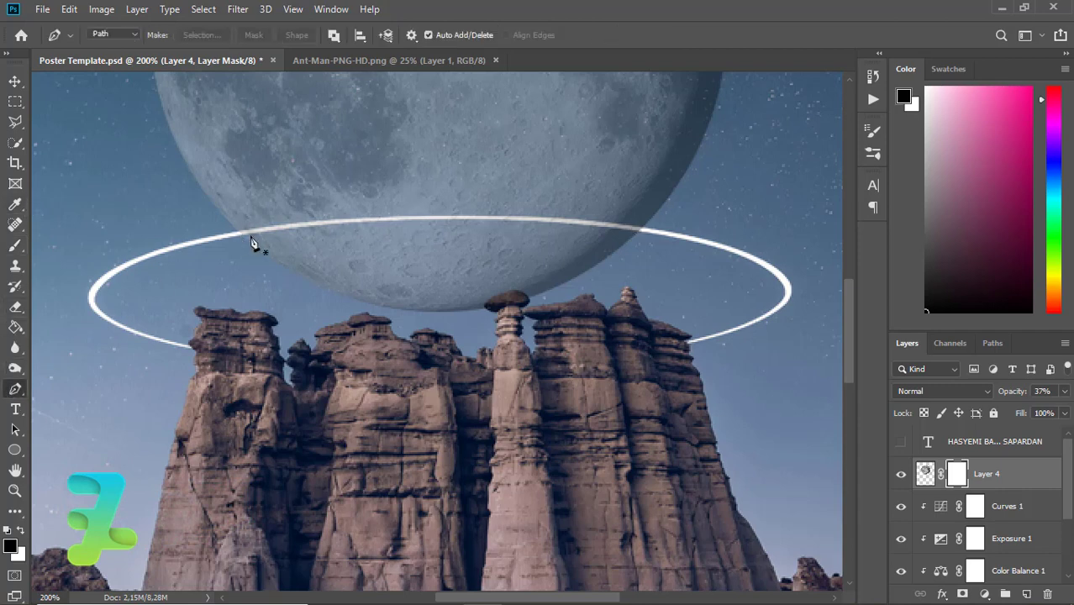
{"action": "left_click", "coordinate": [368, 222]}
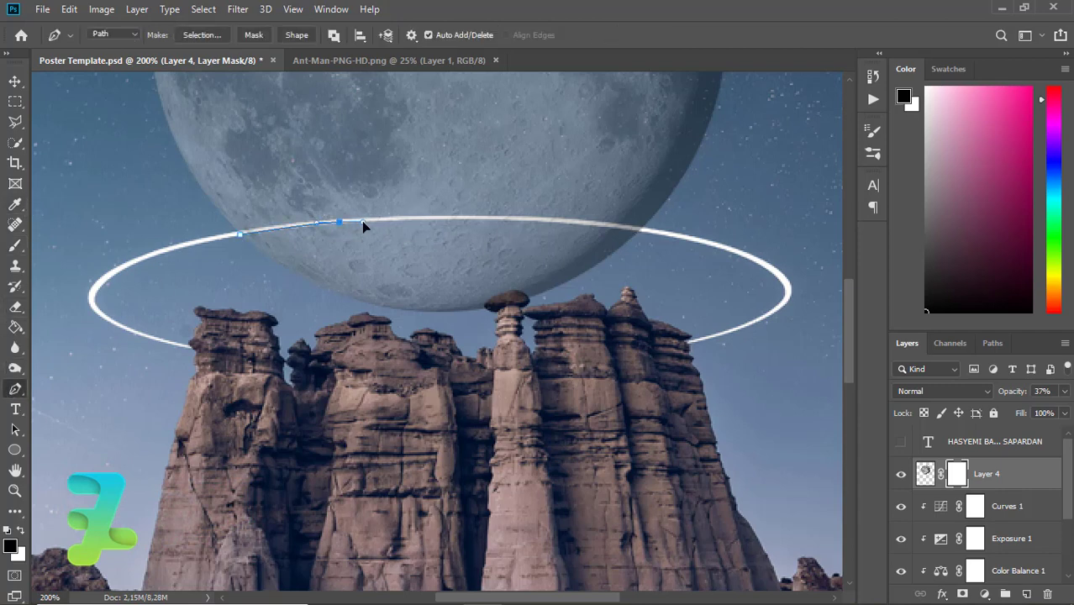
{"action": "key", "text": "ctrl+2"}
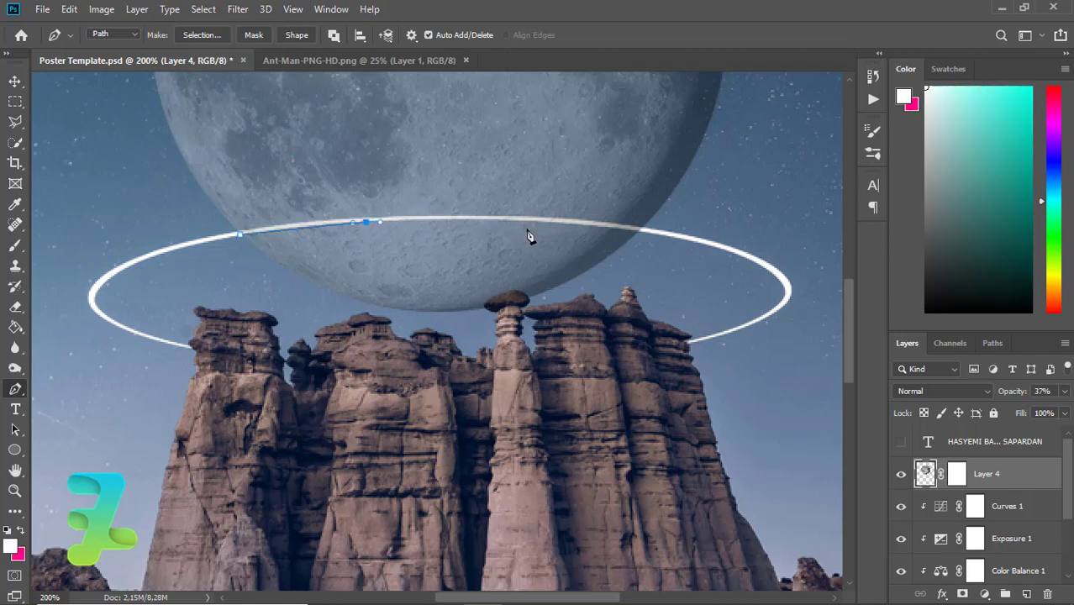
{"action": "left_click_drag", "start_coordinate": [527, 223], "coordinate": [552, 224]}
{"action": "left_click", "coordinate": [638, 234]}
- Continue the path with curved points back along the ring's top to its left end
{"action": "left_click", "coordinate": [639, 234]}
{"action": "left_click", "coordinate": [509, 216]}
{"action": "left_click_drag", "start_coordinate": [501, 219], "coordinate": [496, 220]}
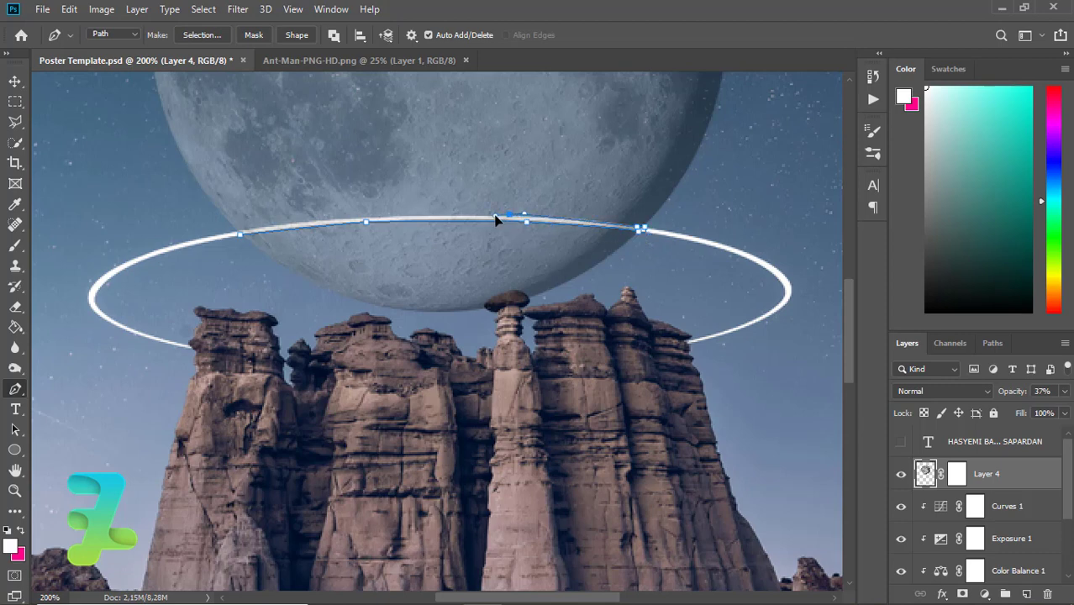
{"action": "left_click_drag", "start_coordinate": [301, 223], "coordinate": [279, 230]}
{"action": "key", "text": "ctrl+z"}
{"action": "left_click_drag", "start_coordinate": [360, 219], "coordinate": [341, 222]}
{"action": "left_click_drag", "start_coordinate": [220, 236], "coordinate": [203, 242]}
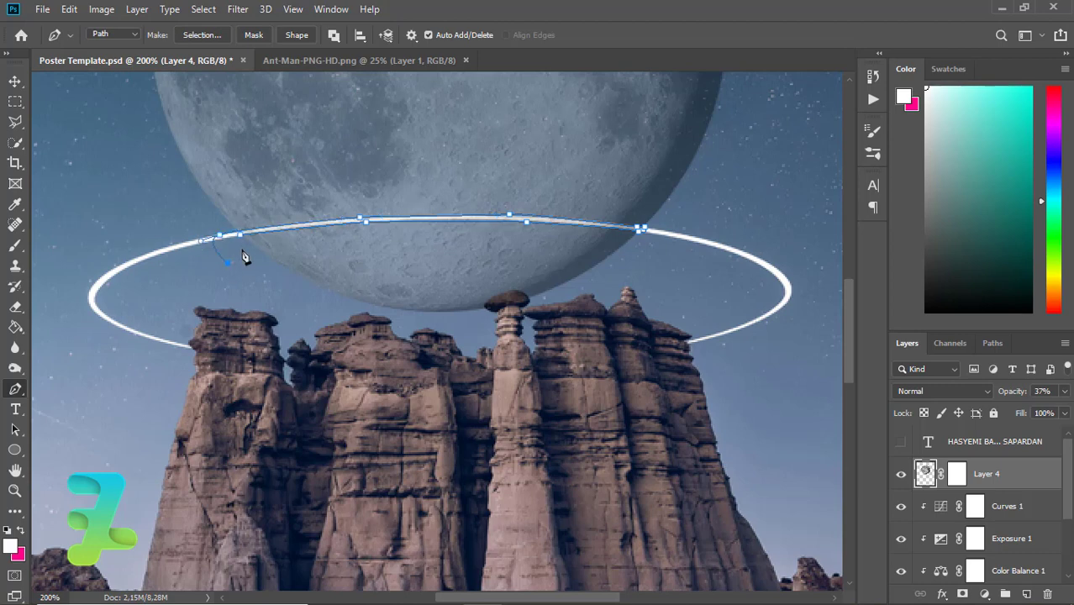
- Convert the traced ring path into a selection, with default colours on Layer 4's mask
{"action": "right_click", "coordinate": [278, 284]}
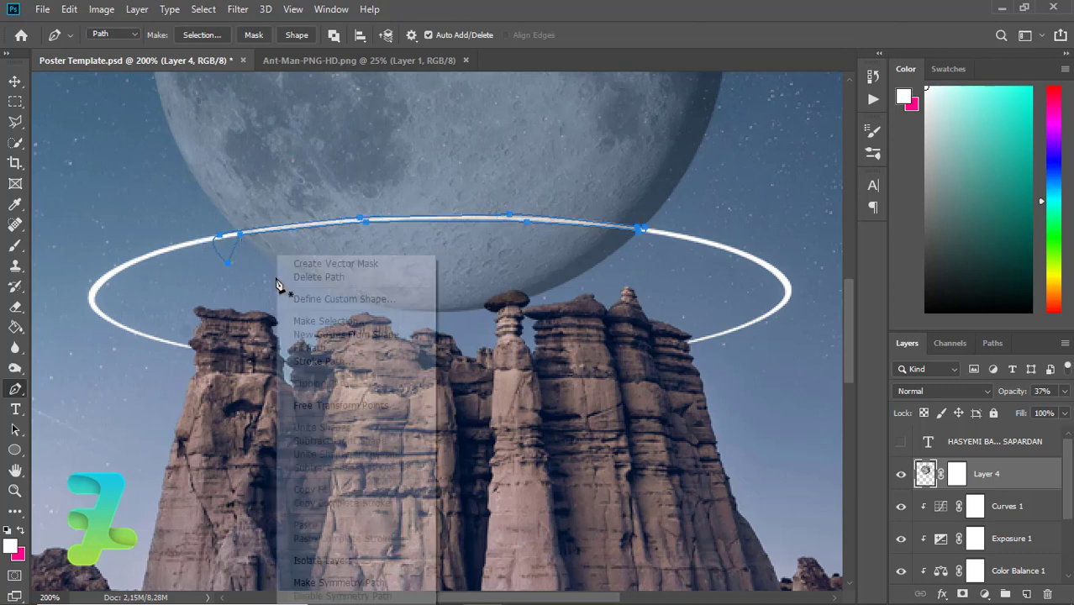
{"action": "left_click", "coordinate": [307, 320]}
{"action": "key", "text": "Return"}
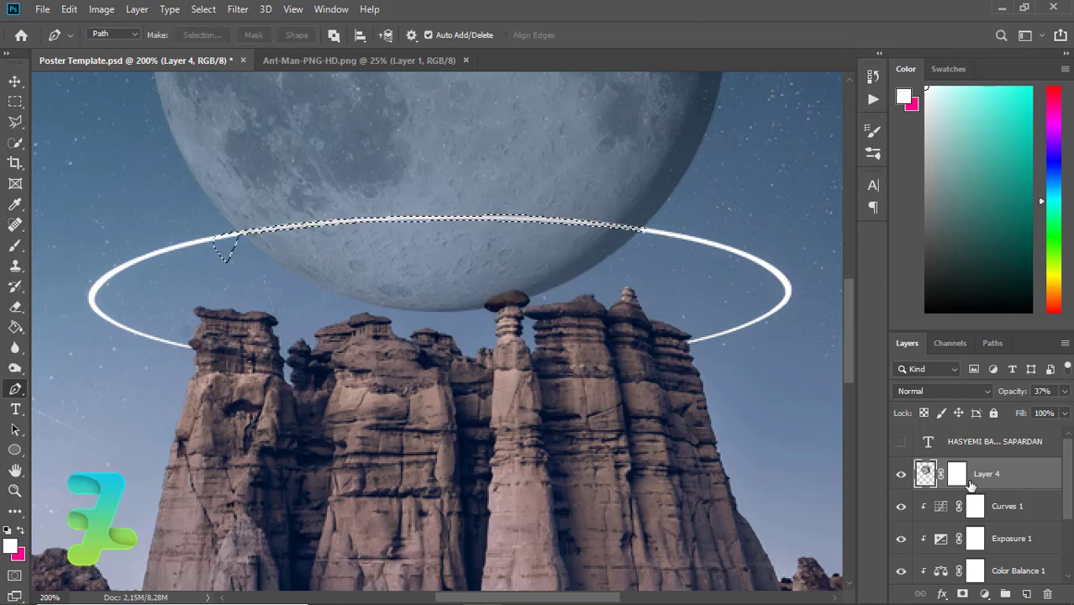
{"action": "key", "text": "d"}
{"action": "key", "text": "ctrl+backslash"}
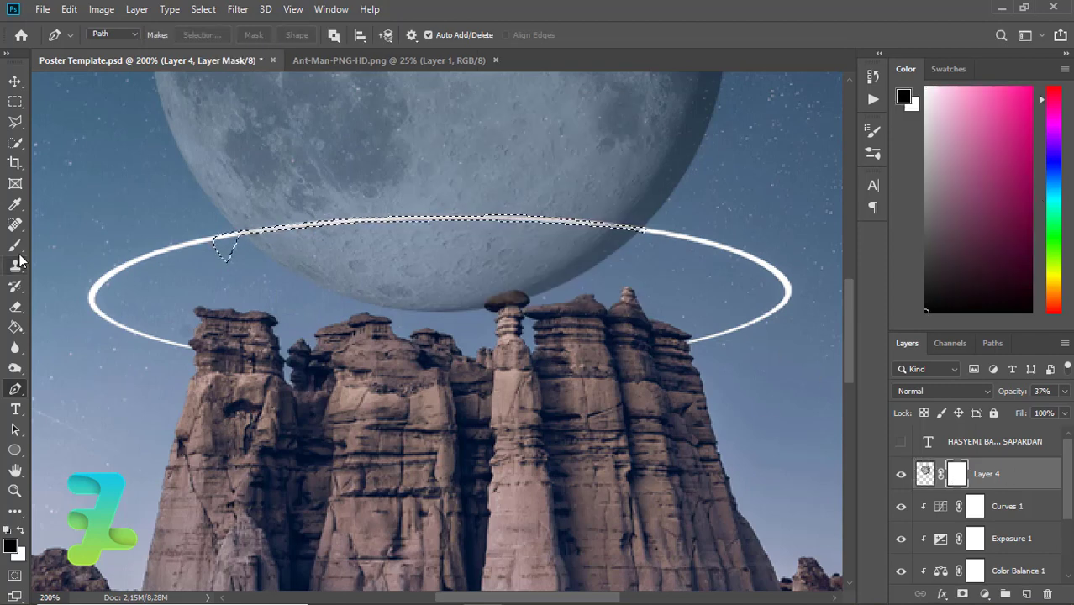
- Set up a 20 px brush and clear the ring selection
{"action": "key", "text": "b"}
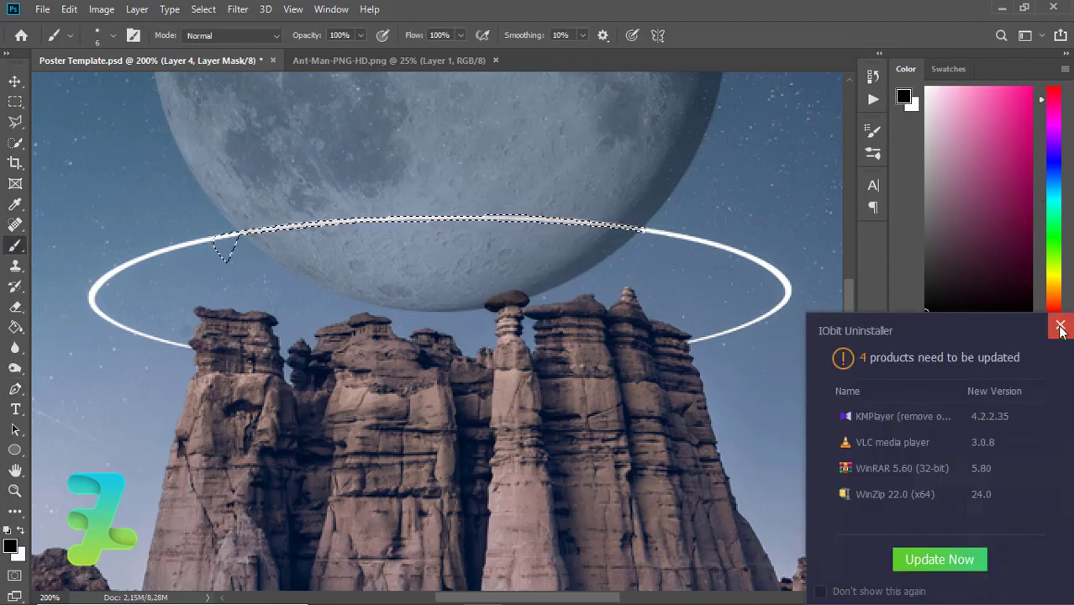
{"action": "left_click", "coordinate": [1059, 325]}
{"action": "key", "text": "bracketright"}
{"action": "key", "text": "bracketright"}
{"action": "key", "text": "bracketright"}
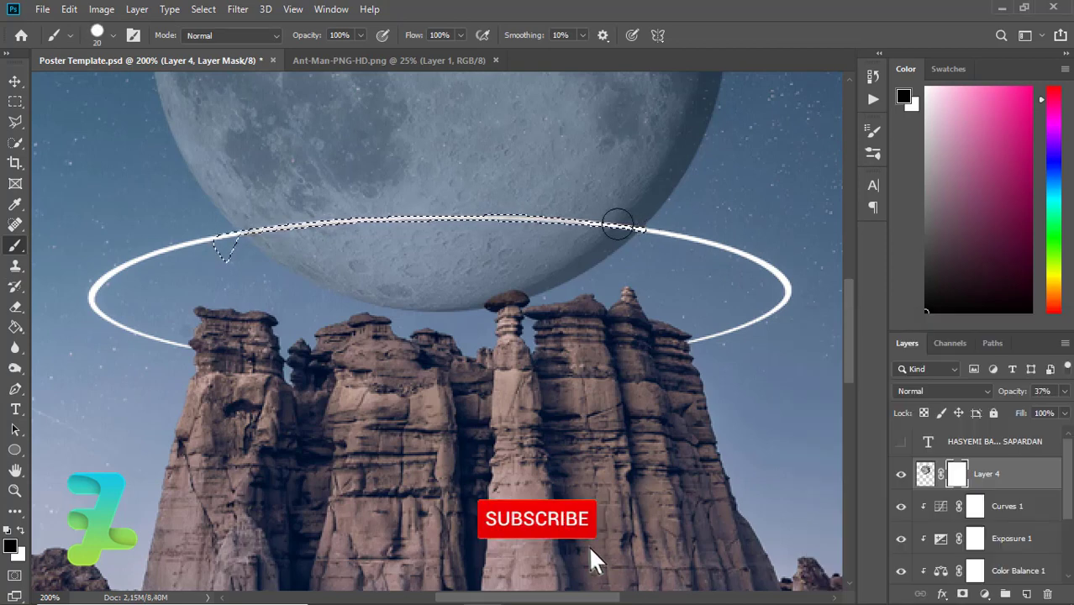
{"action": "key", "text": "bracketright"}
{"action": "key", "text": "ctrl+d"}
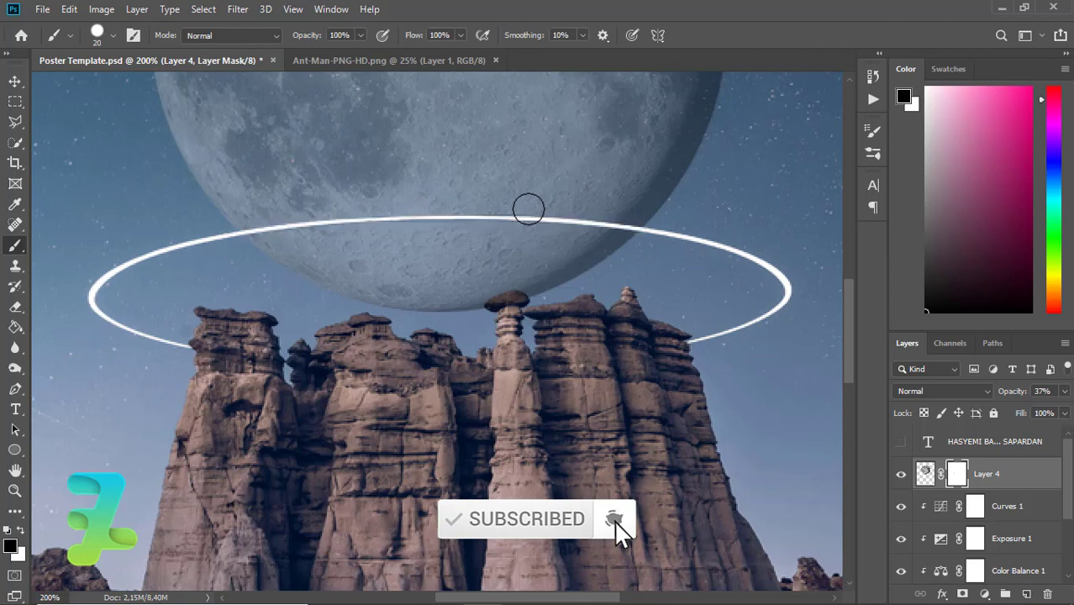
- Raise the moon layer's (Layer 4) opacity to 100%
{"action": "key", "text": "ctrl+minus"}
{"action": "key", "text": "ctrl+minus"}
{"action": "key", "text": "ctrl+minus"}
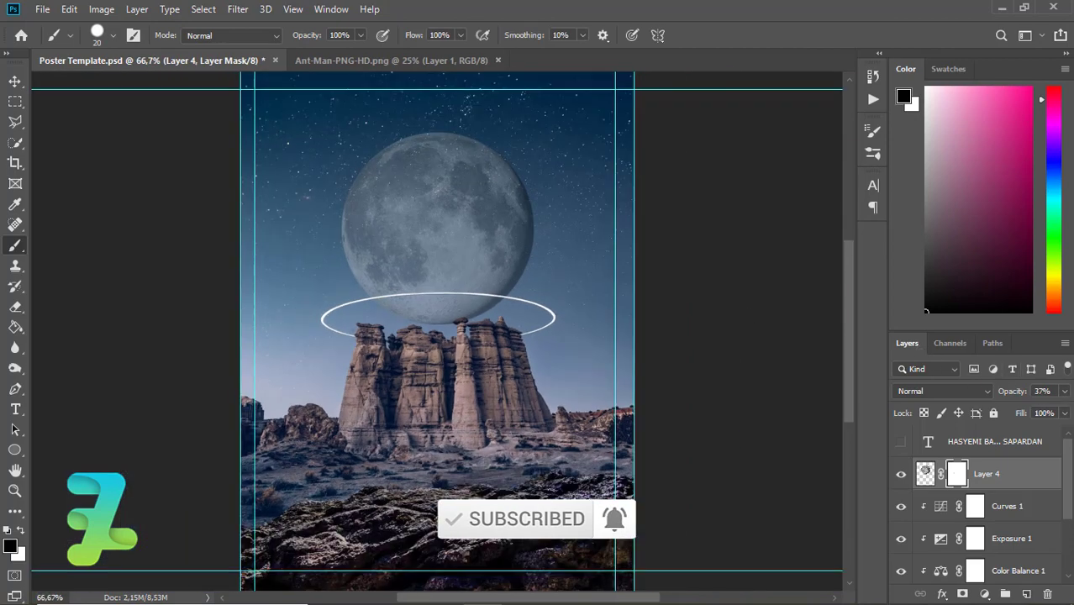
{"action": "left_click", "coordinate": [1064, 391]}
{"action": "left_click_drag", "start_coordinate": [1017, 409], "coordinate": [1064, 409]}
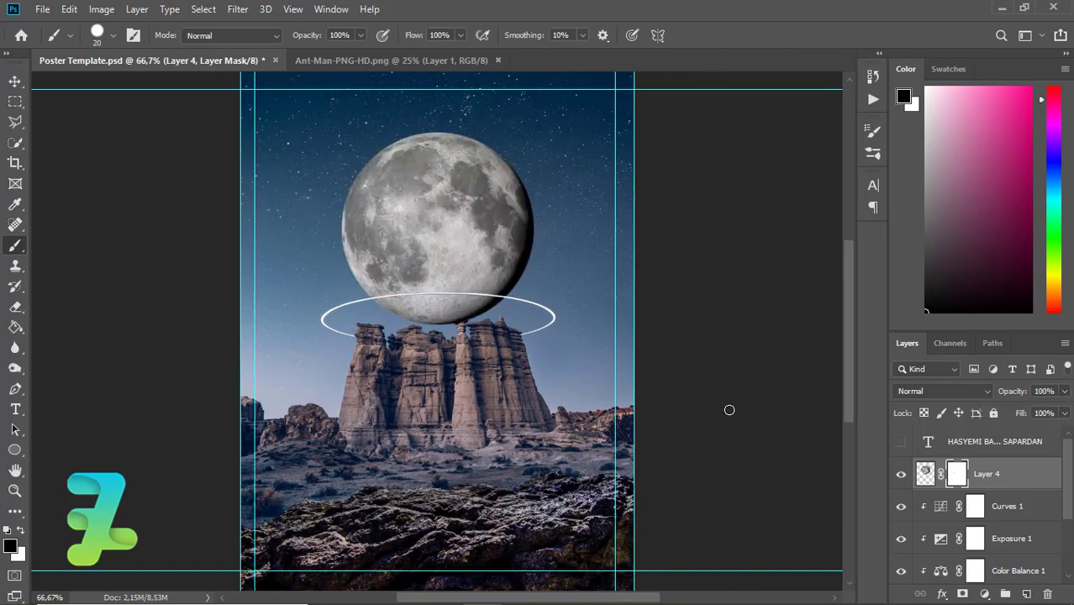
{"action": "key", "text": "ctrl+plus"}
{"action": "key", "text": "ctrl+plus"}
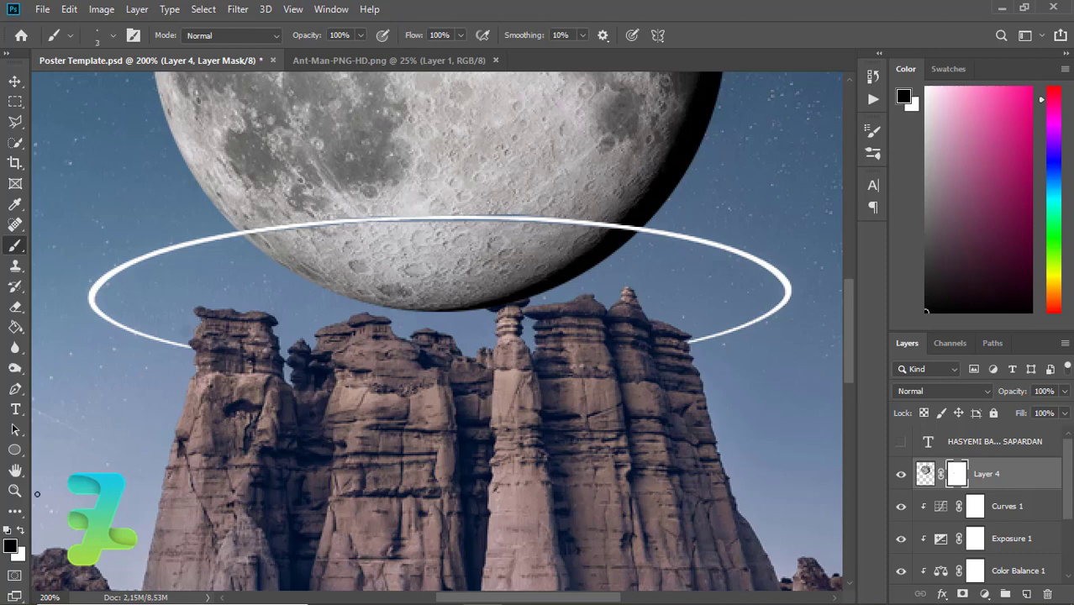
- Paint Layer 4's mask in white and black so the ring's upper arc shows across the moon
{"action": "key", "text": "x"}
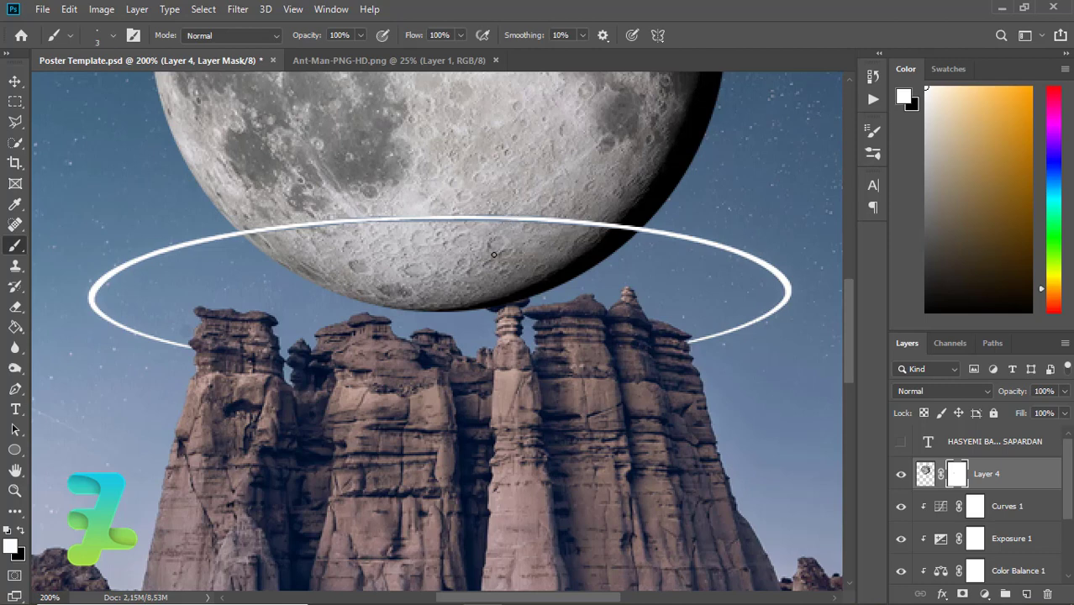
{"action": "left_click", "coordinate": [21, 531]}
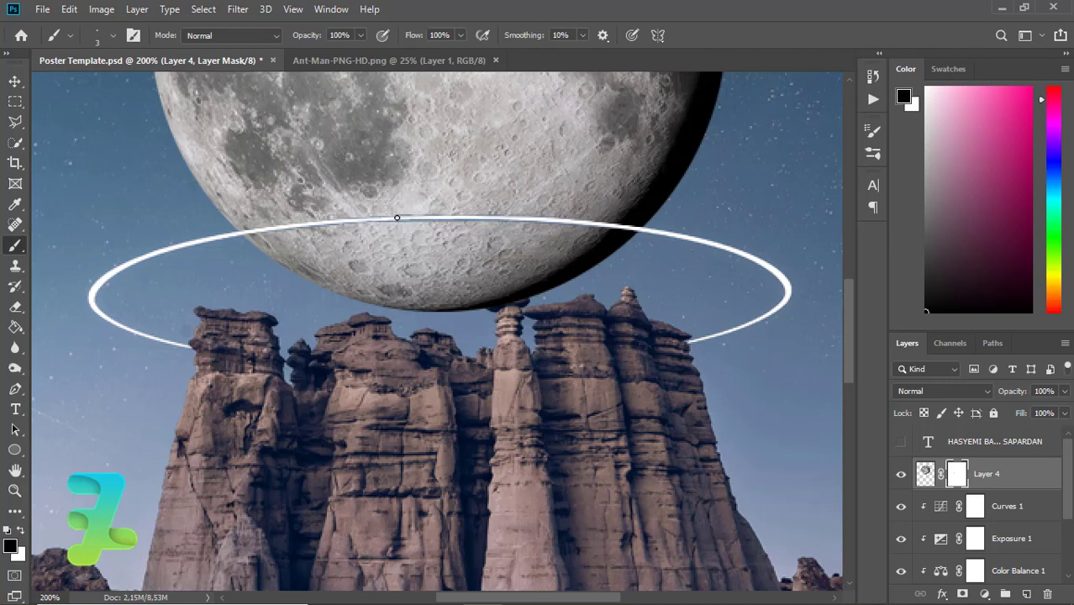
{"action": "left_click", "coordinate": [21, 530]}
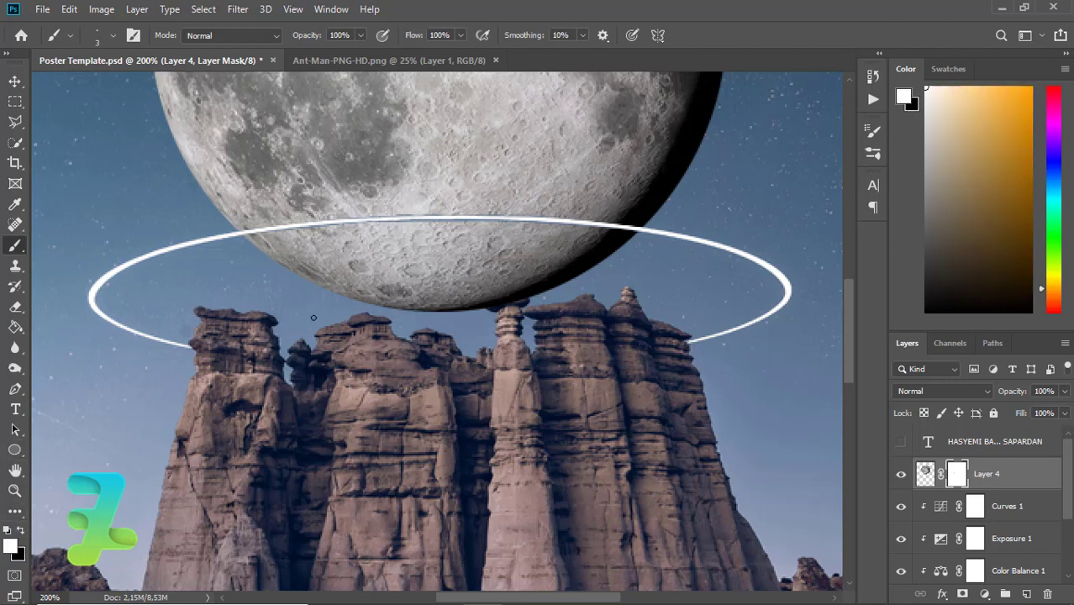
{"action": "key", "text": "ctrl+plus"}
{"action": "key", "text": "ctrl+plus"}
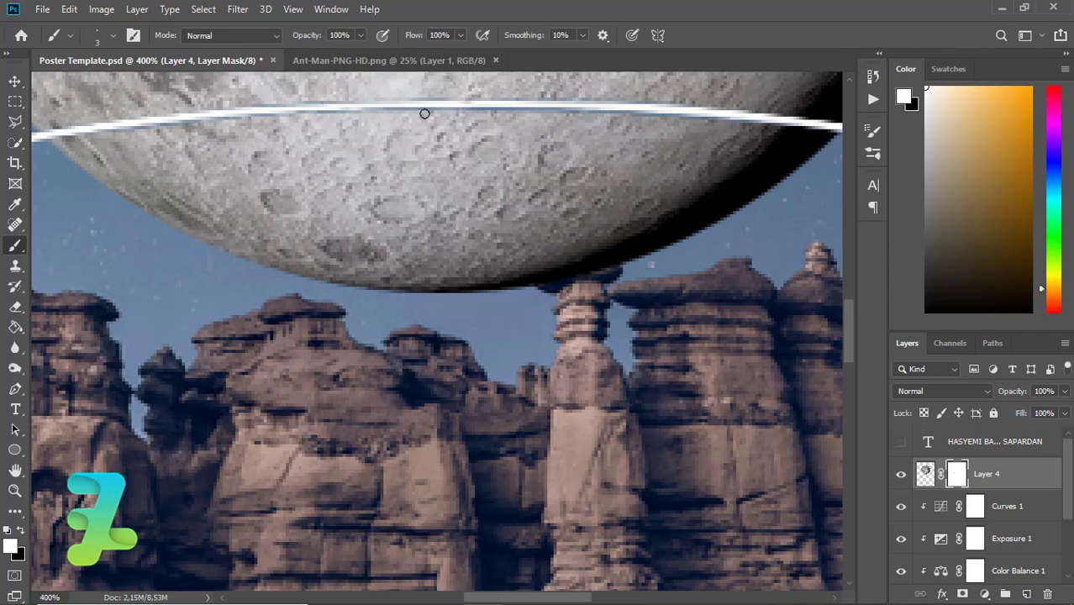
{"action": "key", "text": "ctrl+0"}
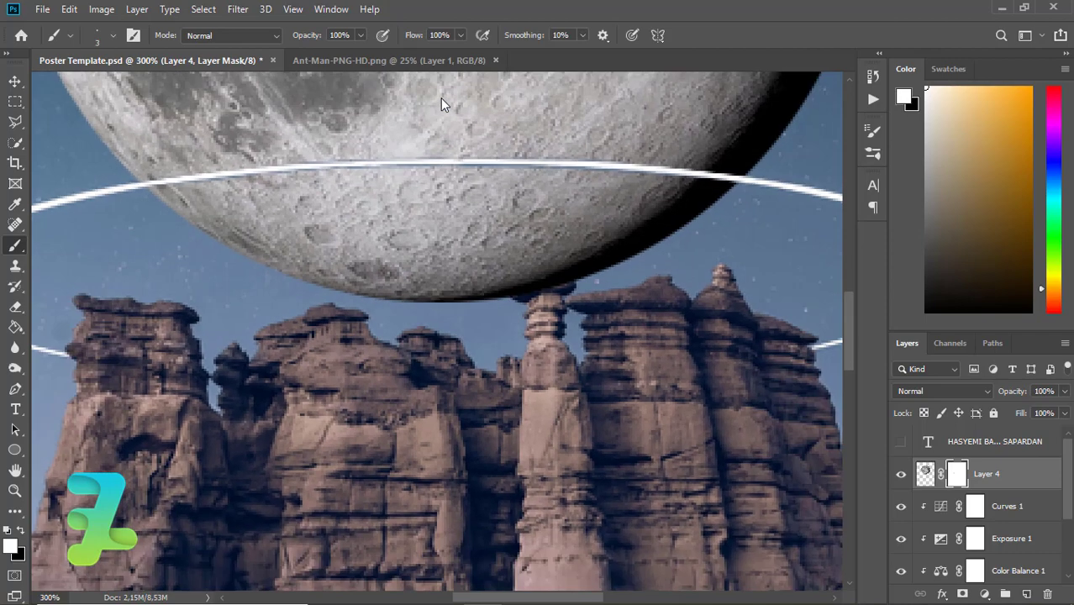
{"action": "key", "text": "ctrl+1"}
- Add an Outer Glow layer style to the moon layer
{"action": "key", "text": "ctrl+0"}
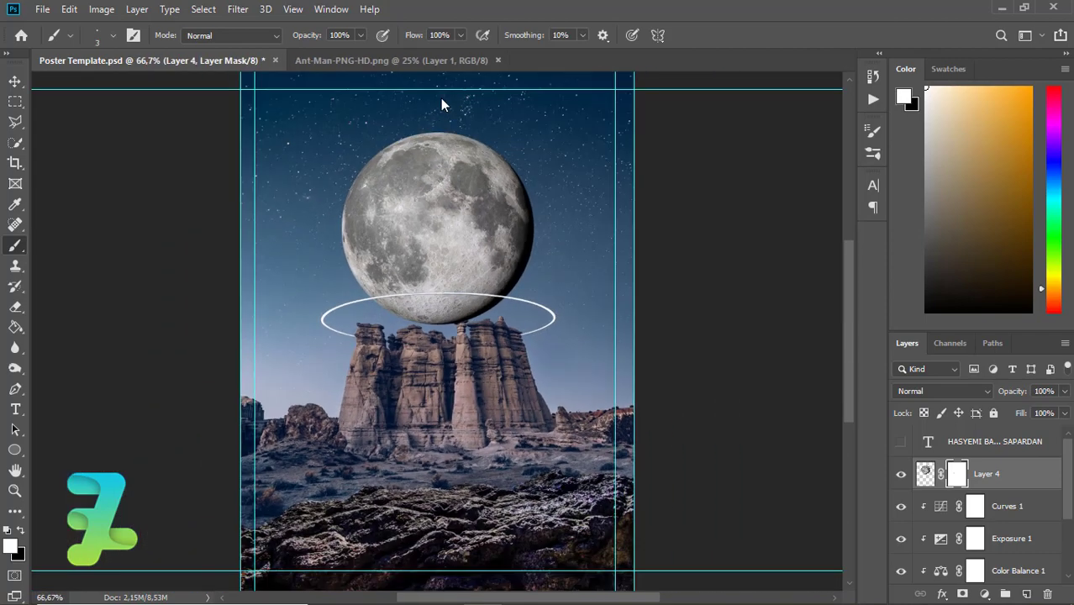
{"action": "key", "text": "ctrl+1"}
{"action": "key", "text": "ctrl+0"}
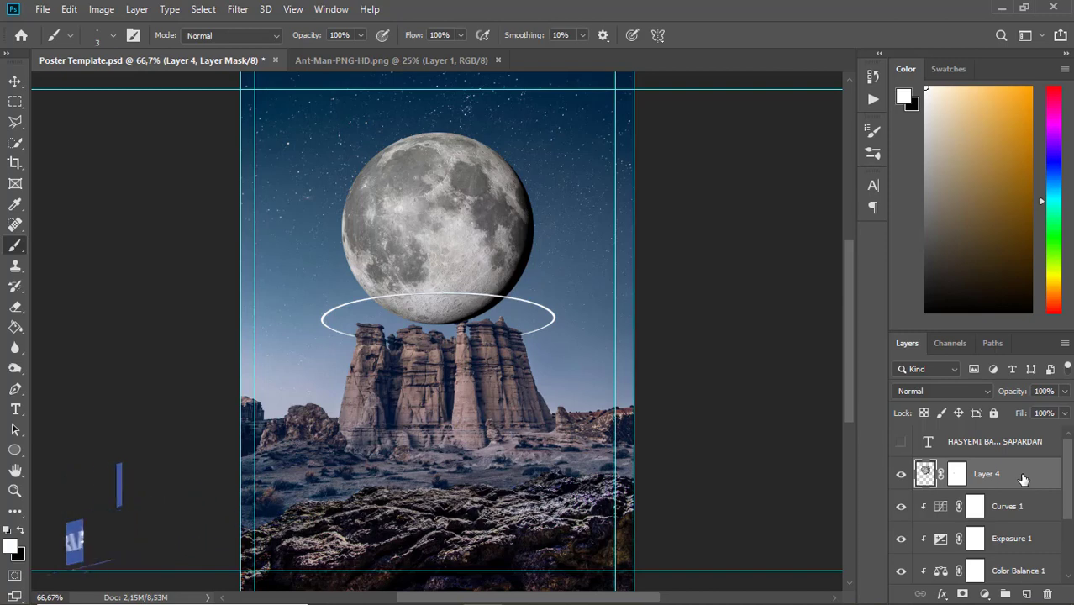
{"action": "key", "text": "space"}
{"action": "double_click", "coordinate": [1023, 475]}
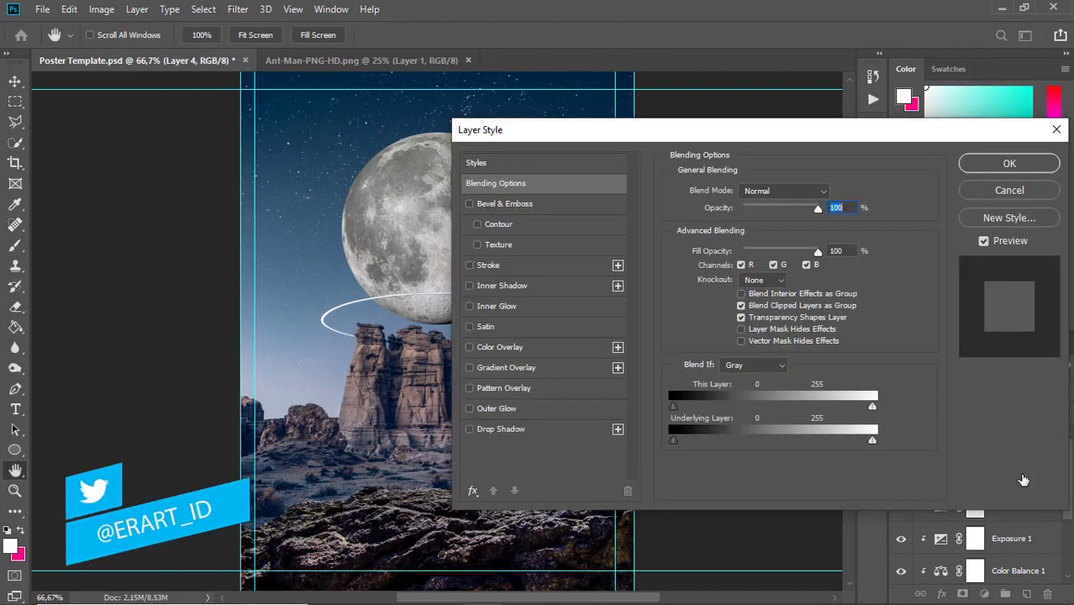
{"action": "left_click", "coordinate": [470, 408]}
{"action": "left_click", "coordinate": [489, 408]}
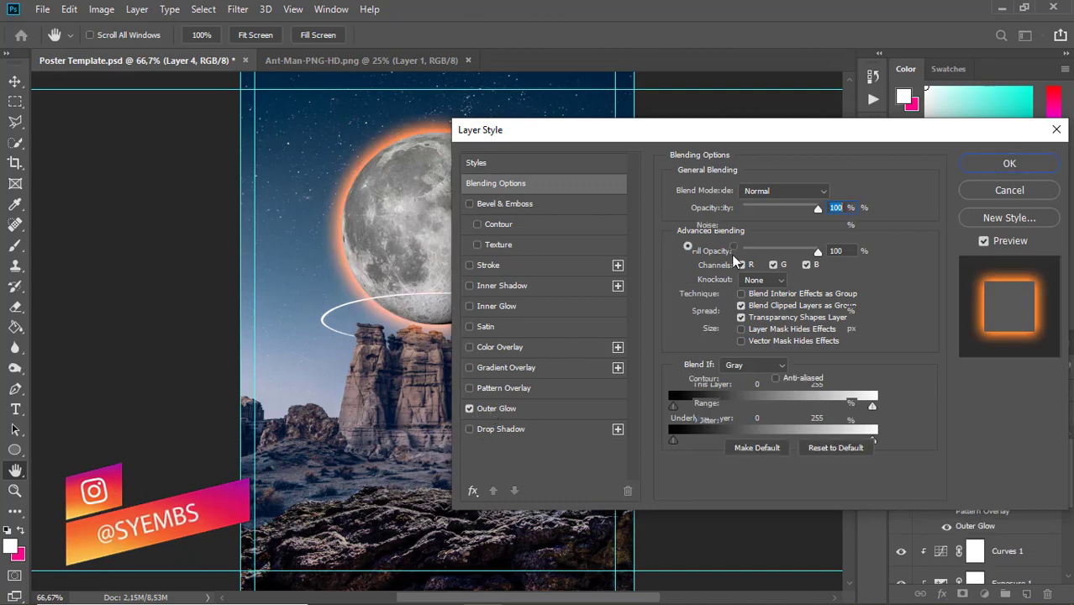
- Set the outer glow to white, 0% spread, 81 px size and about 70% opacity
{"action": "left_click", "coordinate": [710, 245]}
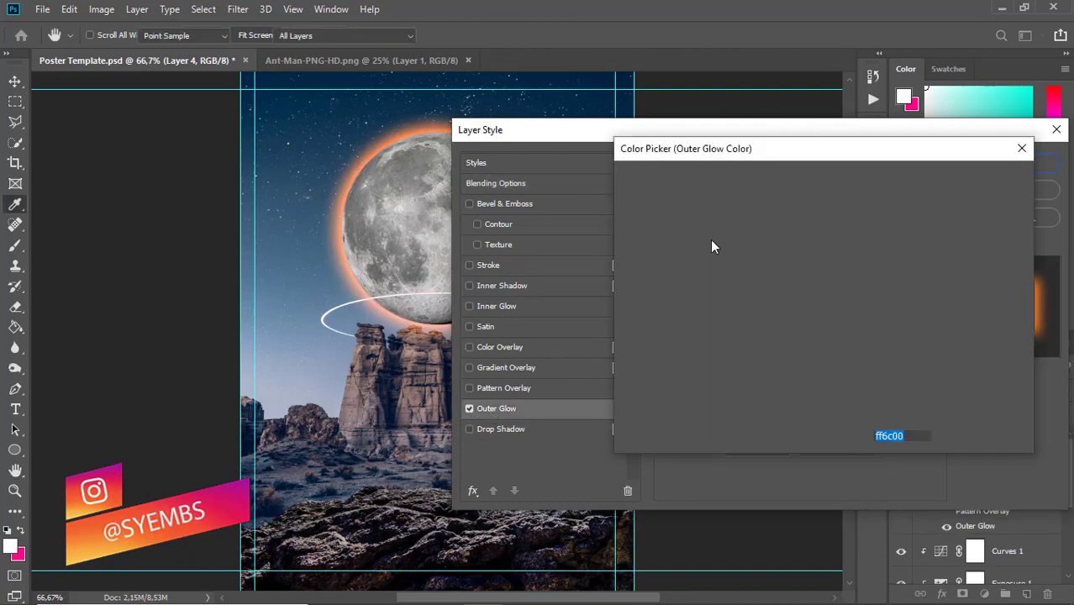
{"action": "left_click_drag", "start_coordinate": [636, 209], "coordinate": [624, 186]}
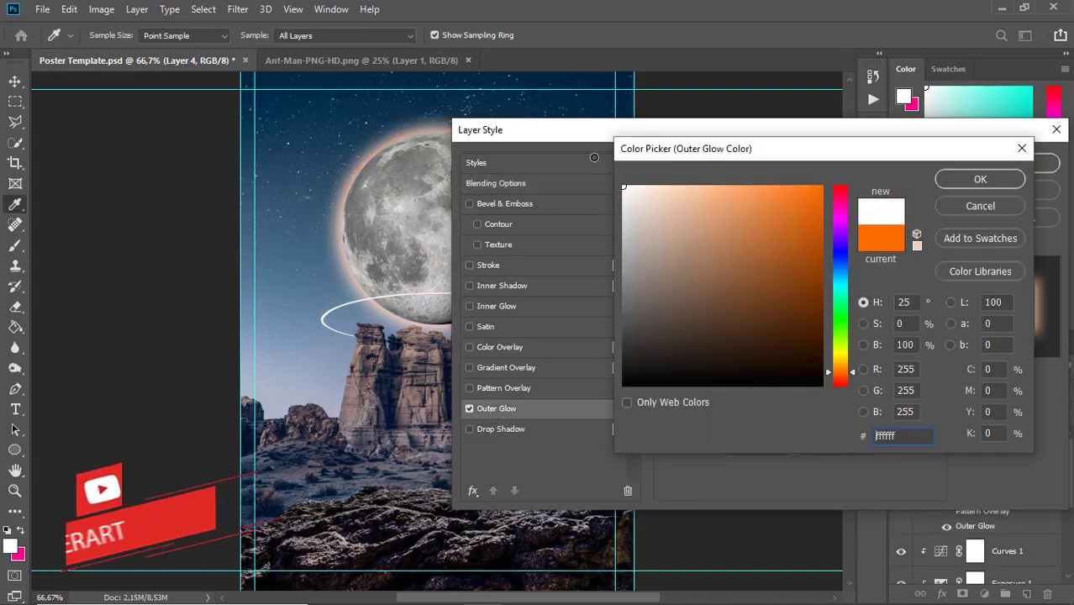
{"action": "left_click", "coordinate": [990, 177]}
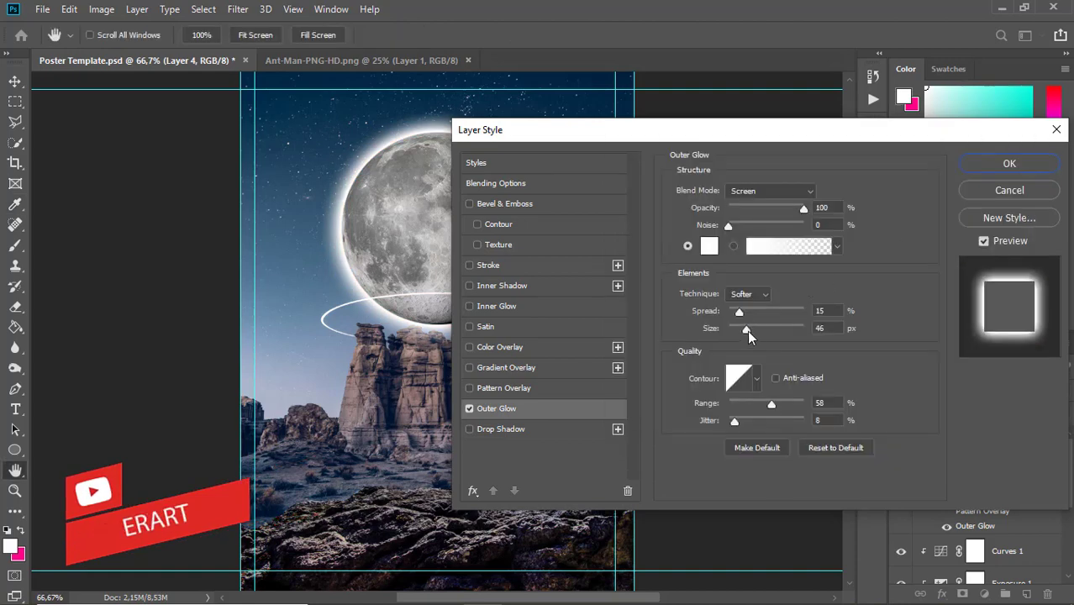
{"action": "mouse_move", "coordinate": [747, 330]}
{"action": "left_mouse_down"}
{"action": "mouse_move", "coordinate": [762, 328]}
{"action": "mouse_move", "coordinate": [768, 311]}
{"action": "mouse_move", "coordinate": [706, 325]}
{"action": "left_mouse_up"}
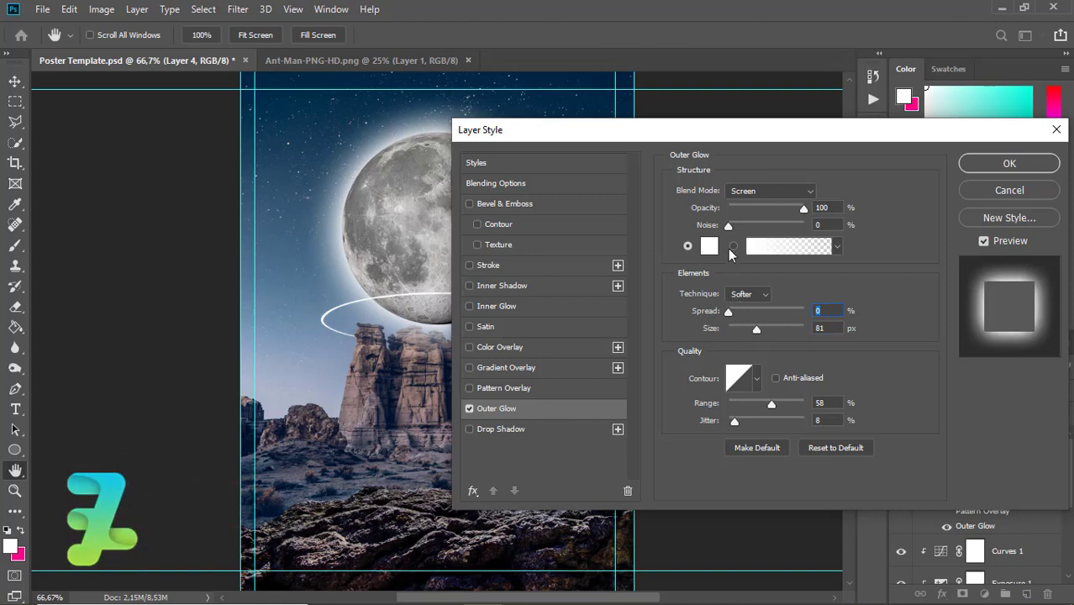
{"action": "left_click", "coordinate": [727, 225]}
{"action": "mouse_move", "coordinate": [803, 210]}
{"action": "left_mouse_down"}
{"action": "mouse_move", "coordinate": [772, 210]}
{"action": "mouse_move", "coordinate": [781, 208]}
{"action": "left_mouse_up"}
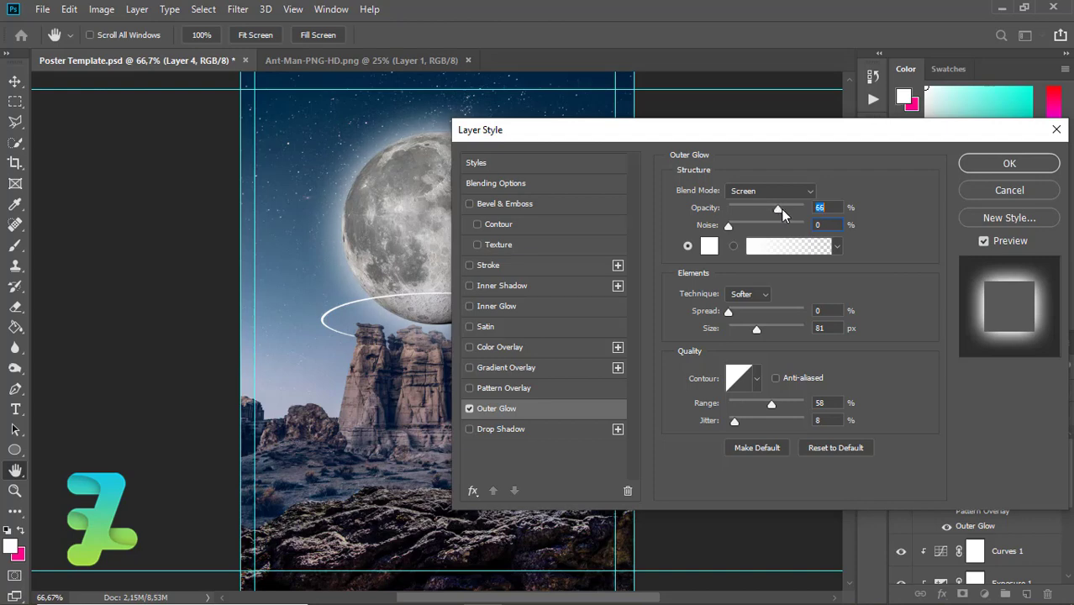
{"action": "left_click_drag", "start_coordinate": [863, 141], "coordinate": [719, 199]}
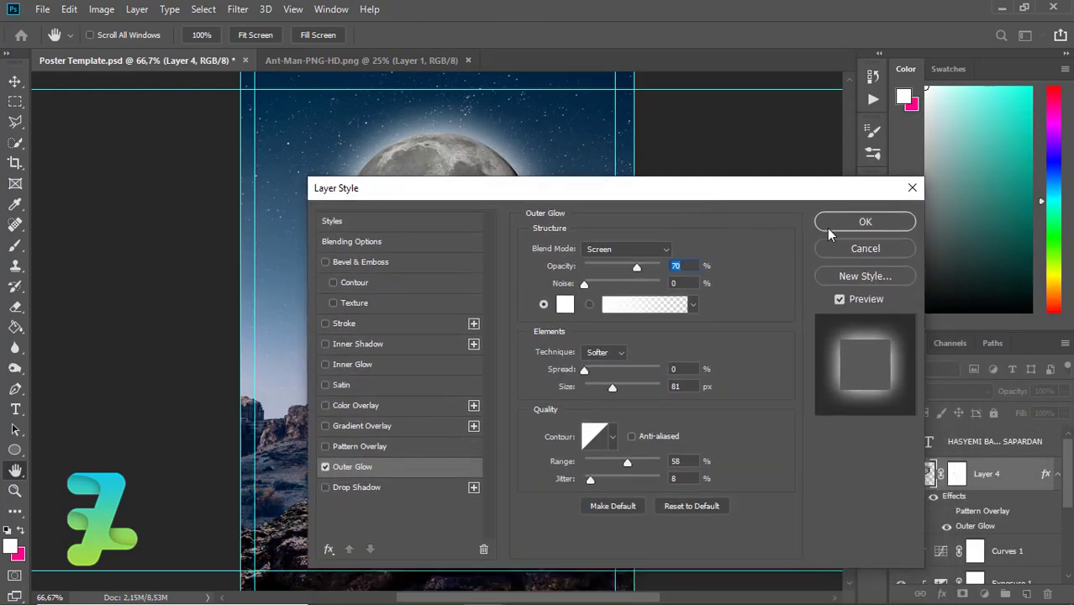
{"action": "left_click", "coordinate": [840, 222]}
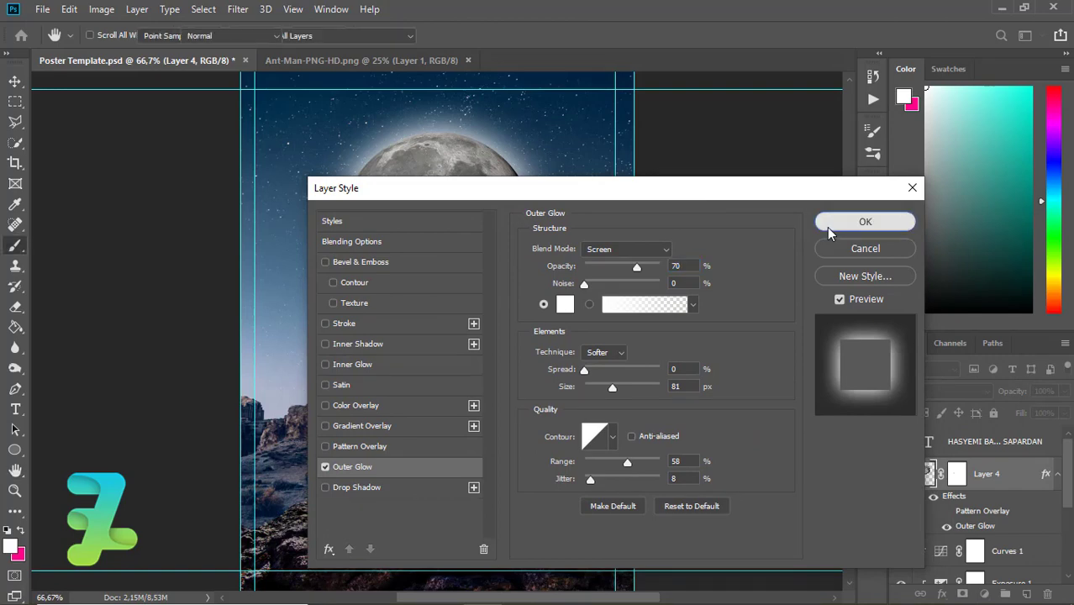
- Add an unclipped Layer 5 above the moon layer
{"action": "left_click", "coordinate": [1027, 594]}
{"action": "right_click", "coordinate": [1025, 477]}
{"action": "left_click", "coordinate": [890, 302]}
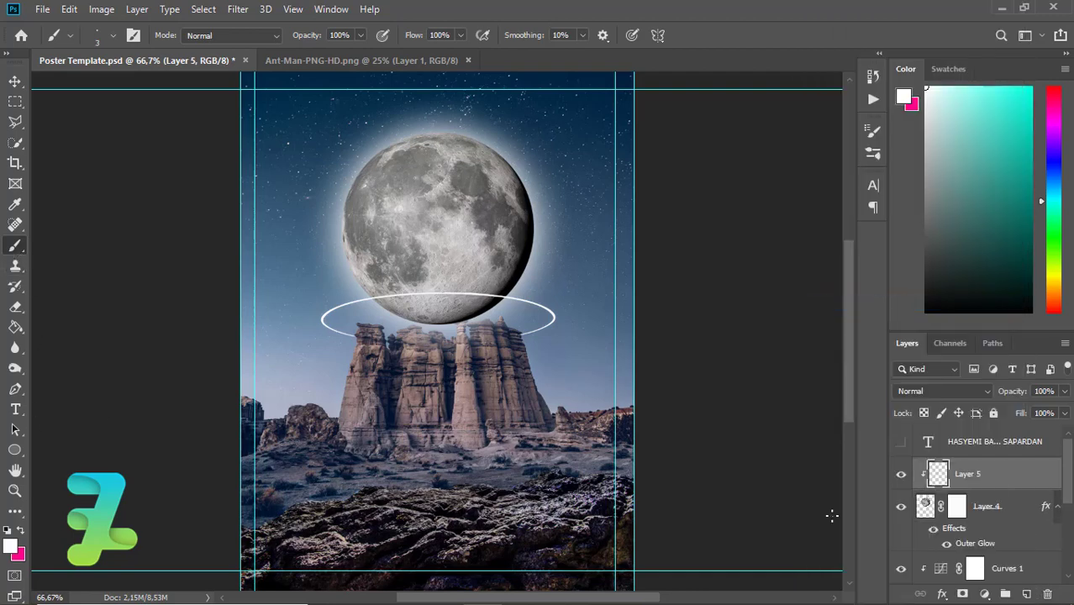
{"action": "right_click", "coordinate": [1011, 487]}
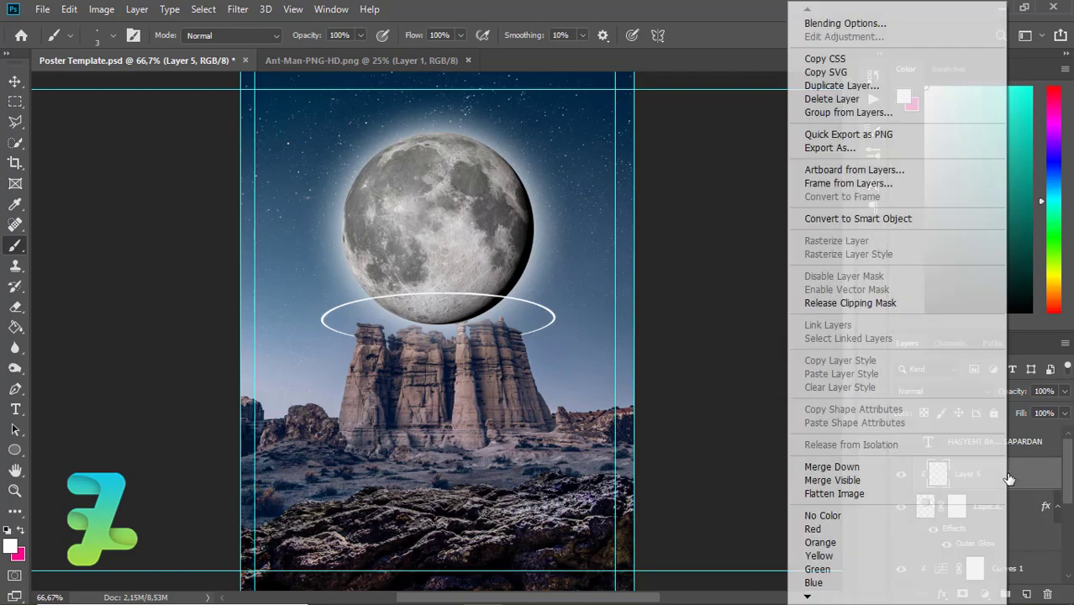
{"action": "left_click", "coordinate": [832, 302]}
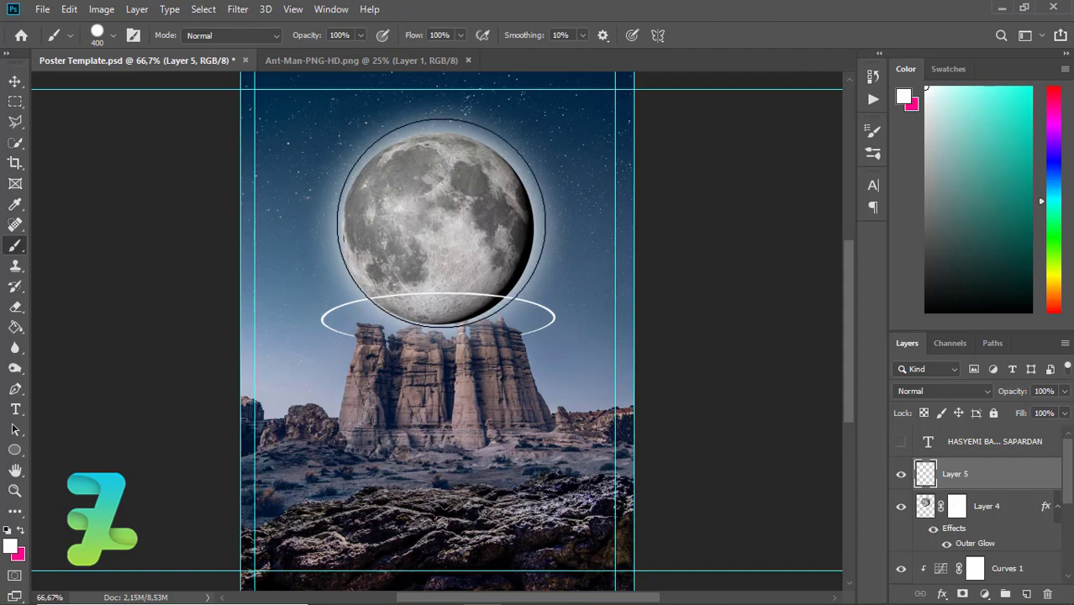
- Paint soft white strokes with a 0% hardness brush over the moon's upper-left and upper-right edges
{"action": "left_click", "coordinate": [441, 223]}
{"action": "key", "text": "ctrl+z"}
{"action": "left_click", "coordinate": [113, 36]}
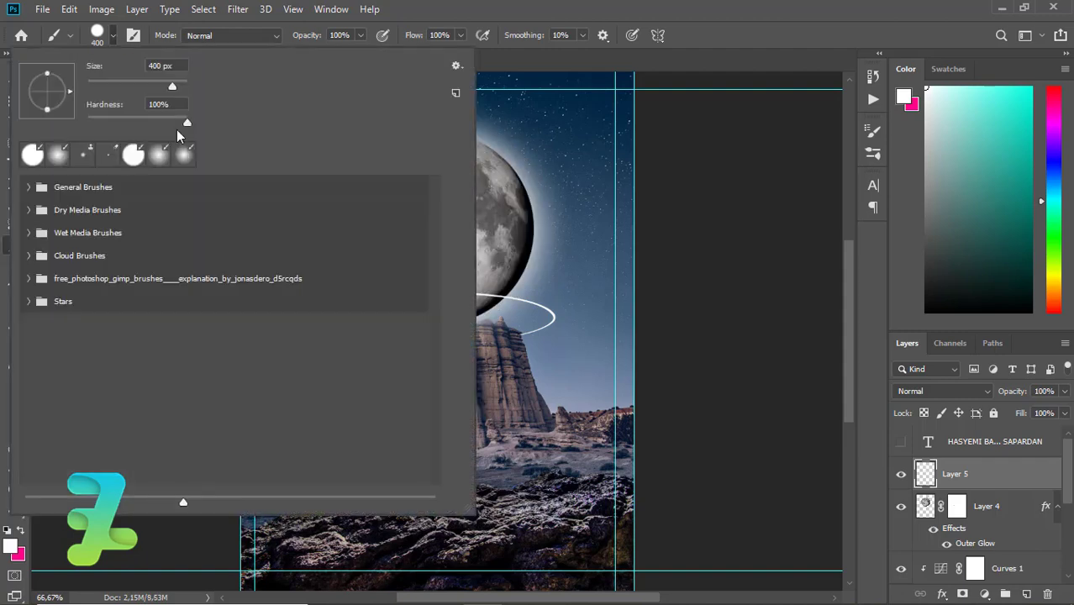
{"action": "left_click_drag", "start_coordinate": [187, 125], "coordinate": [84, 123]}
{"action": "key", "text": "Return"}
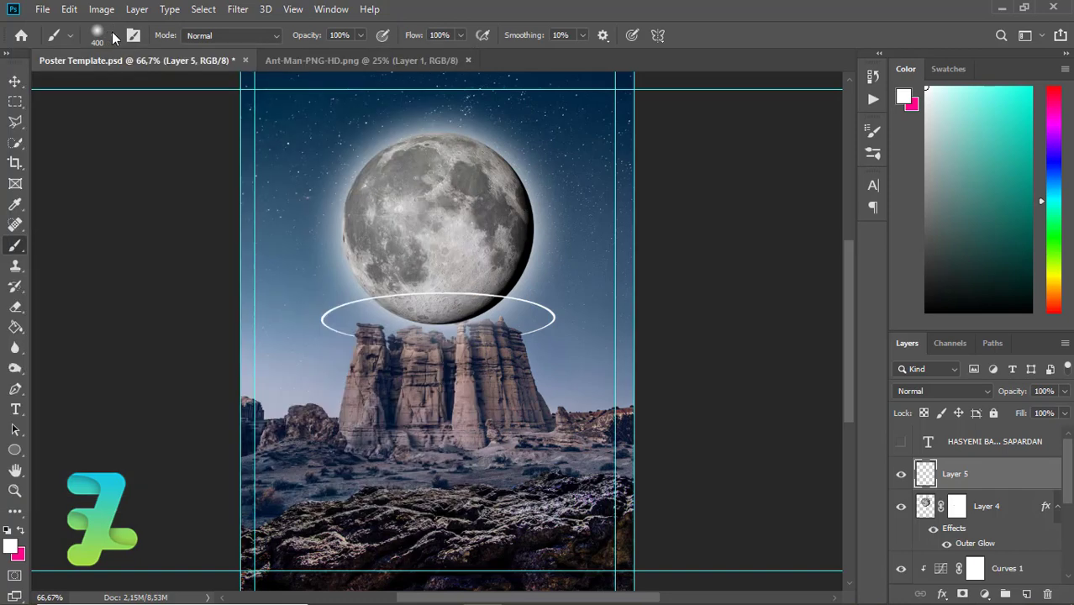
{"action": "left_click", "coordinate": [433, 214]}
{"action": "key", "text": "ctrl+z"}
{"action": "left_click_drag", "start_coordinate": [467, 219], "coordinate": [528, 189]}
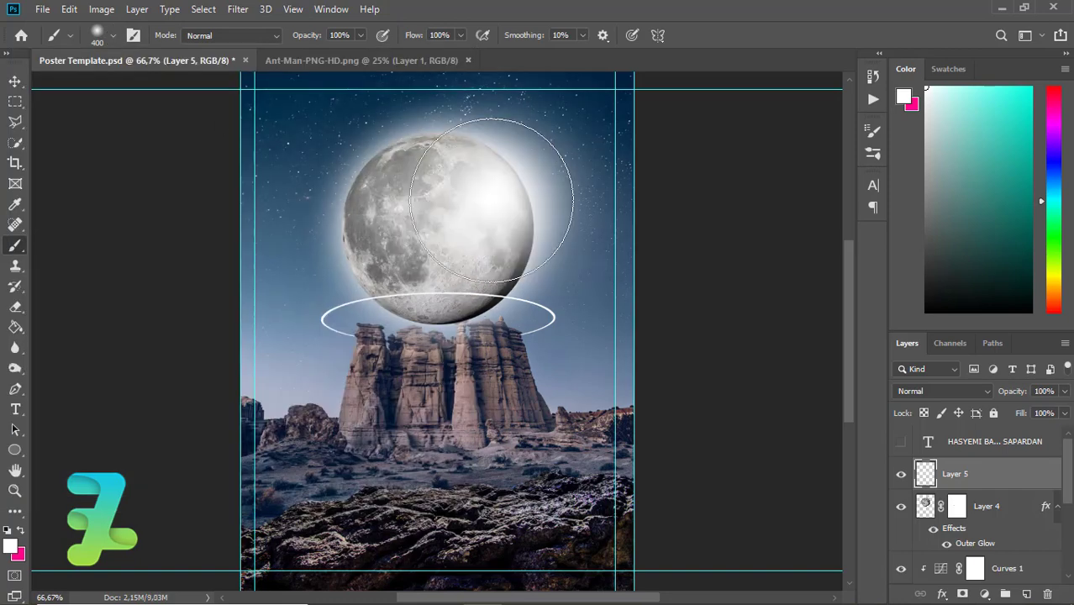
{"action": "mouse_move", "coordinate": [407, 152]}
{"action": "left_mouse_down"}
{"action": "mouse_move", "coordinate": [412, 262]}
{"action": "mouse_move", "coordinate": [468, 264]}
{"action": "left_mouse_up"}
- Set Layer 5 to Soft Light blending and reselect the moon layer, Layer 4
{"action": "left_click", "coordinate": [946, 393]}
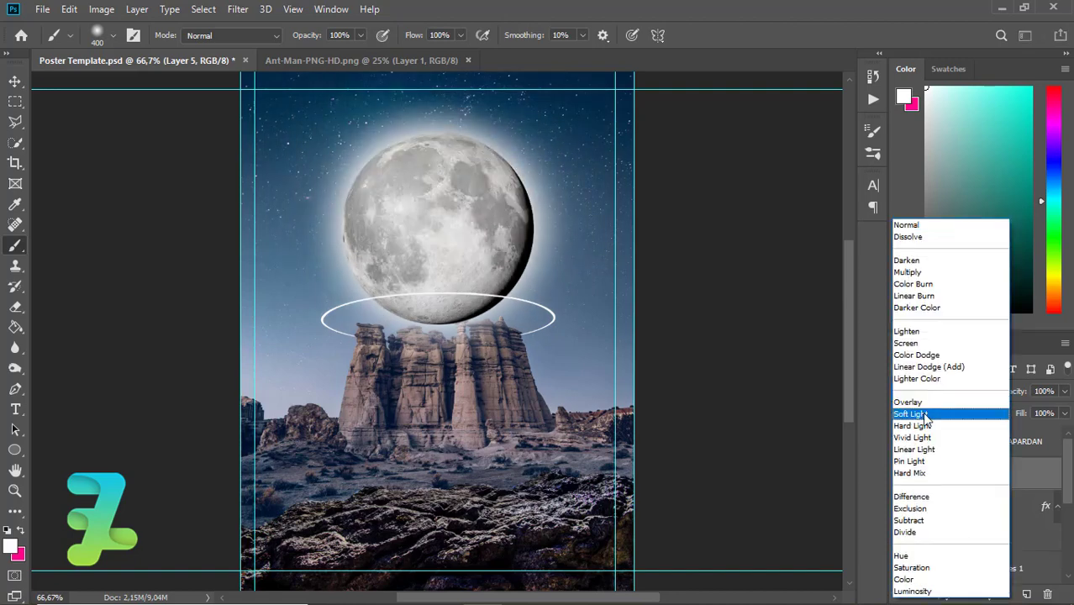
{"action": "left_click", "coordinate": [922, 415]}
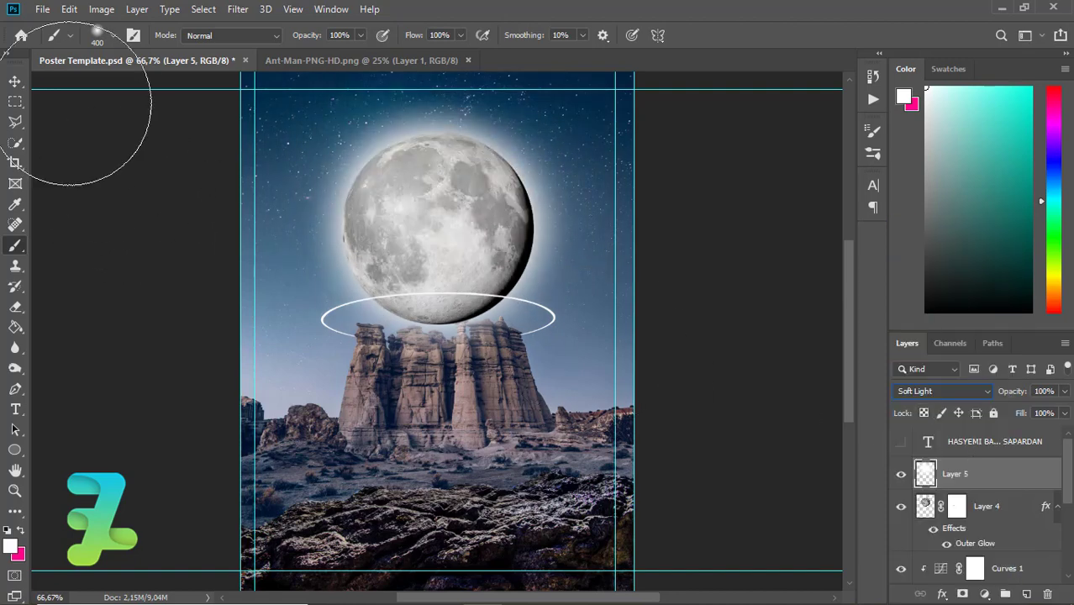
{"action": "left_click", "coordinate": [14, 81]}
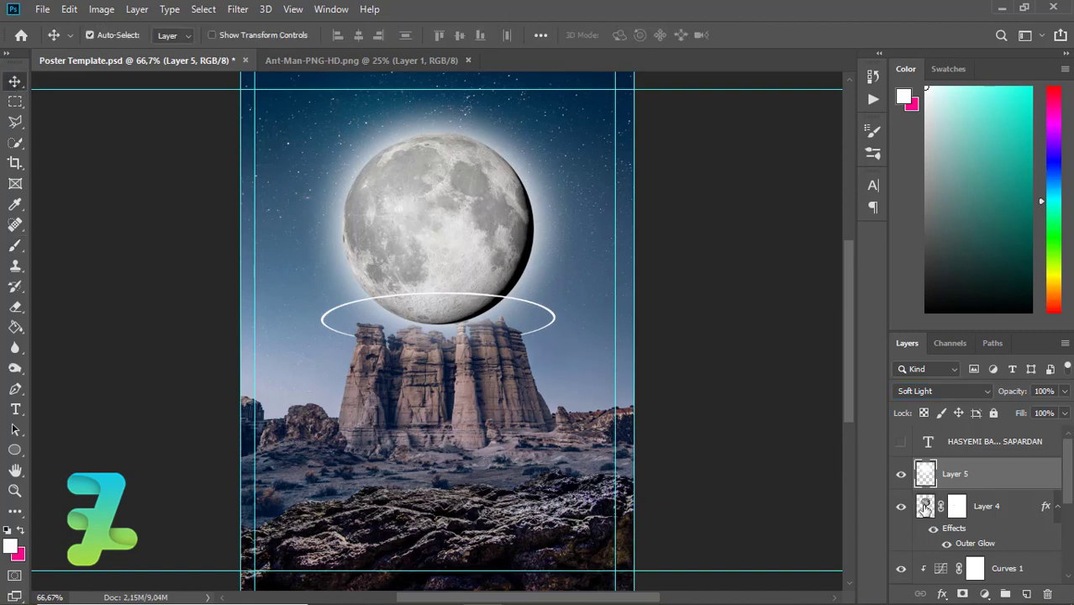
{"action": "left_click", "coordinate": [925, 505]}
{"action": "left_click", "coordinate": [984, 594]}
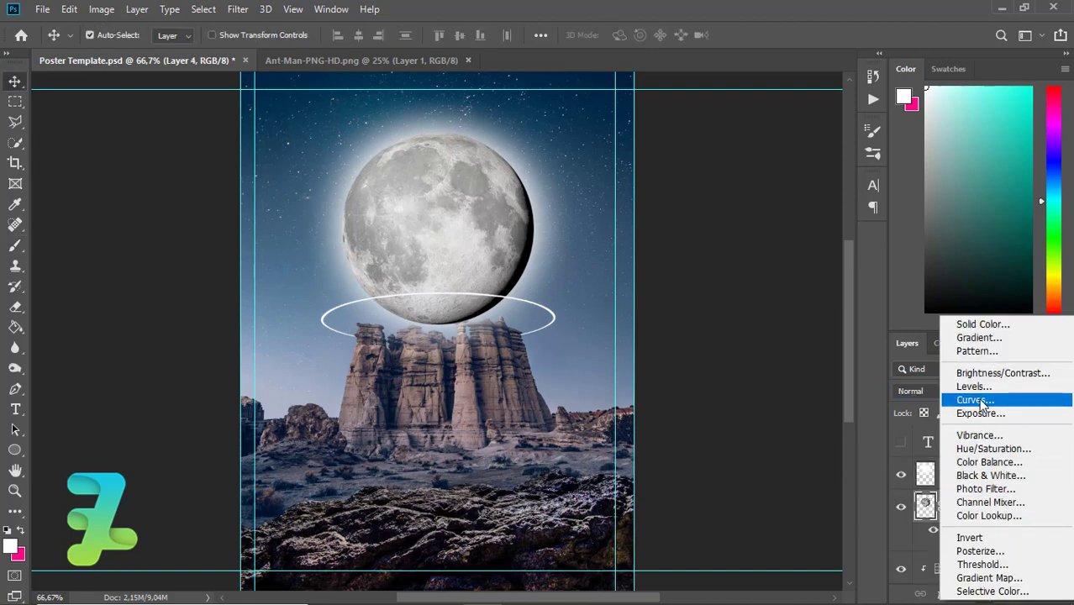
- Add a Curves adjustment clipped to Layer 4, nudging a shadow point on the RGB curve
{"action": "left_click", "coordinate": [979, 400]}
{"action": "right_click", "coordinate": [1007, 505]}
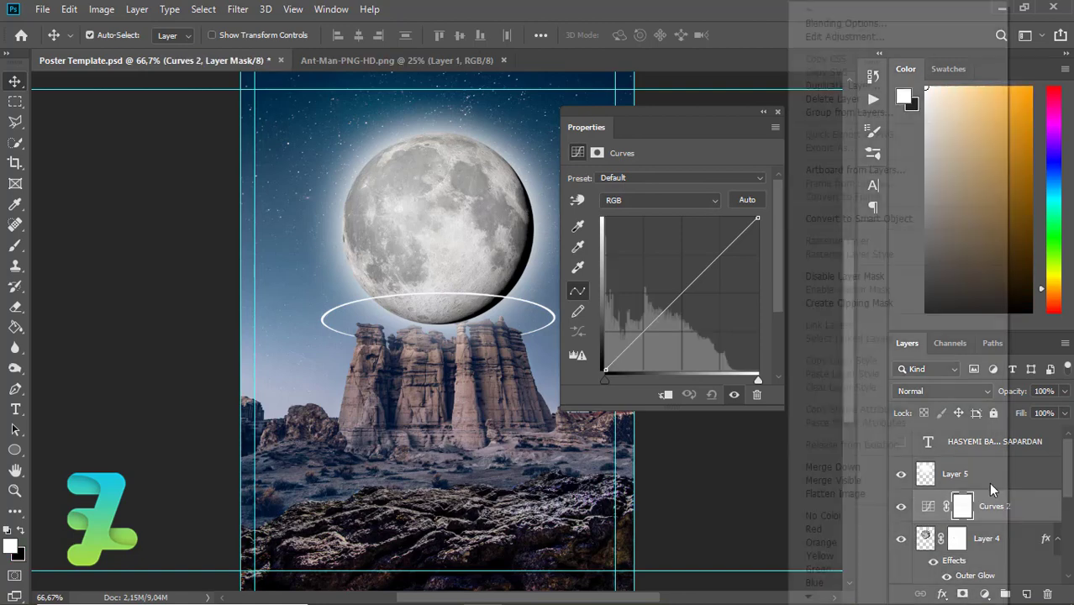
{"action": "left_click", "coordinate": [885, 304]}
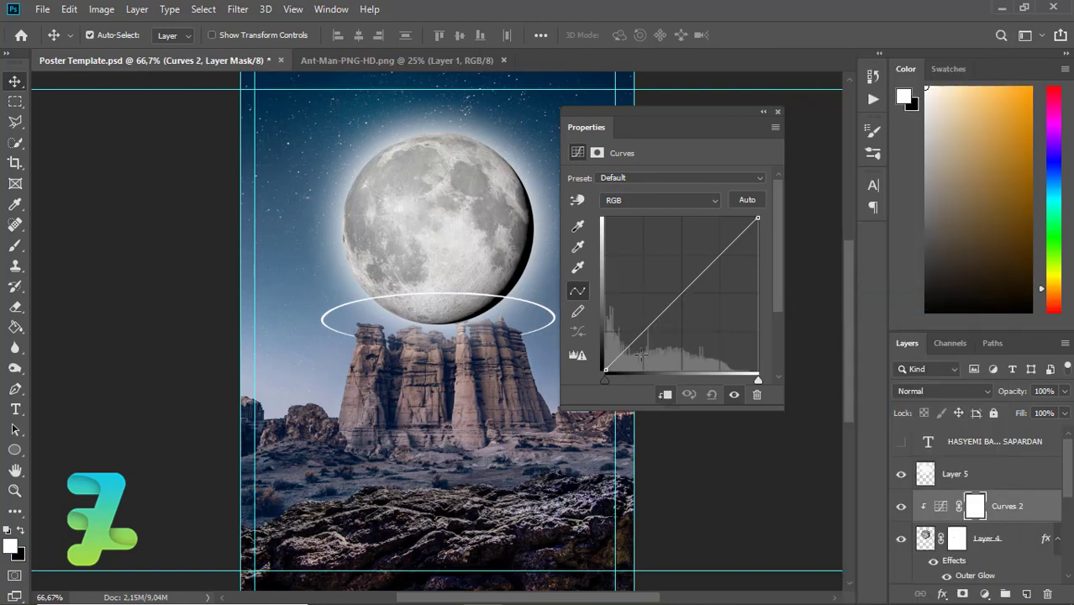
{"action": "left_click_drag", "start_coordinate": [623, 356], "coordinate": [625, 351]}
{"action": "left_click", "coordinate": [778, 112]}
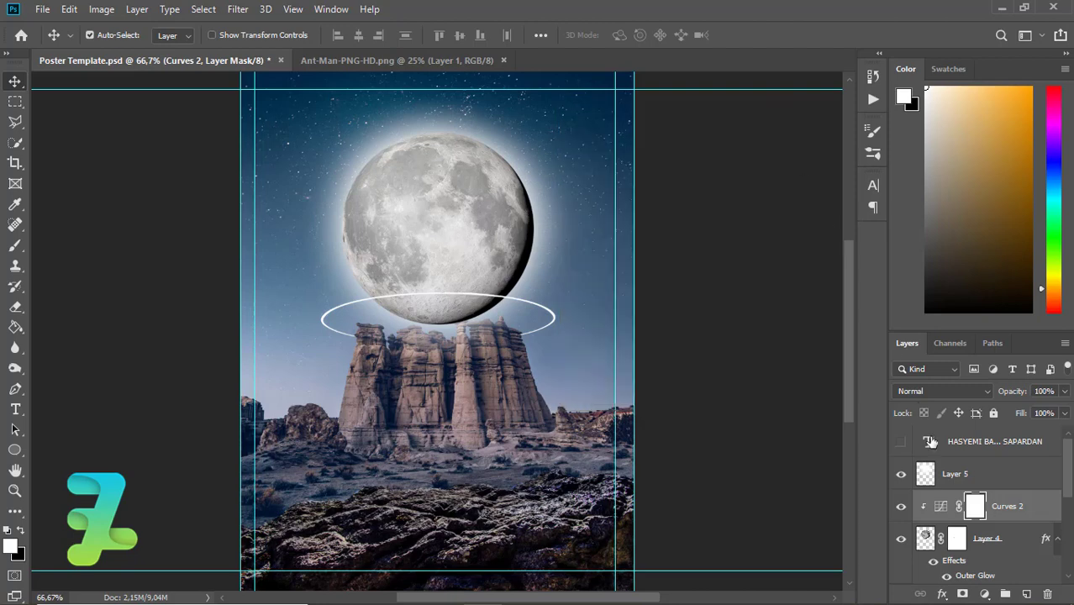
{"action": "left_click", "coordinate": [548, 328]}
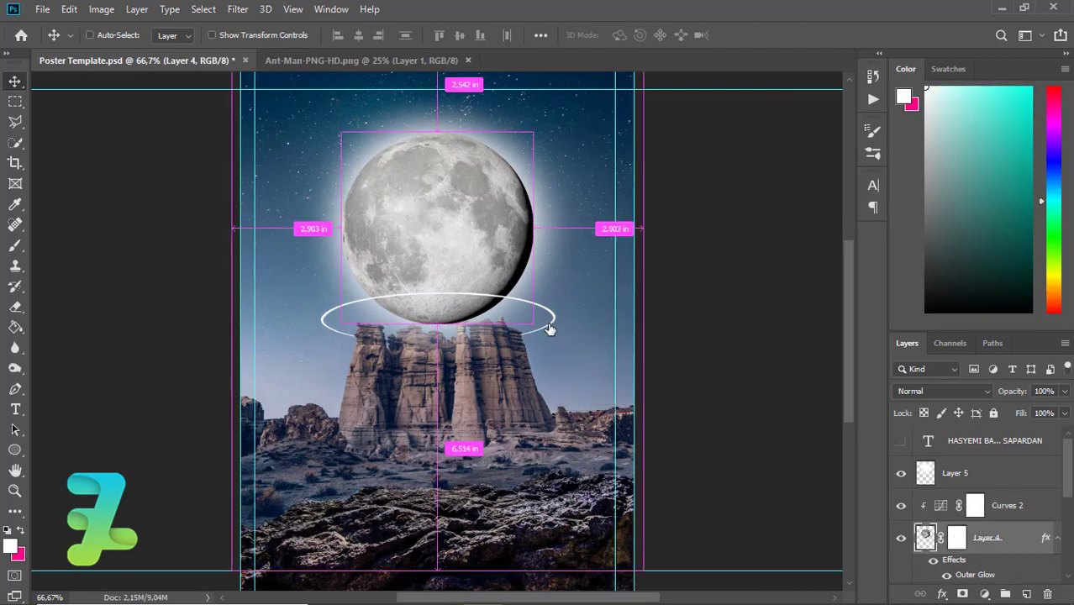
- Within the loaded moon selection, clone-stamp (45 px, 52% opacity) over the dark right-edge crescent
{"action": "key", "text": "ctrl+1"}
{"action": "left_click", "coordinate": [924, 538], "text": "ctrl"}
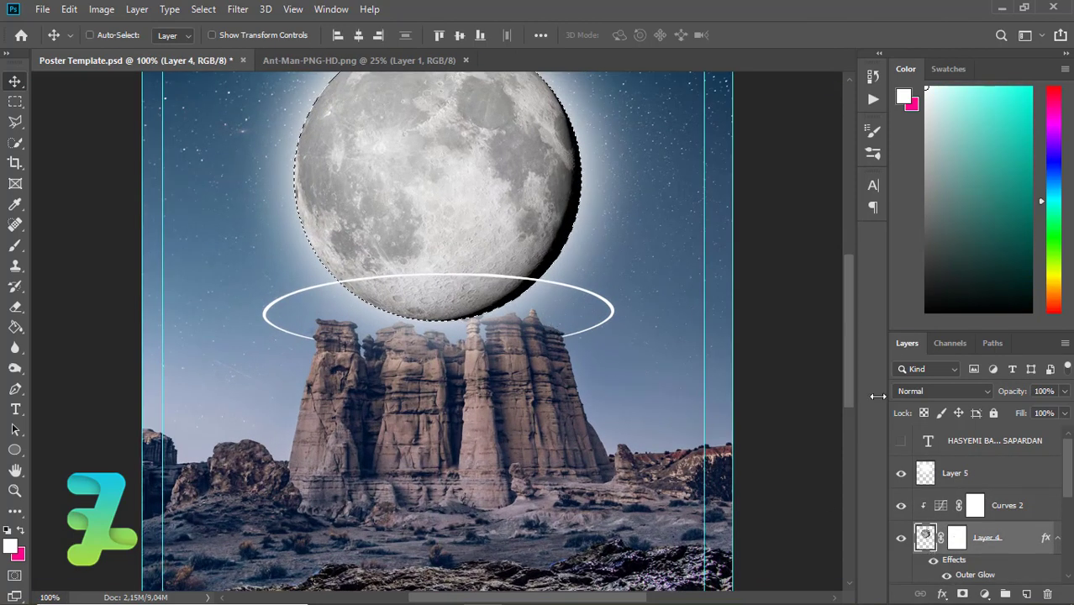
{"action": "left_click_drag", "start_coordinate": [851, 303], "coordinate": [842, 287]}
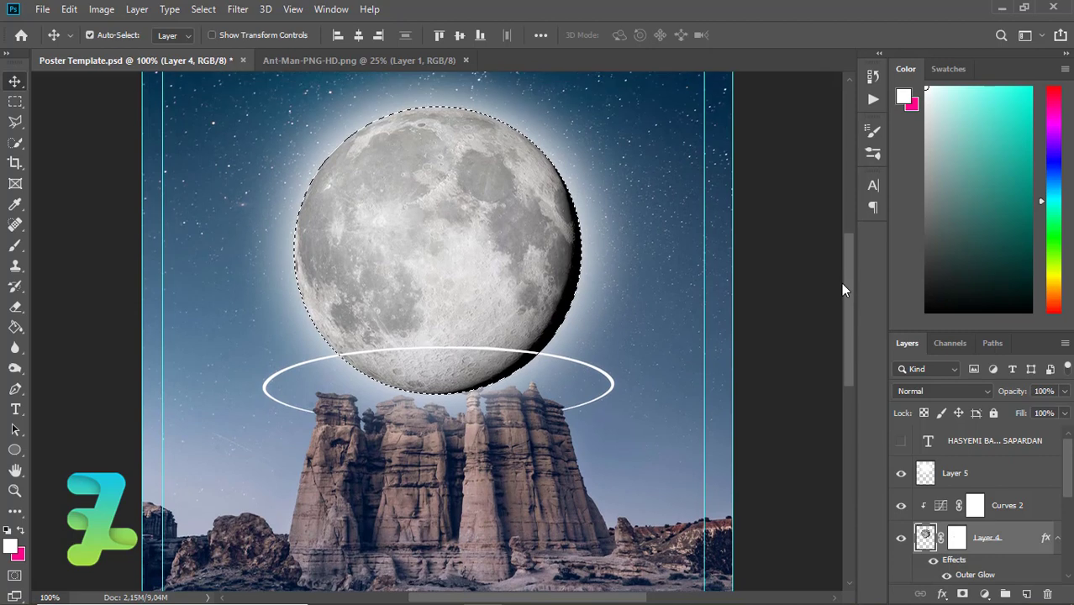
{"action": "left_click", "coordinate": [15, 266]}
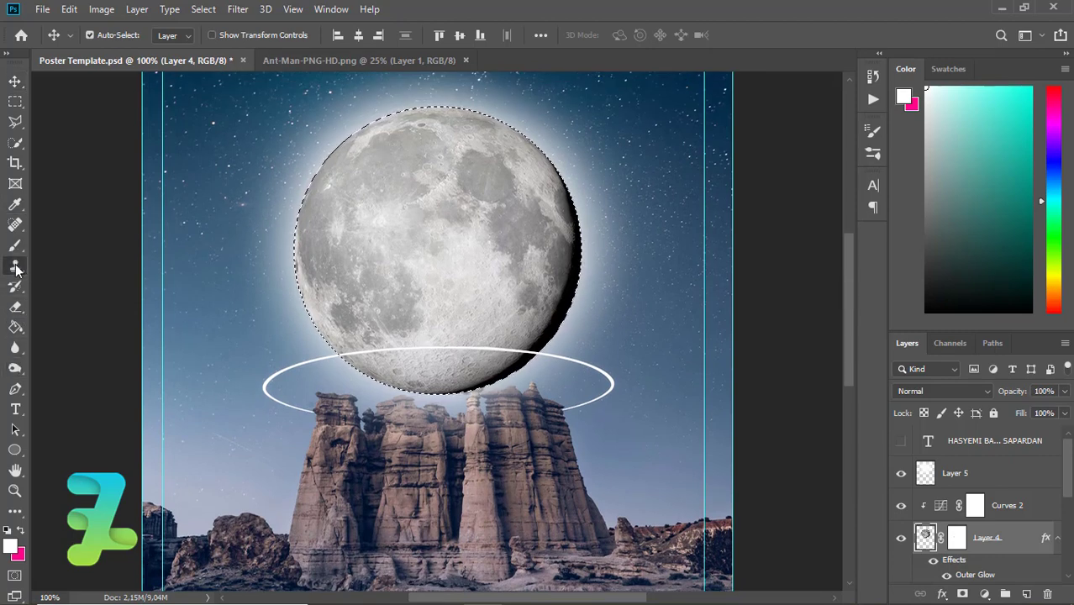
{"action": "key", "text": "bracketright"}
{"action": "key", "text": "bracketright"}
{"action": "key", "text": "bracketright"}
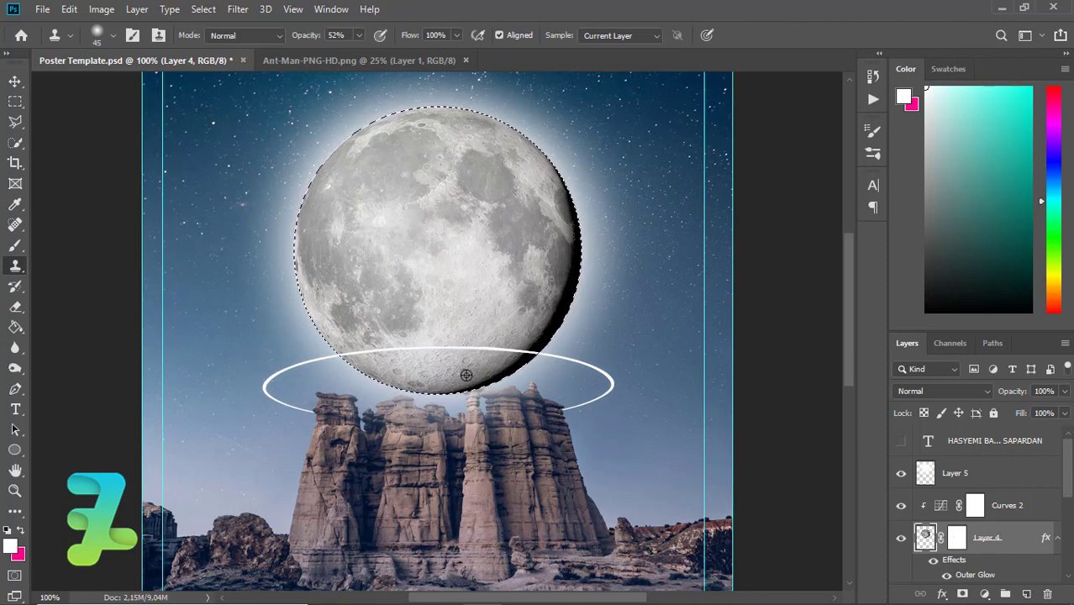
{"action": "key", "text": "bracketleft"}
{"action": "mouse_move", "coordinate": [437, 389]}
{"action": "left_mouse_down"}
{"action": "mouse_move", "coordinate": [539, 346]}
{"action": "mouse_move", "coordinate": [526, 365]}
{"action": "mouse_move", "coordinate": [507, 366]}
{"action": "mouse_move", "coordinate": [559, 322]}
{"action": "left_mouse_up"}
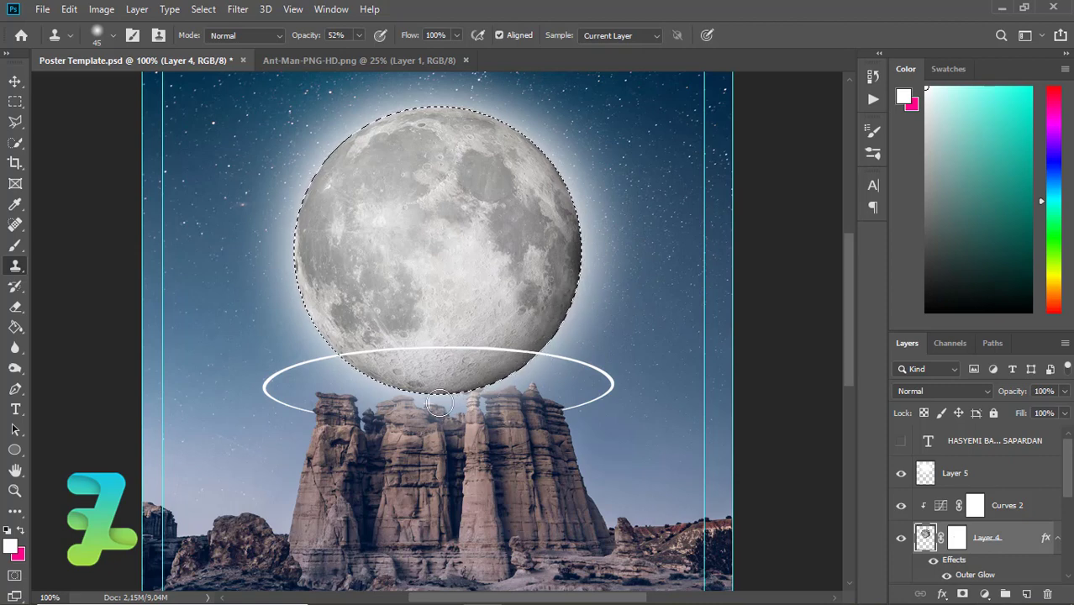
{"action": "key", "text": "ctrl+d"}
{"action": "left_click", "coordinate": [15, 81]}
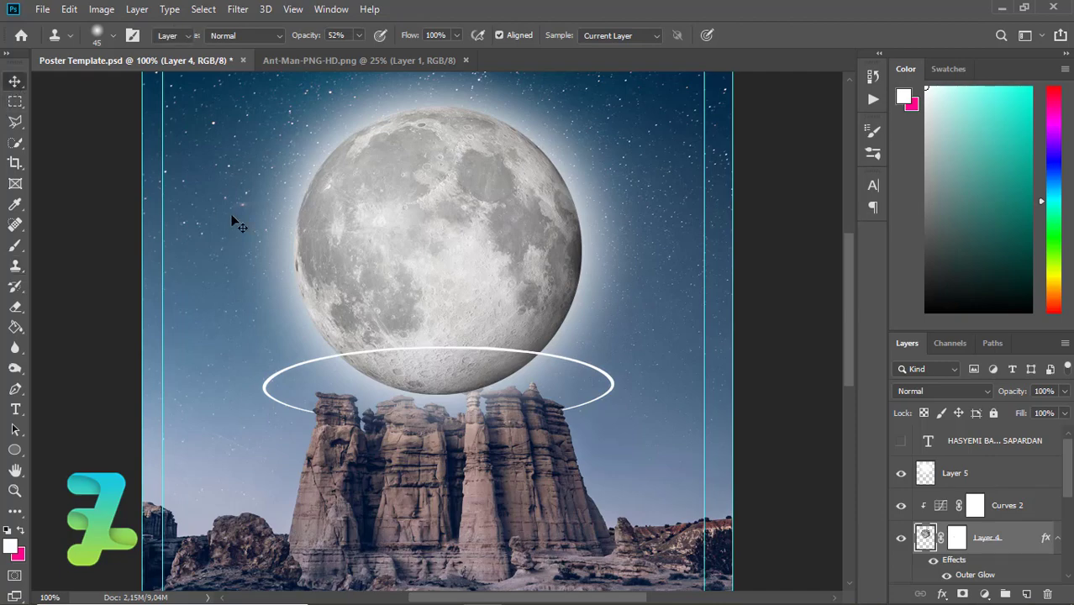
{"action": "key", "text": "ctrl+minus"}
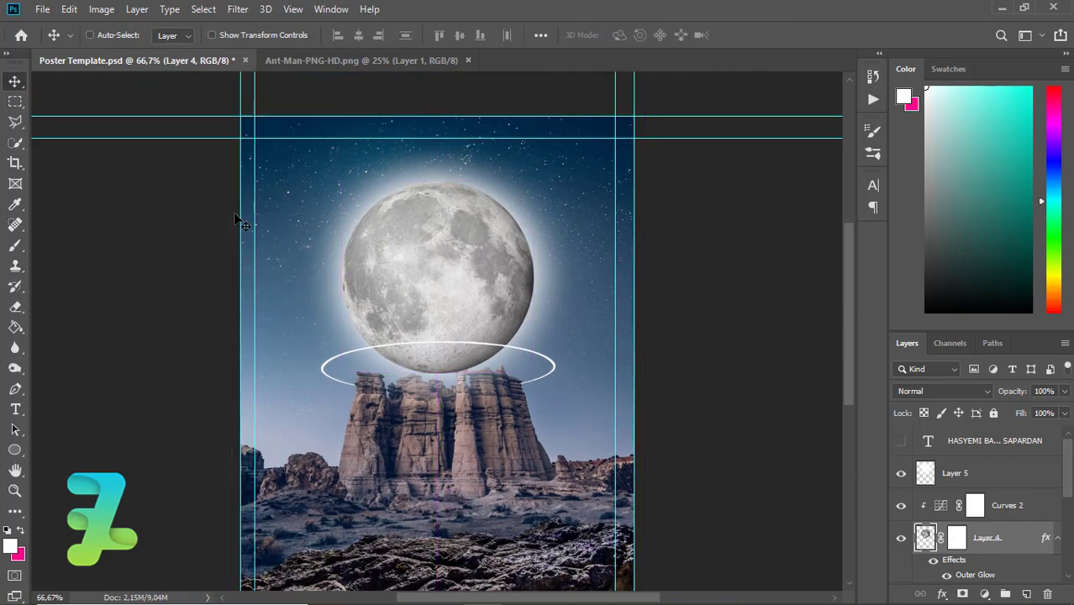
- Add a new layer above Layer 5 and paint soft white glow along the ring's right side
{"action": "scroll", "coordinate": [242, 222], "scroll_direction": "down", "scroll_amount": 3}
{"action": "left_click", "coordinate": [969, 474]}
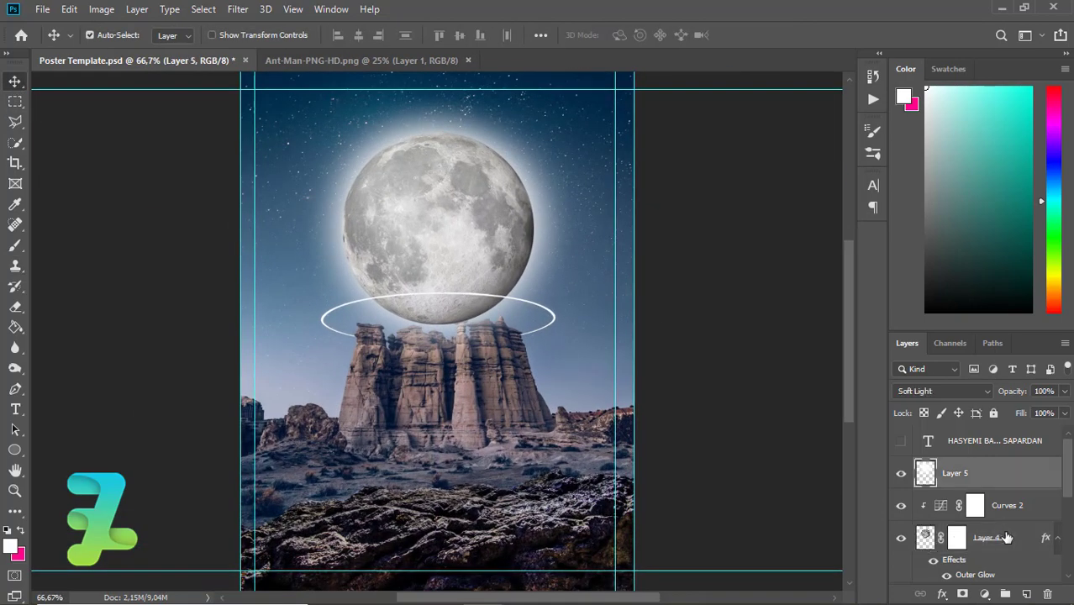
{"action": "left_click", "coordinate": [1026, 594]}
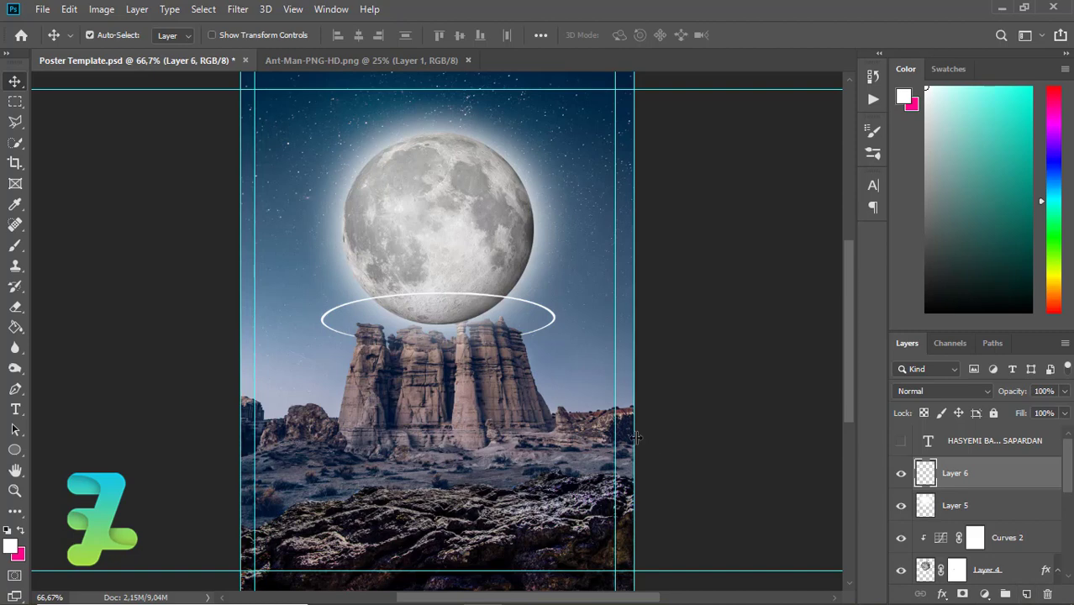
{"action": "left_click", "coordinate": [15, 246]}
{"action": "key", "text": "bracketleft"}
{"action": "key", "text": "bracketleft"}
{"action": "key", "text": "bracketleft"}
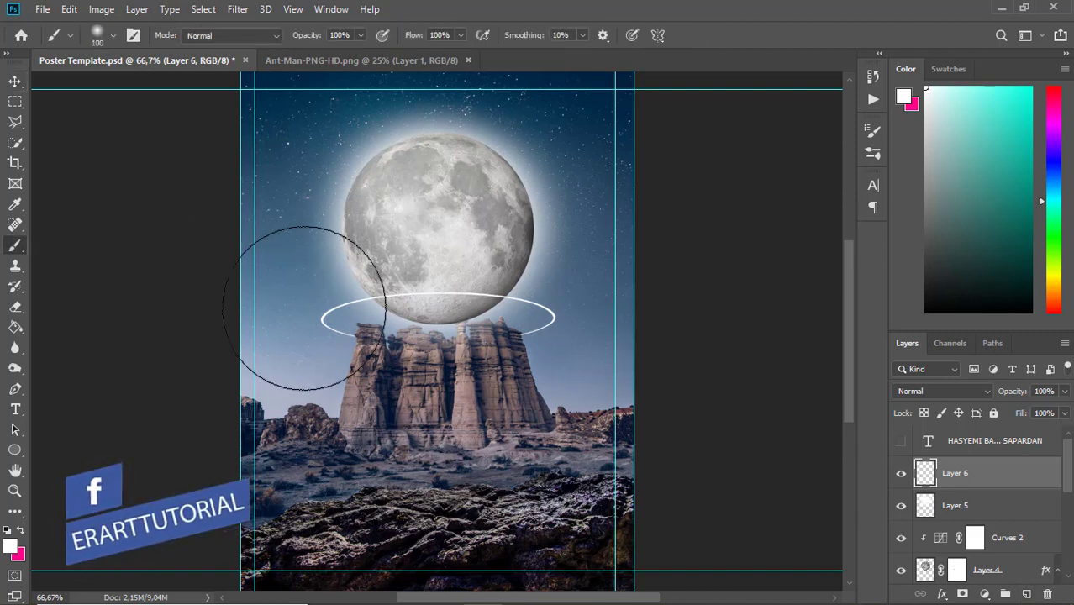
{"action": "key", "text": "bracketleft"}
{"action": "key", "text": "bracketleft"}
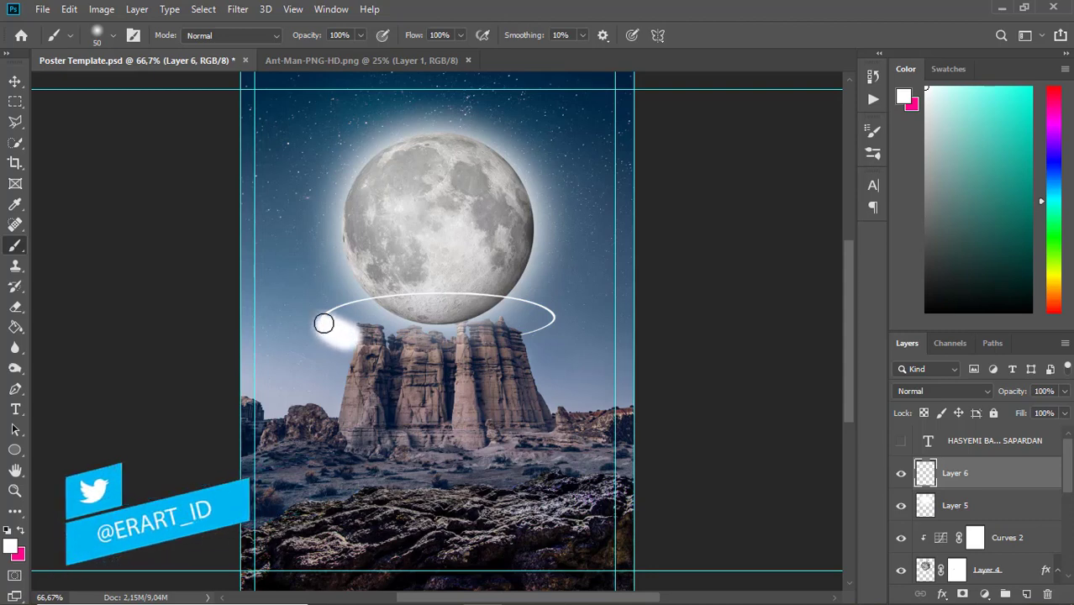
{"action": "mouse_move", "coordinate": [348, 331]}
{"action": "left_mouse_down"}
{"action": "mouse_move", "coordinate": [334, 334]}
{"action": "mouse_move", "coordinate": [420, 290]}
{"action": "left_mouse_up"}
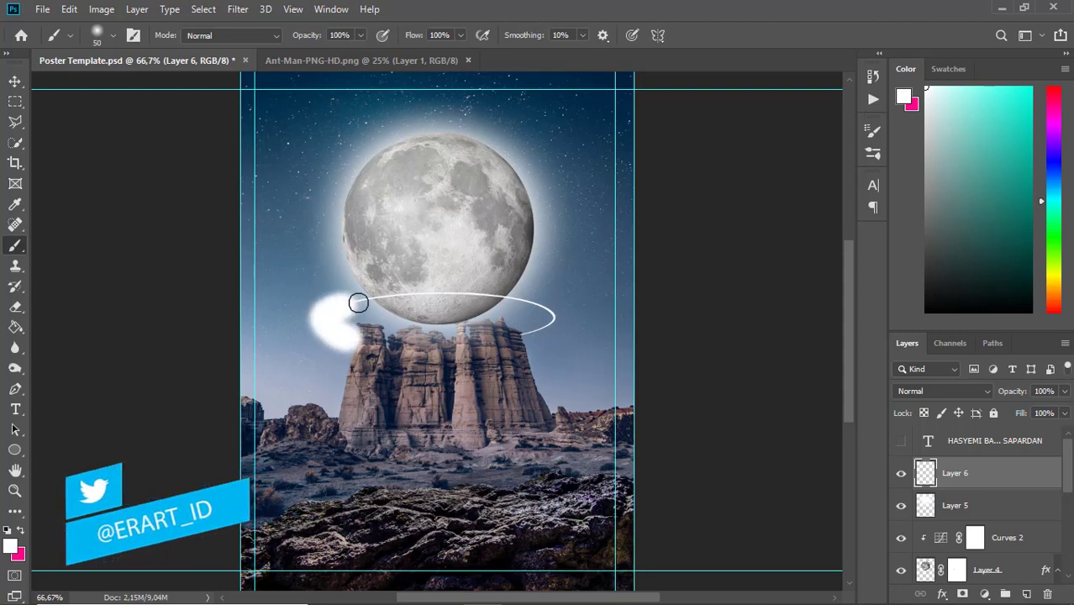
{"action": "key", "text": "ctrl+z"}
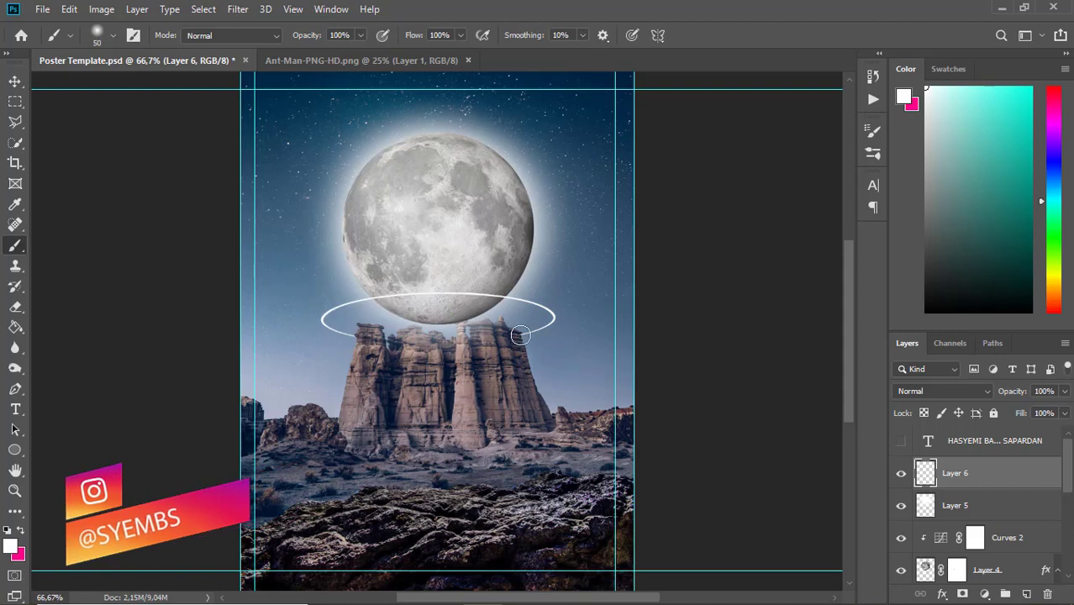
{"action": "mouse_move", "coordinate": [519, 334]}
{"action": "left_mouse_down"}
{"action": "mouse_move", "coordinate": [532, 308]}
{"action": "mouse_move", "coordinate": [479, 300]}
{"action": "mouse_move", "coordinate": [378, 304]}
{"action": "mouse_move", "coordinate": [350, 335]}
{"action": "mouse_move", "coordinate": [321, 314]}
{"action": "mouse_move", "coordinate": [448, 293]}
{"action": "mouse_move", "coordinate": [498, 313]}
{"action": "left_mouse_up"}
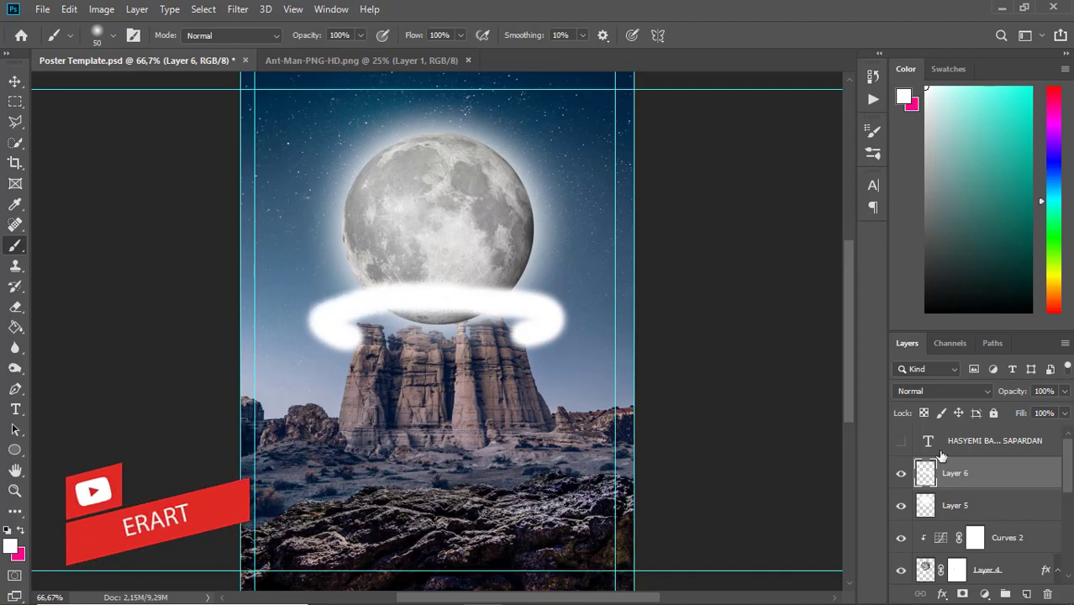
- Blend the glow layer in Soft Light with lowered Fill, then add a new layer above Layer 5
{"action": "left_click", "coordinate": [943, 392]}
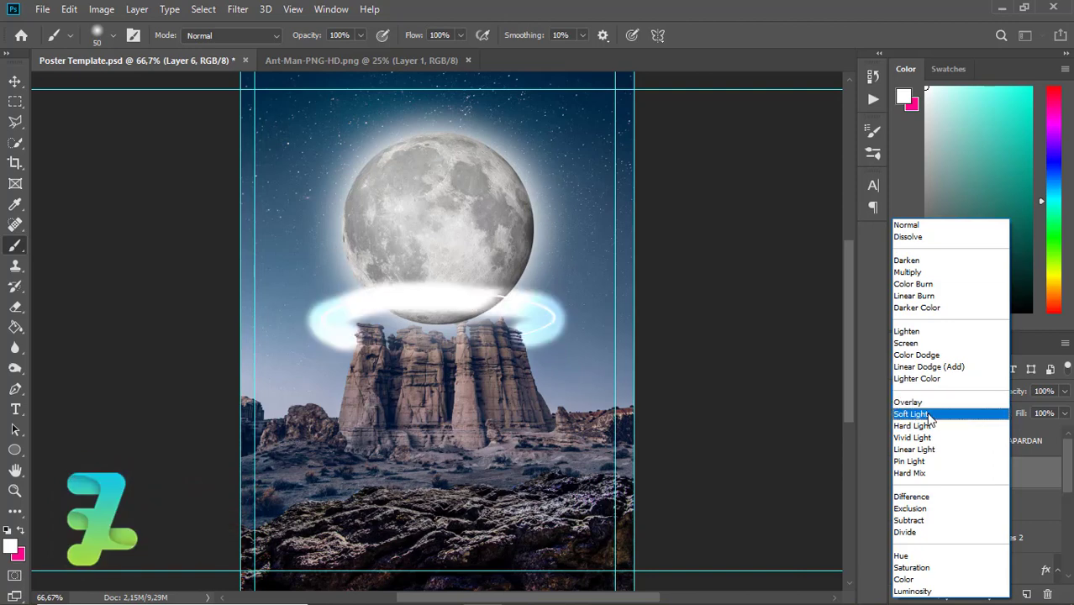
{"action": "left_click", "coordinate": [924, 414]}
{"action": "left_click", "coordinate": [1066, 413]}
{"action": "left_click_drag", "start_coordinate": [1063, 430], "coordinate": [1017, 435]}
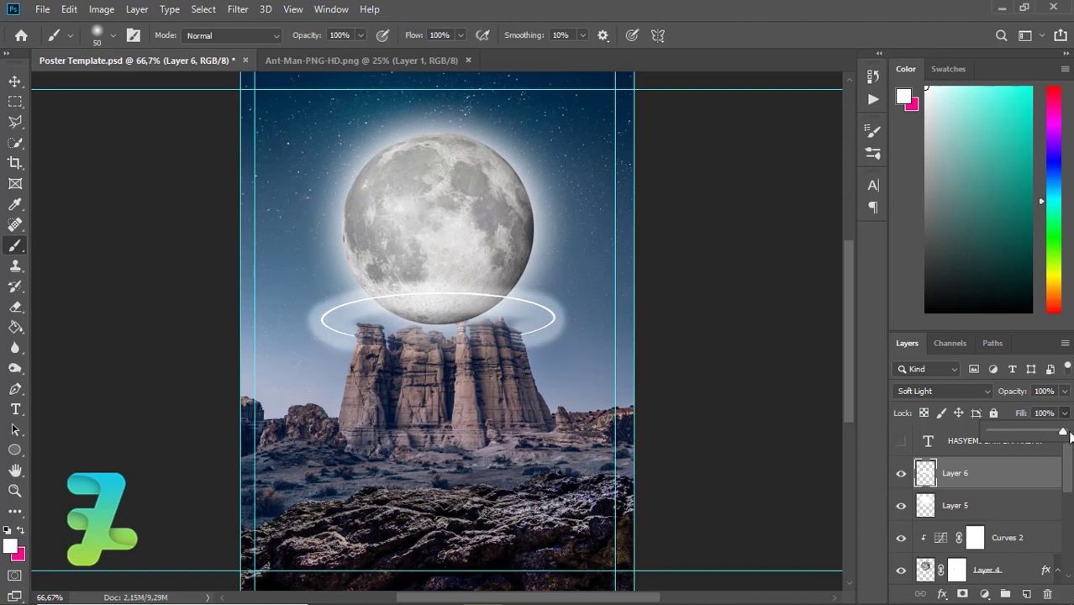
{"action": "left_click", "coordinate": [1007, 513]}
{"action": "left_click", "coordinate": [1026, 594]}
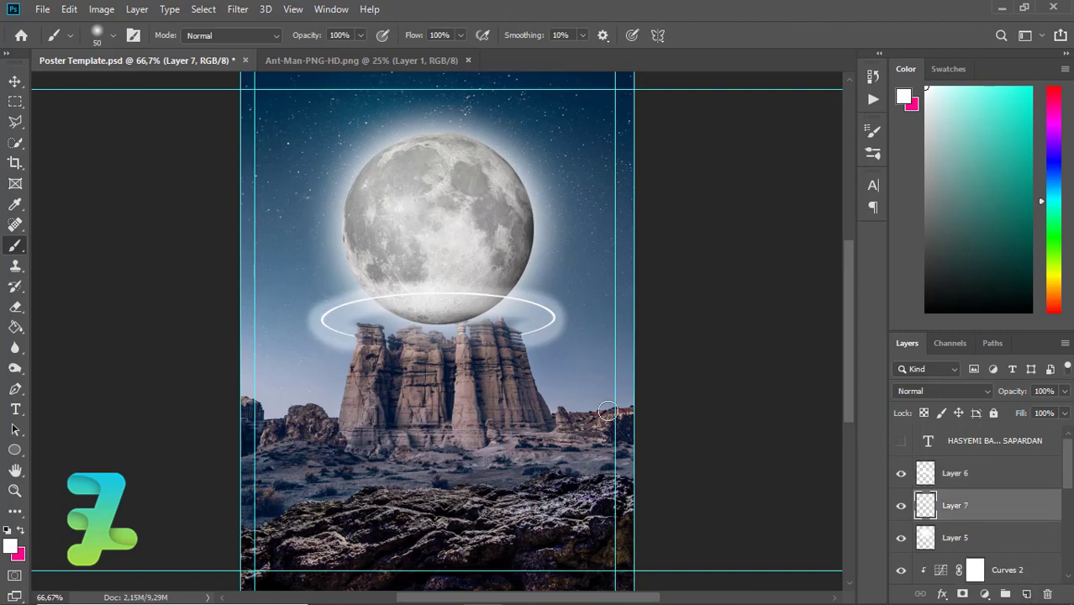
- Paint white glow strokes over the ring's left and right sides on Layer 7
{"action": "key", "text": "ctrl+plus"}
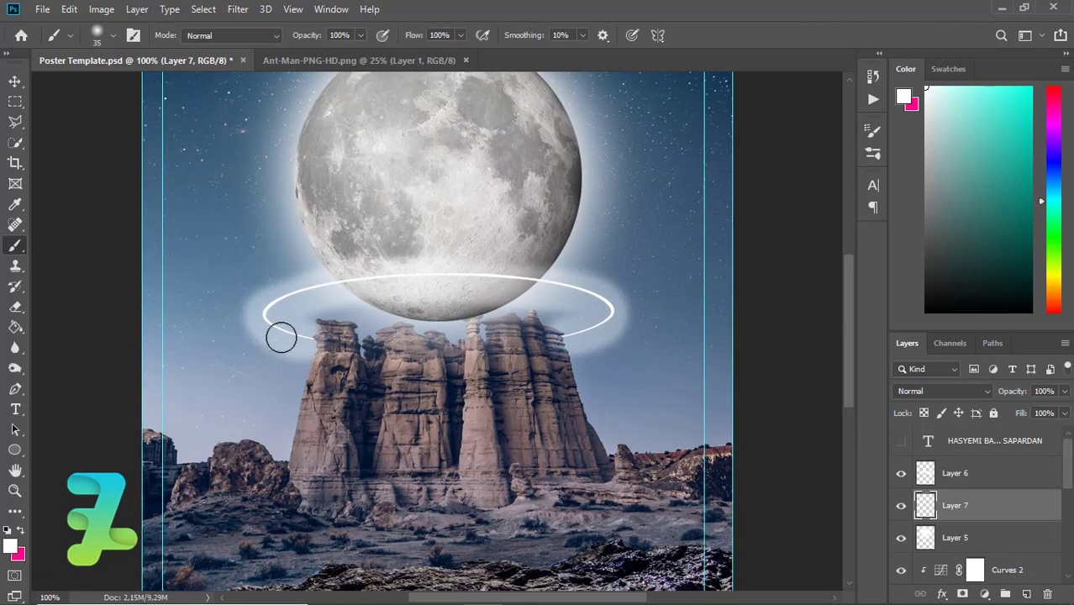
{"action": "mouse_move", "coordinate": [282, 337]}
{"action": "left_mouse_down"}
{"action": "mouse_move", "coordinate": [306, 338]}
{"action": "mouse_move", "coordinate": [263, 315]}
{"action": "mouse_move", "coordinate": [306, 292]}
{"action": "mouse_move", "coordinate": [354, 286]}
{"action": "left_mouse_up"}
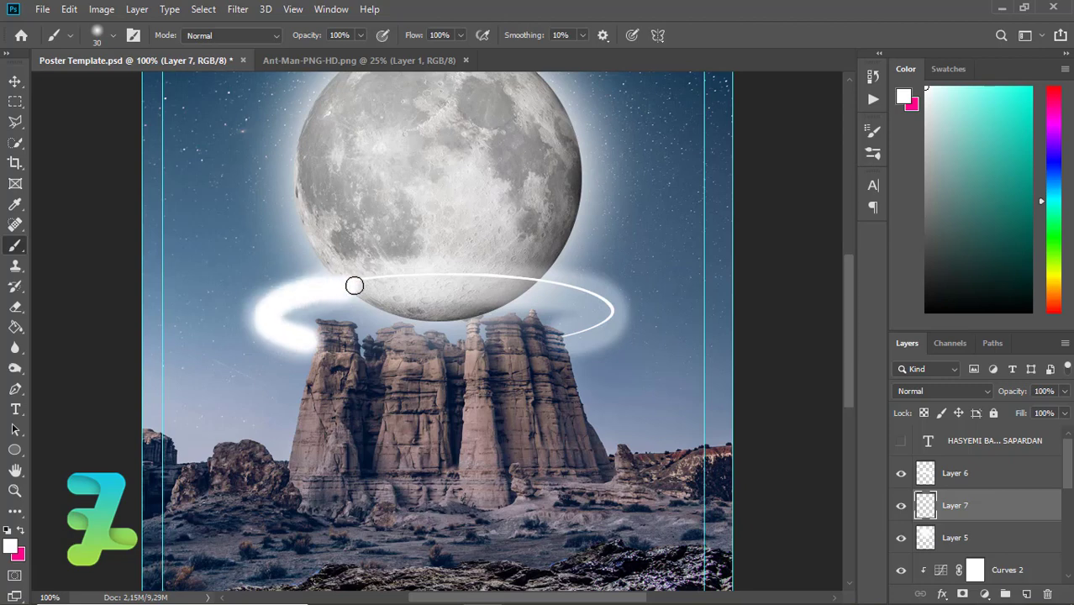
{"action": "mouse_move", "coordinate": [557, 335]}
{"action": "left_mouse_down"}
{"action": "mouse_move", "coordinate": [590, 339]}
{"action": "mouse_move", "coordinate": [620, 308]}
{"action": "mouse_move", "coordinate": [572, 282]}
{"action": "mouse_move", "coordinate": [523, 286]}
{"action": "left_mouse_up"}
{"action": "mouse_move", "coordinate": [371, 281]}
{"action": "left_mouse_down"}
{"action": "mouse_move", "coordinate": [473, 273]}
{"action": "mouse_move", "coordinate": [524, 288]}
{"action": "mouse_move", "coordinate": [427, 276]}
{"action": "mouse_move", "coordinate": [347, 288]}
{"action": "left_mouse_up"}
{"action": "key", "text": "ctrl+z"}
- Set Layer 7 to Hard Light at about 28% fill, then add a new layer above Layer 6
{"action": "left_click", "coordinate": [948, 391]}
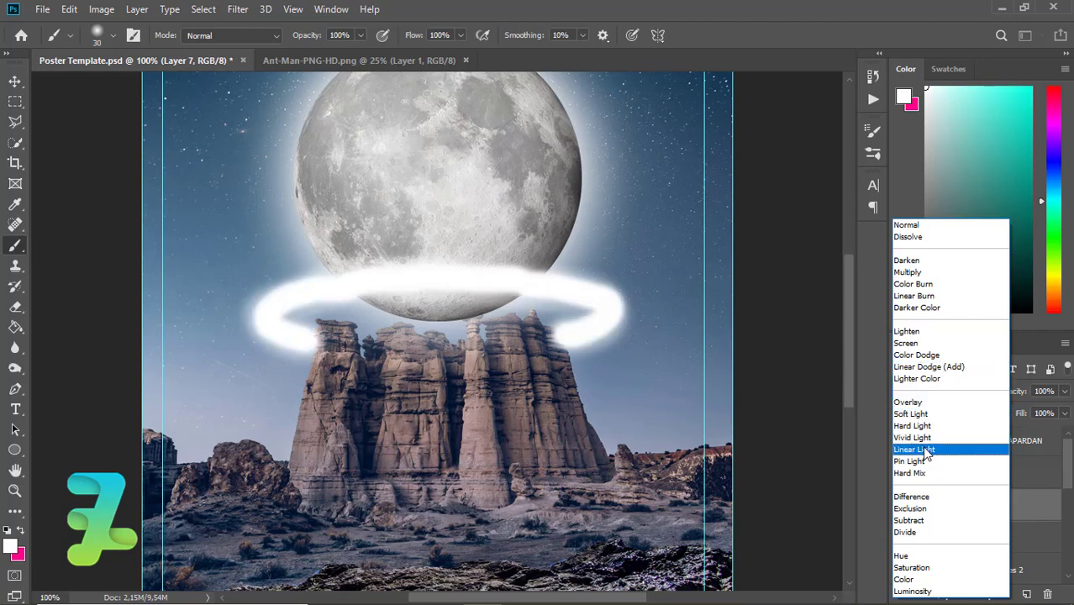
{"action": "left_click", "coordinate": [914, 425]}
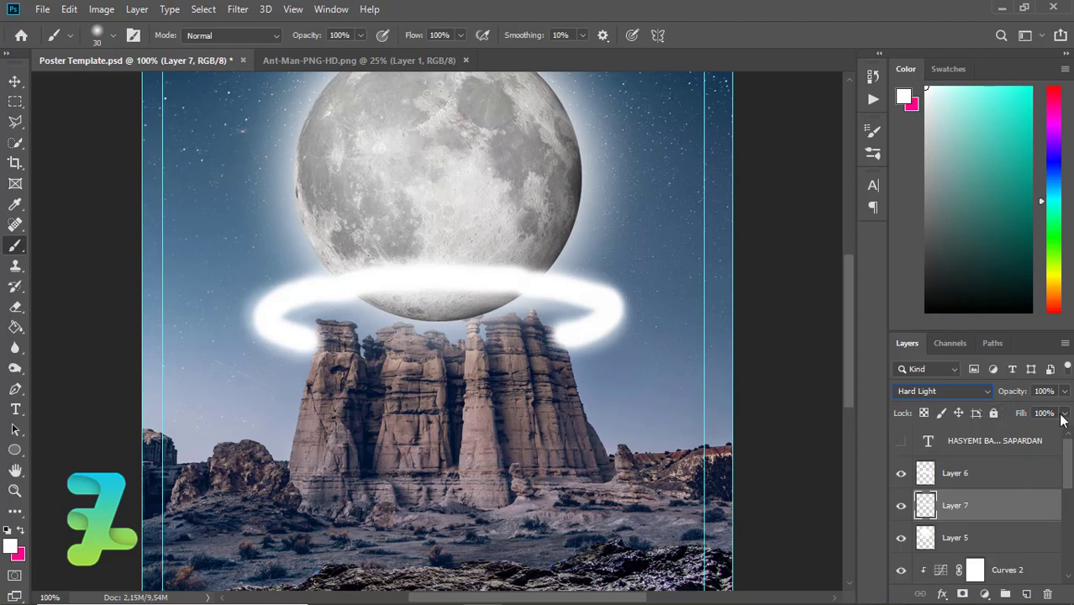
{"action": "left_click", "coordinate": [1064, 414]}
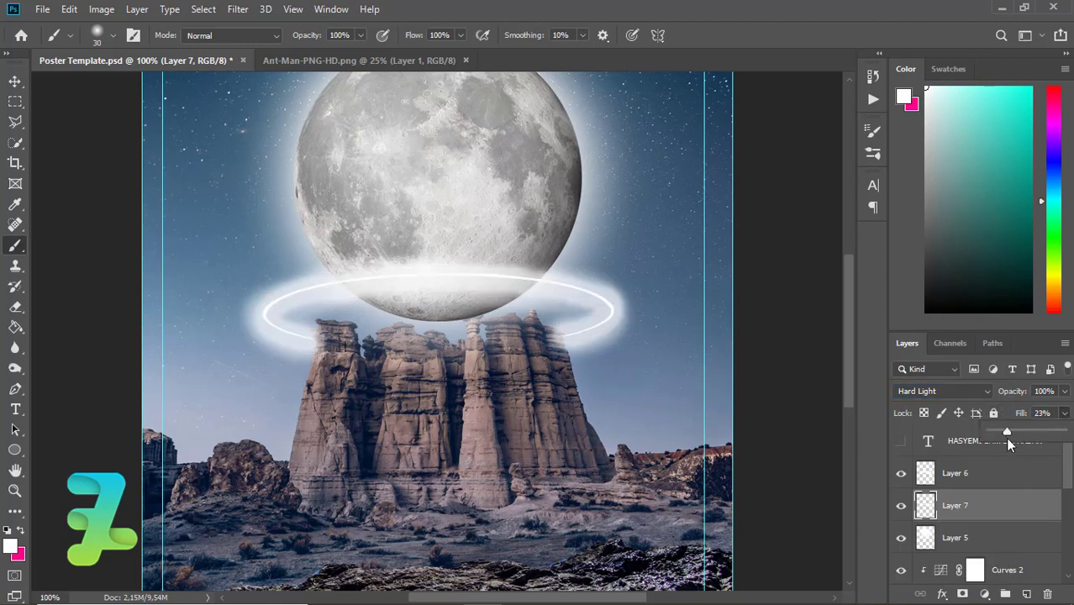
{"action": "mouse_move", "coordinate": [1007, 439]}
{"action": "left_mouse_down"}
{"action": "mouse_move", "coordinate": [1030, 439]}
{"action": "mouse_move", "coordinate": [1011, 445]}
{"action": "left_mouse_up"}
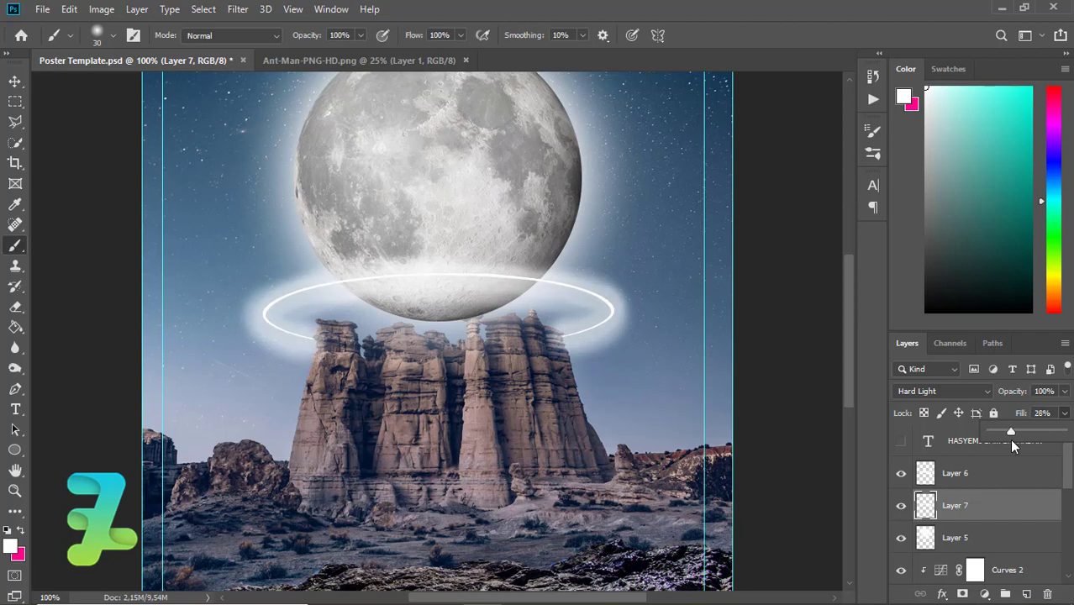
{"action": "left_click", "coordinate": [1011, 484]}
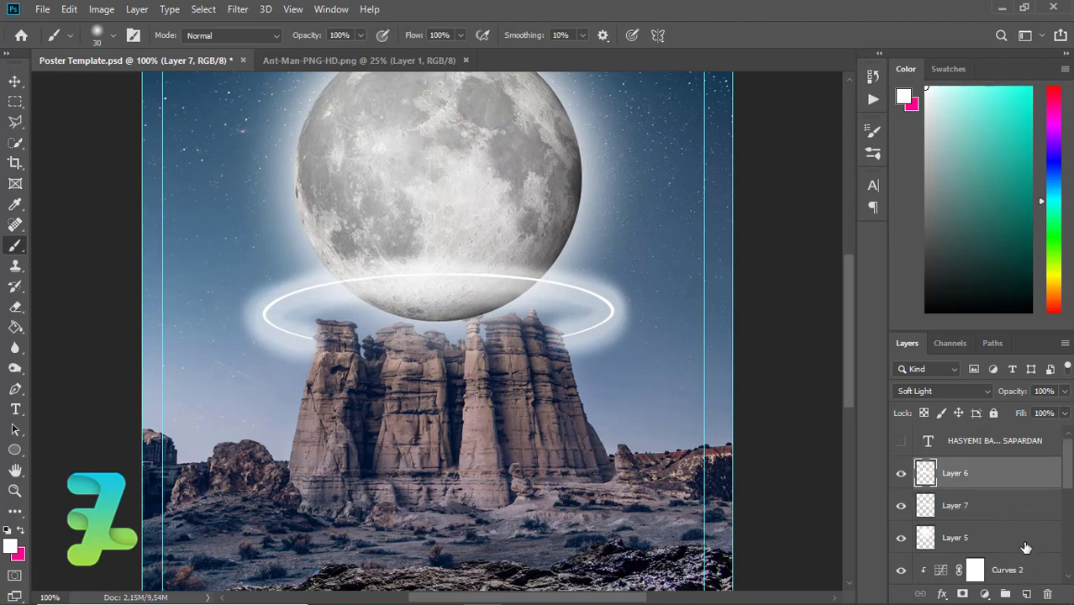
{"action": "left_click", "coordinate": [1026, 594]}
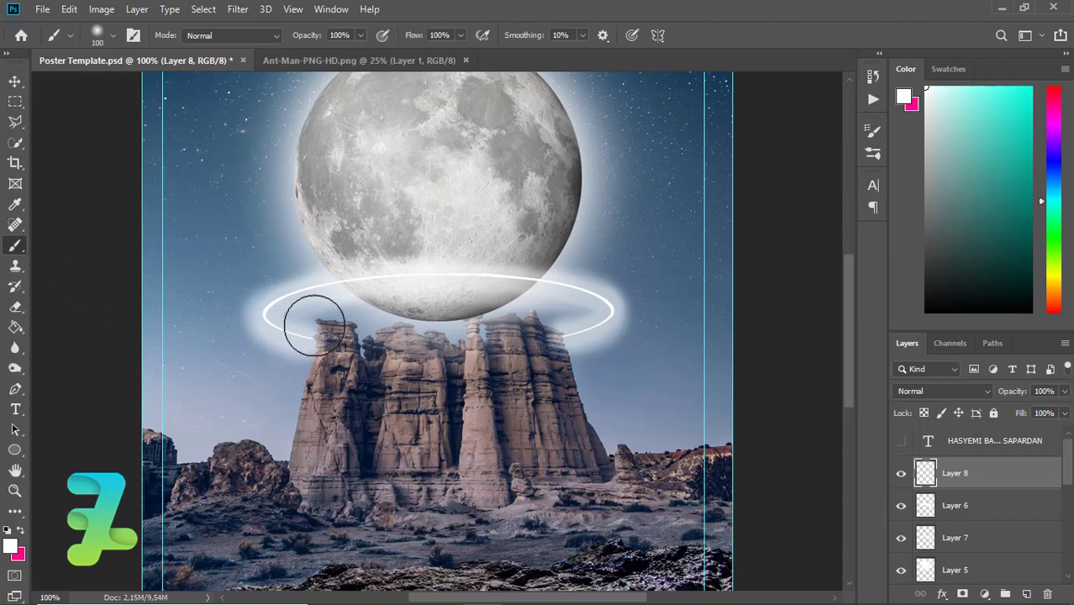
- Brush white haze over the rock tops on Layer 8 and blend it in Soft Light
{"action": "mouse_move", "coordinate": [324, 311]}
{"action": "left_mouse_down"}
{"action": "mouse_move", "coordinate": [495, 314]}
{"action": "mouse_move", "coordinate": [319, 309]}
{"action": "left_mouse_up"}
{"action": "key", "text": "ctrl+z"}
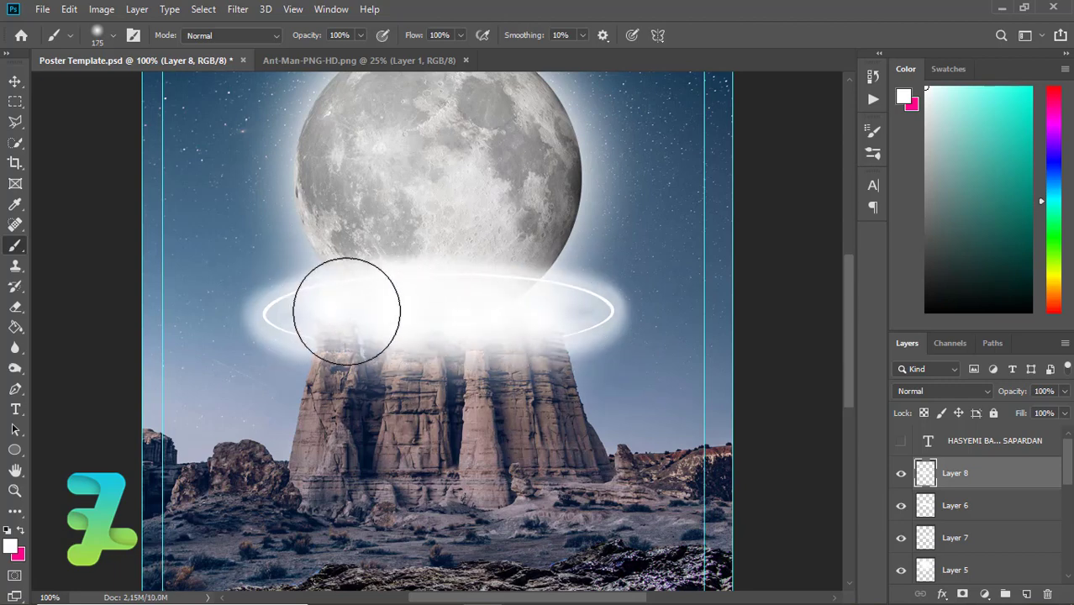
{"action": "left_click", "coordinate": [967, 391]}
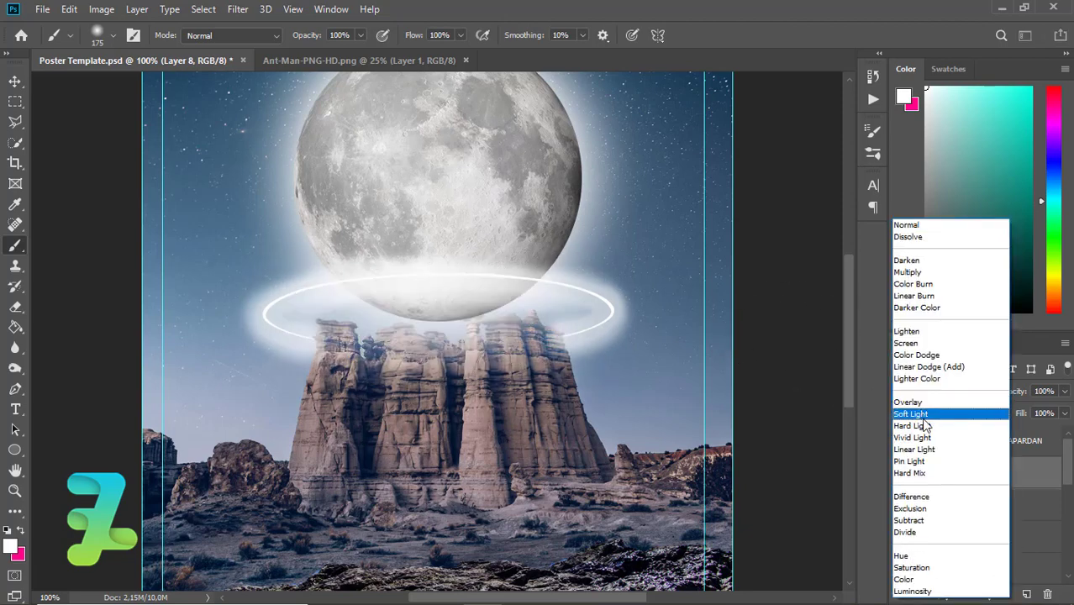
{"action": "left_click", "coordinate": [922, 419]}
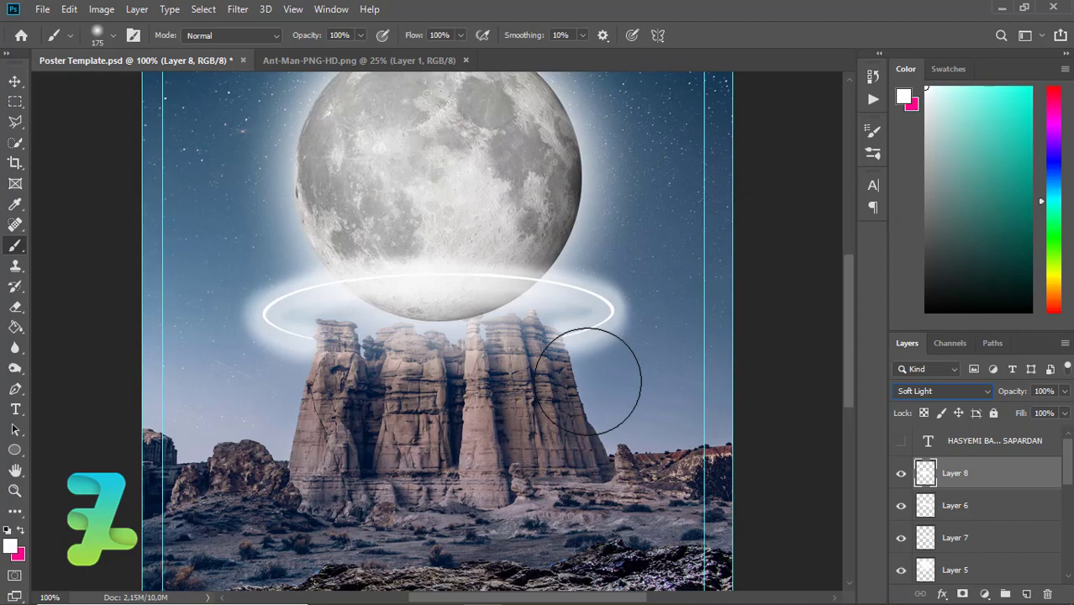
{"action": "key", "text": "ctrl+minus"}
{"action": "key", "text": "ctrl+minus"}
{"action": "key", "text": "ctrl+minus"}
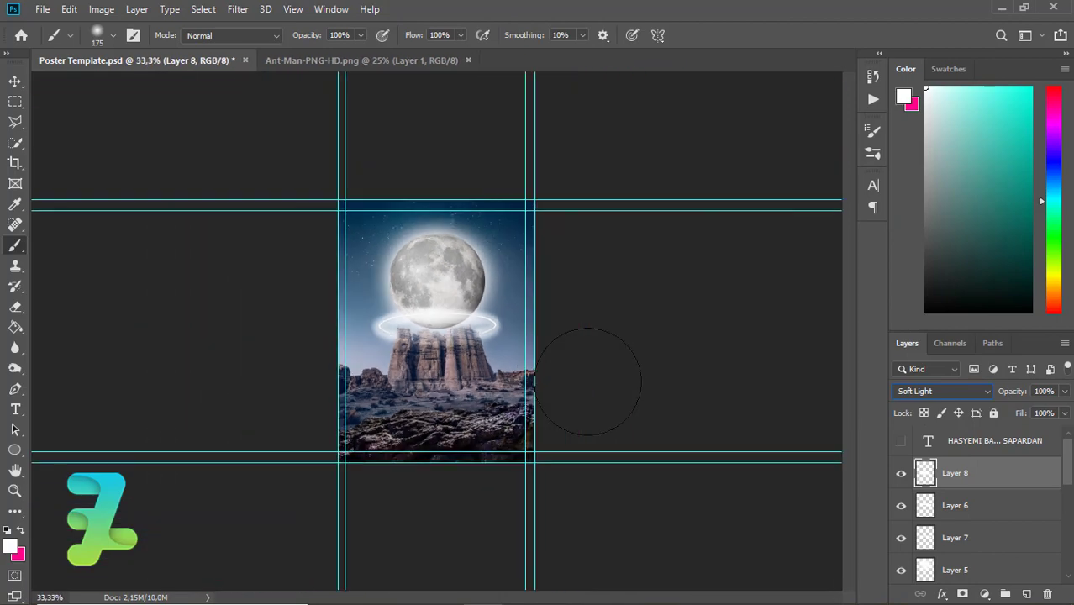
{"action": "key", "text": "ctrl+plus"}
{"action": "key", "text": "ctrl+plus"}
{"action": "key", "text": "ctrl+plus"}
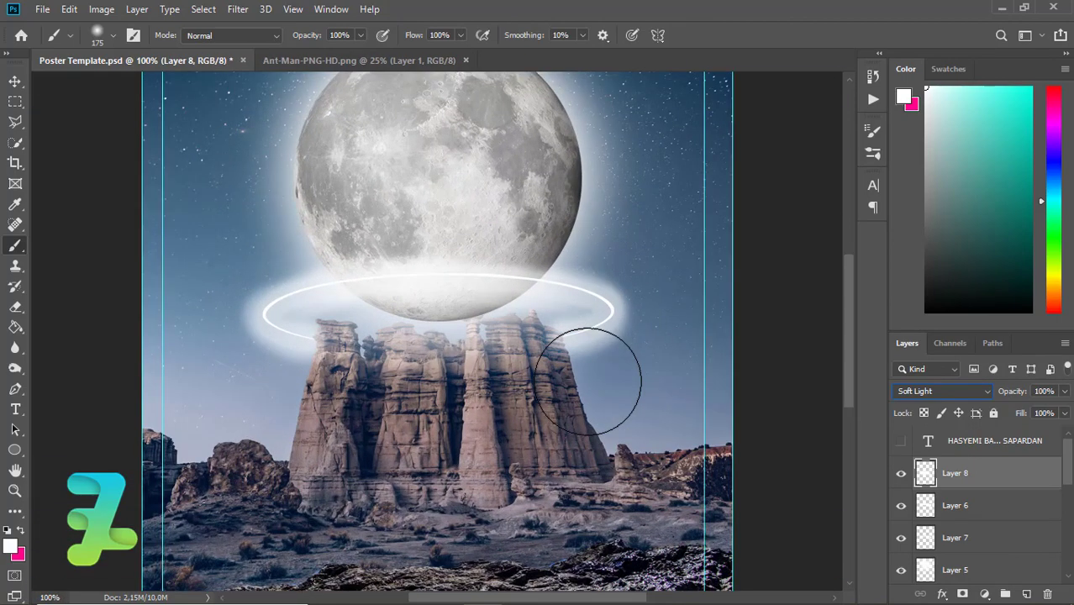
{"action": "key", "text": "ctrl+minus"}
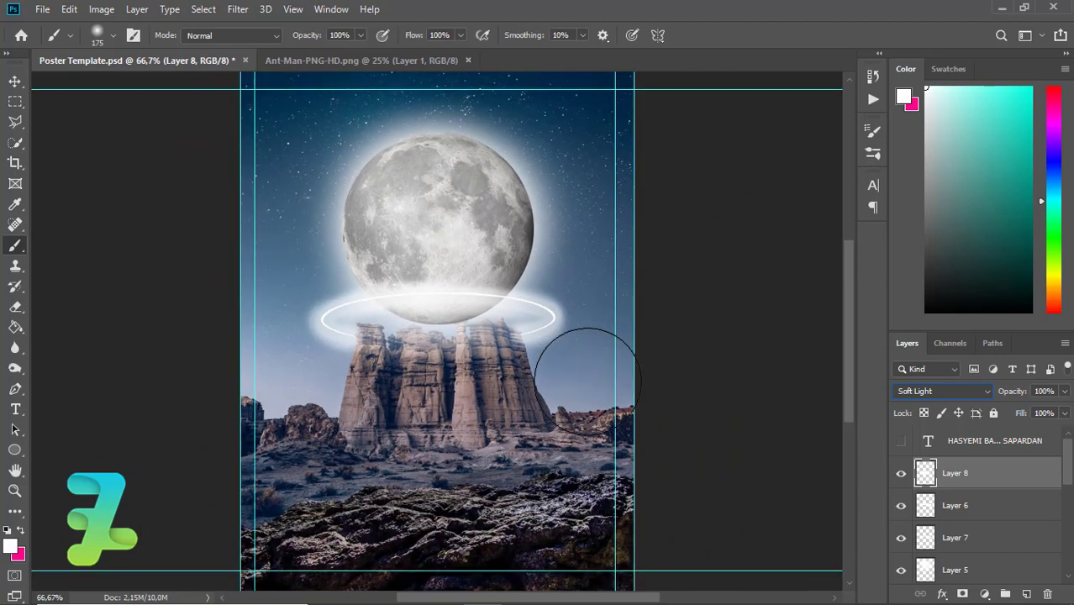
{"action": "key", "text": "ctrl+minus"}
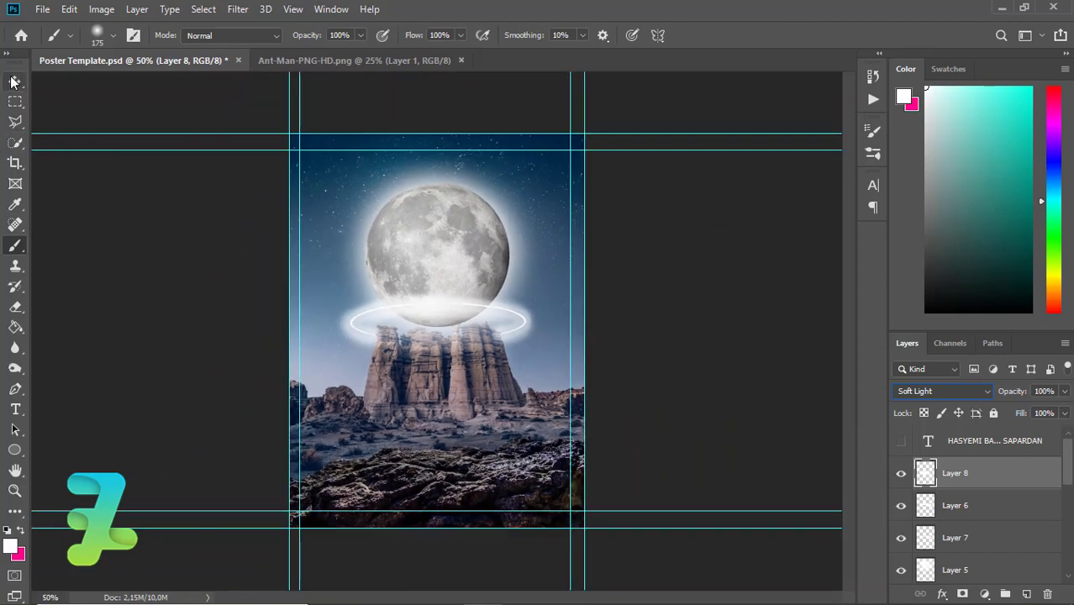
{"action": "left_click", "coordinate": [13, 81]}
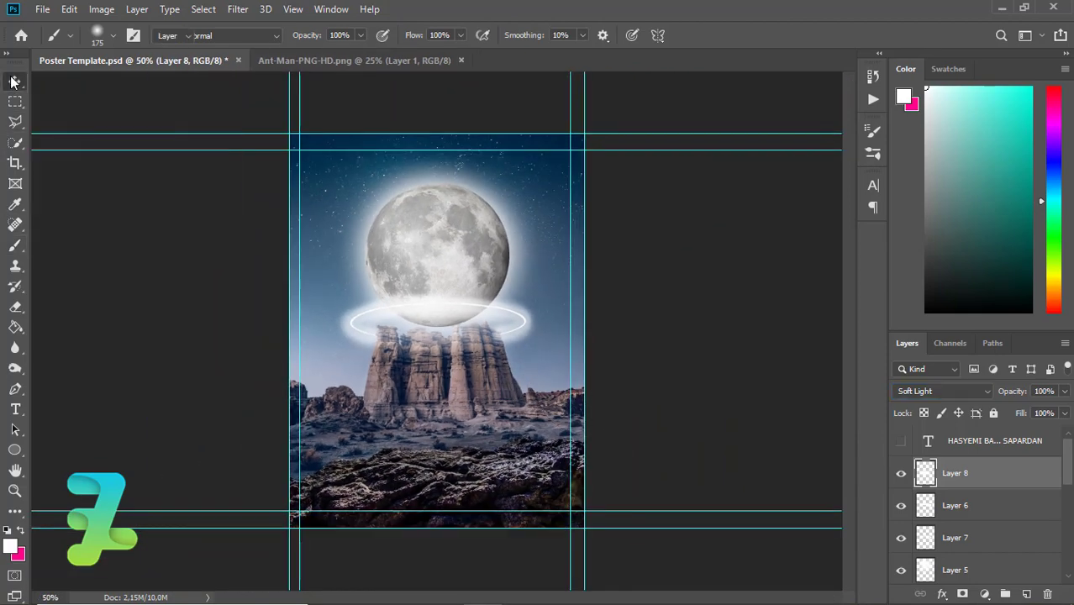
- Float the Ant-Man document and drag its image onto the poster
{"action": "right_click", "coordinate": [346, 59]}
{"action": "left_click", "coordinate": [384, 122]}
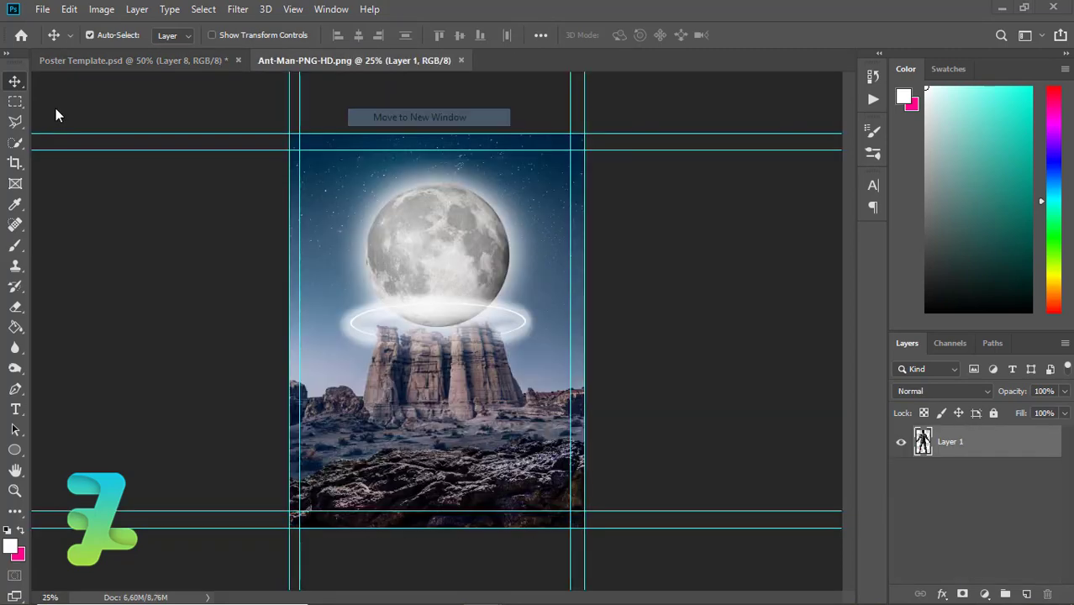
{"action": "left_click_drag", "start_coordinate": [174, 198], "coordinate": [458, 410]}
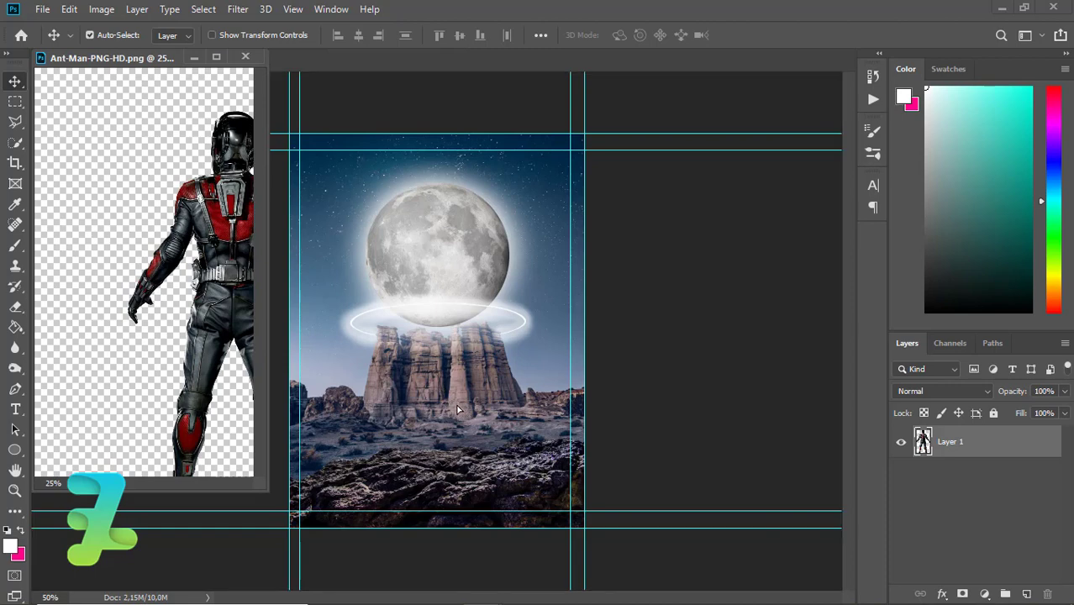
{"action": "left_click", "coordinate": [245, 56]}
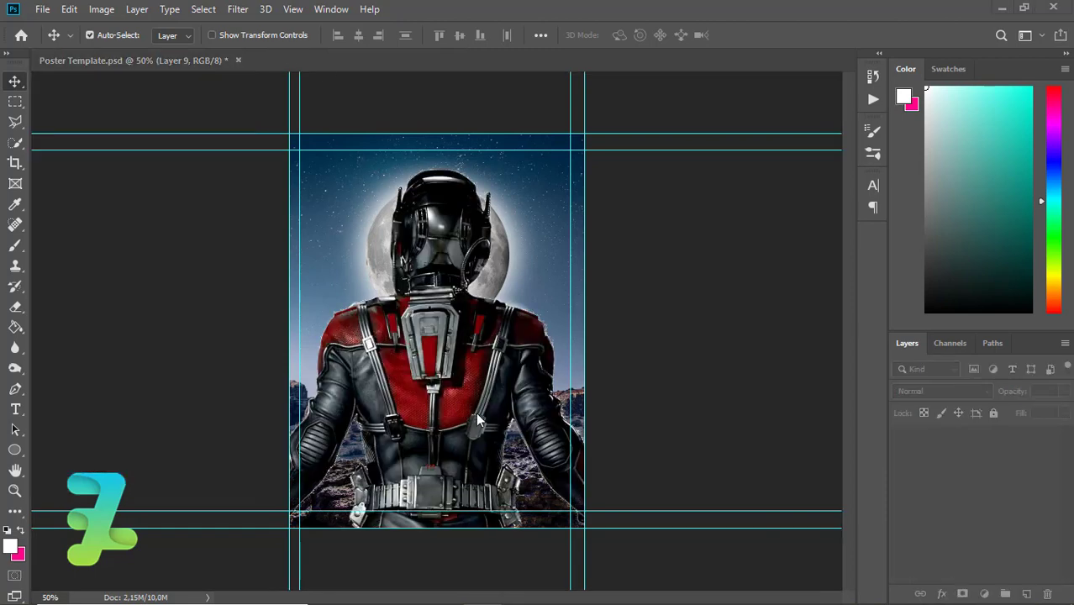
{"action": "left_click_drag", "start_coordinate": [476, 412], "coordinate": [473, 385]}
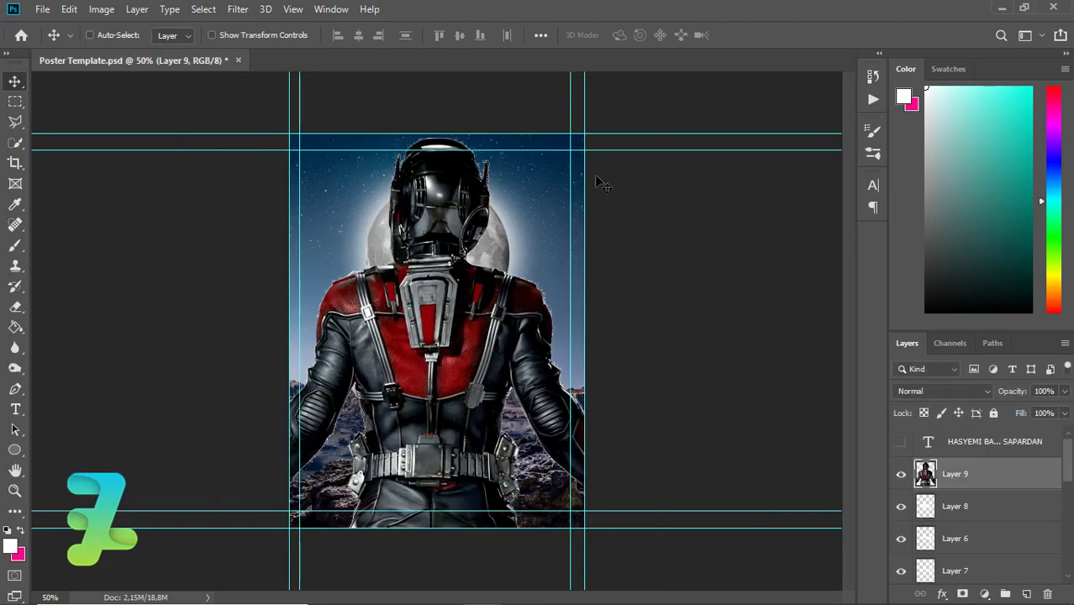
- Scale Ant-Man down to a small figure standing on the rocks below the pillars
{"action": "key", "text": "ctrl+t"}
{"action": "left_click_drag", "start_coordinate": [658, 137], "coordinate": [461, 371]}
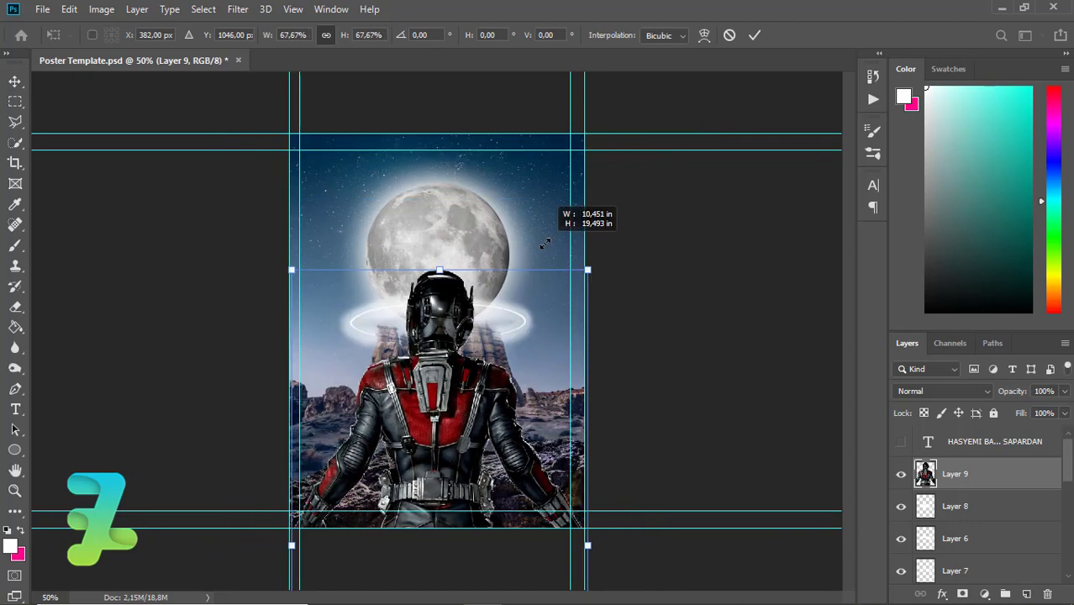
{"action": "mouse_move", "coordinate": [456, 408]}
{"action": "left_mouse_down"}
{"action": "mouse_move", "coordinate": [478, 236]}
{"action": "mouse_move", "coordinate": [499, 292]}
{"action": "mouse_move", "coordinate": [477, 313]}
{"action": "mouse_move", "coordinate": [486, 362]}
{"action": "left_mouse_up"}
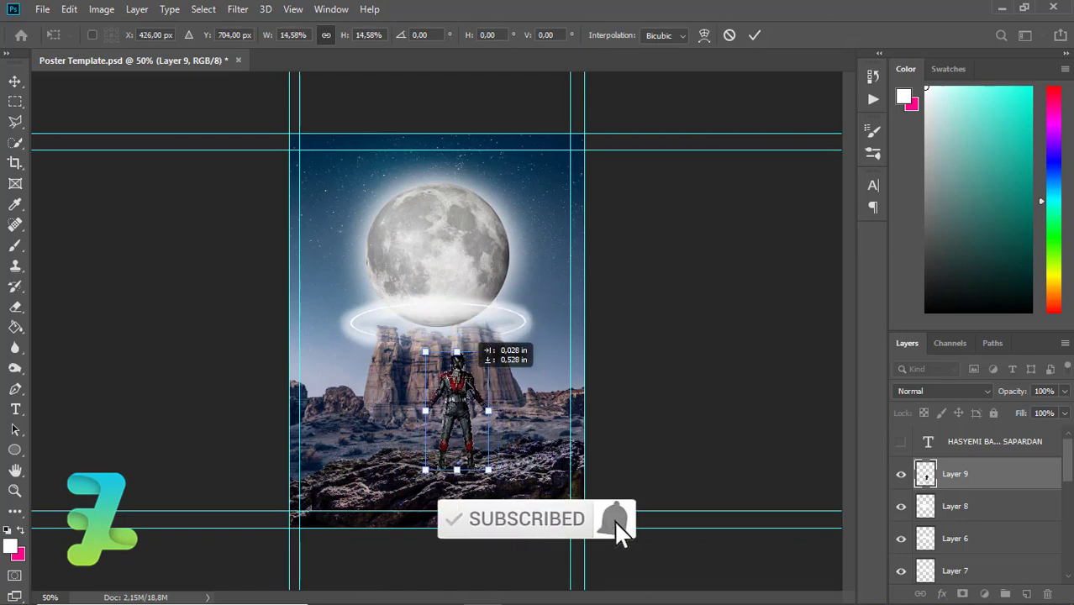
{"action": "key", "text": "Return"}
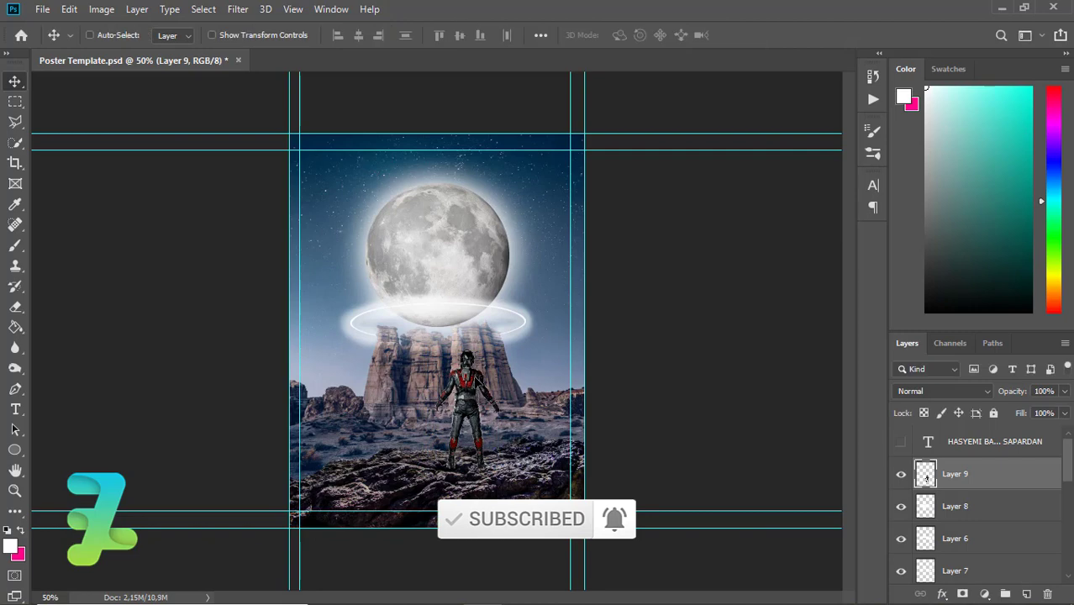
- Flip Layer 9 copy vertically and move it below the figure's feet
{"action": "left_click", "coordinate": [69, 9]}
{"action": "mouse_move", "coordinate": [121, 368]}
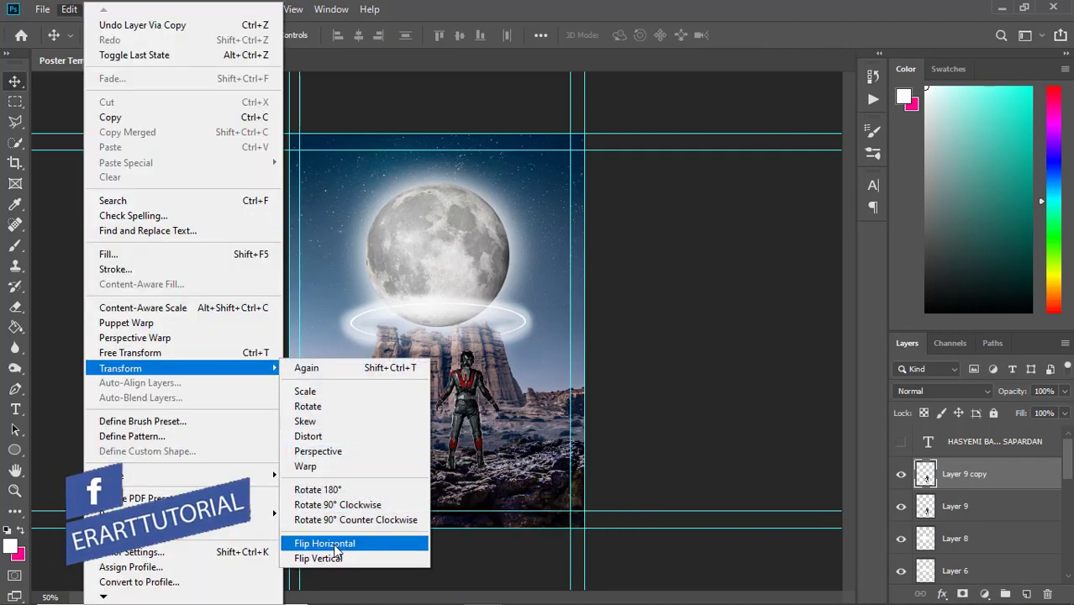
{"action": "left_click", "coordinate": [334, 541]}
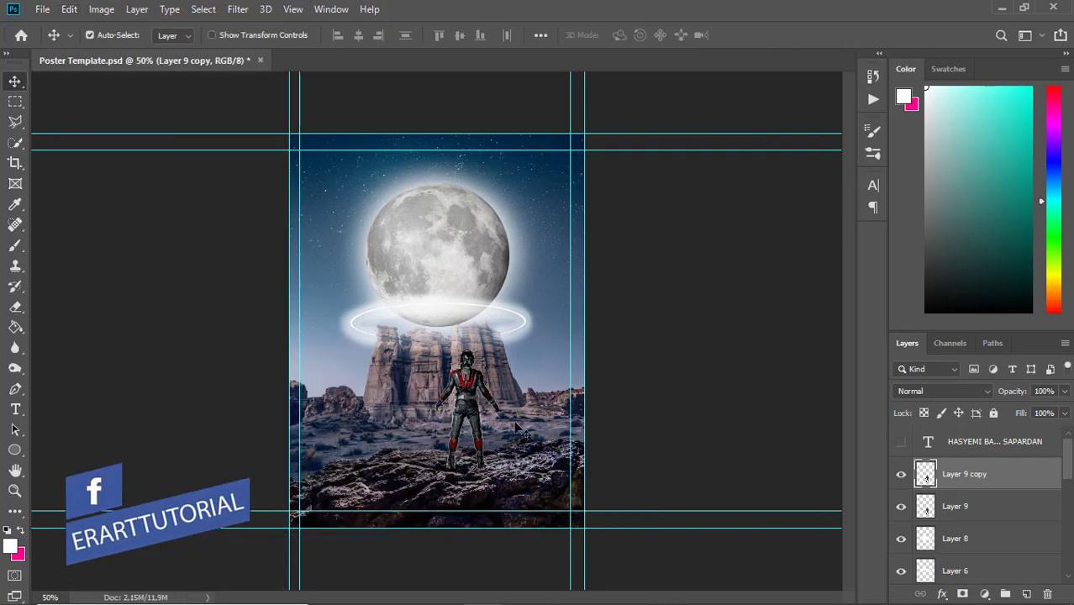
{"action": "left_click", "coordinate": [68, 10]}
{"action": "left_click", "coordinate": [336, 556]}
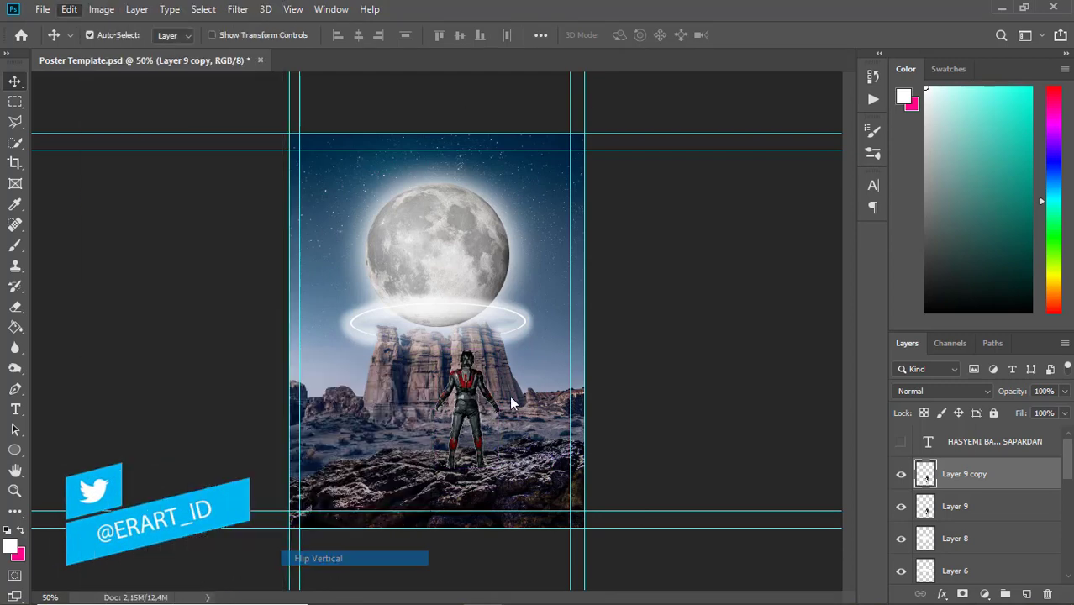
{"action": "left_click_drag", "start_coordinate": [479, 379], "coordinate": [480, 472]}
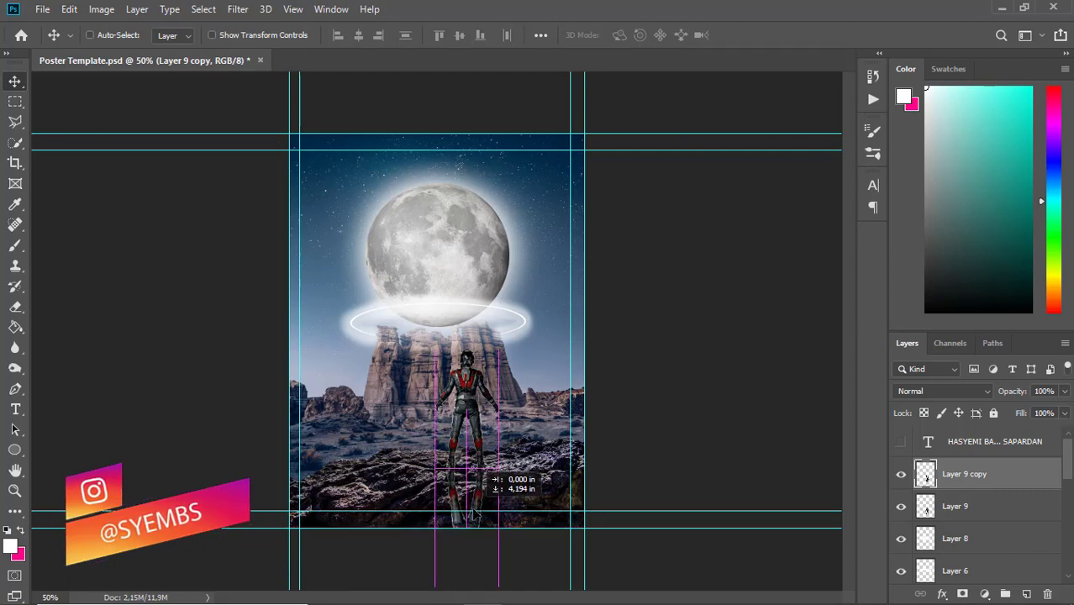
{"action": "left_click_drag", "start_coordinate": [481, 472], "coordinate": [481, 472]}
- Widen the reflection's bottom with a perspective transform and commit it
{"action": "left_click", "coordinate": [69, 9]}
{"action": "mouse_move", "coordinate": [120, 368]}
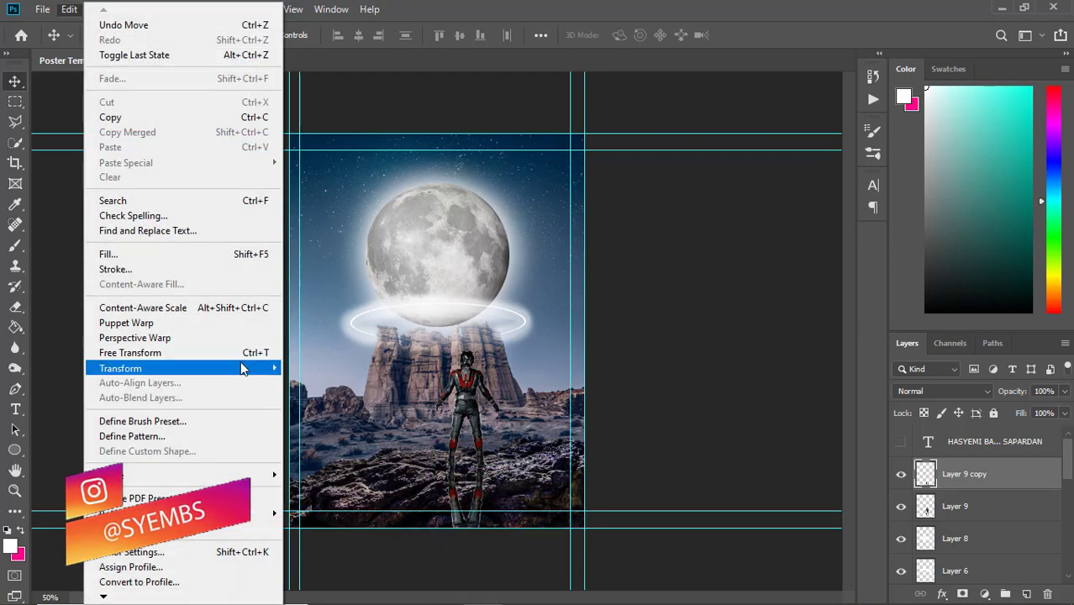
{"action": "left_click", "coordinate": [333, 451]}
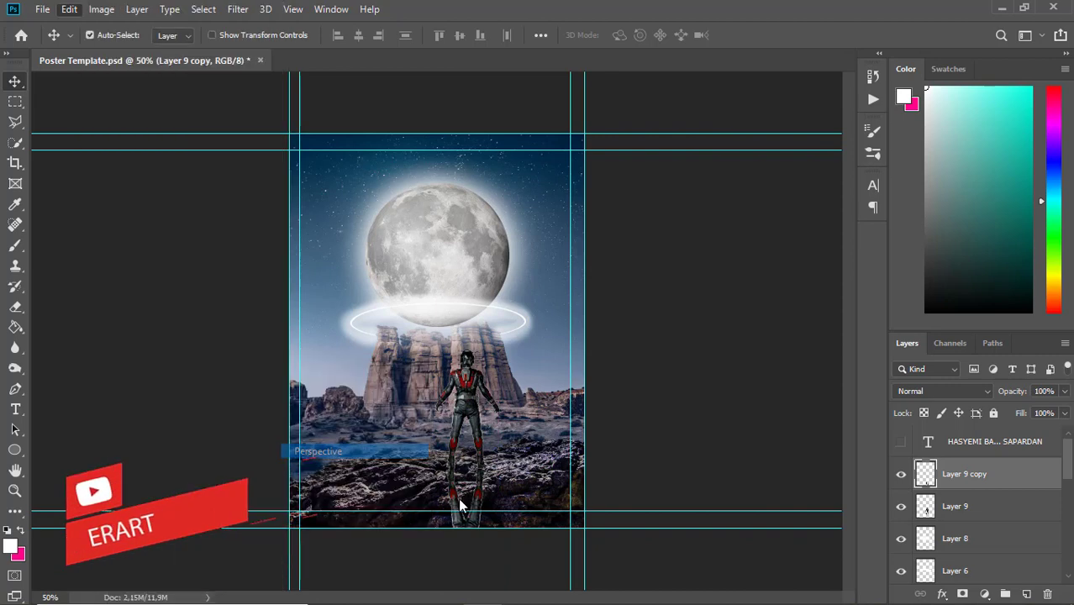
{"action": "left_click_drag", "start_coordinate": [499, 588], "coordinate": [523, 587]}
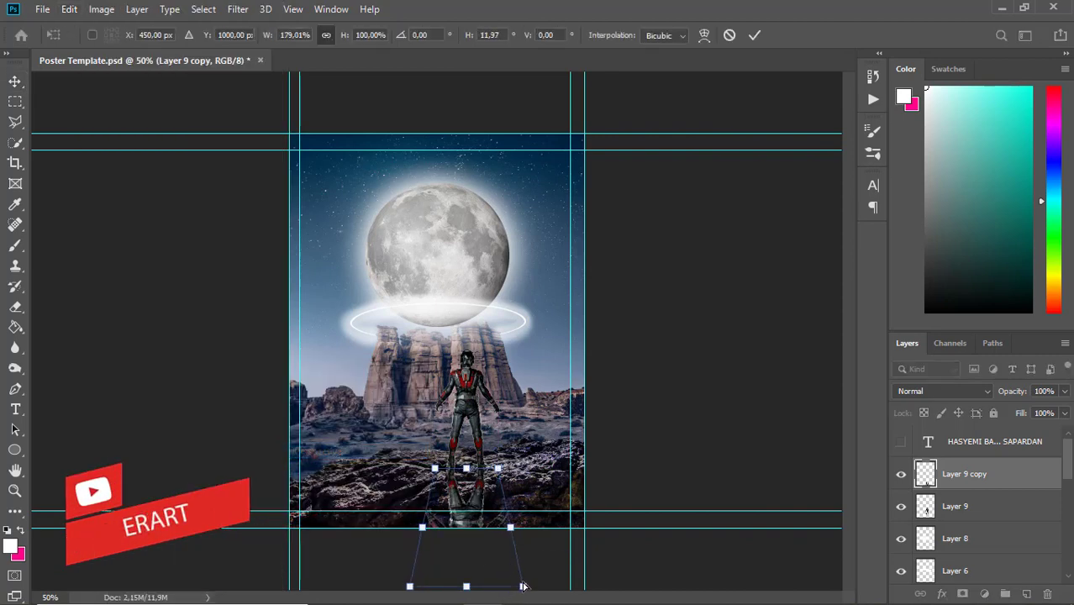
{"action": "key", "text": "Return"}
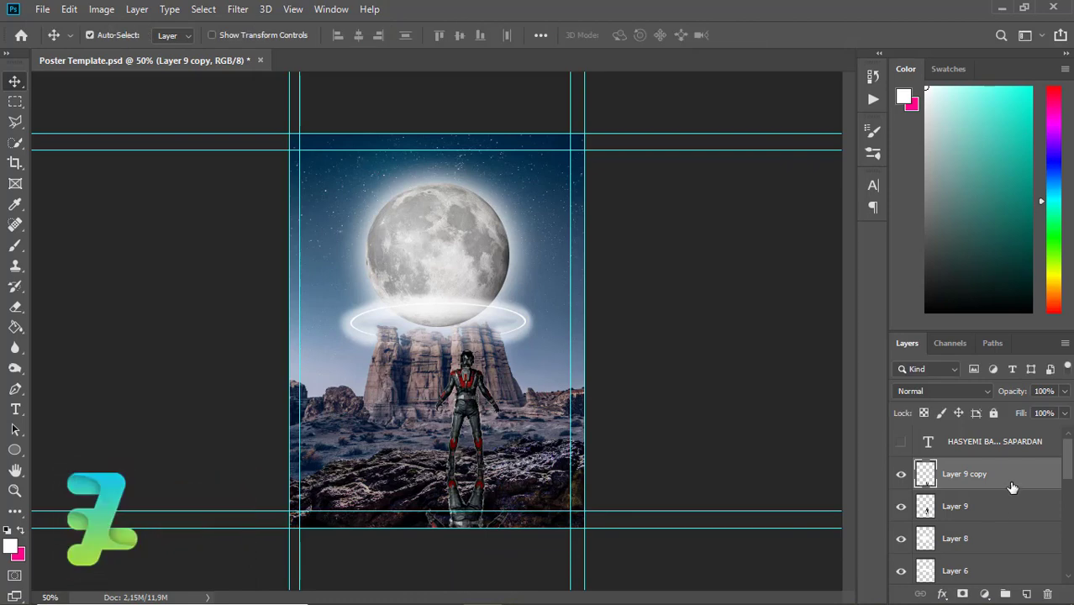
- Give the reflection layer a black (000000) Color Overlay style
{"action": "double_click", "coordinate": [1013, 487]}
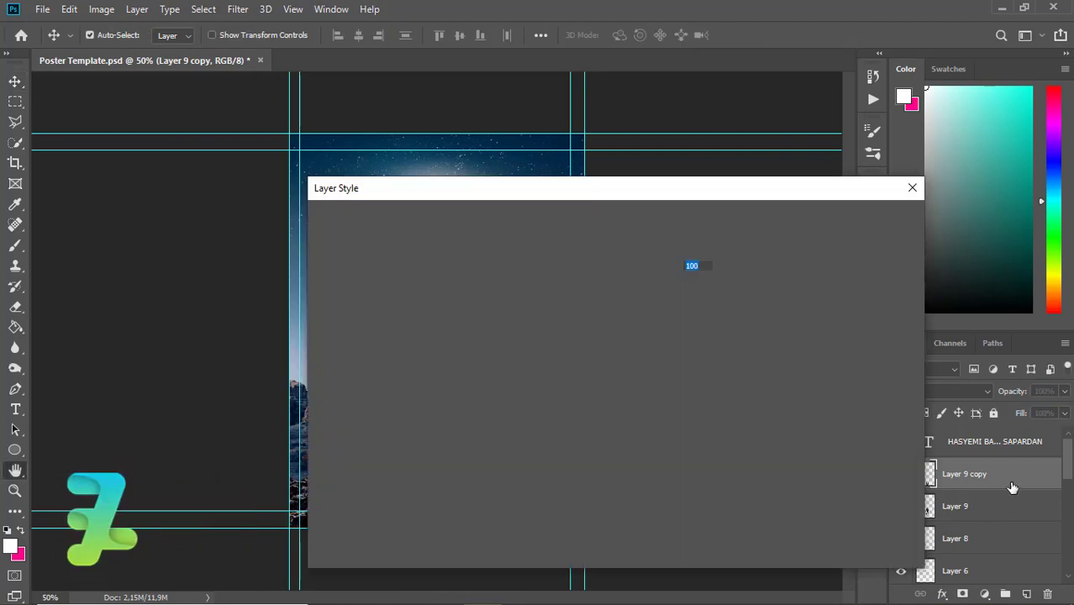
{"action": "left_click", "coordinate": [325, 406]}
{"action": "left_click", "coordinate": [370, 409]}
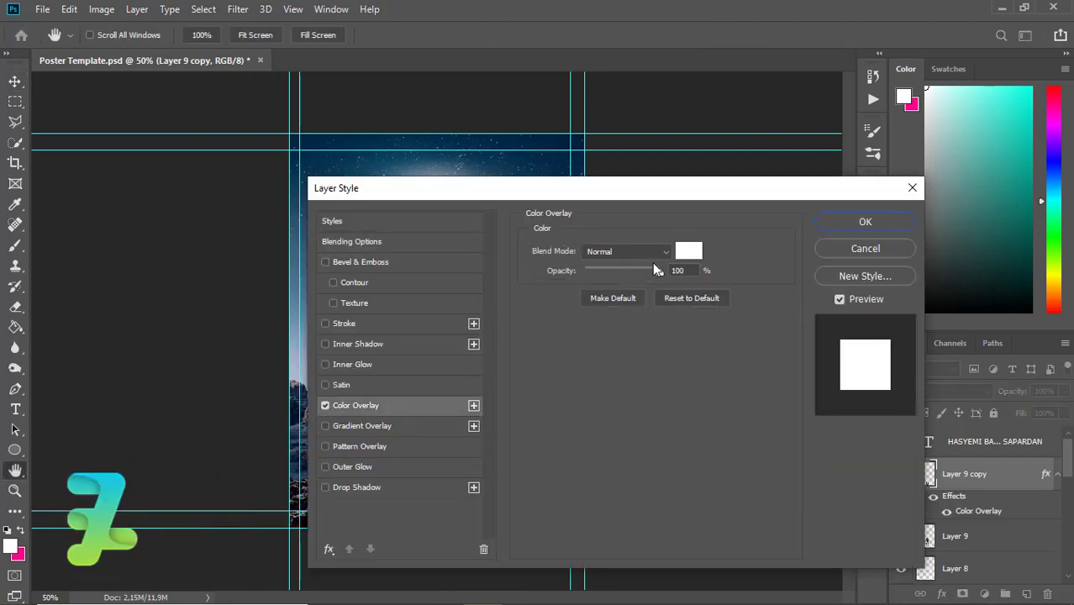
{"action": "left_click", "coordinate": [689, 252]}
{"action": "type", "text": "000000"}
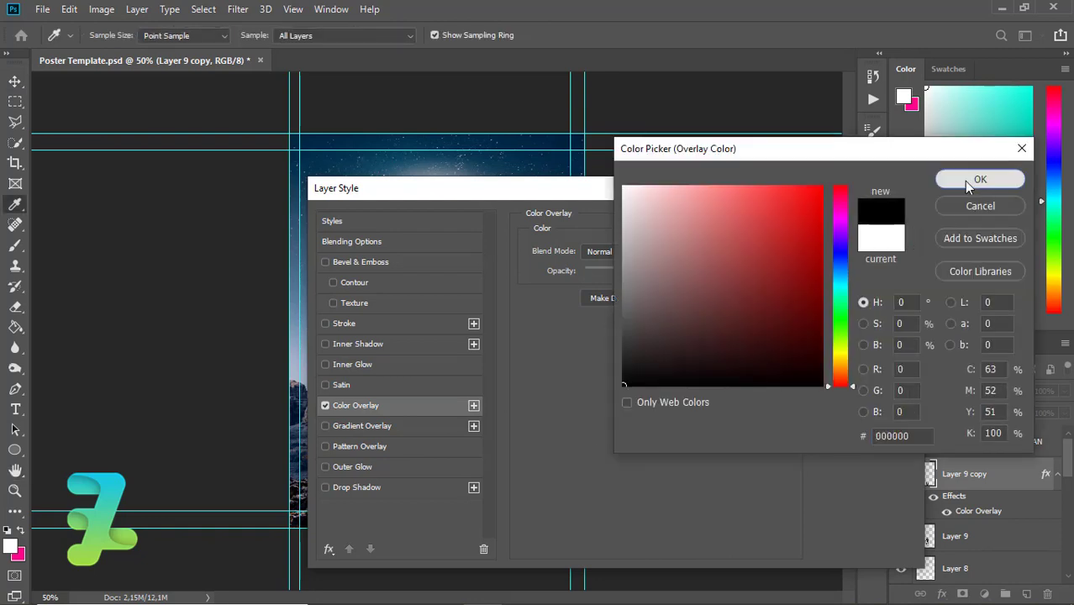
{"action": "left_click", "coordinate": [948, 178]}
{"action": "left_click", "coordinate": [841, 234]}
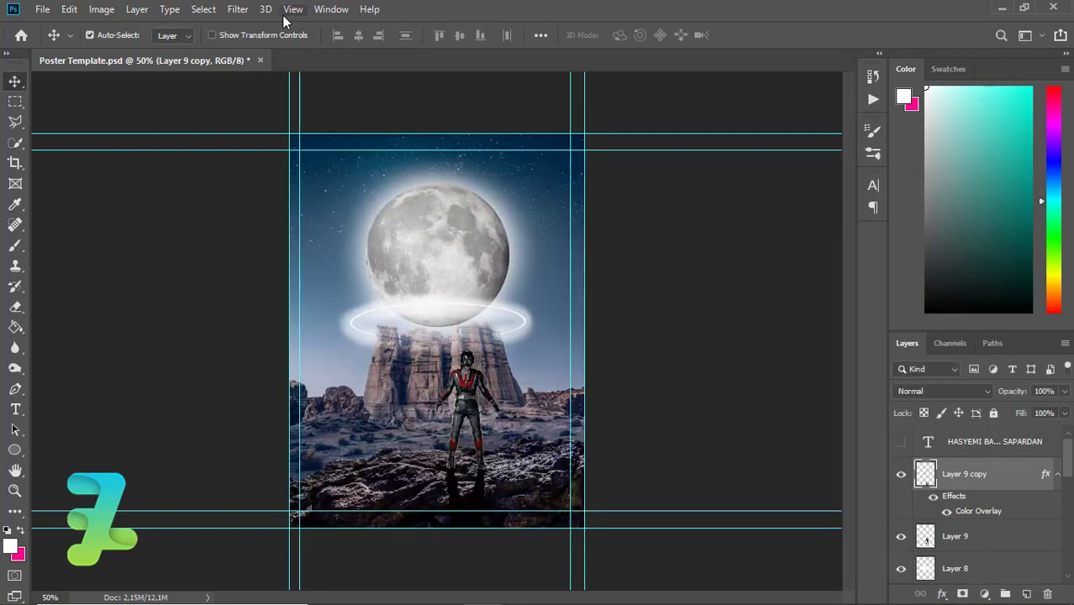
- Start a Gaussian Blur on the reflection with a lowered radius
{"action": "left_click", "coordinate": [241, 11]}
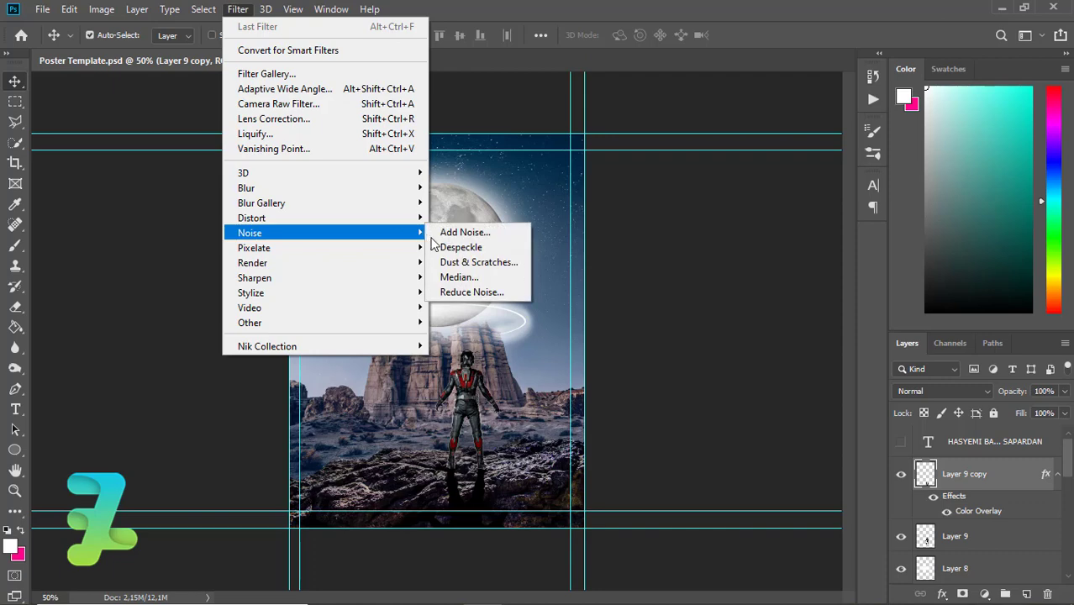
{"action": "mouse_move", "coordinate": [246, 188]}
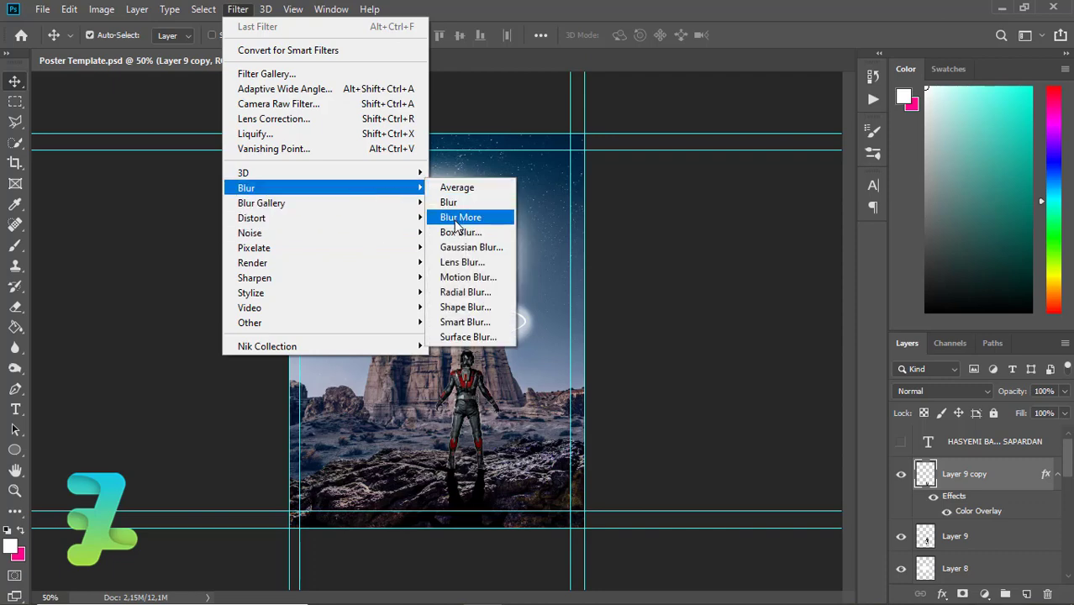
{"action": "left_click", "coordinate": [459, 247]}
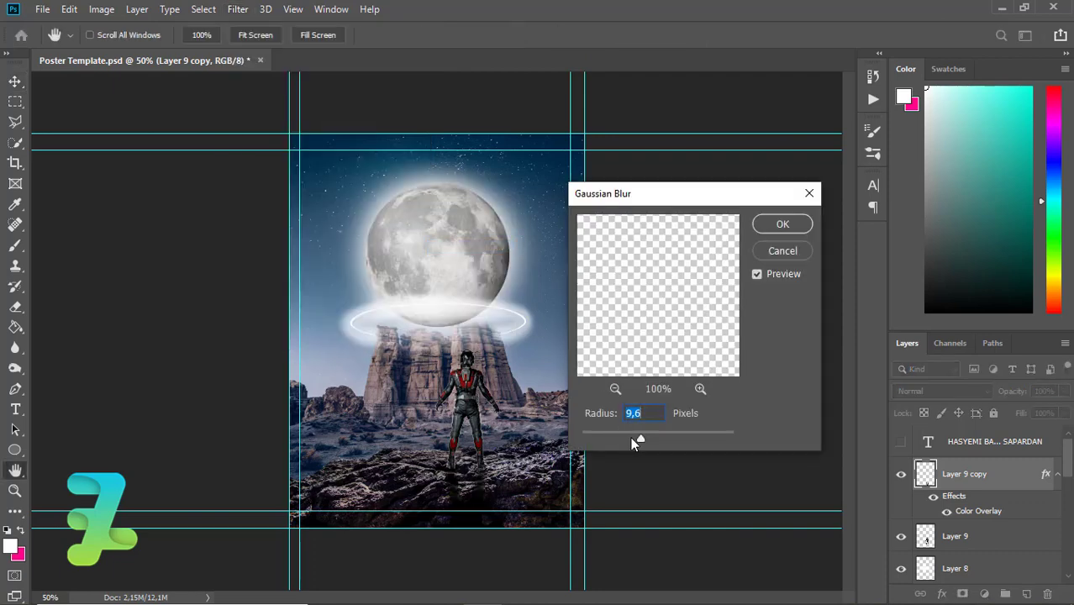
{"action": "left_click_drag", "start_coordinate": [651, 438], "coordinate": [630, 439]}
- Apply the Gaussian blur and select the Exposure 1 adjustment mask
{"action": "left_click", "coordinate": [774, 228]}
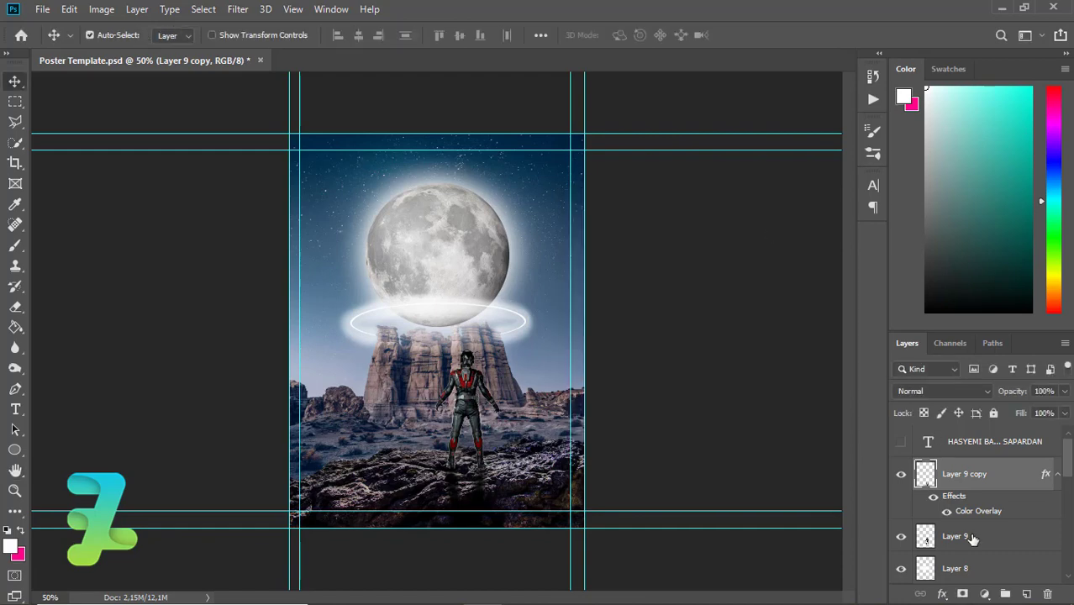
{"action": "left_click", "coordinate": [570, 479]}
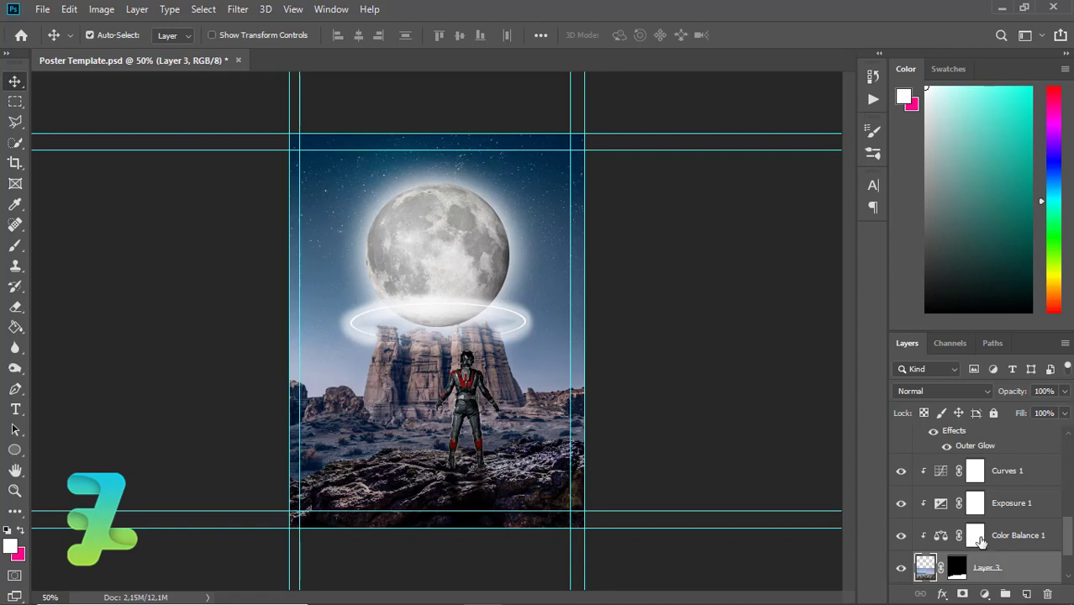
{"action": "left_click", "coordinate": [940, 475]}
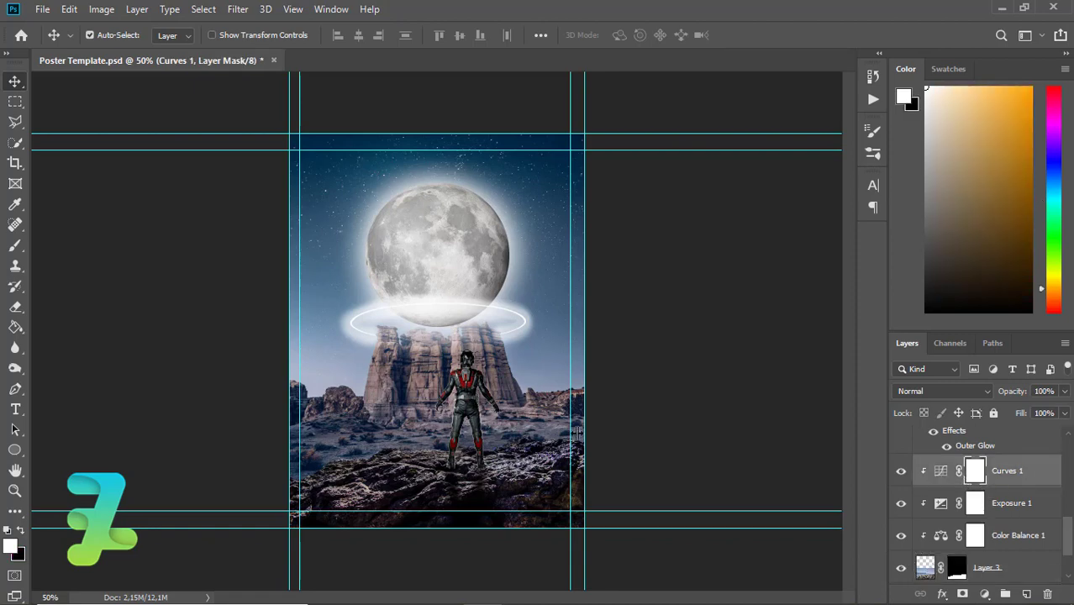
{"action": "left_click", "coordinate": [975, 502]}
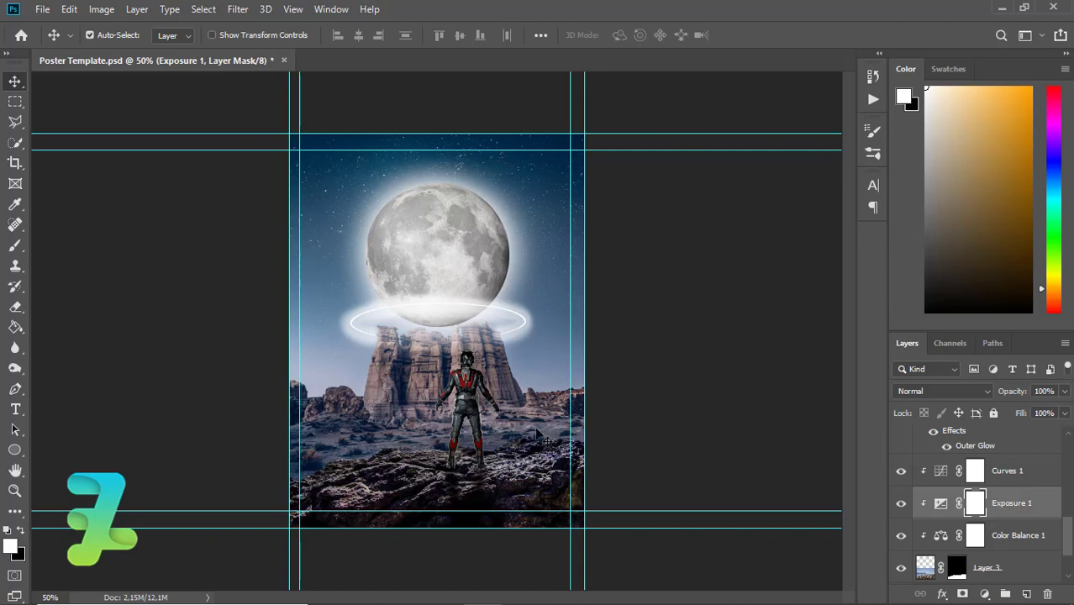
- Paint the Exposure 1 mask around the legs with a black brush at 68% opacity
{"action": "left_click", "coordinate": [15, 244]}
{"action": "left_click", "coordinate": [360, 35]}
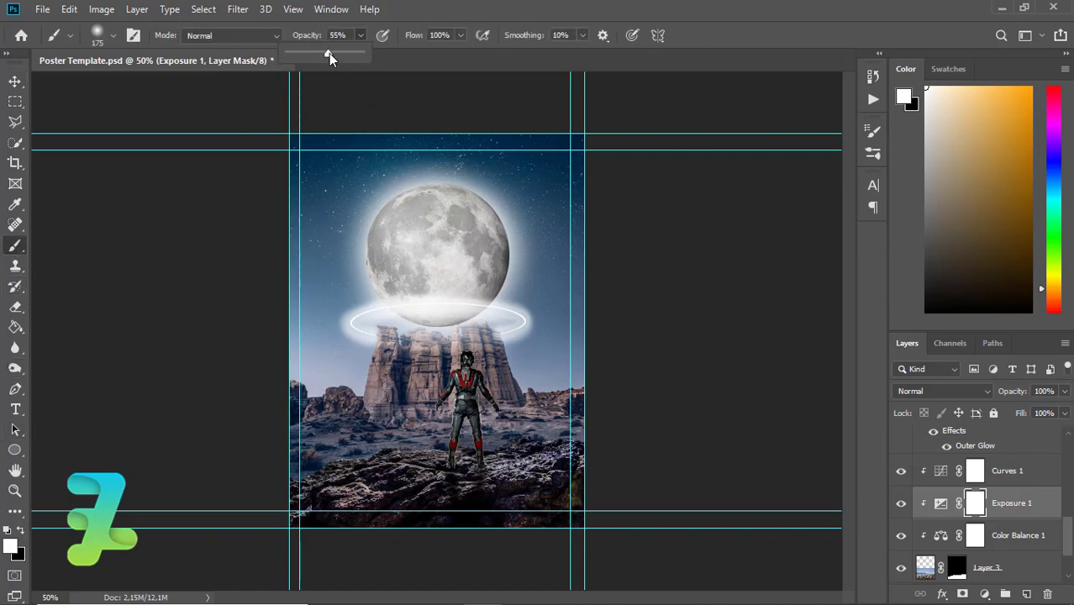
{"action": "left_click_drag", "start_coordinate": [329, 53], "coordinate": [339, 52]}
{"action": "key", "text": "x"}
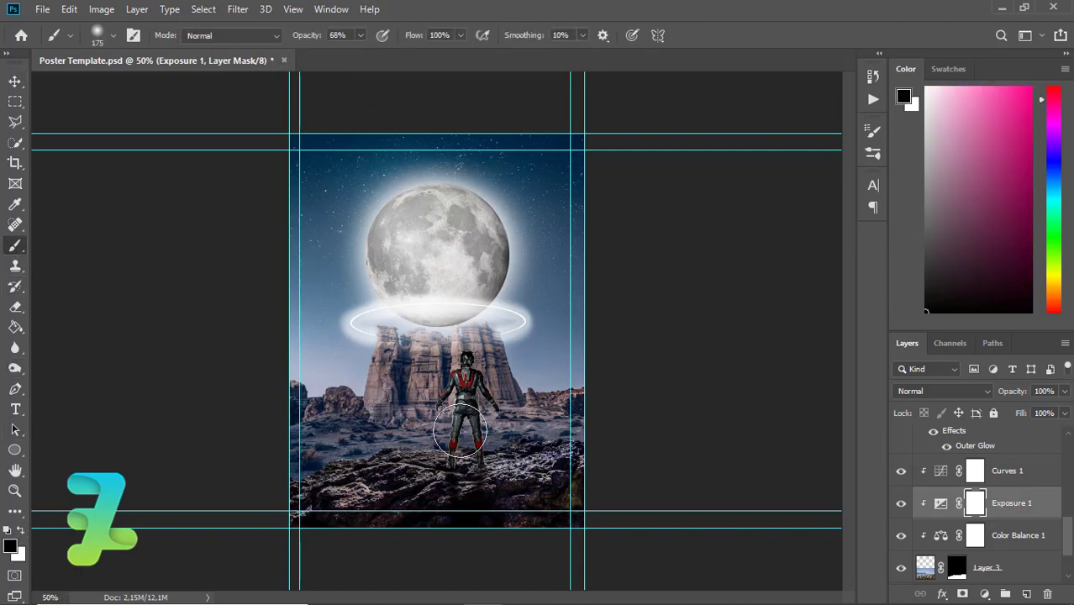
{"action": "left_click_drag", "start_coordinate": [454, 445], "coordinate": [500, 454]}
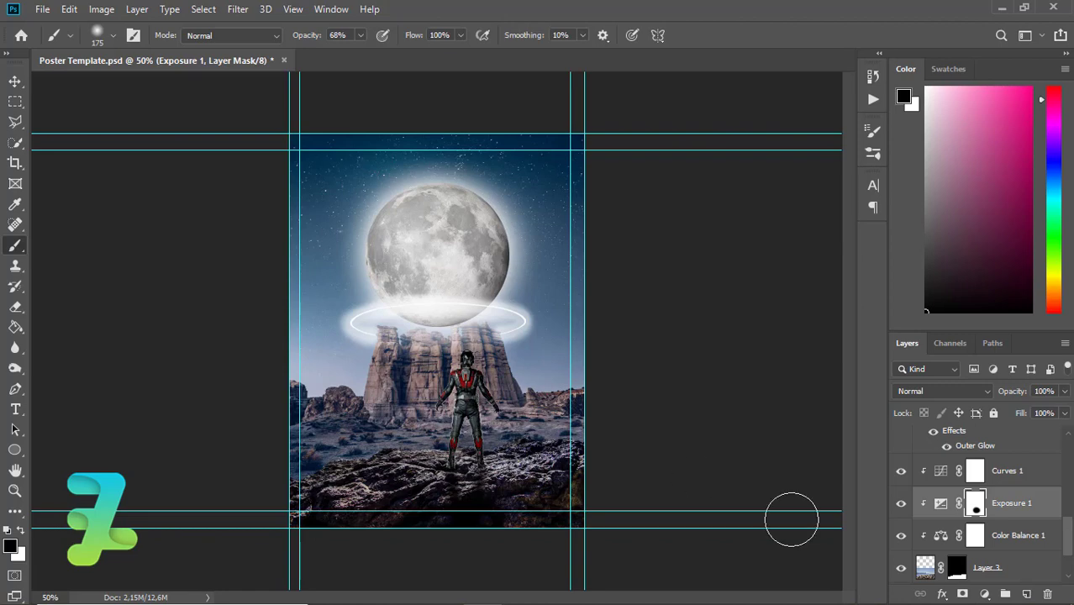
- Paint black on the Curves 1 and Color Balance 1 masks under the feet
{"action": "left_click", "coordinate": [974, 472]}
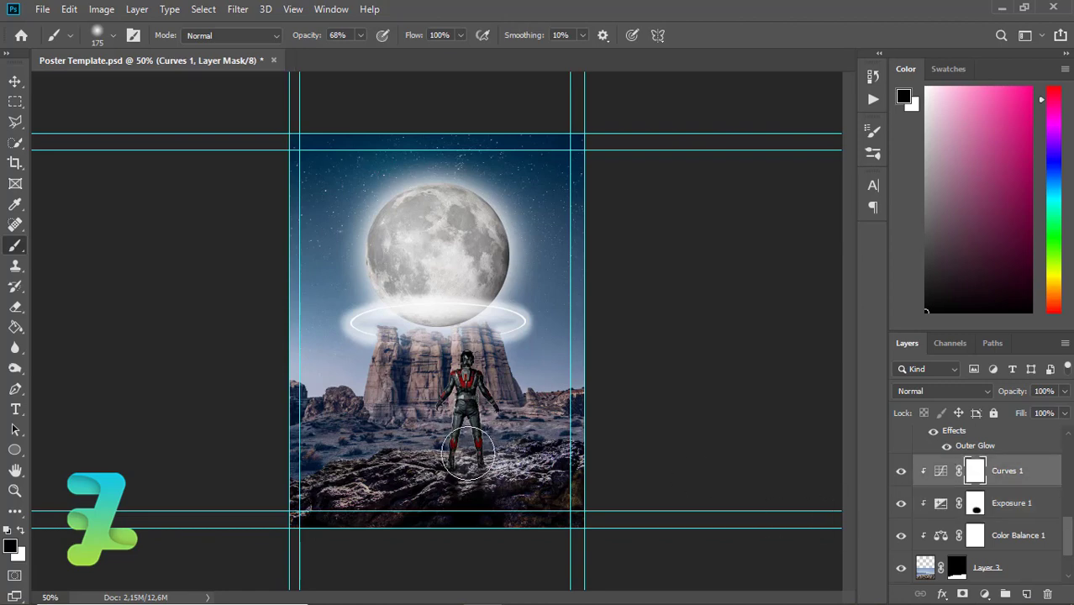
{"action": "left_click_drag", "start_coordinate": [467, 454], "coordinate": [449, 437]}
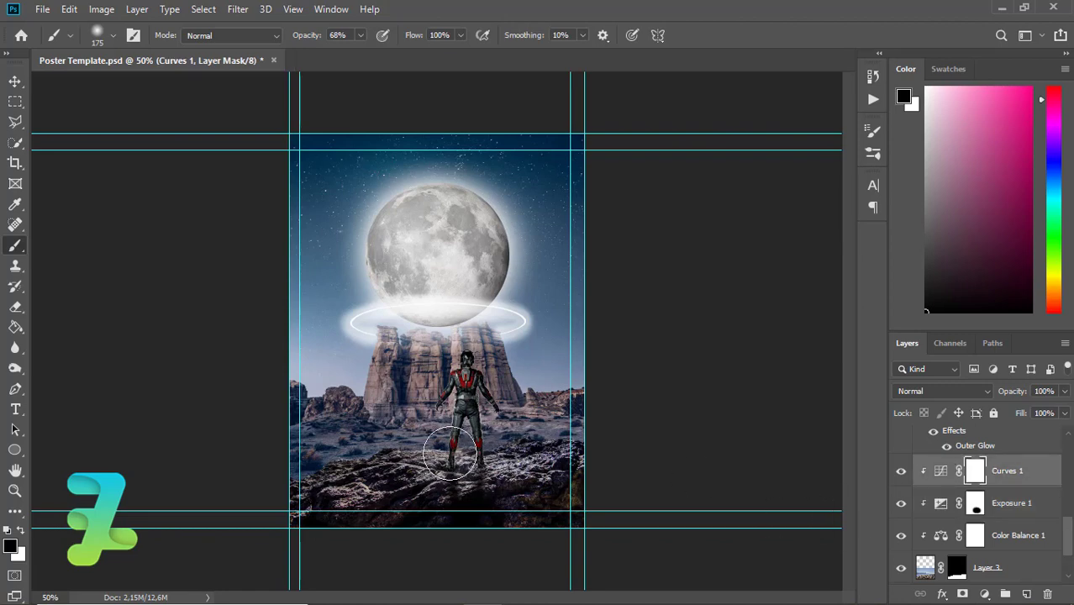
{"action": "left_click", "coordinate": [975, 535]}
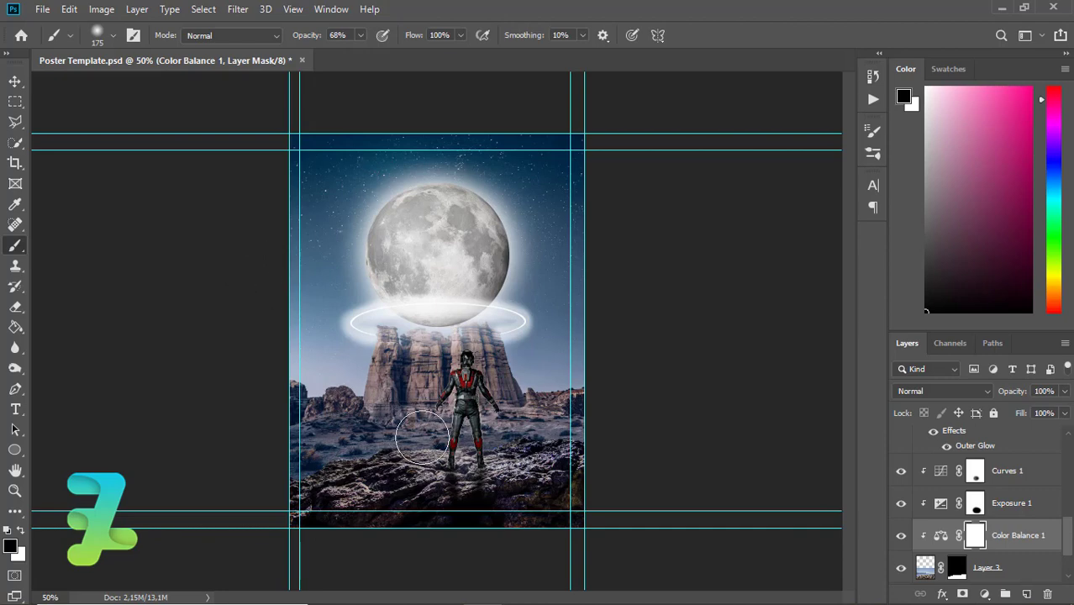
{"action": "left_click_drag", "start_coordinate": [424, 446], "coordinate": [469, 454]}
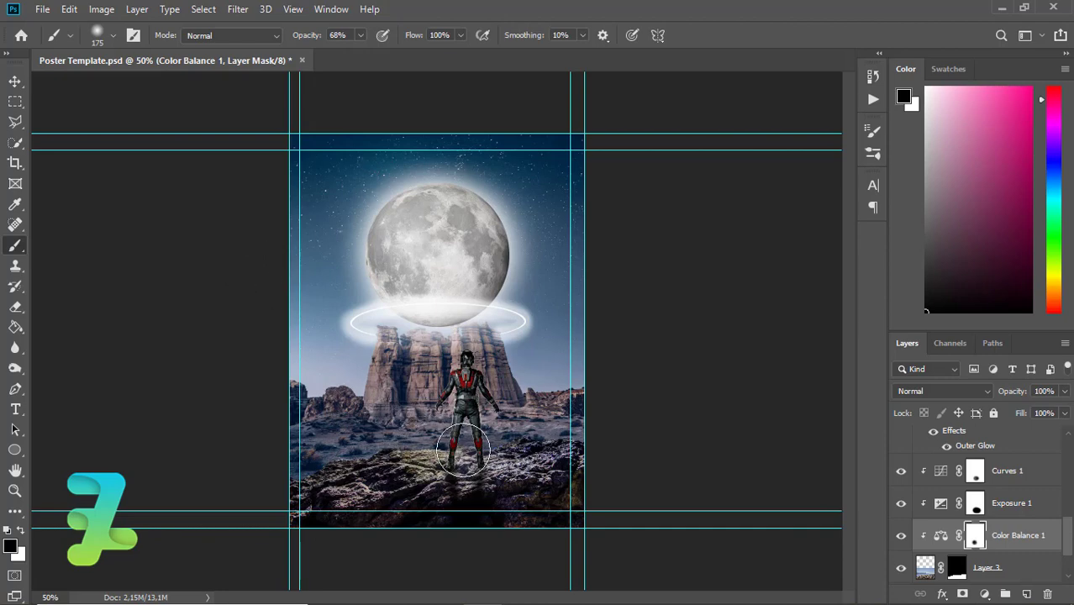
- Paint white on the Curves 1 mask to restore part of it under the feet
{"action": "left_click", "coordinate": [967, 472]}
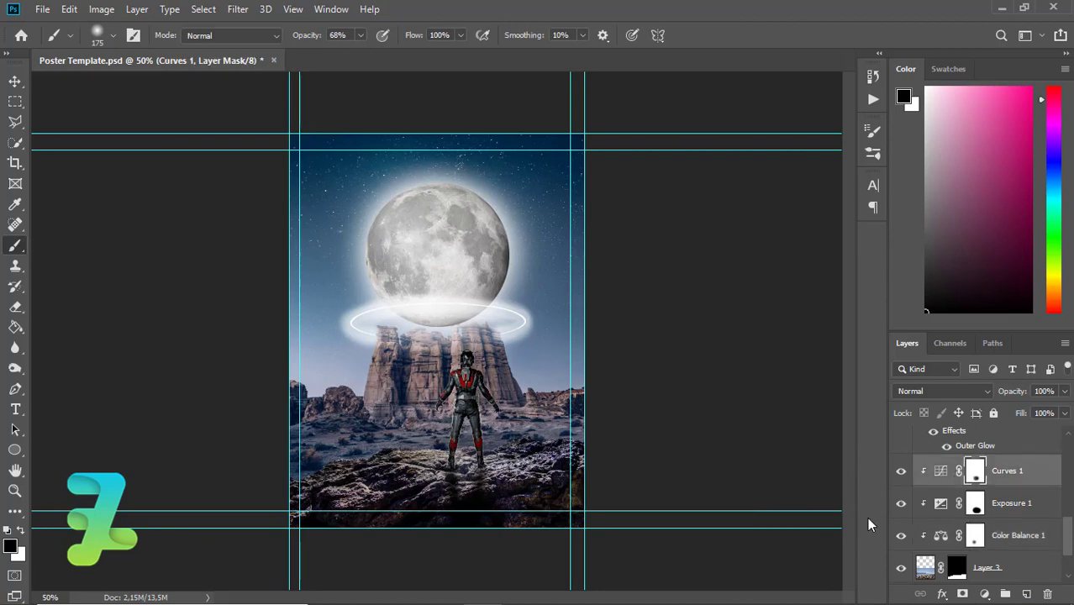
{"action": "left_click", "coordinate": [977, 538]}
{"action": "left_click", "coordinate": [17, 531]}
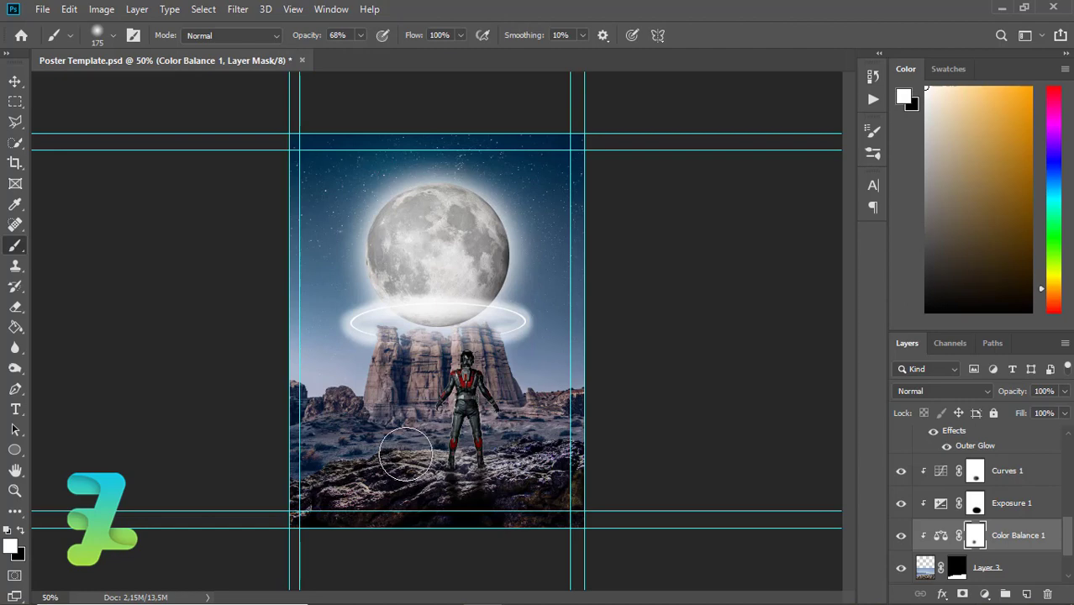
{"action": "left_click", "coordinate": [976, 471]}
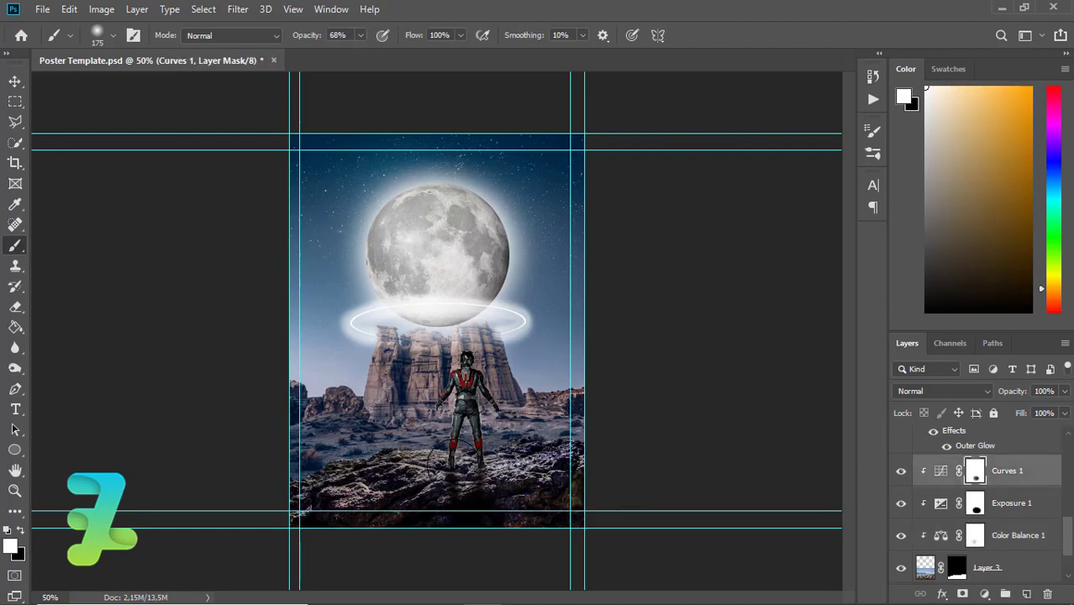
{"action": "left_click_drag", "start_coordinate": [422, 452], "coordinate": [503, 468]}
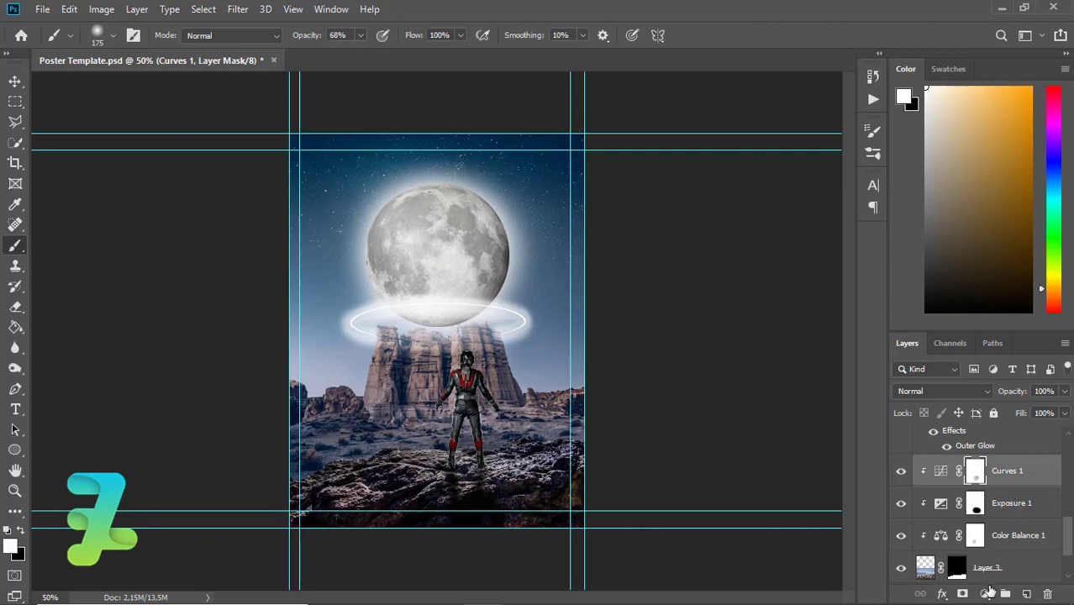
{"action": "left_click", "coordinate": [985, 593]}
- Add a clipped Levels layer with output white 184, masked off the figure's legs
{"action": "left_click", "coordinate": [991, 380]}
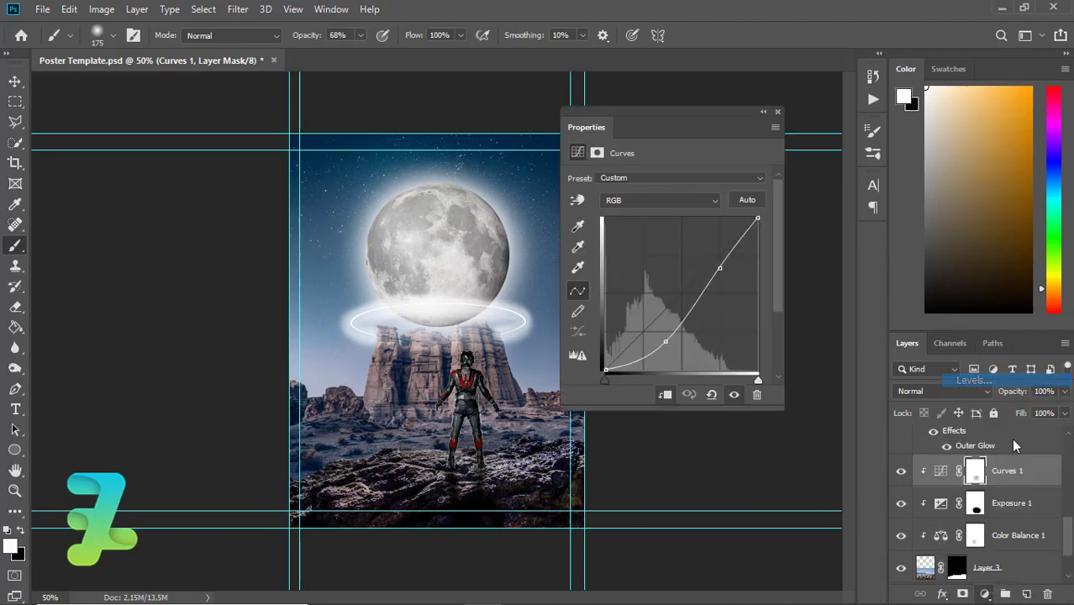
{"action": "right_click", "coordinate": [1029, 475]}
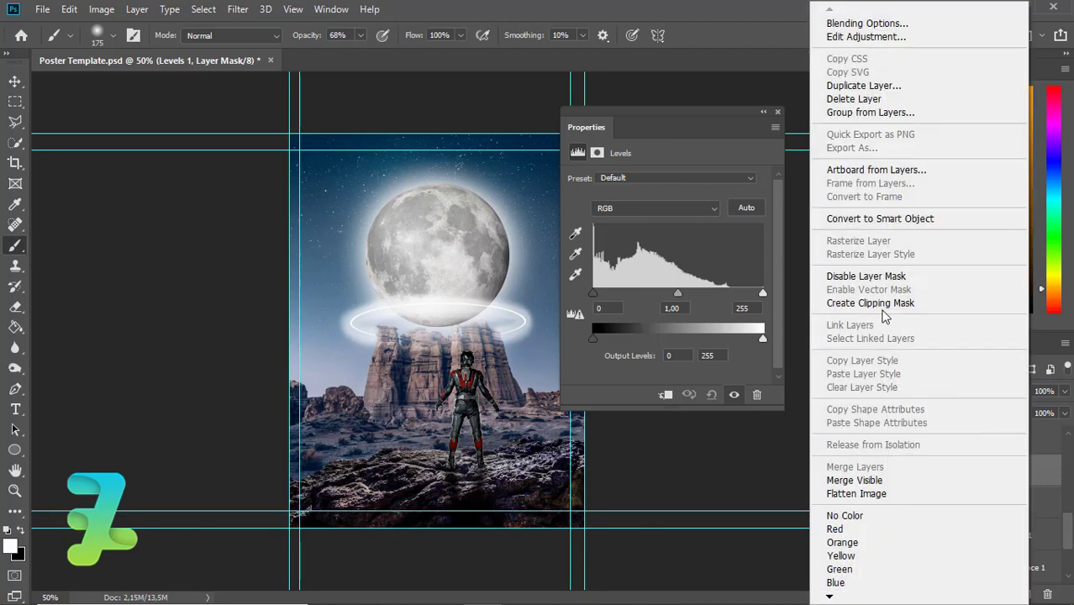
{"action": "left_click", "coordinate": [881, 304]}
{"action": "mouse_move", "coordinate": [761, 341]}
{"action": "left_mouse_down"}
{"action": "mouse_move", "coordinate": [709, 344]}
{"action": "mouse_move", "coordinate": [722, 351]}
{"action": "left_mouse_up"}
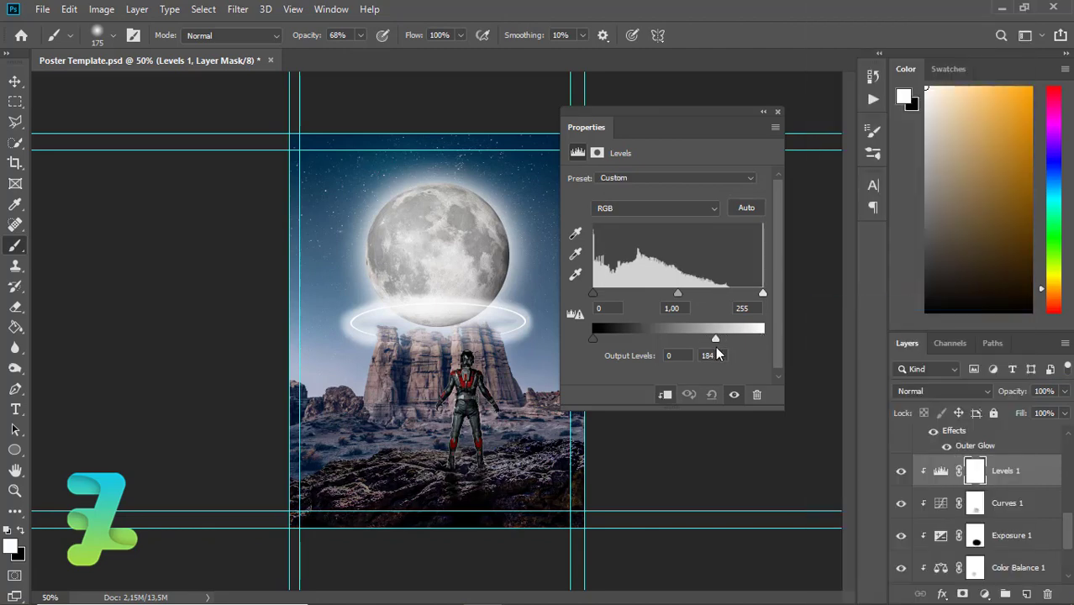
{"action": "left_click", "coordinate": [776, 112]}
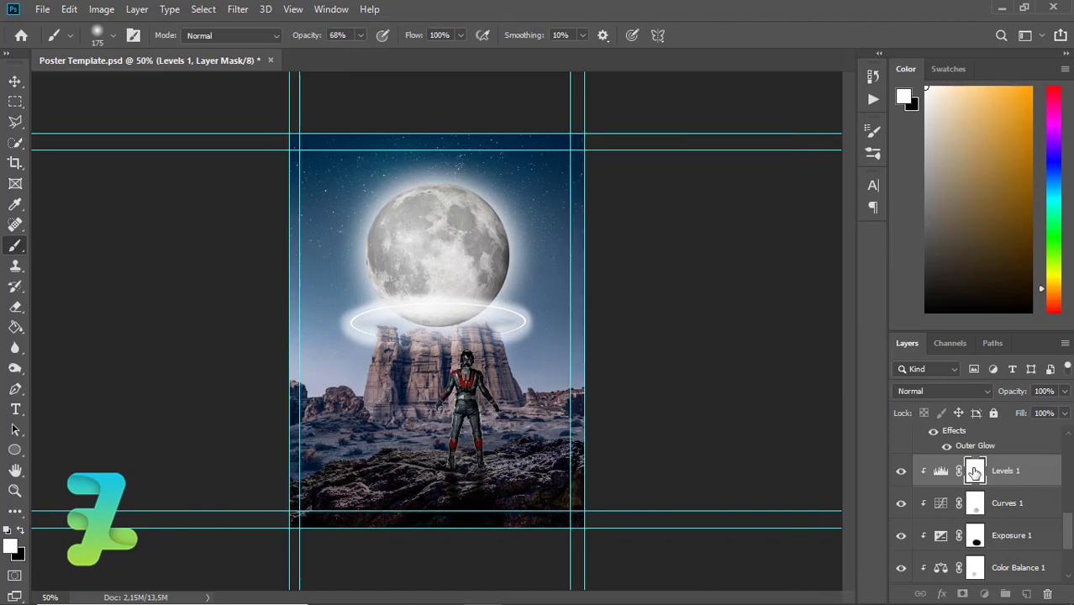
{"action": "left_click", "coordinate": [21, 530]}
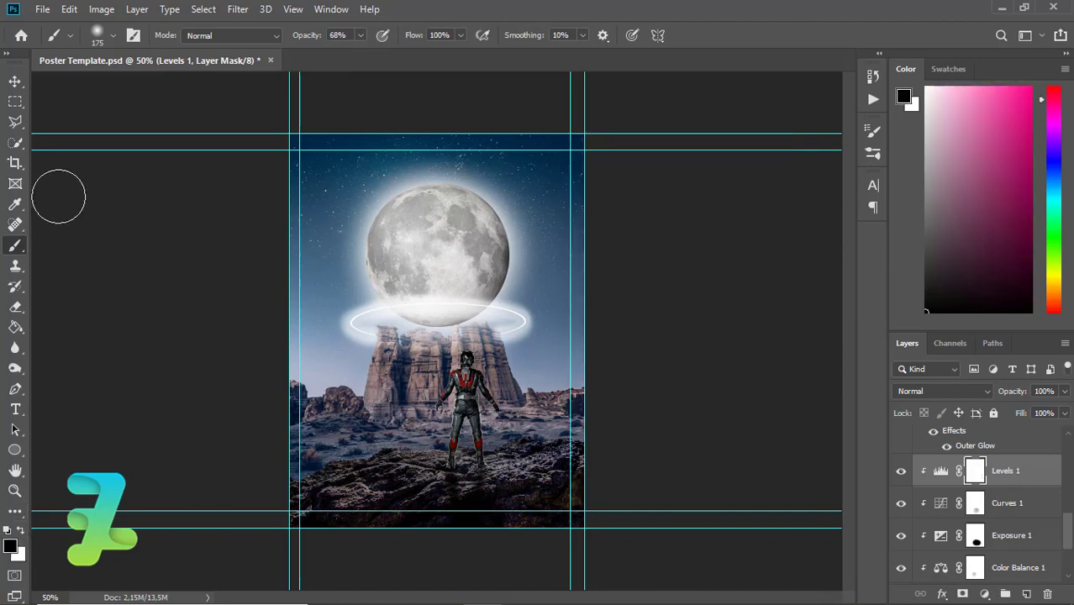
{"action": "mouse_move", "coordinate": [504, 437]}
{"action": "left_mouse_down"}
{"action": "mouse_move", "coordinate": [470, 442]}
{"action": "mouse_move", "coordinate": [484, 447]}
{"action": "left_mouse_up"}
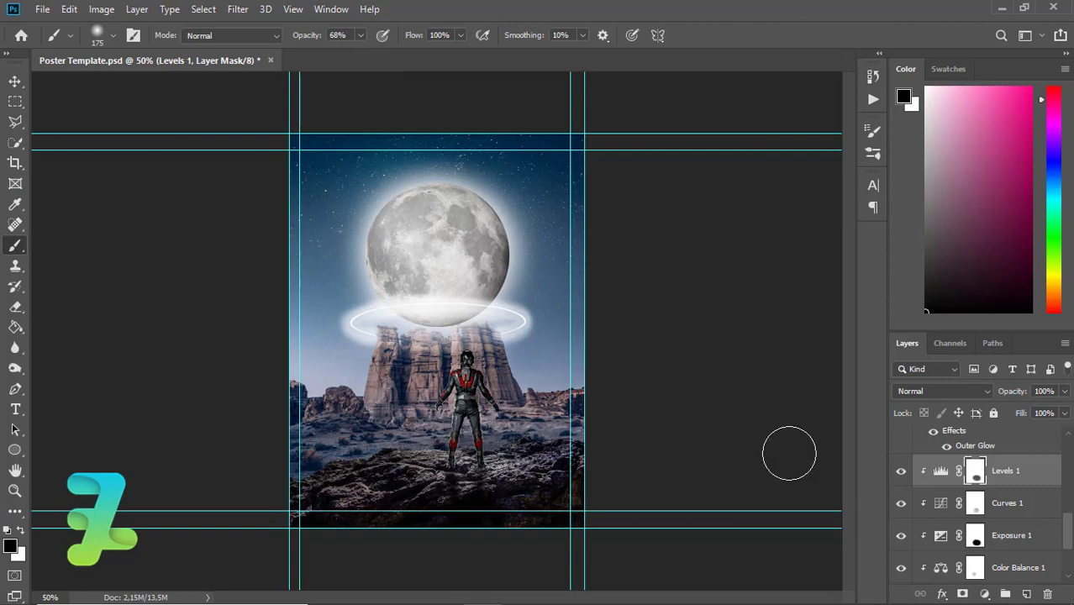
- Add a layer above Layer 2 and paint a light-blue haze across the rocks
{"action": "scroll", "coordinate": [1070, 529], "scroll_direction": "down", "scroll_amount": 3}
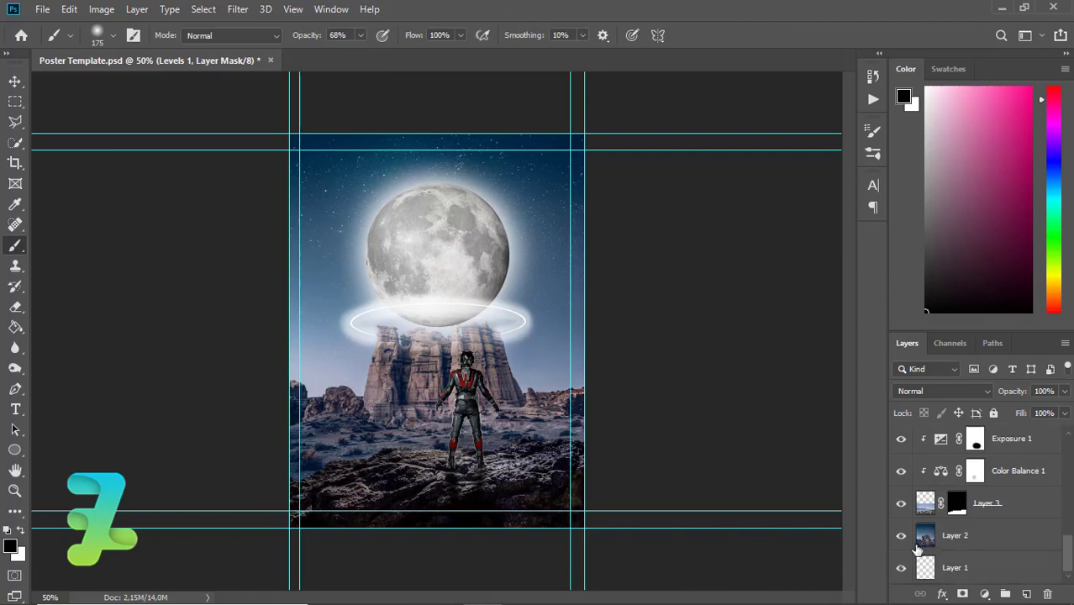
{"action": "left_click", "coordinate": [925, 534]}
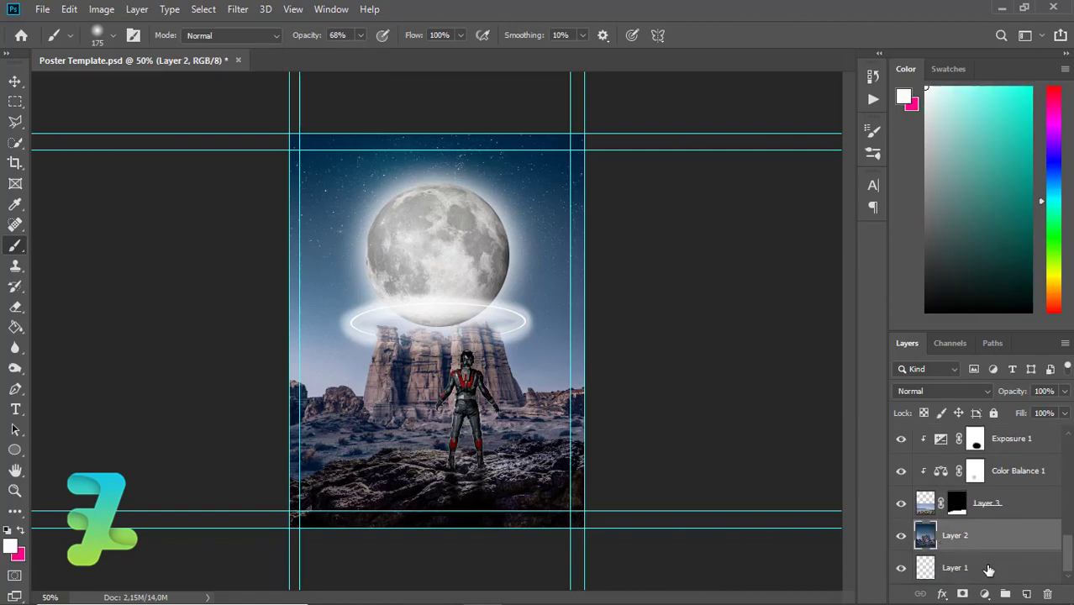
{"action": "left_click", "coordinate": [1027, 595]}
{"action": "left_click", "coordinate": [11, 546]}
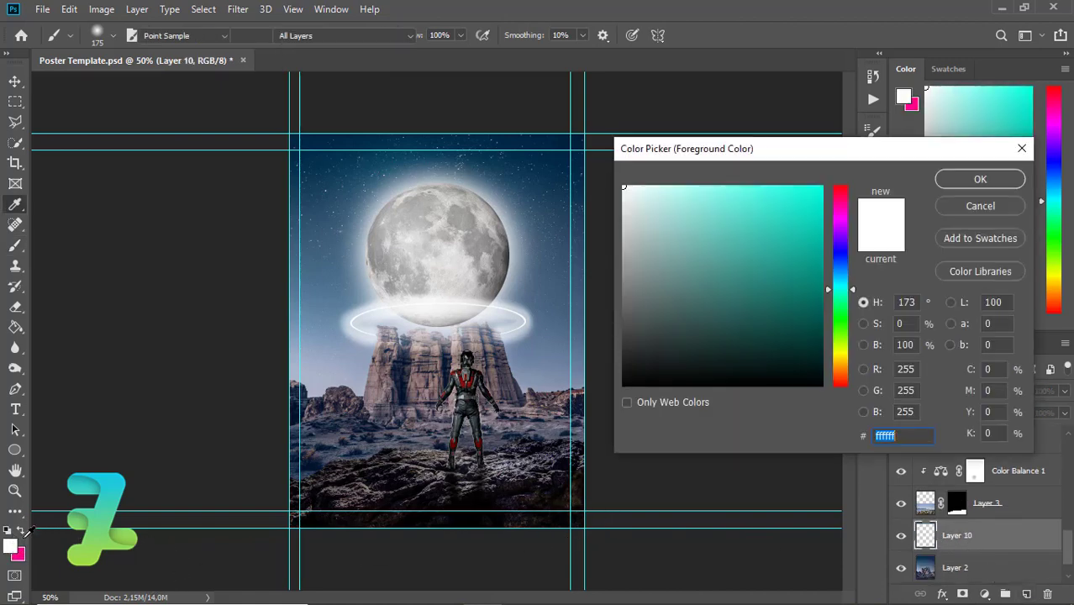
{"action": "left_click", "coordinate": [838, 270]}
{"action": "left_click", "coordinate": [717, 183]}
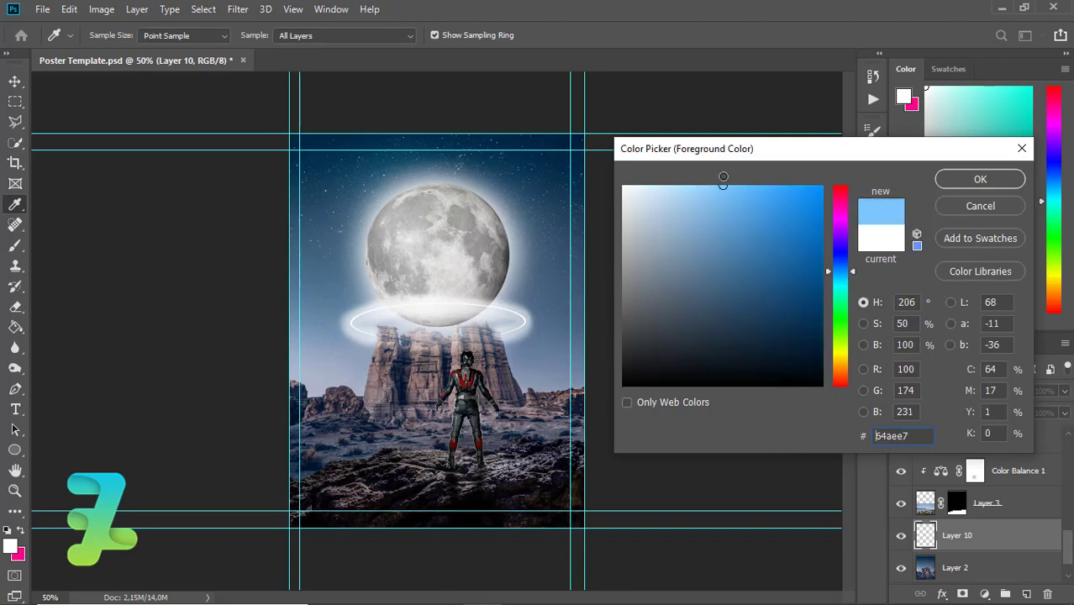
{"action": "left_click", "coordinate": [980, 179]}
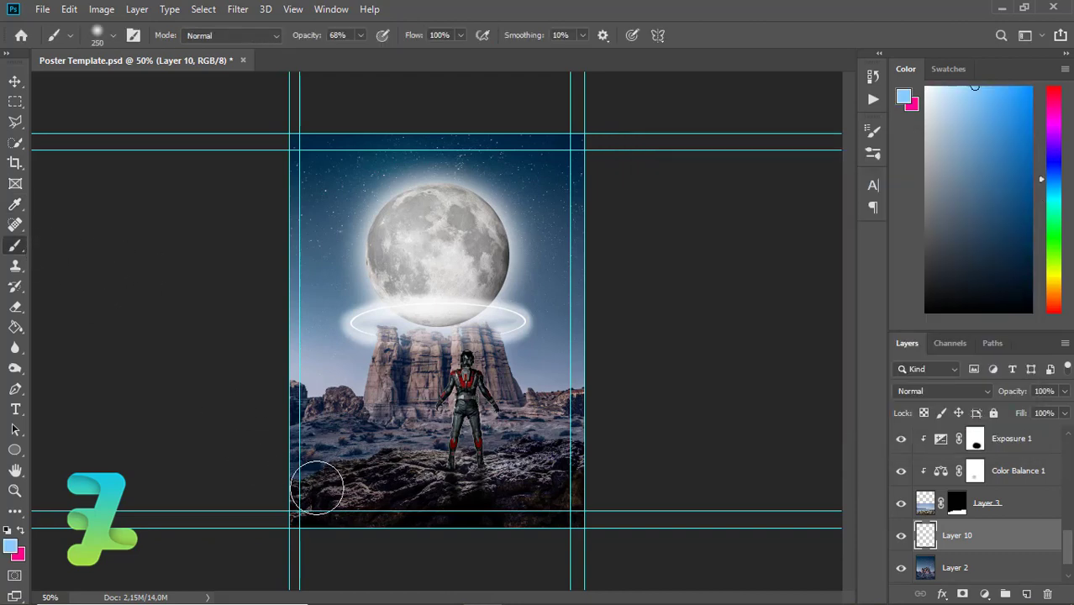
{"action": "key", "text": "bracketright"}
{"action": "key", "text": "bracketright"}
{"action": "key", "text": "bracketright"}
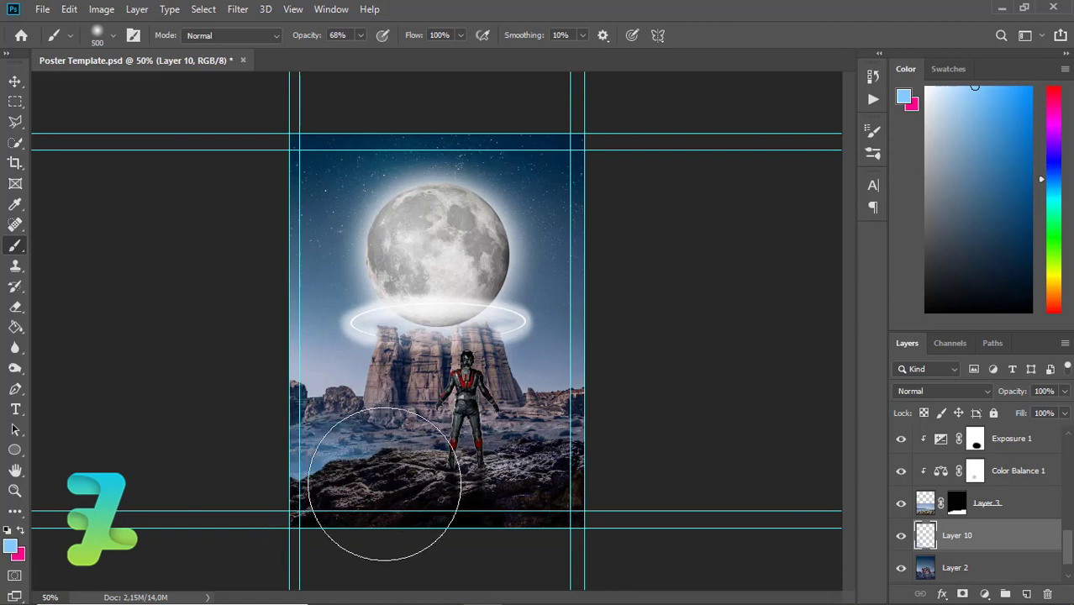
{"action": "mouse_move", "coordinate": [354, 460]}
{"action": "left_mouse_down"}
{"action": "mouse_move", "coordinate": [393, 480]}
{"action": "mouse_move", "coordinate": [449, 460]}
{"action": "mouse_move", "coordinate": [569, 464]}
{"action": "left_mouse_up"}
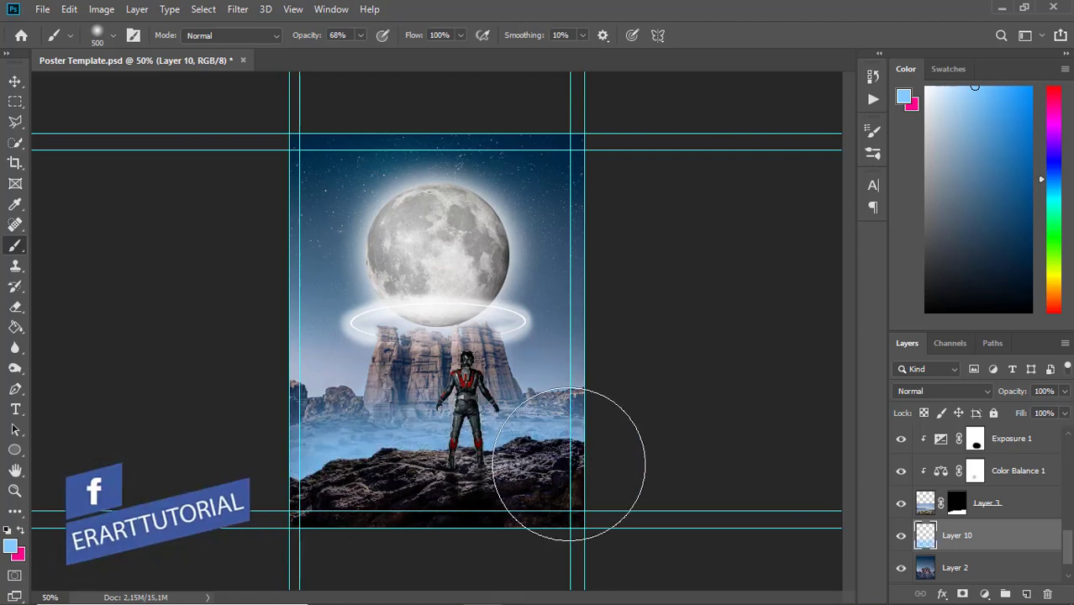
- Set the foreground colour to white (ffffff) and add another empty layer
{"action": "left_click", "coordinate": [10, 546]}
{"action": "type", "text": "ffffff"}
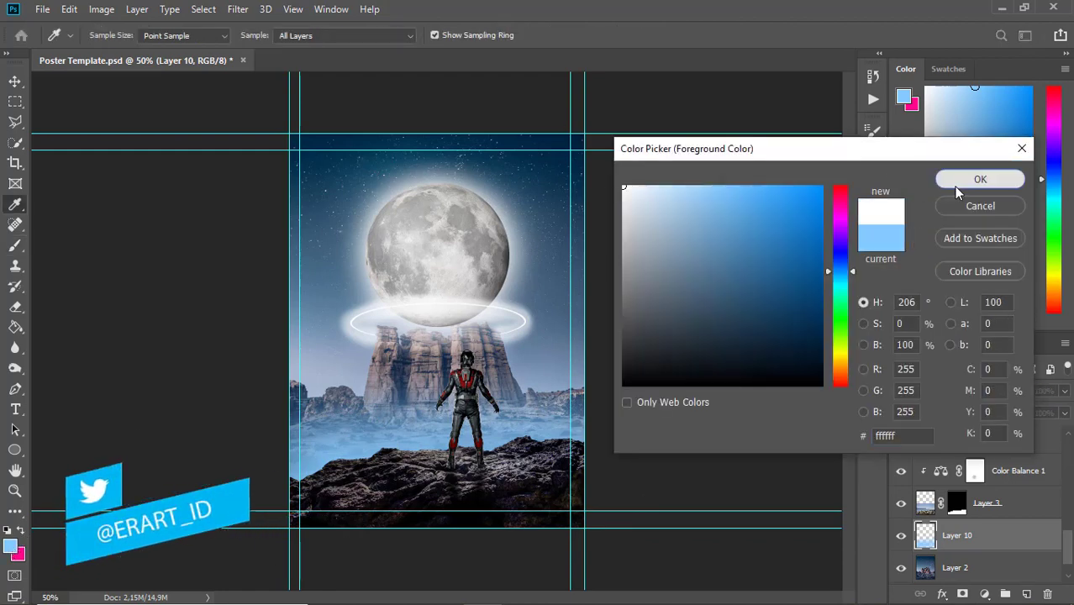
{"action": "left_click", "coordinate": [980, 179]}
{"action": "key", "text": "ctrl+shift+alt+n"}
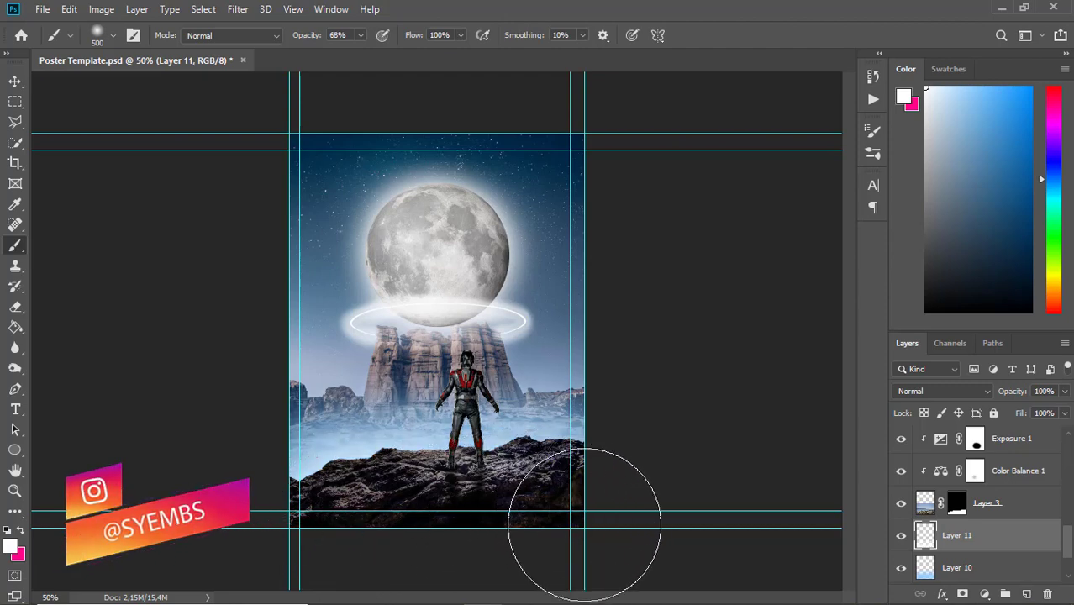
{"action": "left_click", "coordinate": [14, 82]}
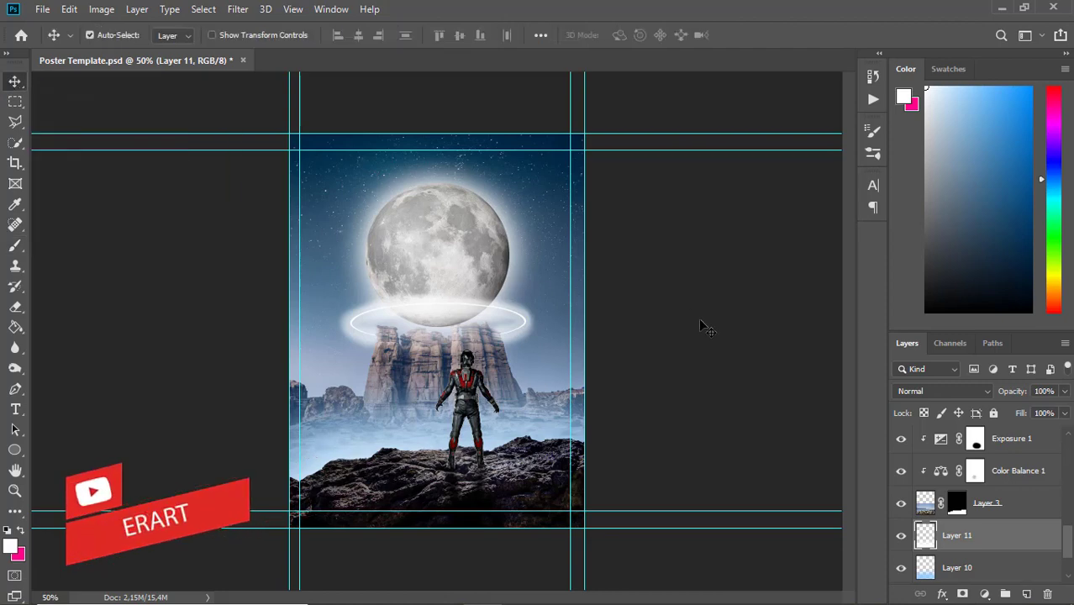
- Set Layer 4's Outer Glow to 250 px size and 0% spread
{"action": "scroll", "coordinate": [1023, 473], "scroll_direction": "down", "scroll_amount": 3}
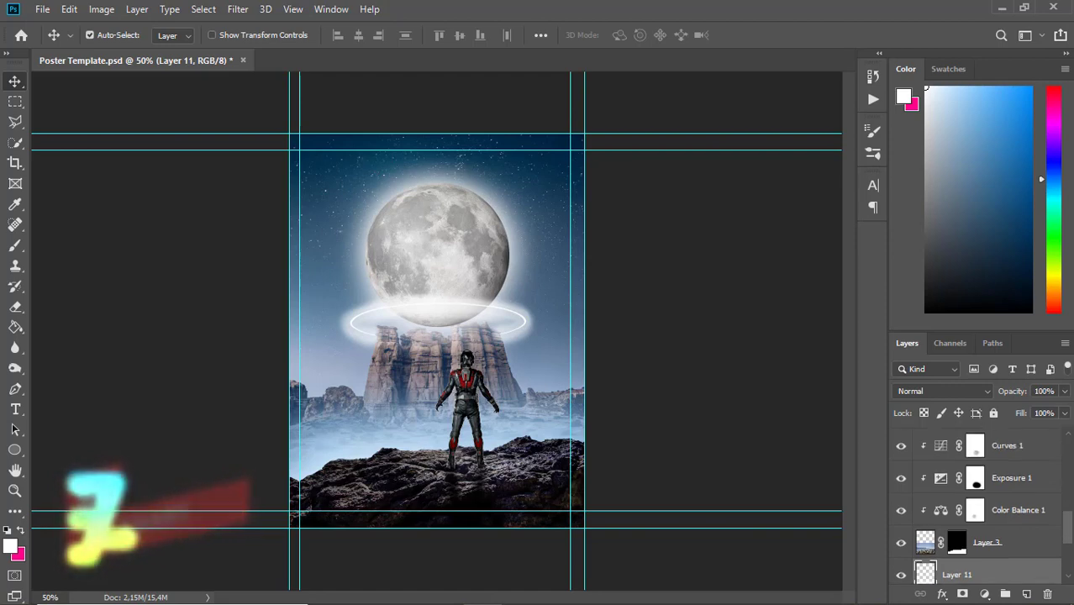
{"action": "scroll", "coordinate": [1024, 473], "scroll_direction": "down", "scroll_amount": 3}
{"action": "scroll", "coordinate": [1024, 473], "scroll_direction": "down", "scroll_amount": 2}
{"action": "scroll", "coordinate": [1028, 496], "scroll_direction": "up", "scroll_amount": 1}
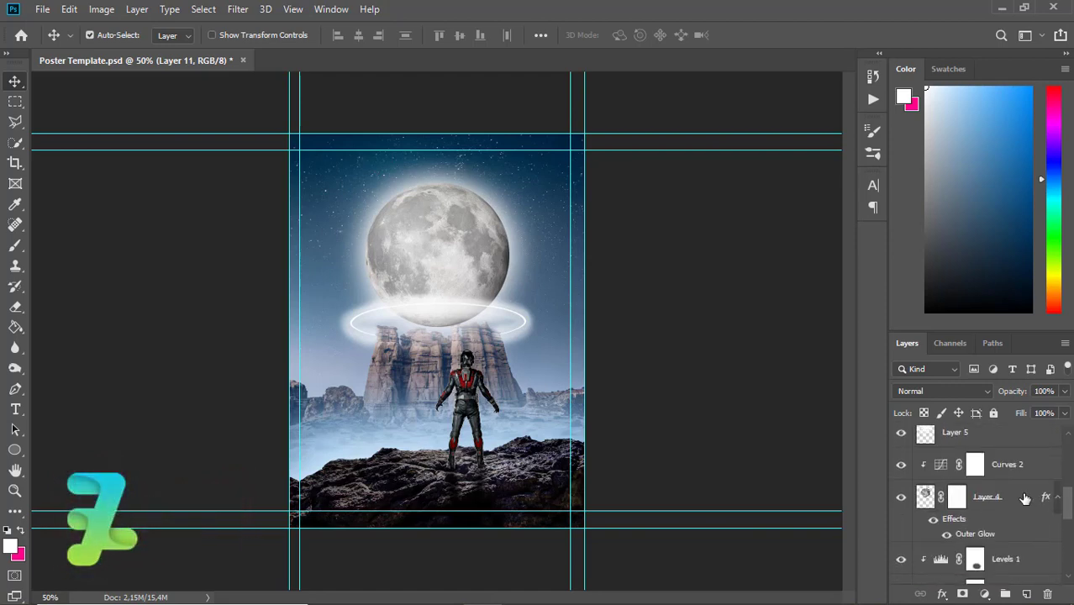
{"action": "left_click", "coordinate": [1025, 498]}
{"action": "key", "text": "h"}
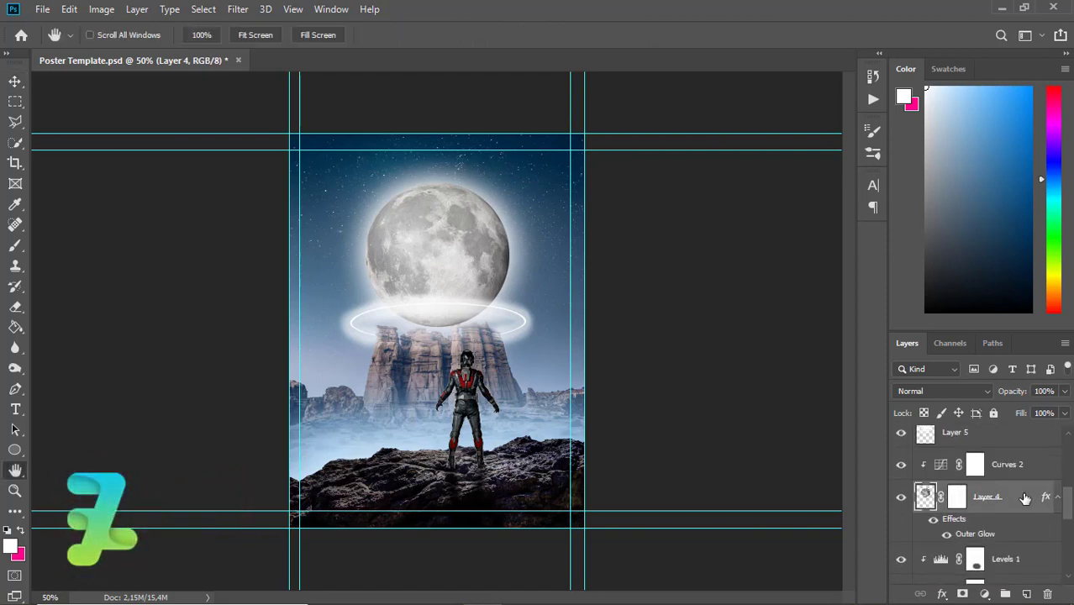
{"action": "double_click", "coordinate": [1025, 499]}
{"action": "left_click_drag", "start_coordinate": [751, 192], "coordinate": [1039, 165]}
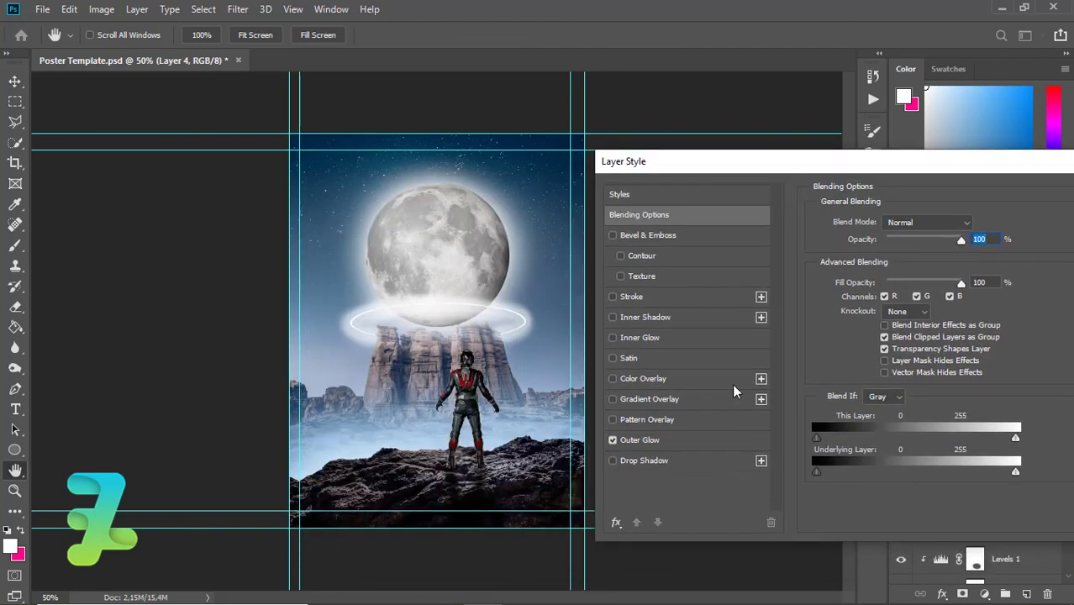
{"action": "left_click", "coordinate": [644, 433]}
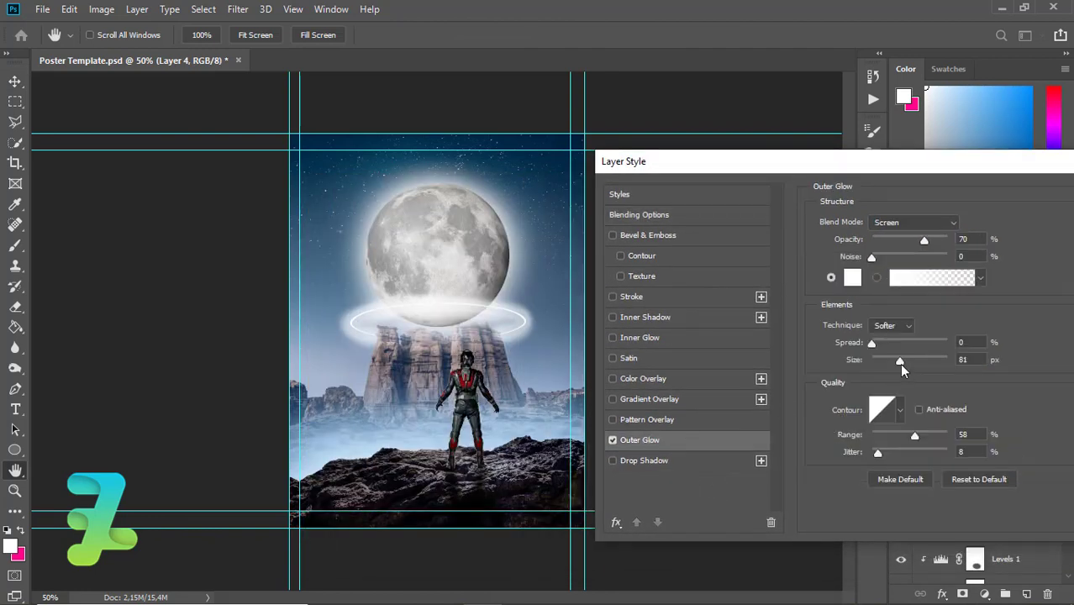
{"action": "left_click_drag", "start_coordinate": [899, 362], "coordinate": [949, 359]}
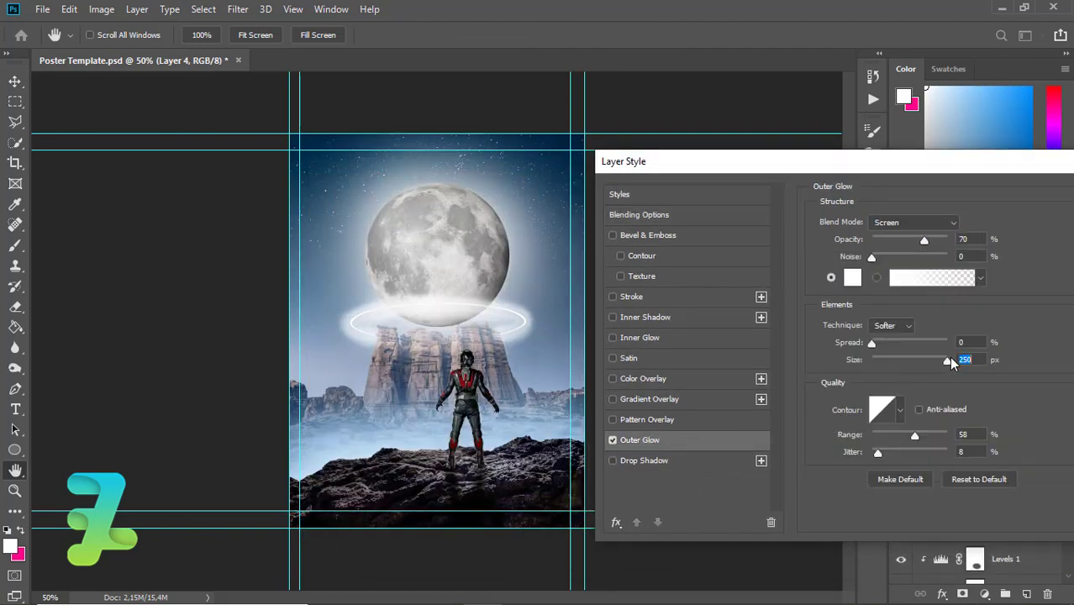
{"action": "left_click_drag", "start_coordinate": [898, 349], "coordinate": [850, 351]}
{"action": "mouse_move", "coordinate": [1039, 168]}
{"action": "left_mouse_down"}
{"action": "mouse_move", "coordinate": [997, 182]}
{"action": "mouse_move", "coordinate": [691, 194]}
{"action": "left_mouse_up"}
{"action": "left_click", "coordinate": [817, 224]}
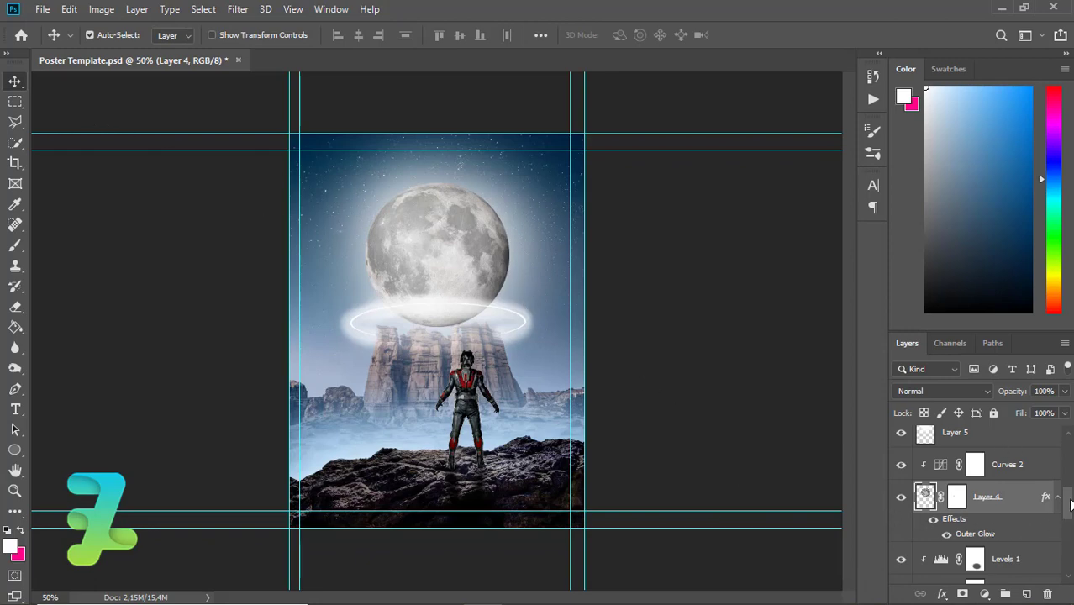
- Lower the soft-light Layer 6's opacity to 15%
{"action": "left_click_drag", "start_coordinate": [1071, 502], "coordinate": [1069, 418]}
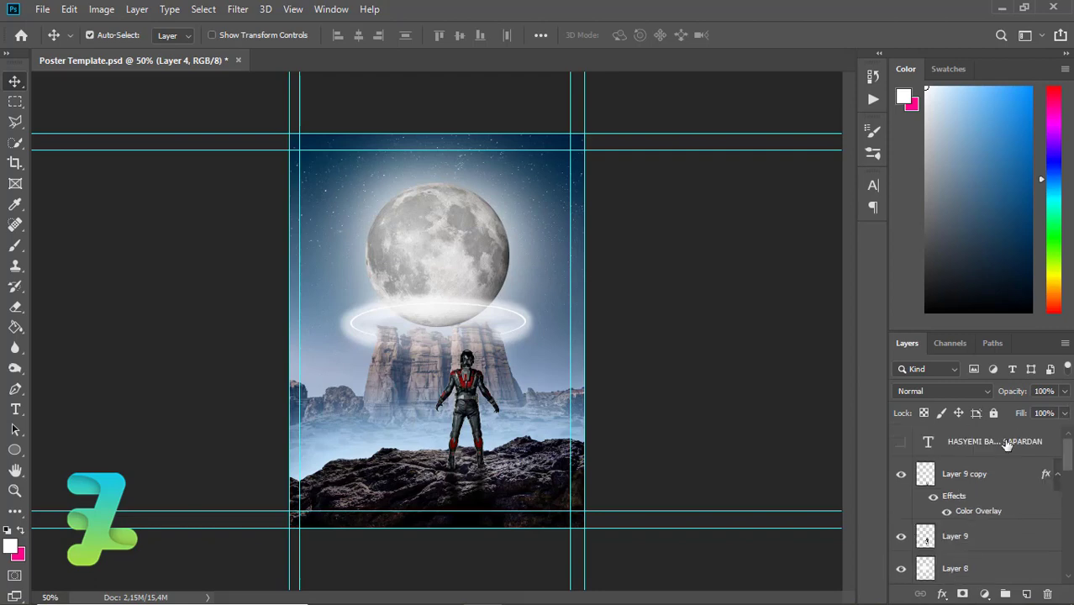
{"action": "left_click", "coordinate": [523, 318]}
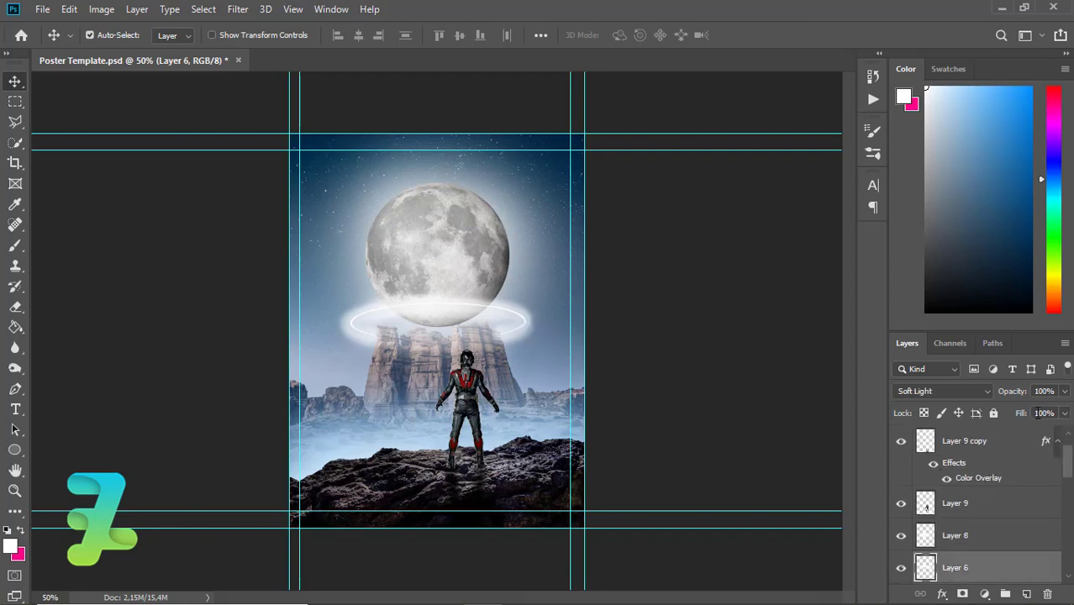
{"action": "left_click", "coordinate": [1064, 391]}
{"action": "left_click_drag", "start_coordinate": [1030, 417], "coordinate": [1023, 418]}
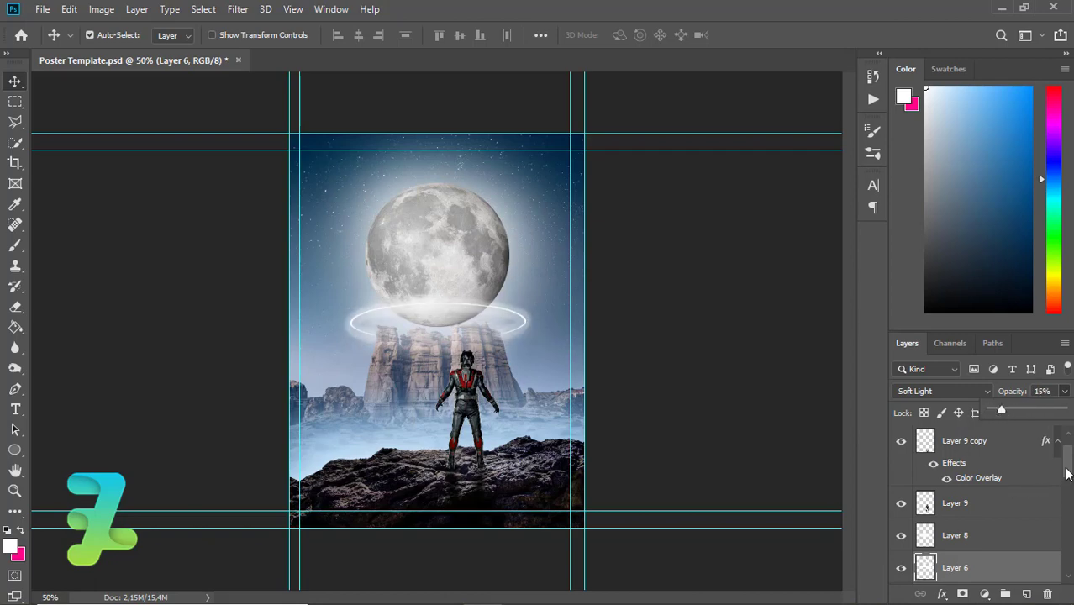
- Lower the hard-light Layer 7's opacity to 28%
{"action": "scroll", "coordinate": [979, 505], "scroll_direction": "down", "scroll_amount": 2}
{"action": "left_click", "coordinate": [955, 538]}
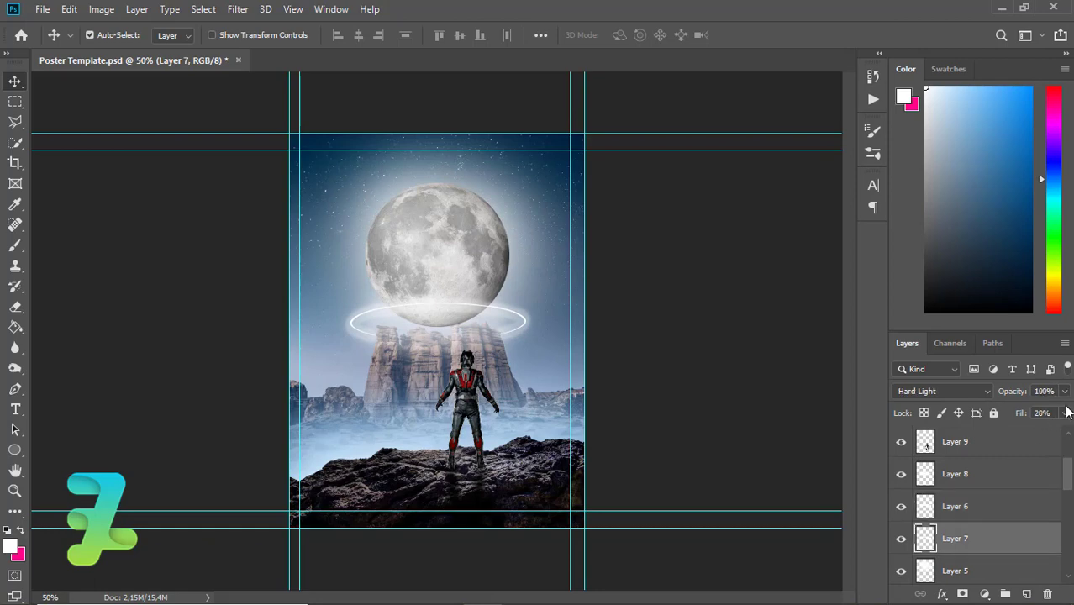
{"action": "left_click", "coordinate": [1066, 412]}
{"action": "left_click_drag", "start_coordinate": [1014, 410], "coordinate": [1003, 407]}
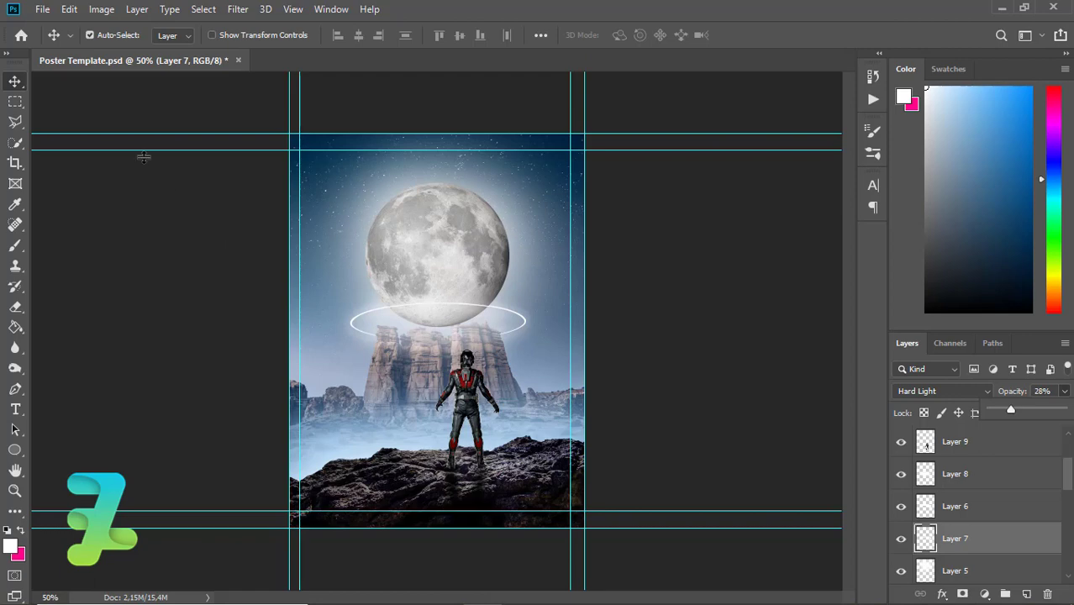
{"action": "left_click", "coordinate": [12, 82]}
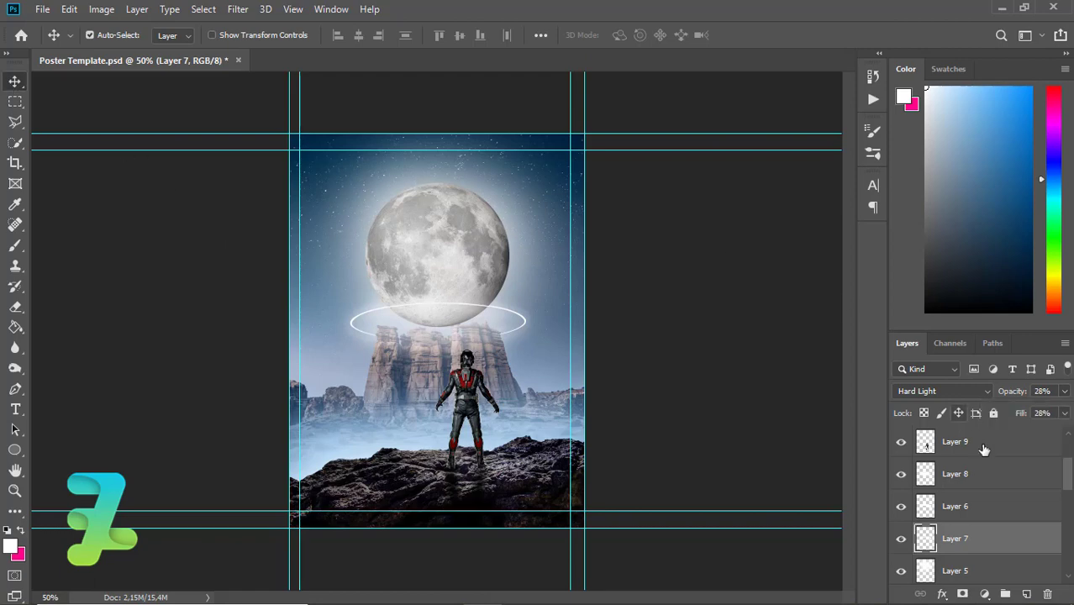
- Add Layer 12 above Layer 2 and size the brush to 800 px for the sky
{"action": "scroll", "coordinate": [1069, 475], "scroll_direction": "down", "scroll_amount": 5}
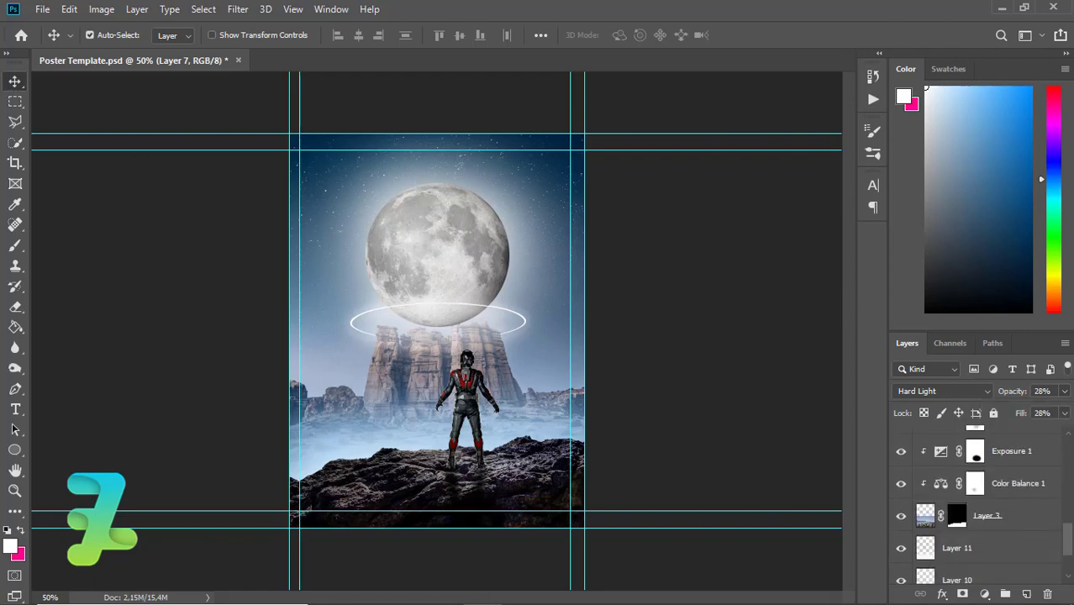
{"action": "left_click", "coordinate": [1021, 536]}
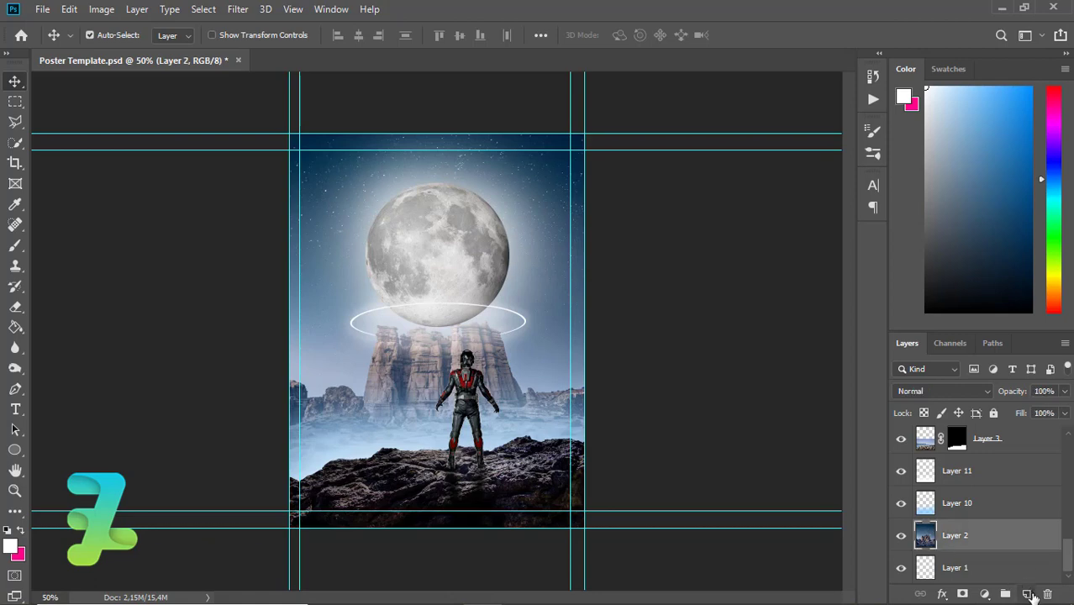
{"action": "left_click", "coordinate": [1027, 594]}
{"action": "left_click", "coordinate": [14, 246]}
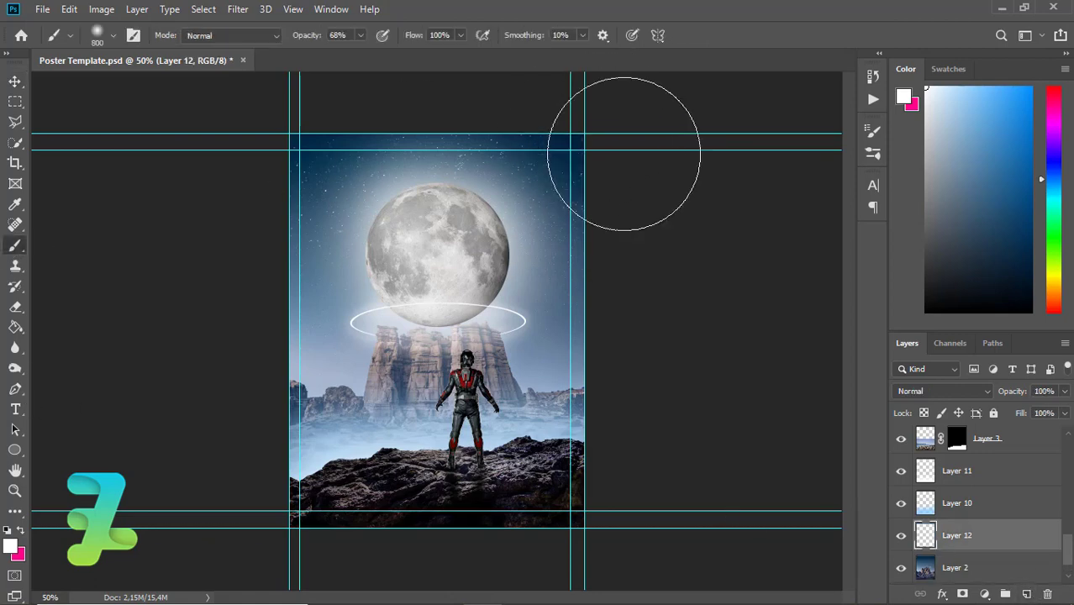
{"action": "key", "text": "bracketright"}
{"action": "key", "text": "bracketright"}
{"action": "key", "text": "bracketright"}
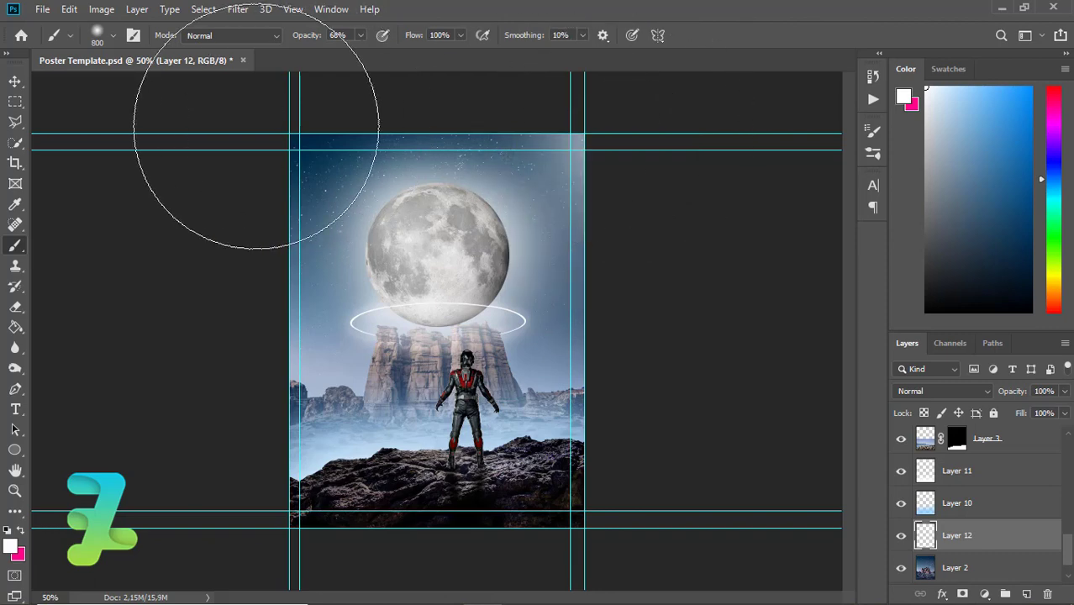
{"action": "key", "text": "ctrl+z"}
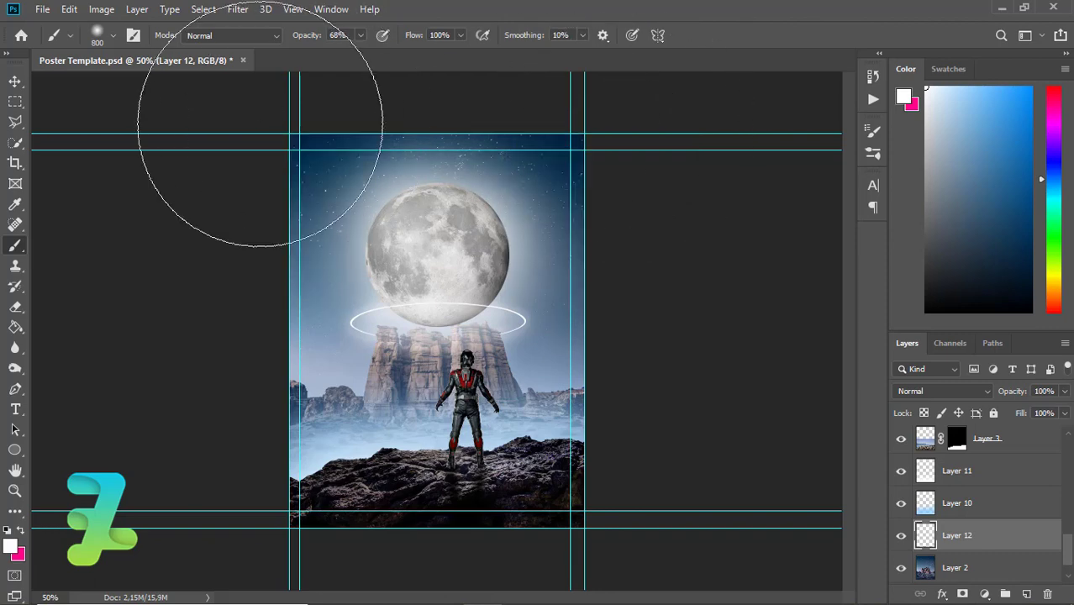
{"action": "left_click", "coordinate": [15, 80]}
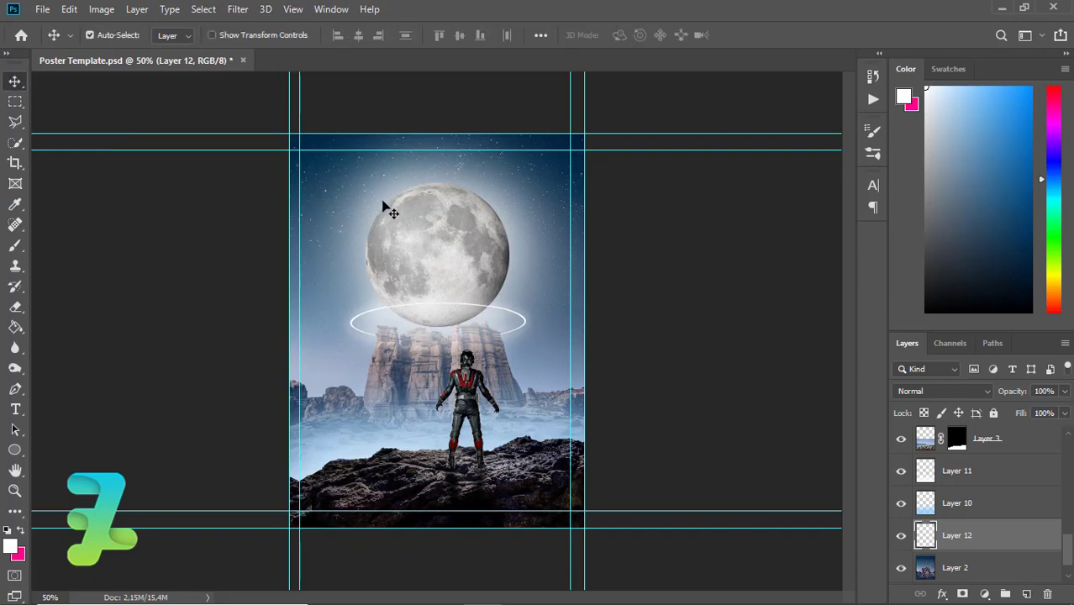
{"action": "left_click", "coordinate": [386, 210]}
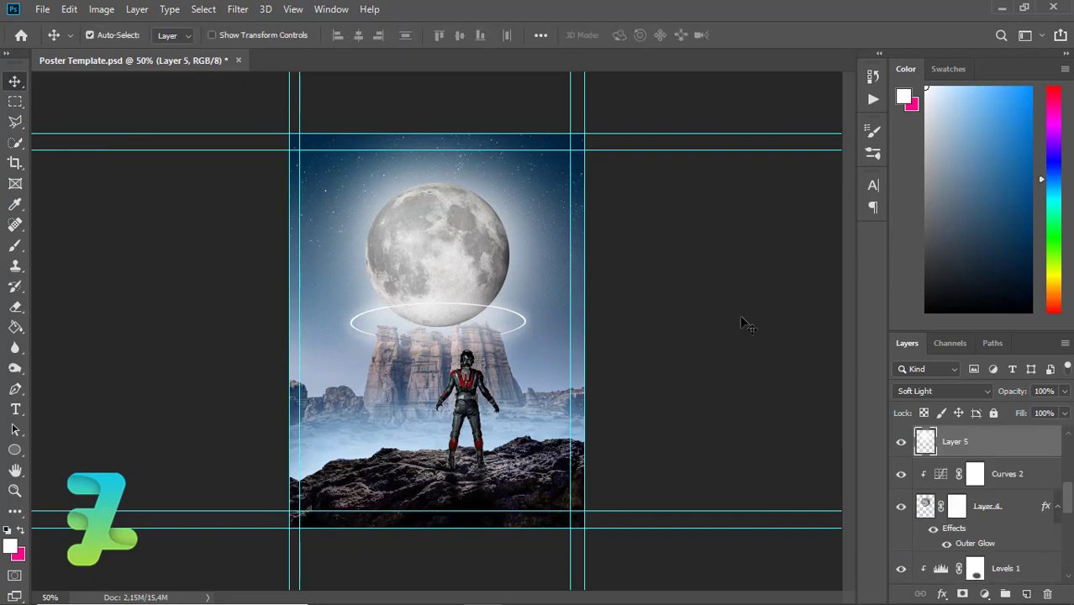
- Lower Layer 4's Outer Glow opacity from 70% to about 13%
{"action": "left_click", "coordinate": [1013, 516]}
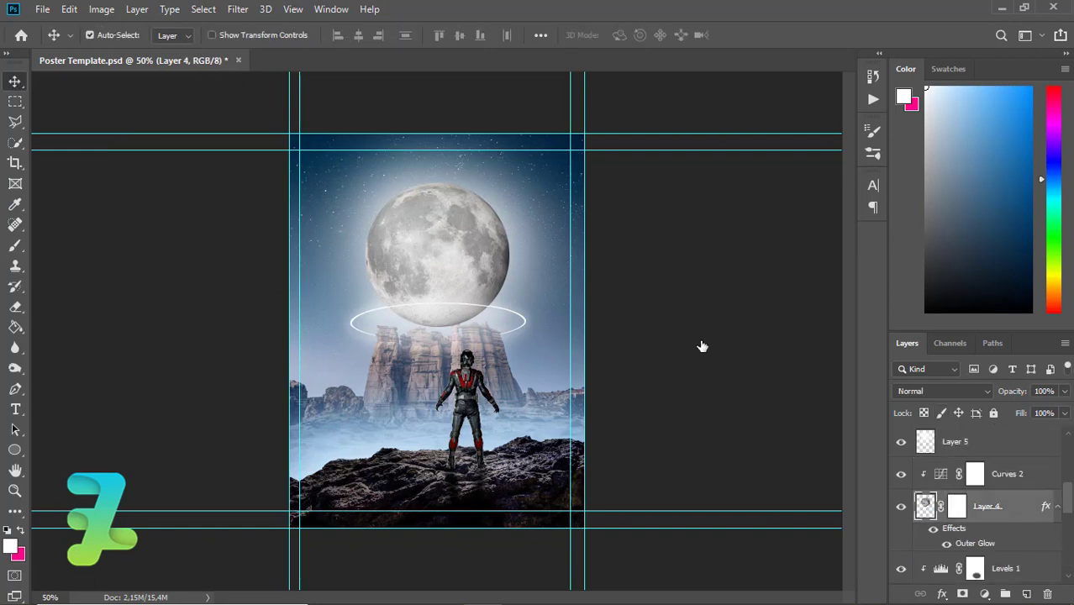
{"action": "key", "text": "h"}
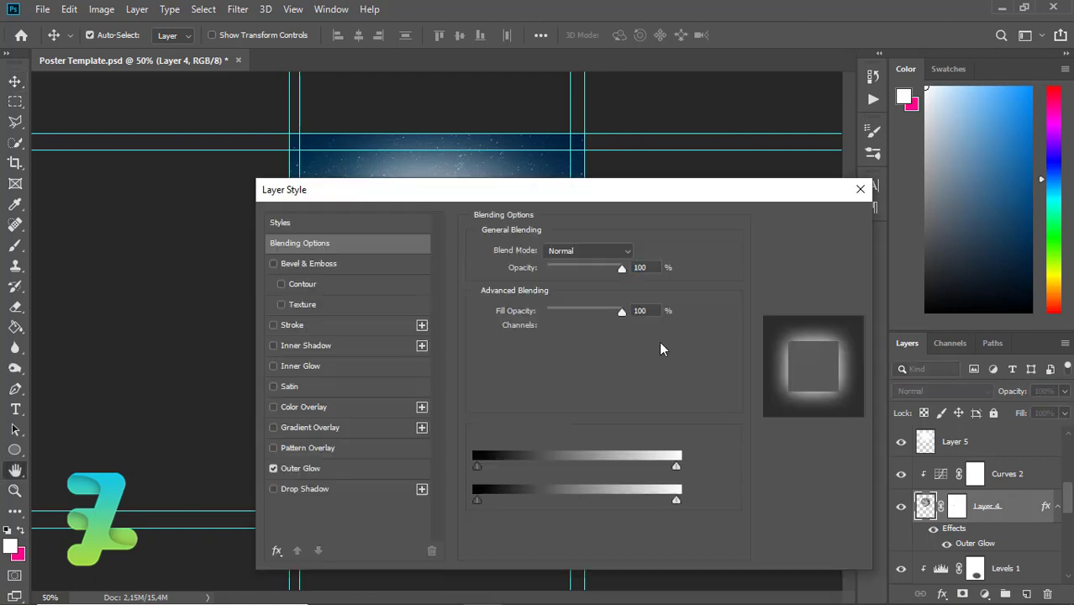
{"action": "left_click", "coordinate": [305, 469]}
{"action": "left_click_drag", "start_coordinate": [516, 200], "coordinate": [837, 207]}
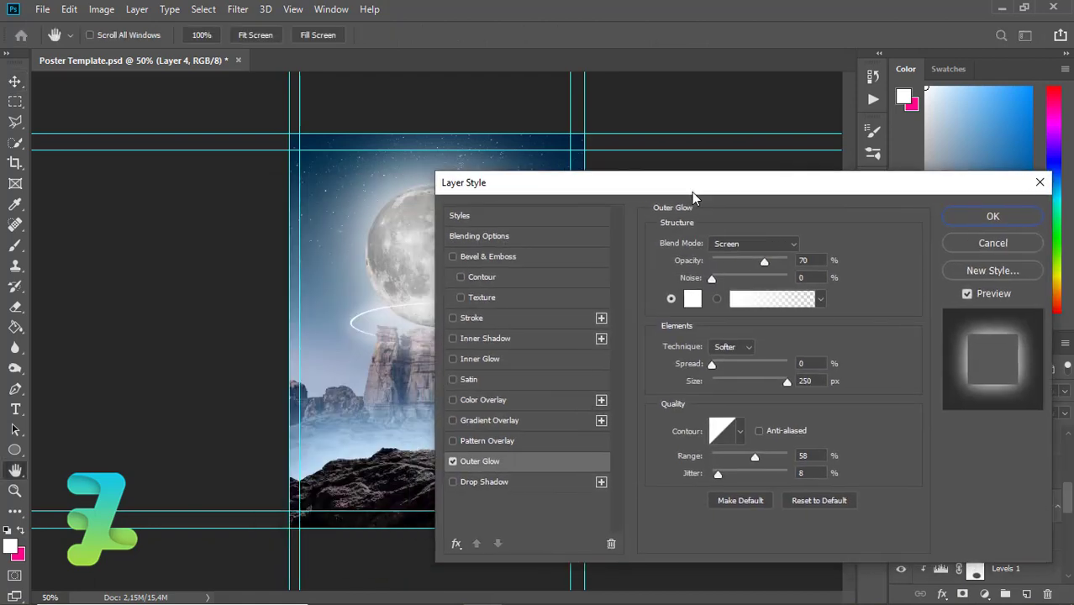
{"action": "left_click_drag", "start_coordinate": [910, 276], "coordinate": [851, 276]}
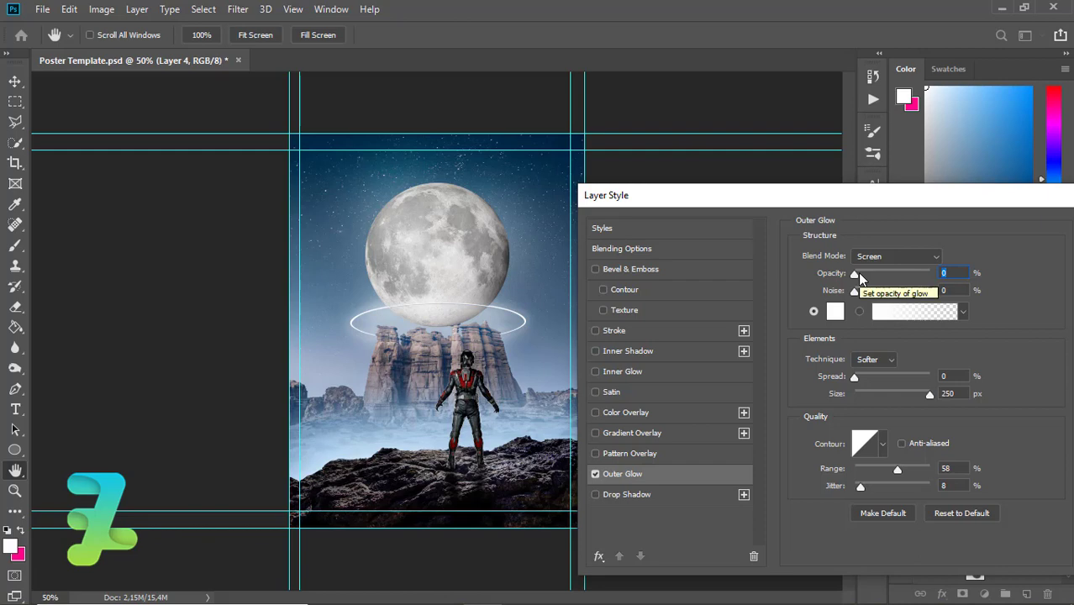
{"action": "left_click_drag", "start_coordinate": [857, 275], "coordinate": [866, 276]}
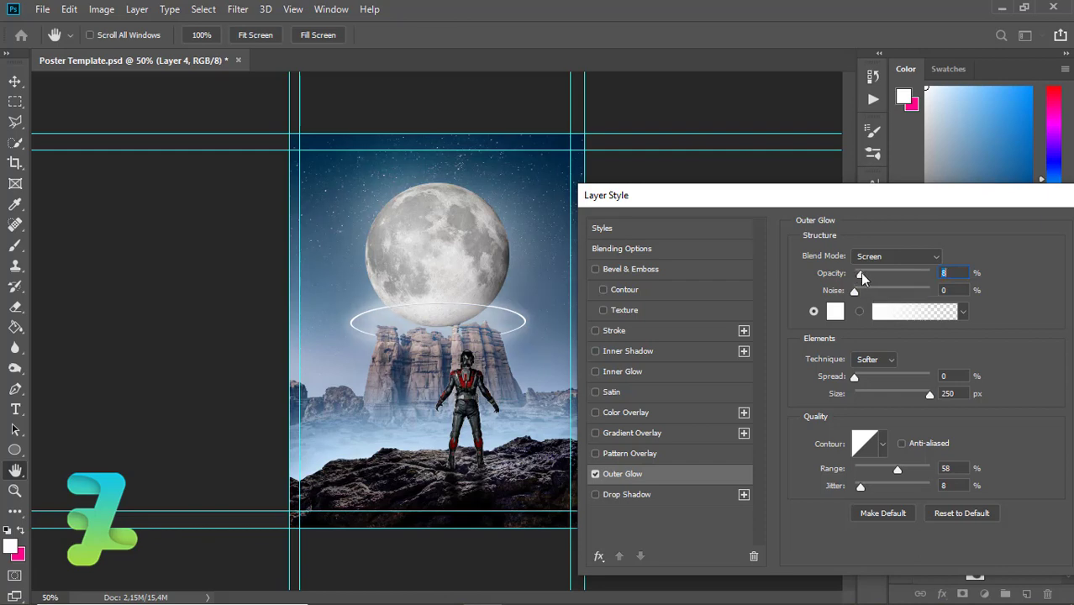
{"action": "left_click_drag", "start_coordinate": [954, 196], "coordinate": [691, 201]}
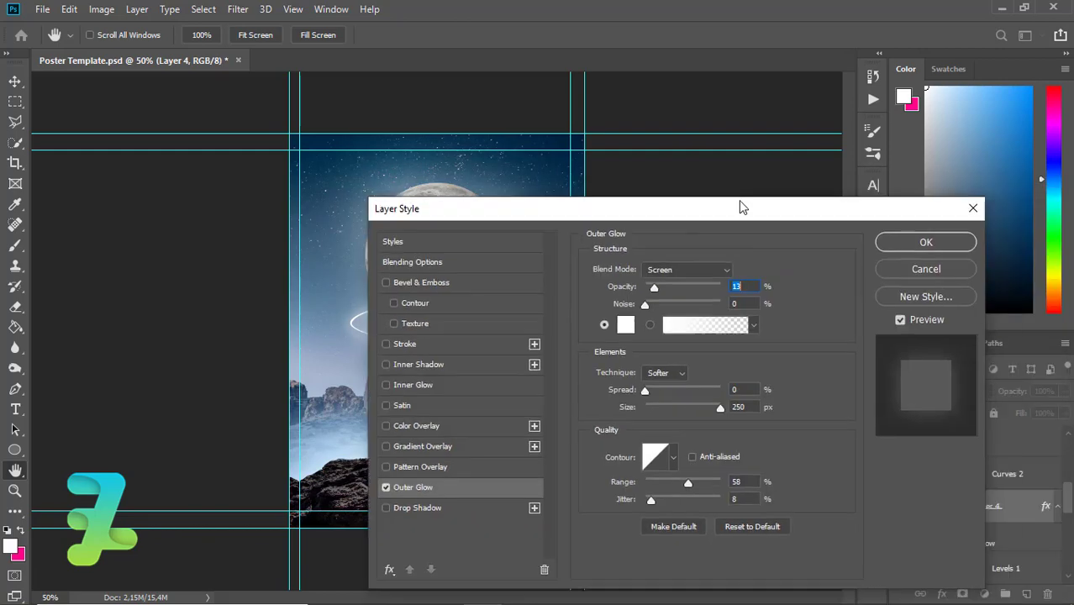
{"action": "left_click", "coordinate": [836, 235]}
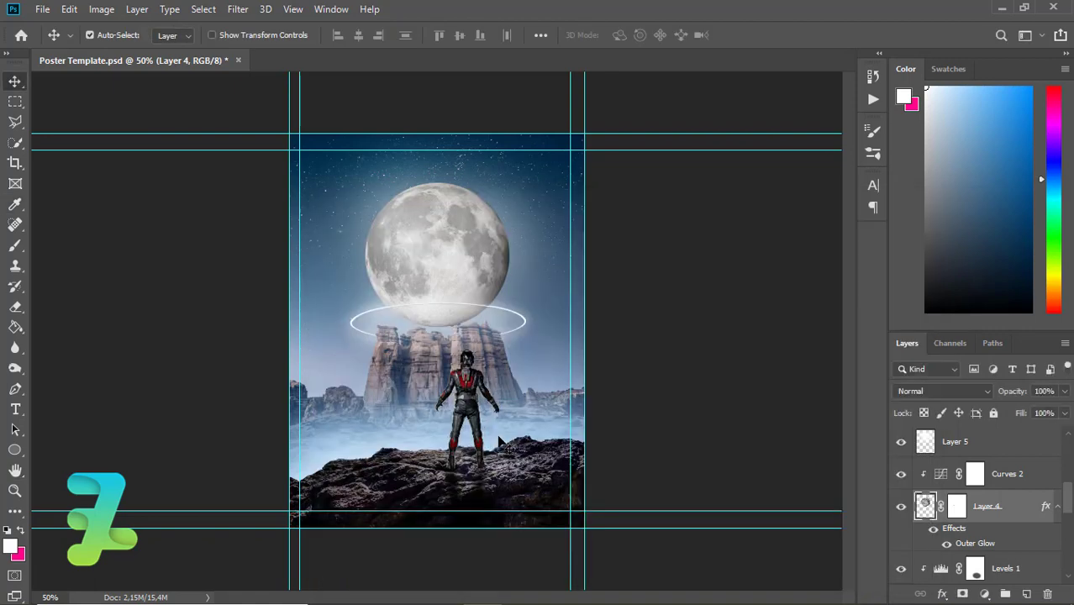
- Set Layer 11's opacity to 68%
{"action": "left_click", "coordinate": [499, 438]}
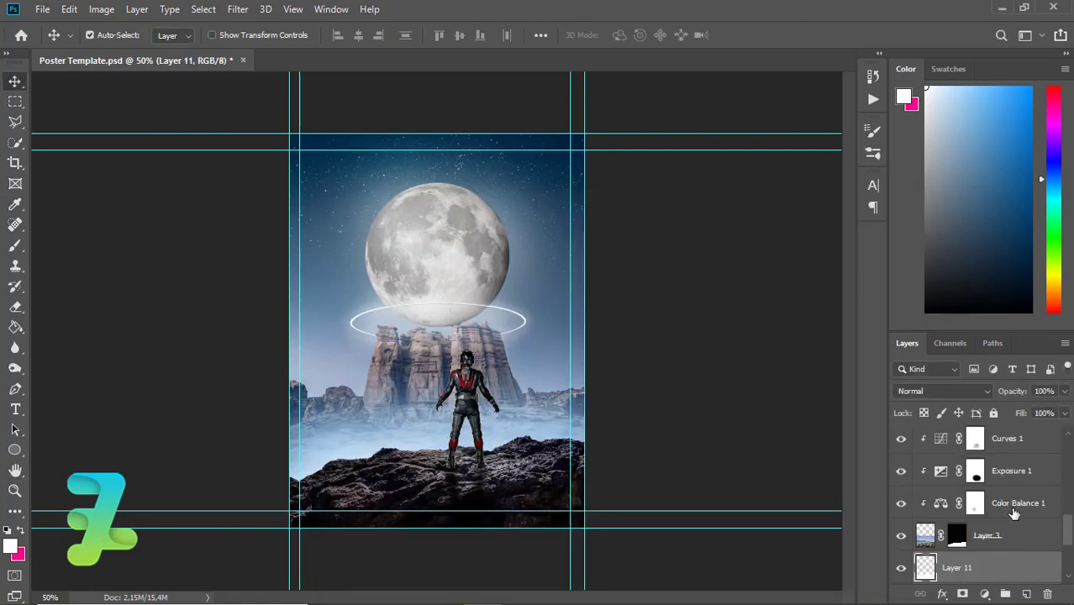
{"action": "left_click", "coordinate": [1064, 391]}
{"action": "left_click_drag", "start_coordinate": [1066, 411], "coordinate": [1034, 412]}
{"action": "left_click", "coordinate": [1022, 565]}
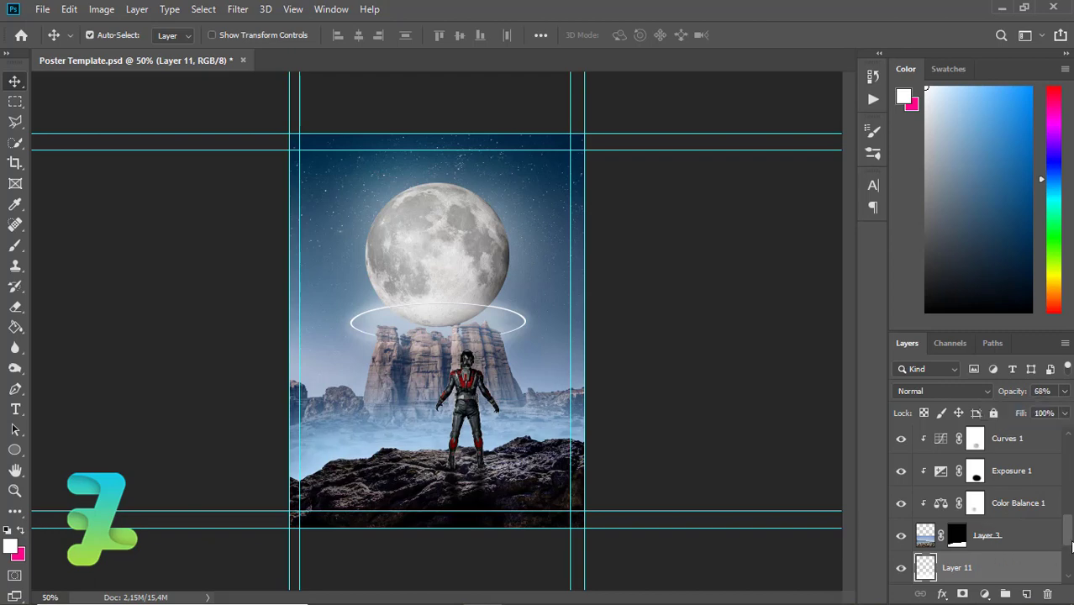
- Fade the light-blue fog on Layer 10 to 80% opacity
{"action": "scroll", "coordinate": [1027, 562], "scroll_direction": "down", "scroll_amount": 3}
{"action": "left_click", "coordinate": [990, 472]}
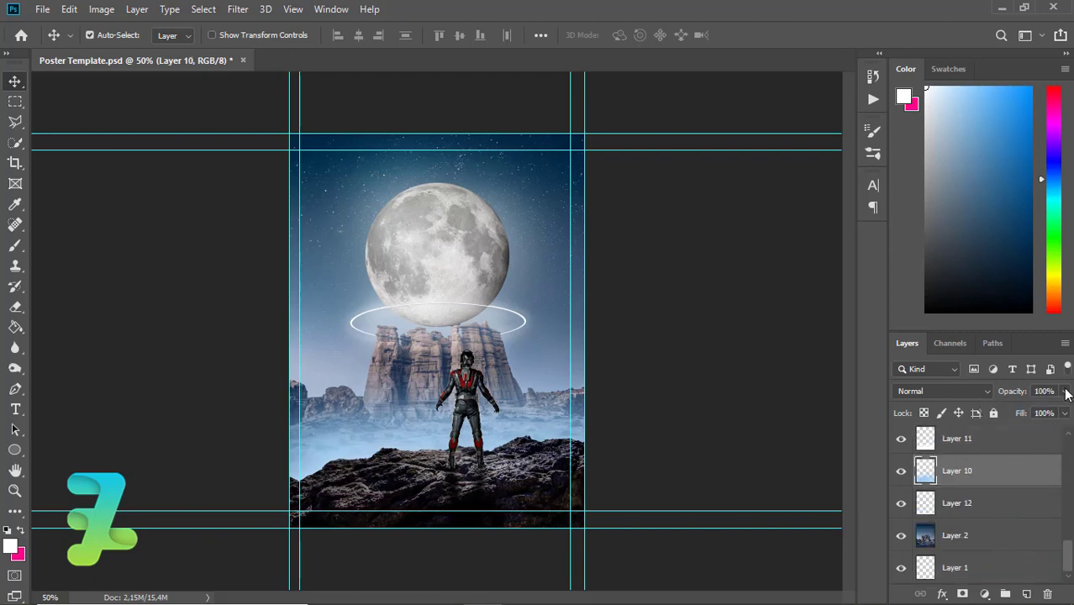
{"action": "left_click", "coordinate": [1066, 392]}
{"action": "left_click_drag", "start_coordinate": [1063, 414], "coordinate": [1054, 415]}
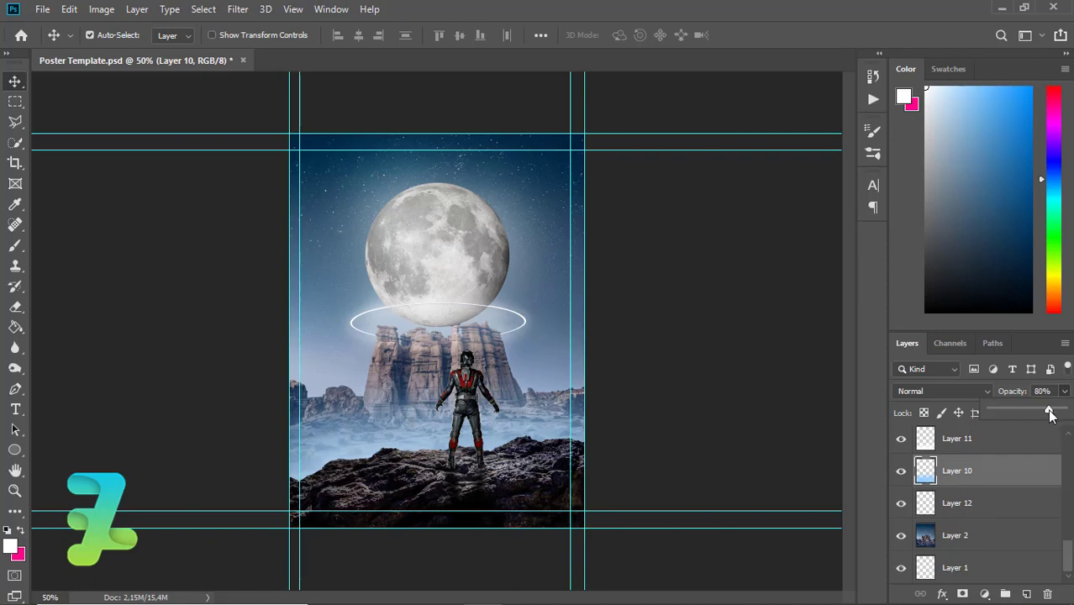
{"action": "scroll", "coordinate": [1068, 504], "scroll_direction": "up", "scroll_amount": 3}
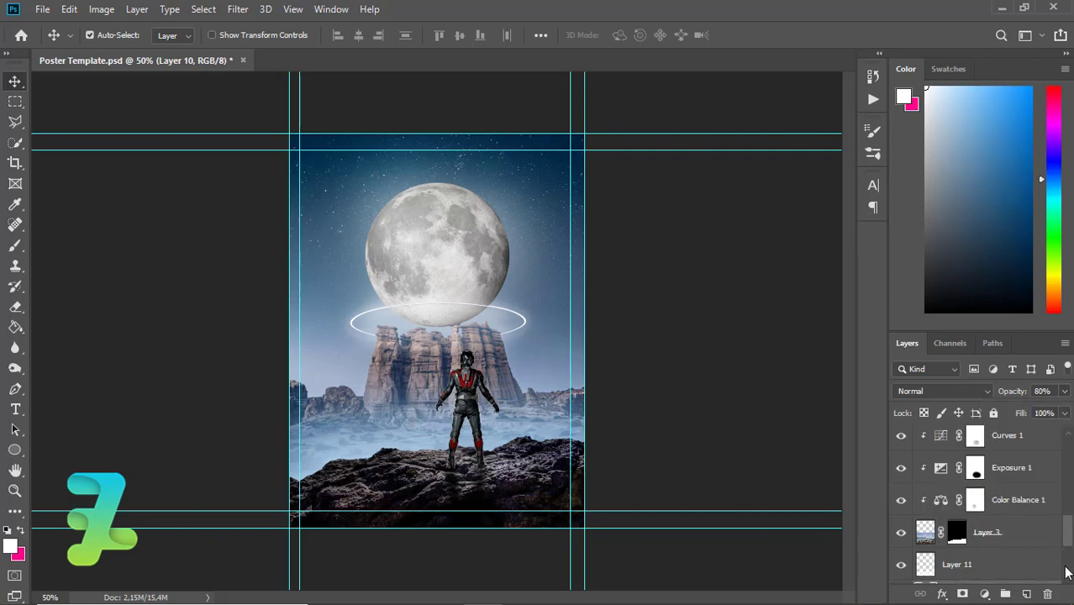
{"action": "scroll", "coordinate": [1061, 524], "scroll_direction": "up", "scroll_amount": 3}
{"action": "scroll", "coordinate": [1009, 495], "scroll_direction": "up", "scroll_amount": 2}
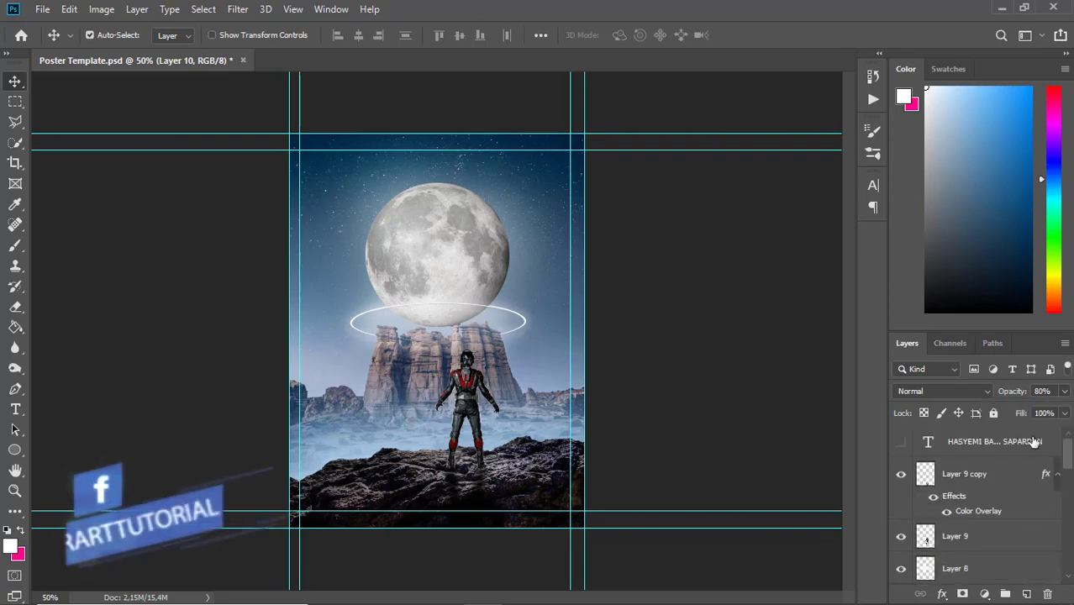
- Add a Selective Color layer over Layer 9 copy: Blues Cyan -73, Magenta -27, Yellow +12, Black +66
{"action": "left_click", "coordinate": [975, 476]}
{"action": "left_click", "coordinate": [984, 594]}
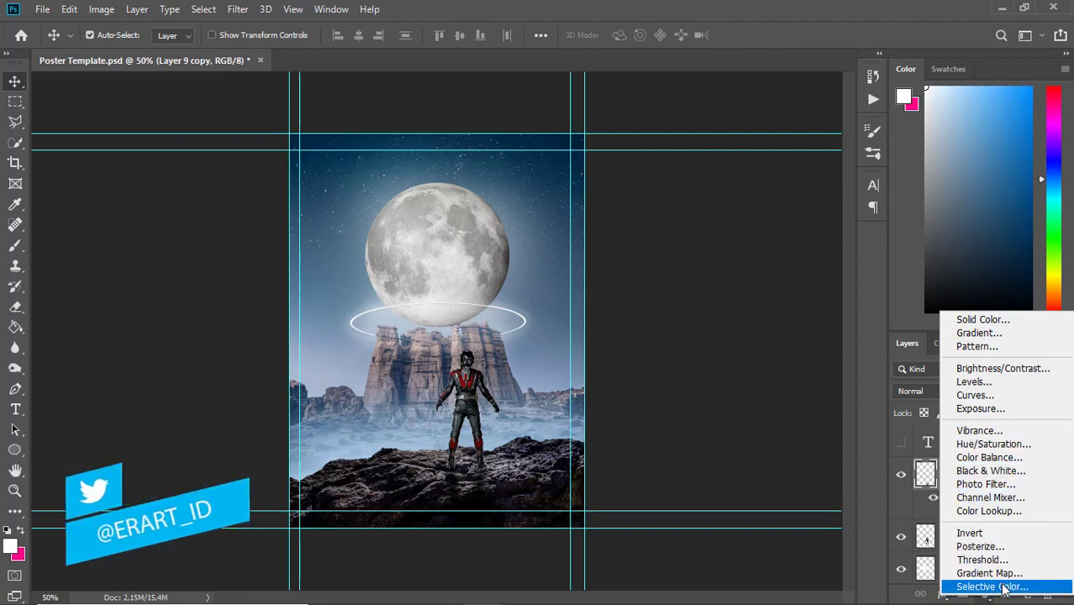
{"action": "left_click", "coordinate": [996, 587]}
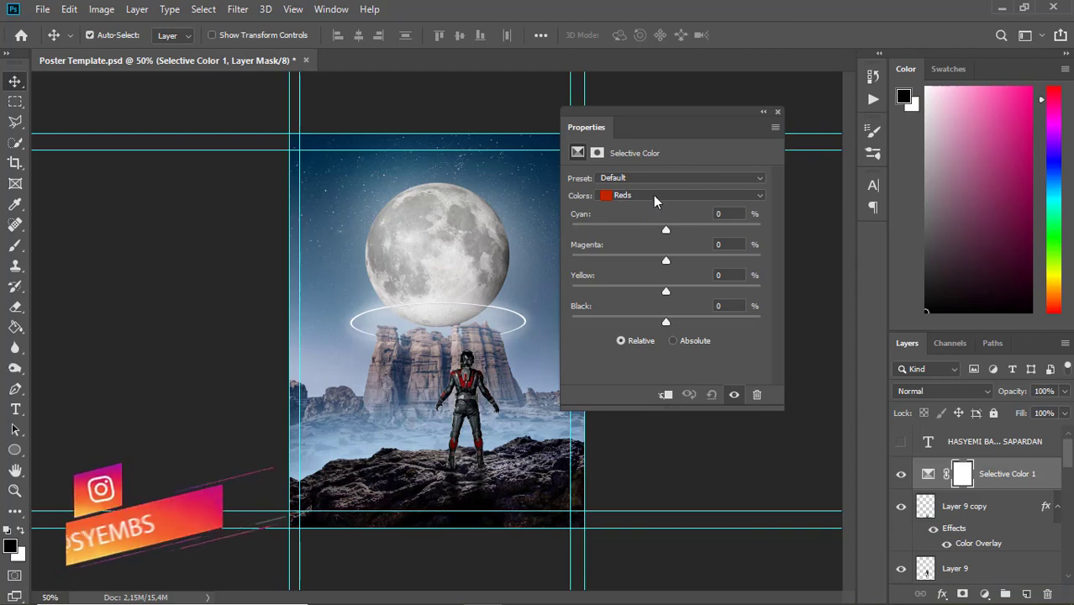
{"action": "left_click", "coordinate": [653, 195]}
{"action": "left_click", "coordinate": [641, 258]}
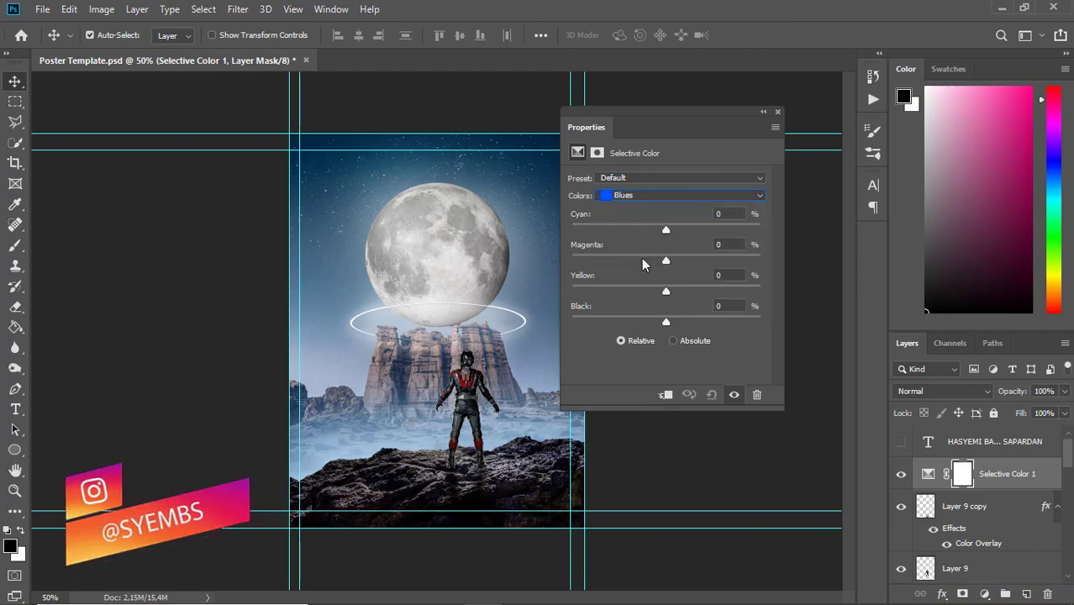
{"action": "mouse_move", "coordinate": [665, 229]}
{"action": "left_mouse_down"}
{"action": "mouse_move", "coordinate": [650, 227]}
{"action": "mouse_move", "coordinate": [719, 247]}
{"action": "mouse_move", "coordinate": [596, 260]}
{"action": "left_mouse_up"}
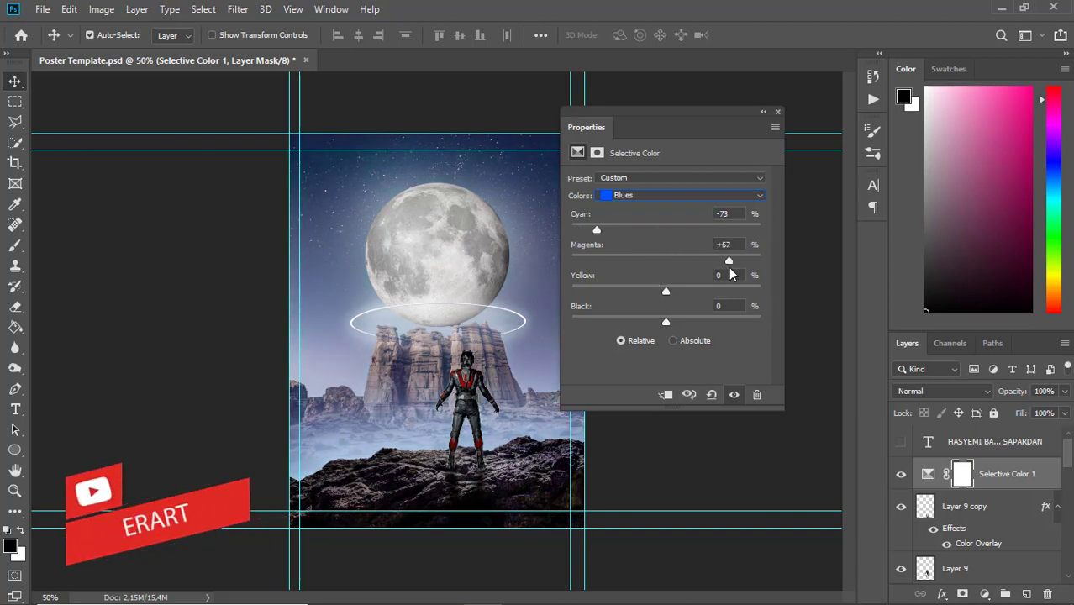
{"action": "mouse_move", "coordinate": [730, 268]}
{"action": "left_mouse_down"}
{"action": "mouse_move", "coordinate": [633, 273]}
{"action": "mouse_move", "coordinate": [604, 291]}
{"action": "mouse_move", "coordinate": [757, 339]}
{"action": "mouse_move", "coordinate": [689, 335]}
{"action": "mouse_move", "coordinate": [779, 343]}
{"action": "left_mouse_up"}
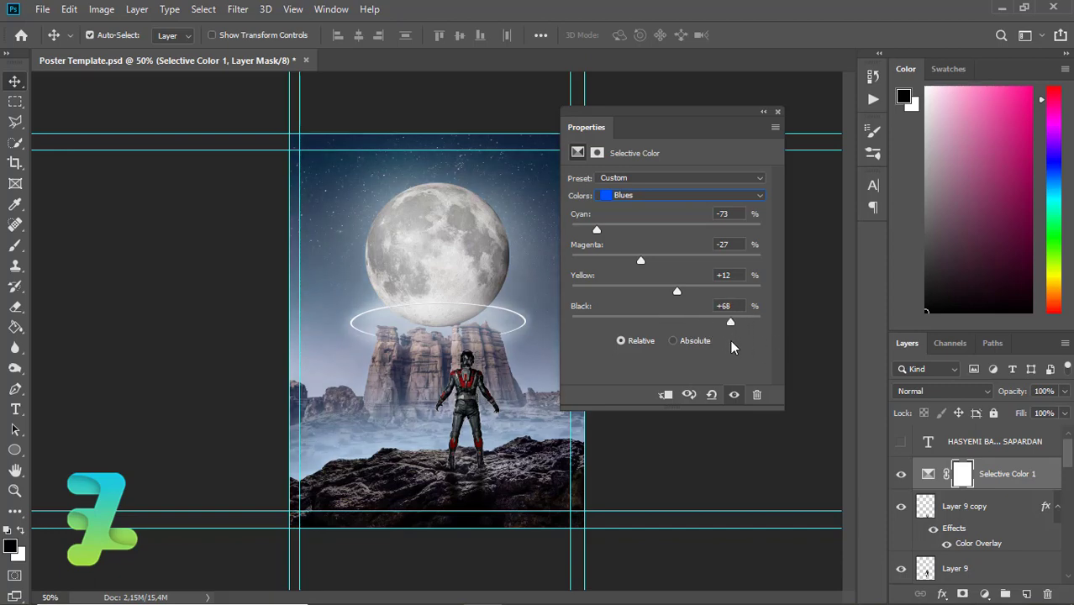
{"action": "left_click", "coordinate": [778, 111]}
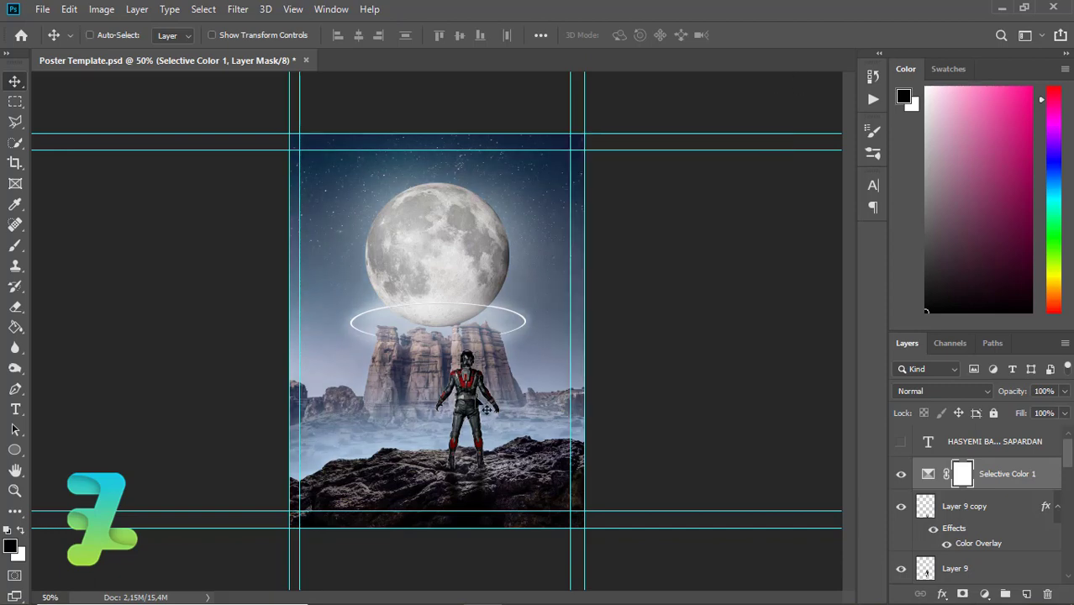
- At 100% zoom, insert empty Layer 13 directly below Layer 9, above Layer 8
{"action": "key", "text": "ctrl+plus"}
{"action": "key", "text": "ctrl+plus"}
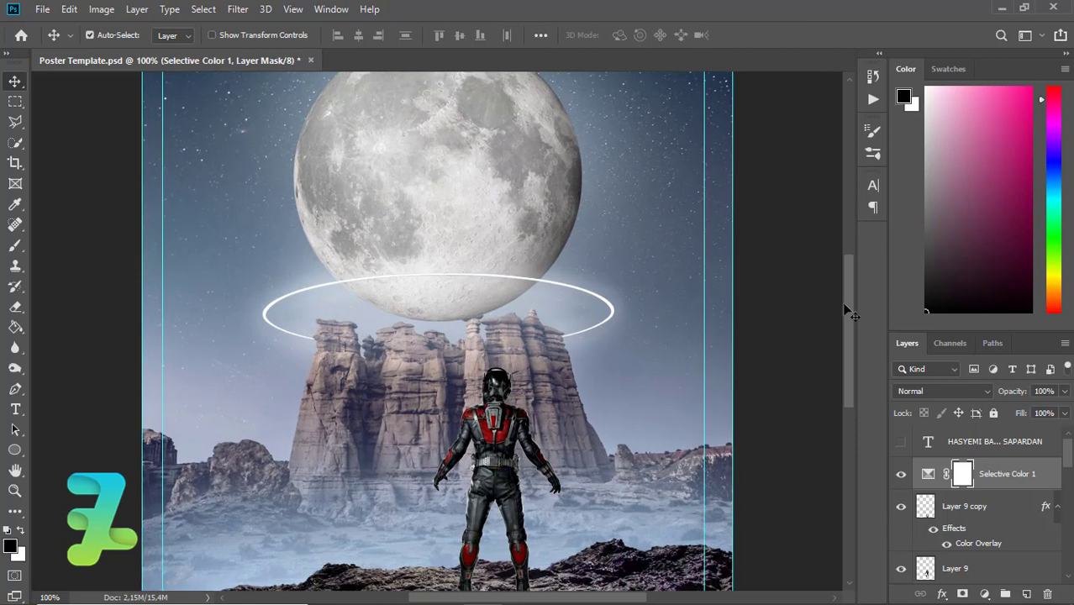
{"action": "left_click_drag", "start_coordinate": [845, 300], "coordinate": [846, 321]}
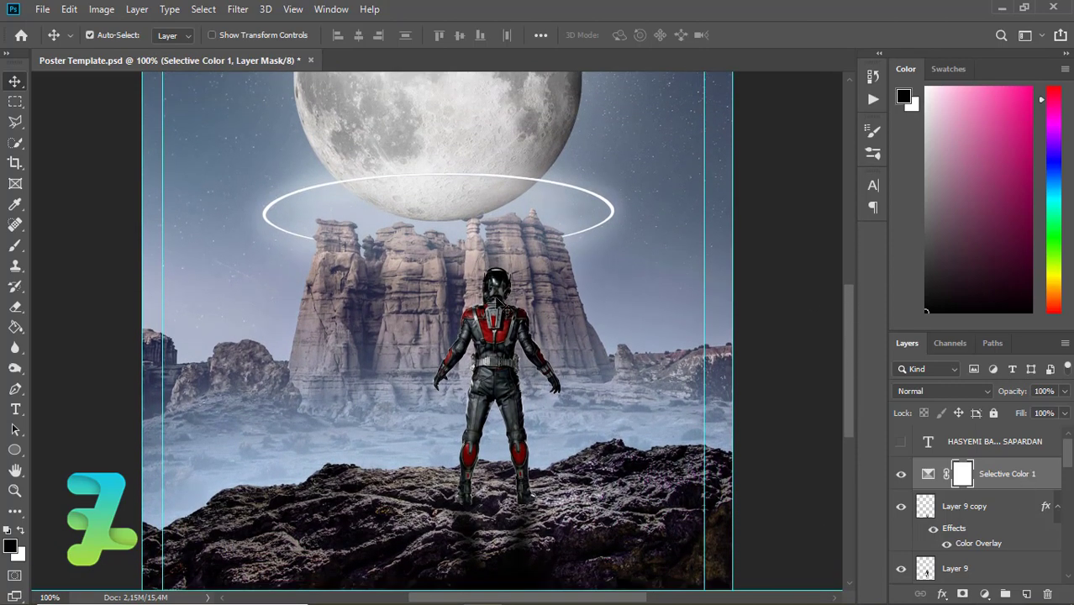
{"action": "left_click", "coordinate": [498, 311]}
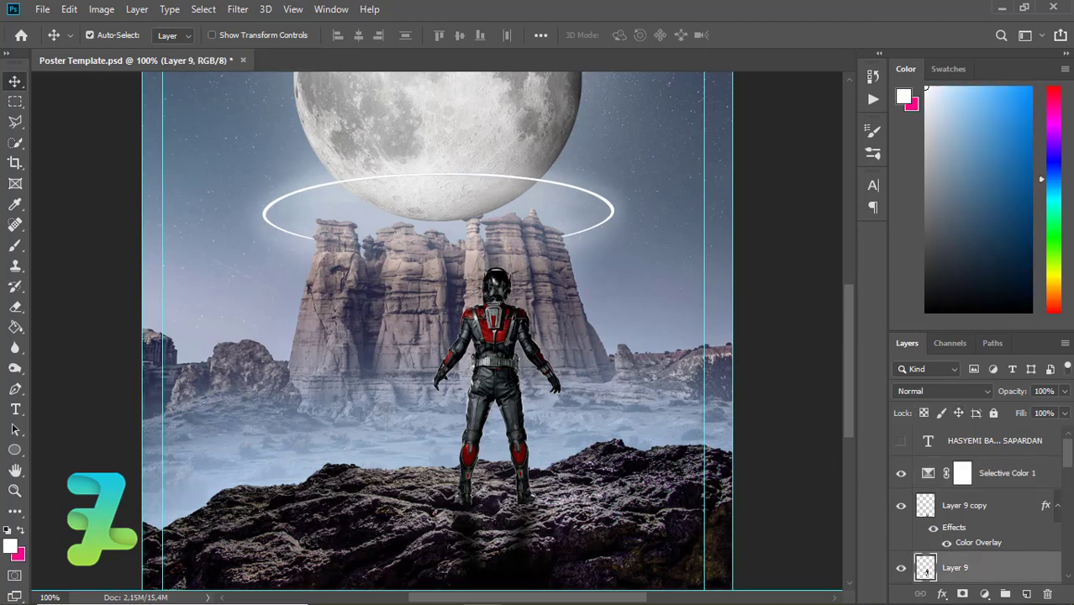
{"action": "scroll", "coordinate": [981, 504], "scroll_direction": "down", "scroll_amount": 3}
{"action": "key", "text": "shift+alt+f"}
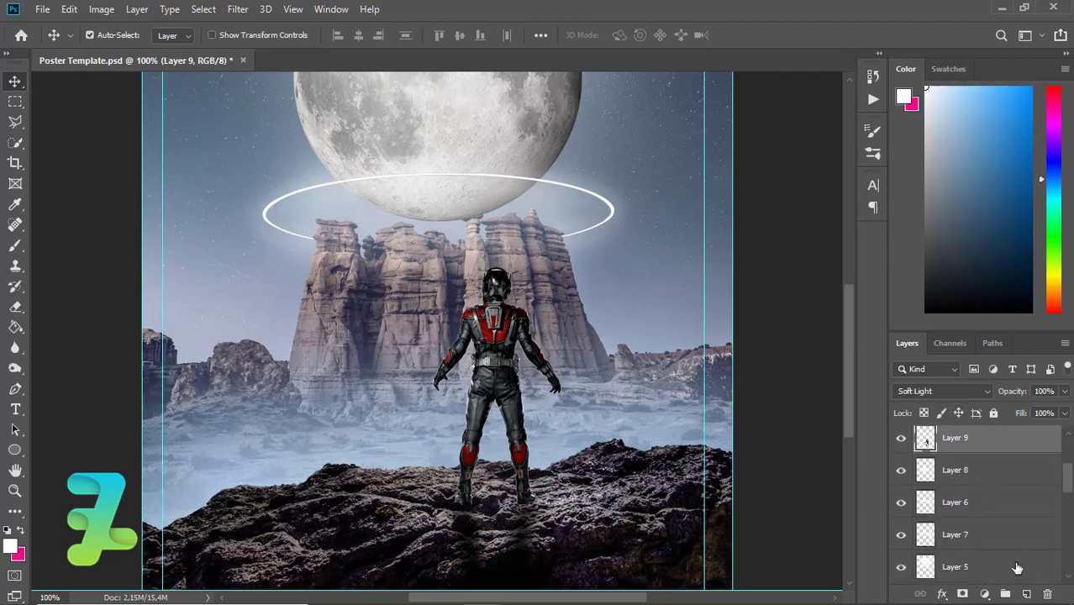
{"action": "left_click", "coordinate": [1026, 595], "text": "ctrl"}
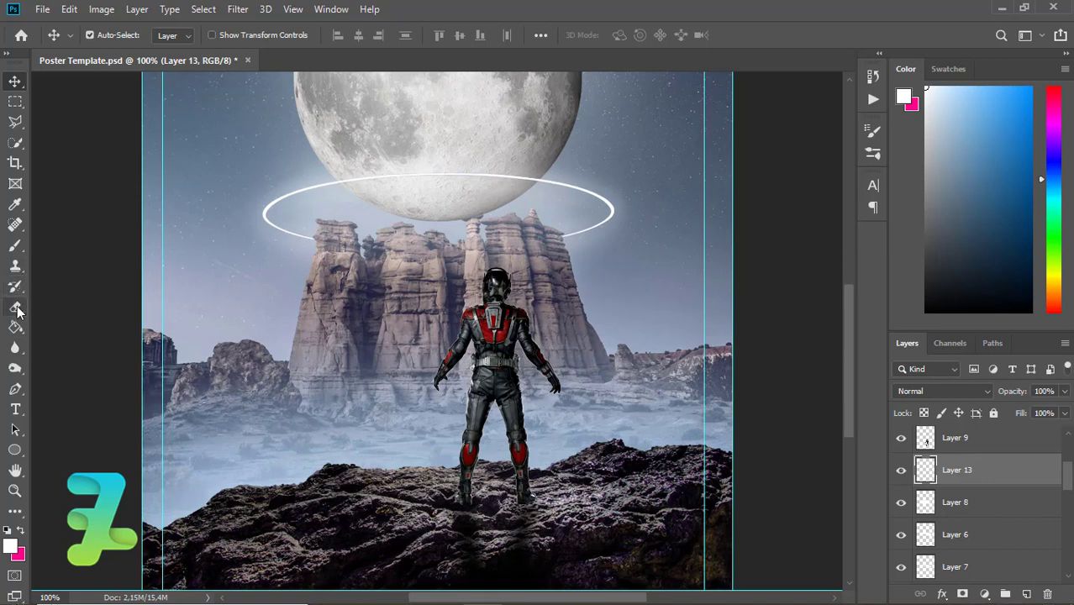
- Set up the Brush tool with a black #000000 foreground colour
{"action": "left_click", "coordinate": [15, 245]}
{"action": "left_click", "coordinate": [10, 547]}
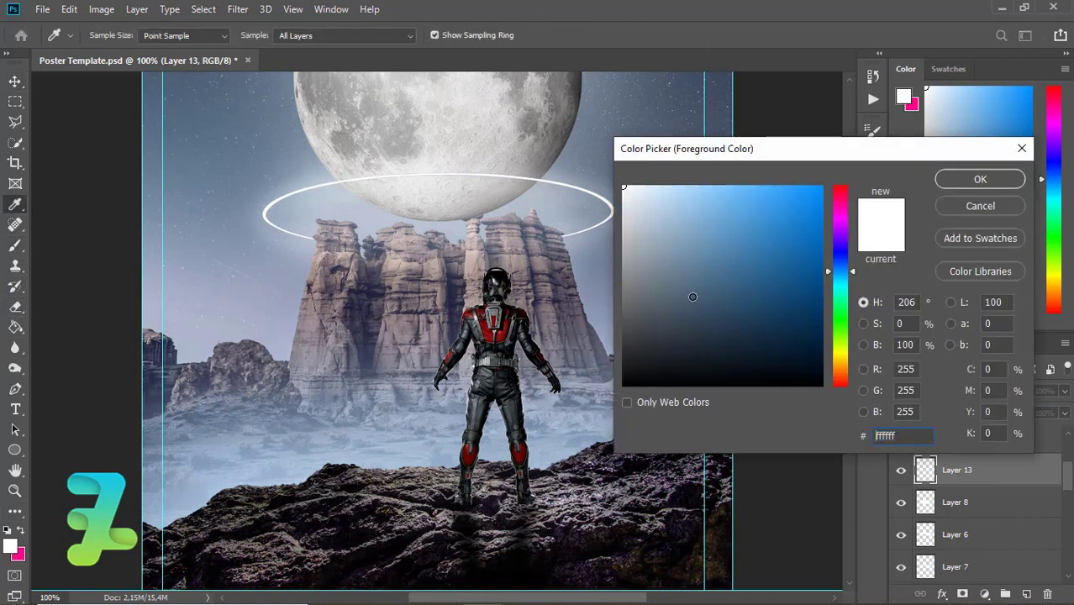
{"action": "type", "text": "000000"}
{"action": "left_click", "coordinate": [969, 178]}
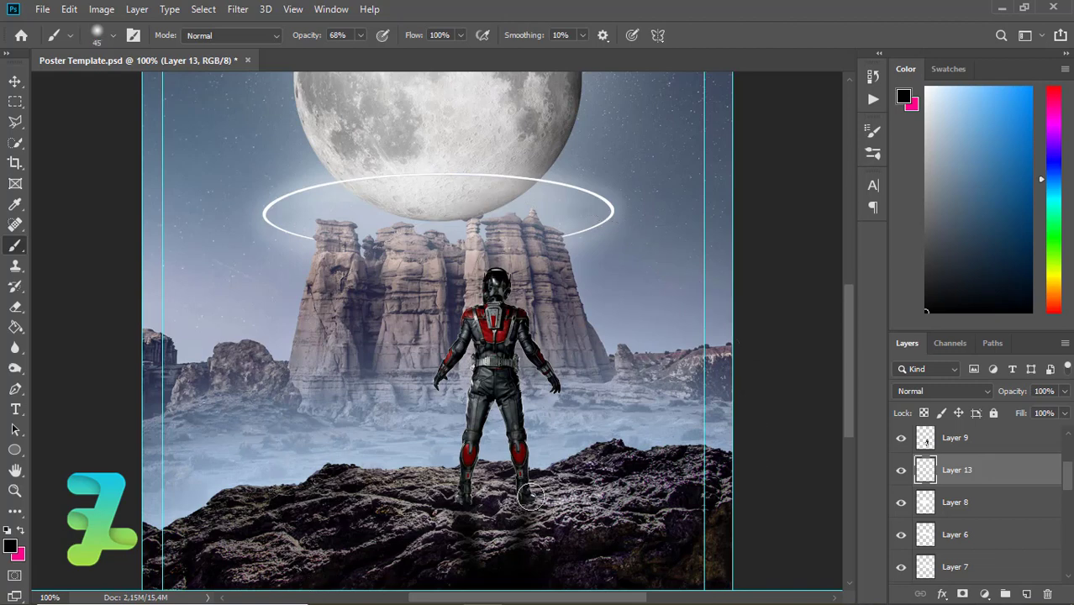
- Brush a soft black contact shadow under Ant-Man's feet on Layer 13
{"action": "left_click_drag", "start_coordinate": [484, 502], "coordinate": [507, 508]}
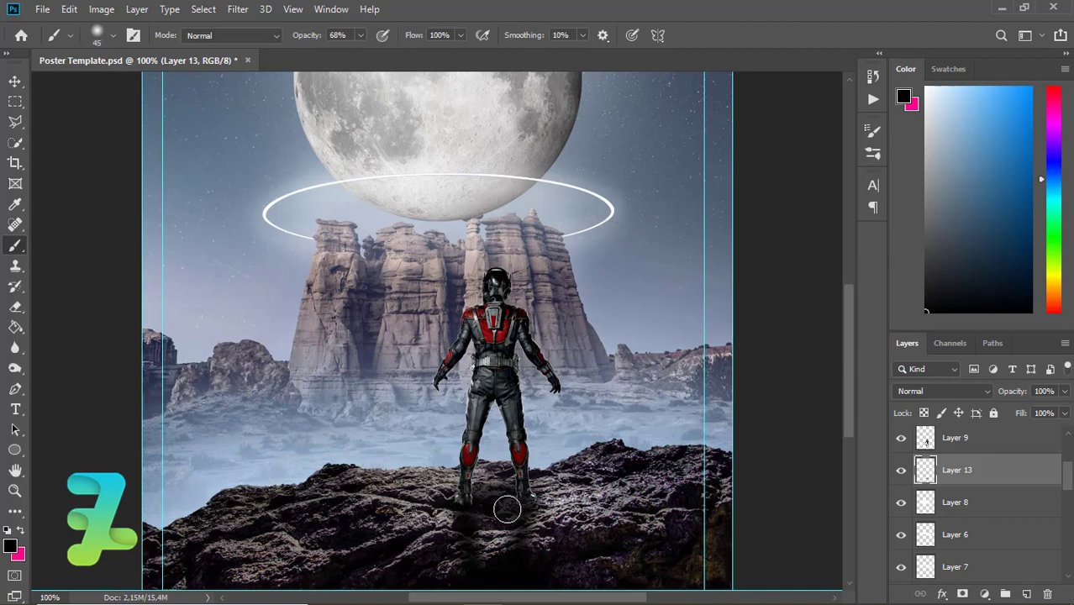
{"action": "key", "text": "ctrl+z"}
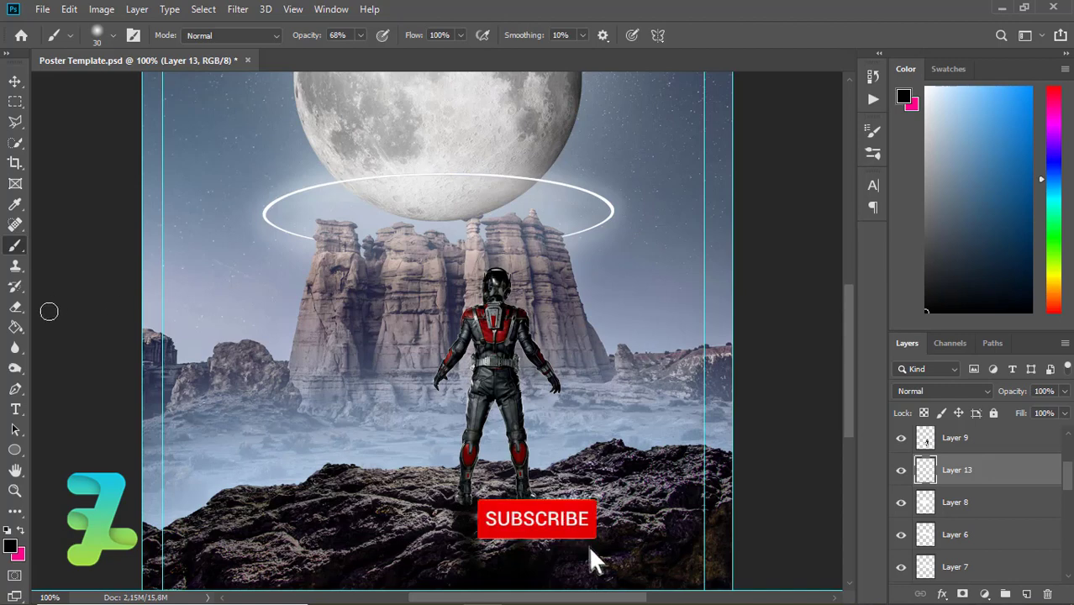
{"action": "left_click", "coordinate": [16, 347]}
{"action": "left_click", "coordinate": [928, 439]}
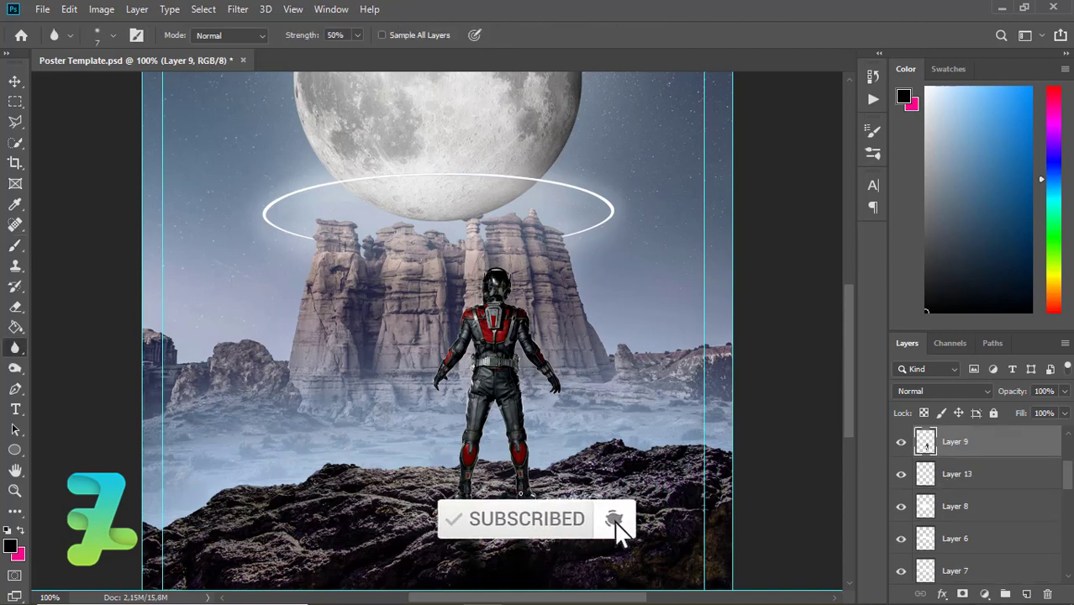
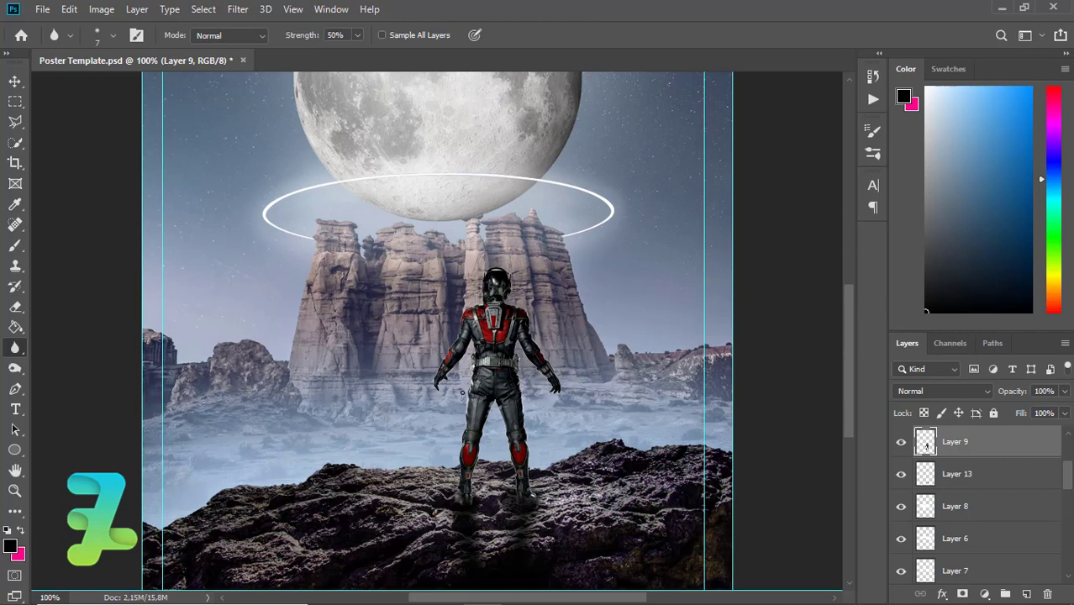
- Give Layer 9 a white Overlay inner glow at 79% opacity, 36% choke and 9 px size
{"action": "double_click", "coordinate": [1013, 444]}
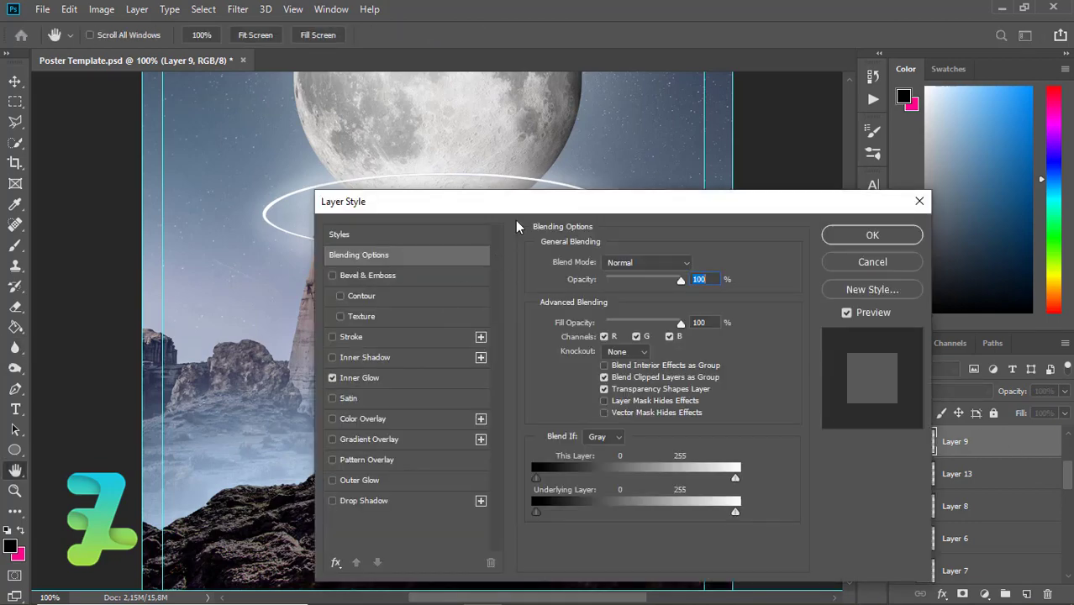
{"action": "left_click_drag", "start_coordinate": [526, 202], "coordinate": [767, 191]}
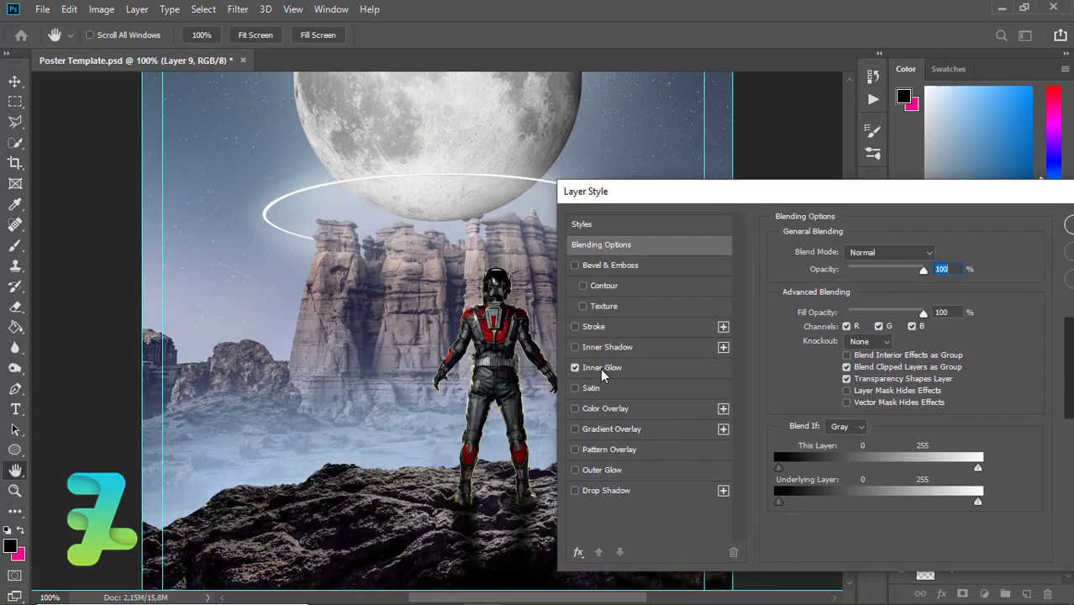
{"action": "left_click", "coordinate": [600, 368]}
{"action": "left_click", "coordinate": [813, 307]}
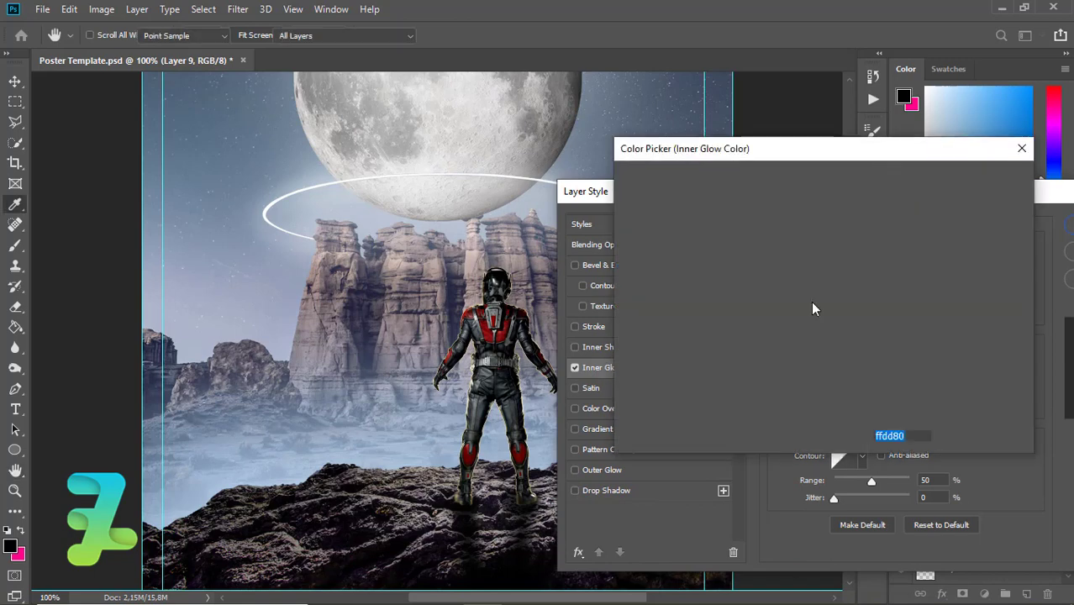
{"action": "left_click", "coordinate": [624, 187]}
{"action": "left_click", "coordinate": [954, 179]}
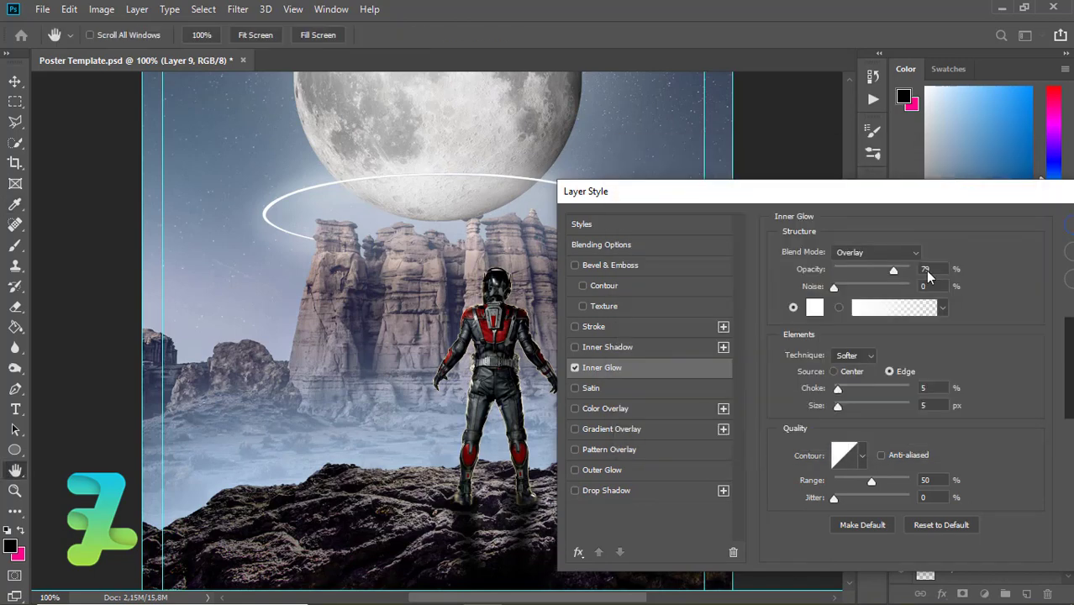
{"action": "mouse_move", "coordinate": [839, 407]}
{"action": "left_mouse_down"}
{"action": "mouse_move", "coordinate": [851, 407]}
{"action": "mouse_move", "coordinate": [839, 391]}
{"action": "mouse_move", "coordinate": [816, 392]}
{"action": "left_mouse_up"}
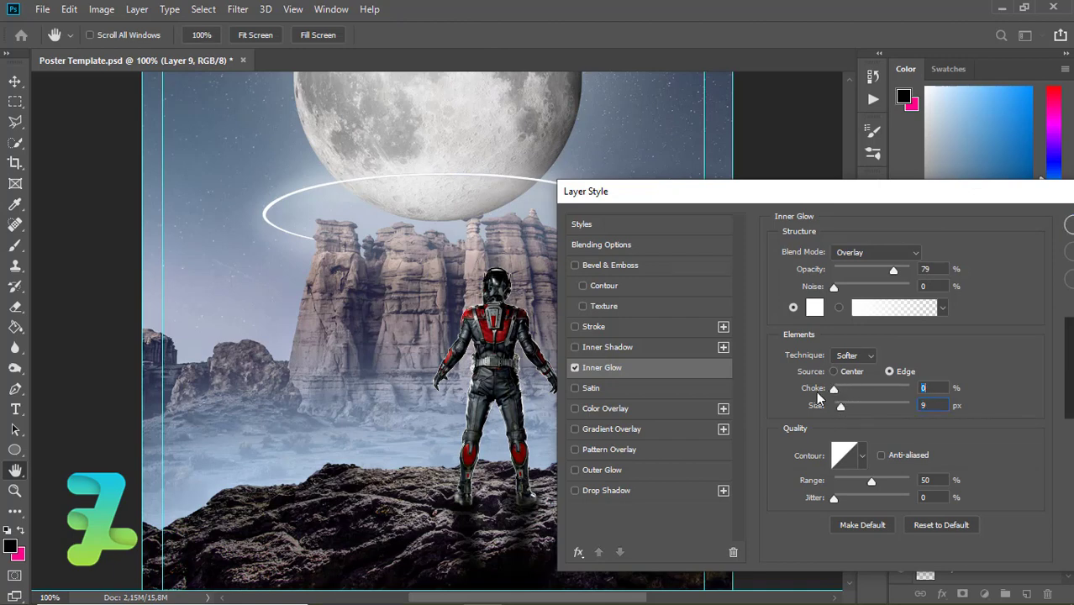
{"action": "key", "text": "Down"}
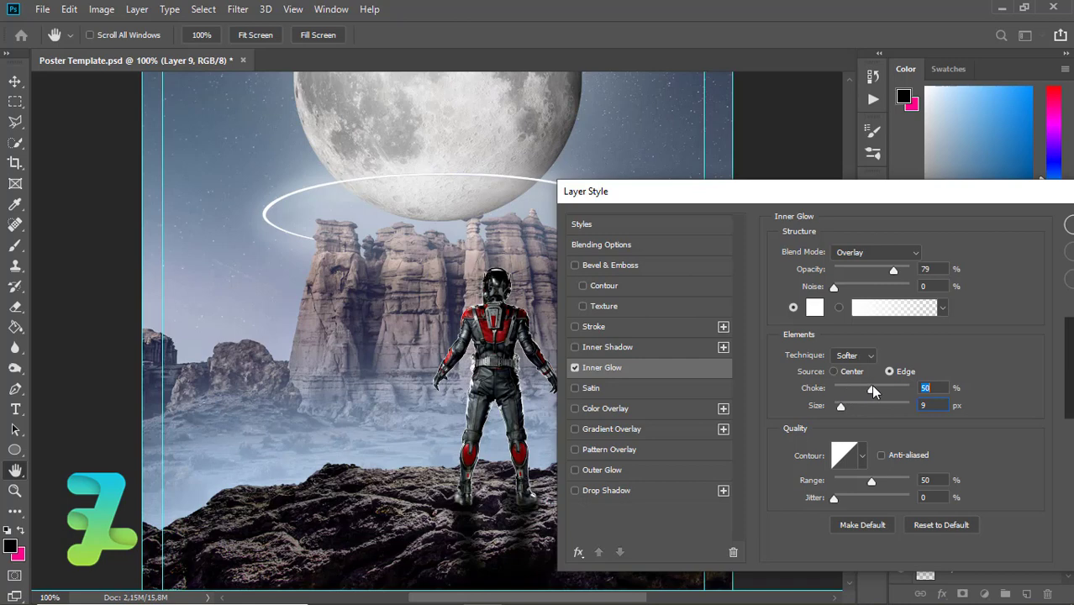
{"action": "key", "text": "Down"}
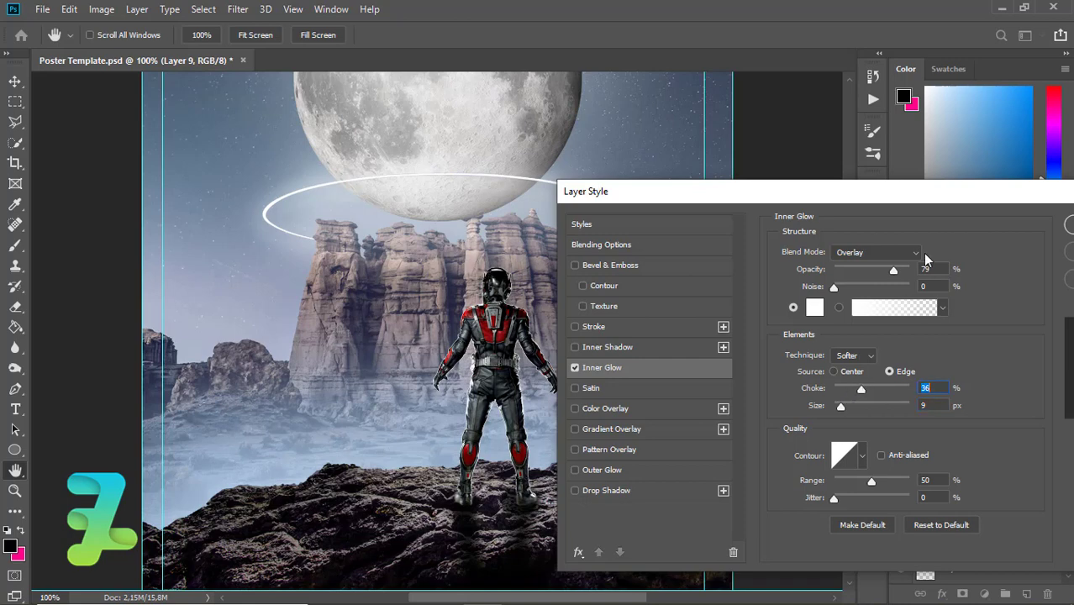
{"action": "left_click_drag", "start_coordinate": [955, 194], "coordinate": [824, 207]}
- Apply the inner glow and add a Brightness/Contrast adjustment layer clipped to Layer 9
{"action": "left_click", "coordinate": [979, 238]}
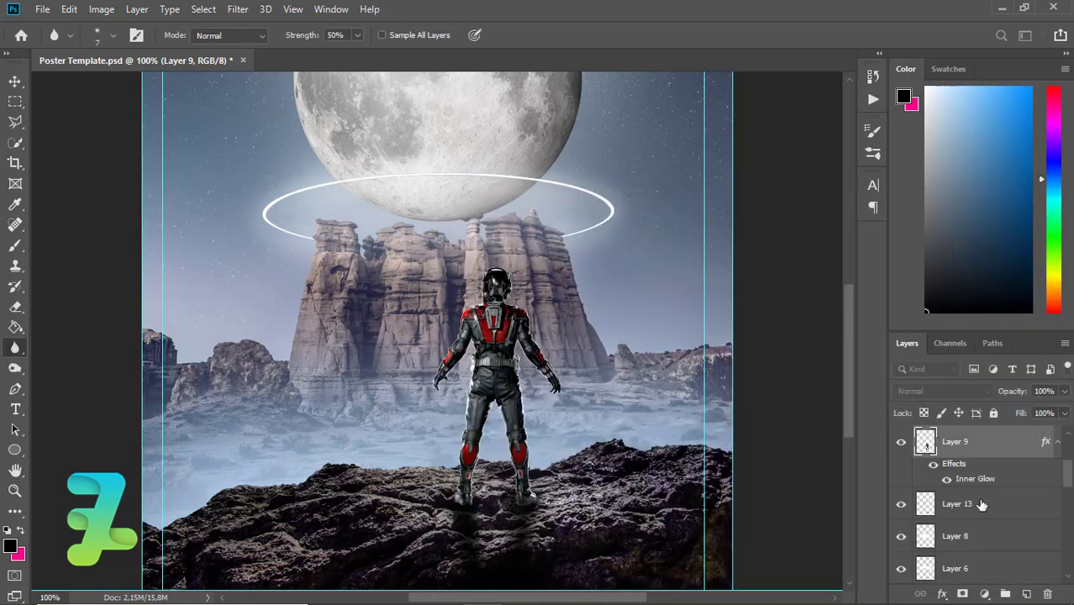
{"action": "left_click", "coordinate": [985, 593]}
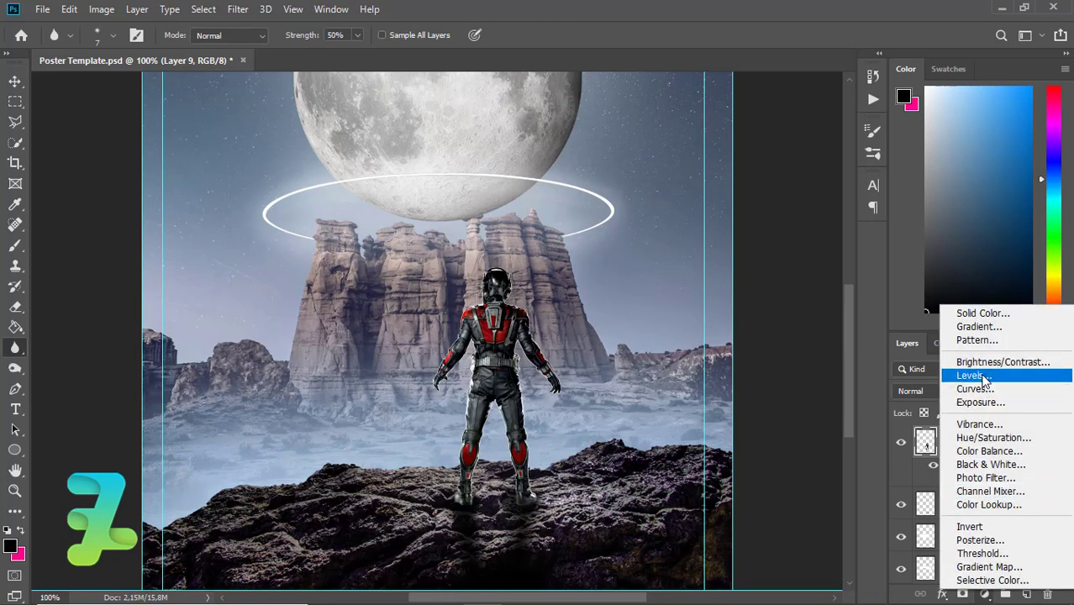
{"action": "left_click", "coordinate": [999, 362]}
{"action": "right_click", "coordinate": [1002, 445]}
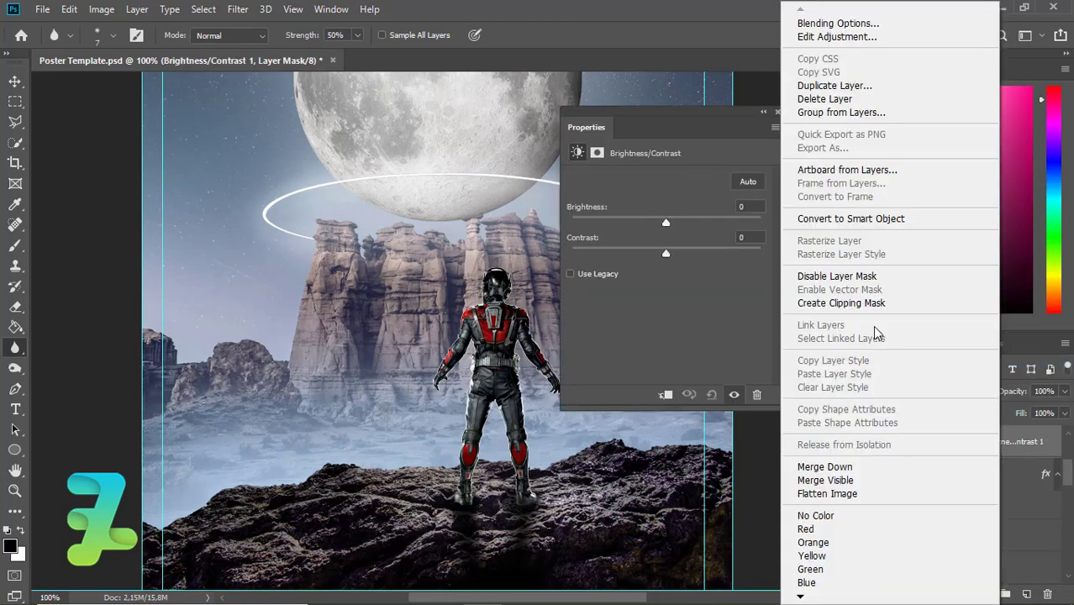
{"action": "left_click", "coordinate": [832, 300]}
- Set the clipped adjustment to brightness -77 and contrast -4, then reselect Layer 9
{"action": "left_click_drag", "start_coordinate": [665, 222], "coordinate": [617, 222]}
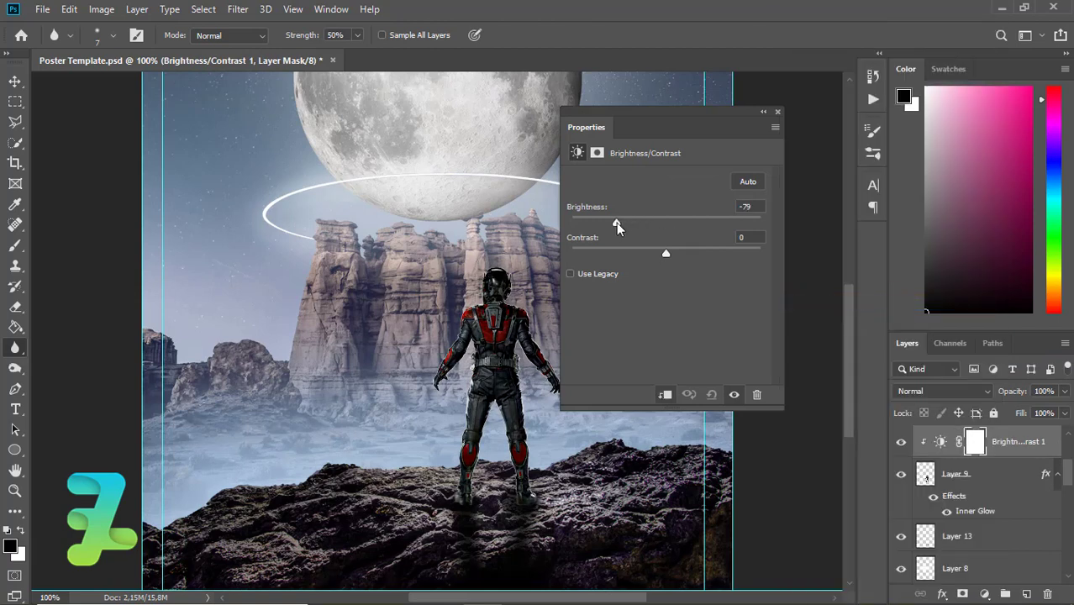
{"action": "mouse_move", "coordinate": [666, 253]}
{"action": "left_mouse_down"}
{"action": "mouse_move", "coordinate": [698, 253]}
{"action": "mouse_move", "coordinate": [651, 258]}
{"action": "left_mouse_up"}
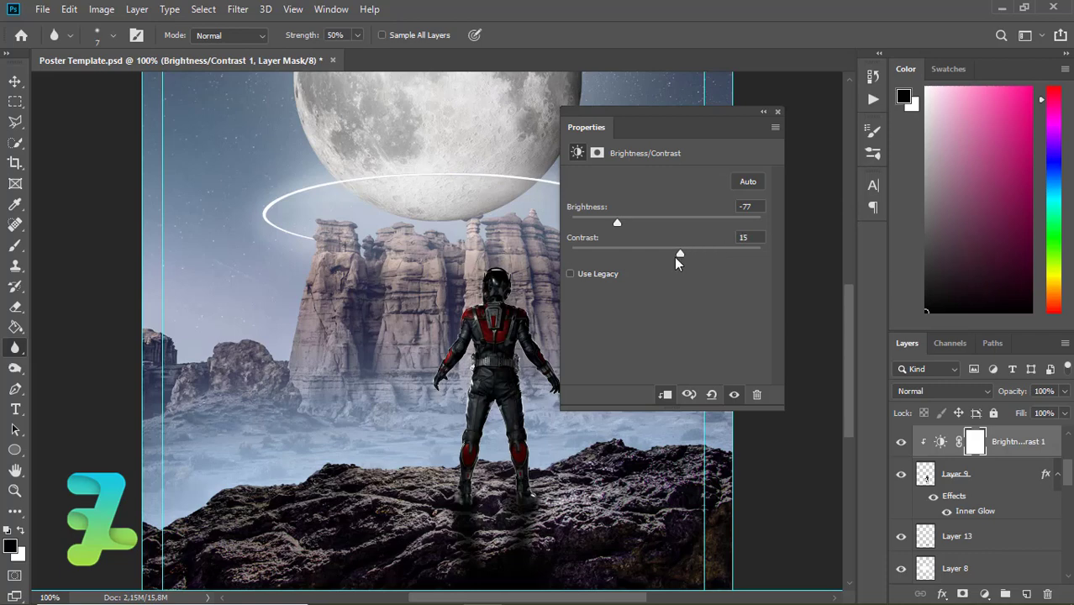
{"action": "left_click", "coordinate": [778, 112]}
{"action": "left_click", "coordinate": [1012, 481]}
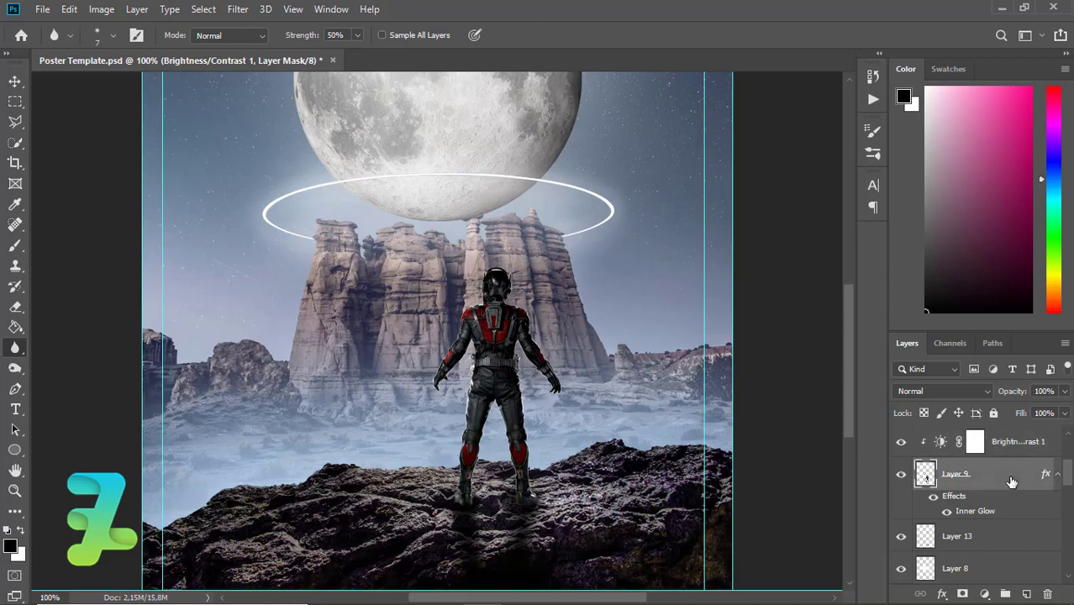
- Reduce Layer 9's inner glow to 35% choke and 6 px size, then zoom out
{"action": "double_click", "coordinate": [1012, 481]}
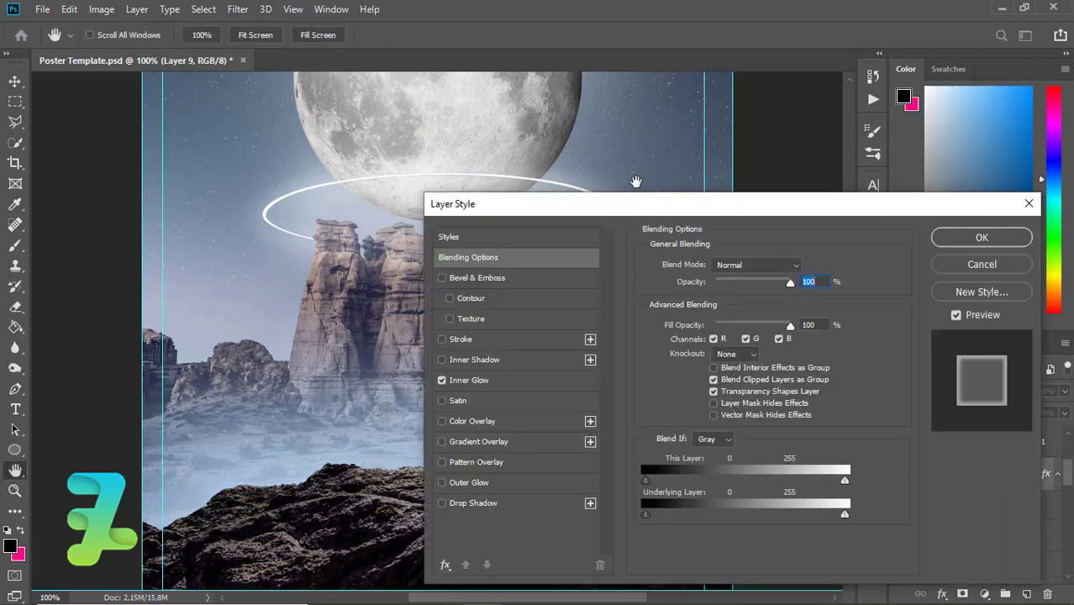
{"action": "mouse_move", "coordinate": [684, 201]}
{"action": "left_mouse_down"}
{"action": "mouse_move", "coordinate": [756, 189]}
{"action": "mouse_move", "coordinate": [863, 141]}
{"action": "left_mouse_up"}
{"action": "left_click", "coordinate": [645, 324]}
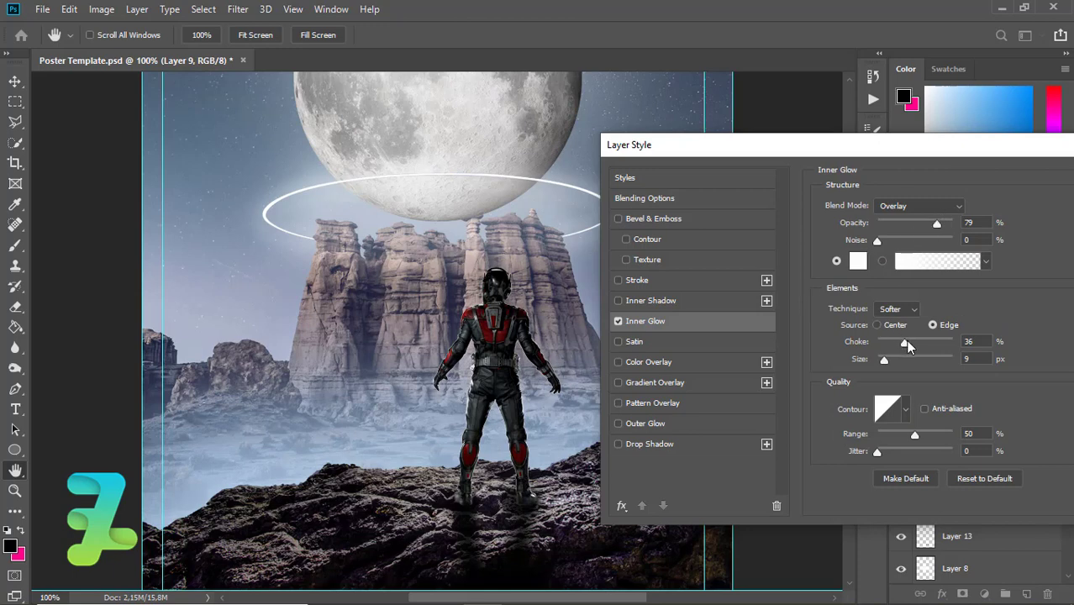
{"action": "mouse_move", "coordinate": [908, 347]}
{"action": "left_mouse_down"}
{"action": "mouse_move", "coordinate": [937, 342]}
{"action": "mouse_move", "coordinate": [881, 352]}
{"action": "mouse_move", "coordinate": [903, 361]}
{"action": "mouse_move", "coordinate": [883, 361]}
{"action": "left_mouse_up"}
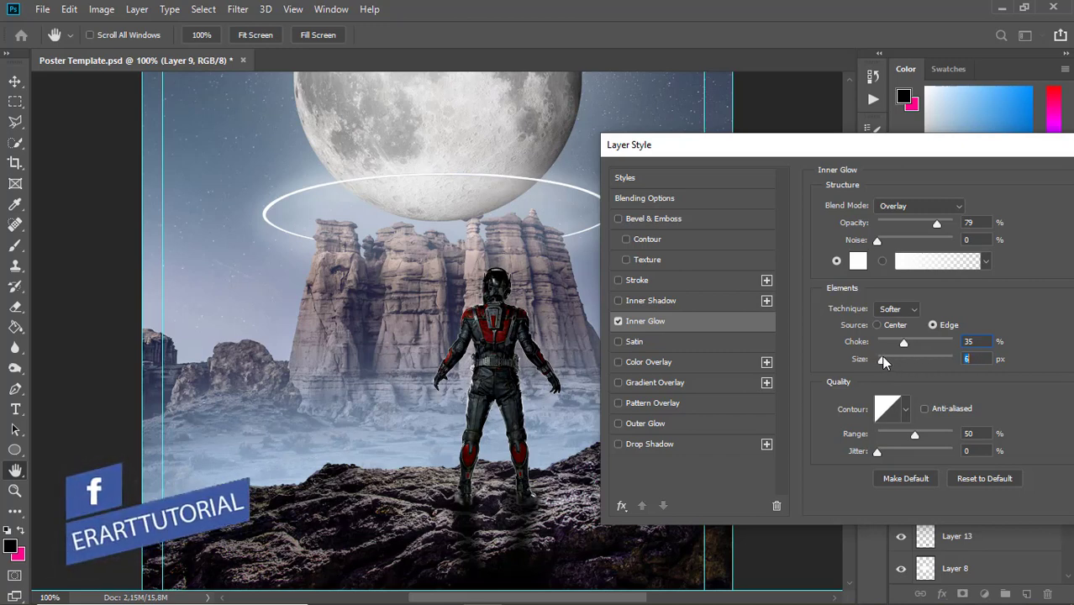
{"action": "left_click_drag", "start_coordinate": [930, 141], "coordinate": [590, 129]}
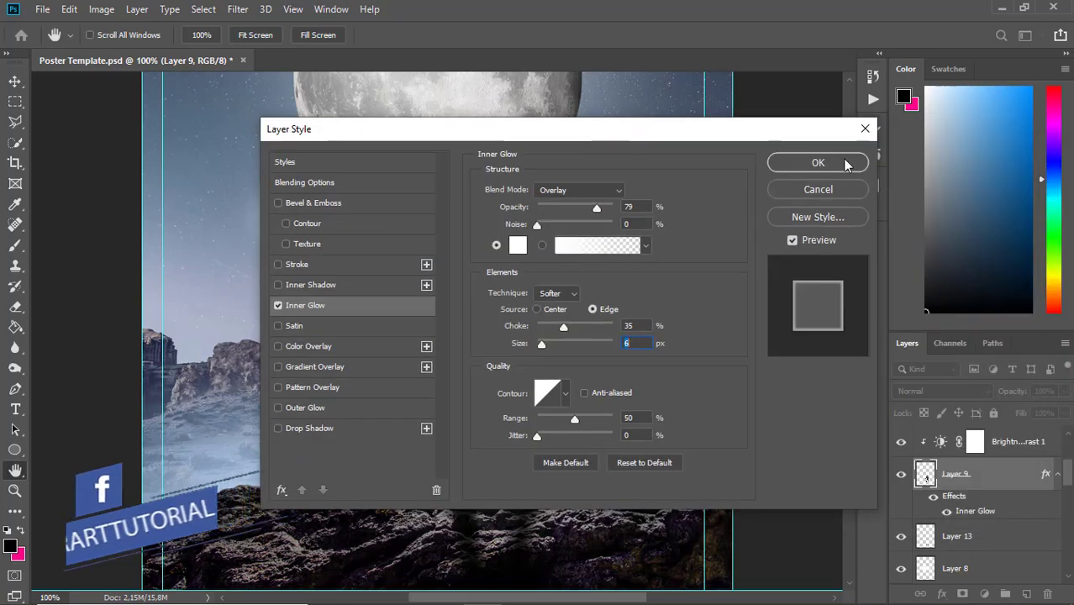
{"action": "left_click", "coordinate": [882, 161]}
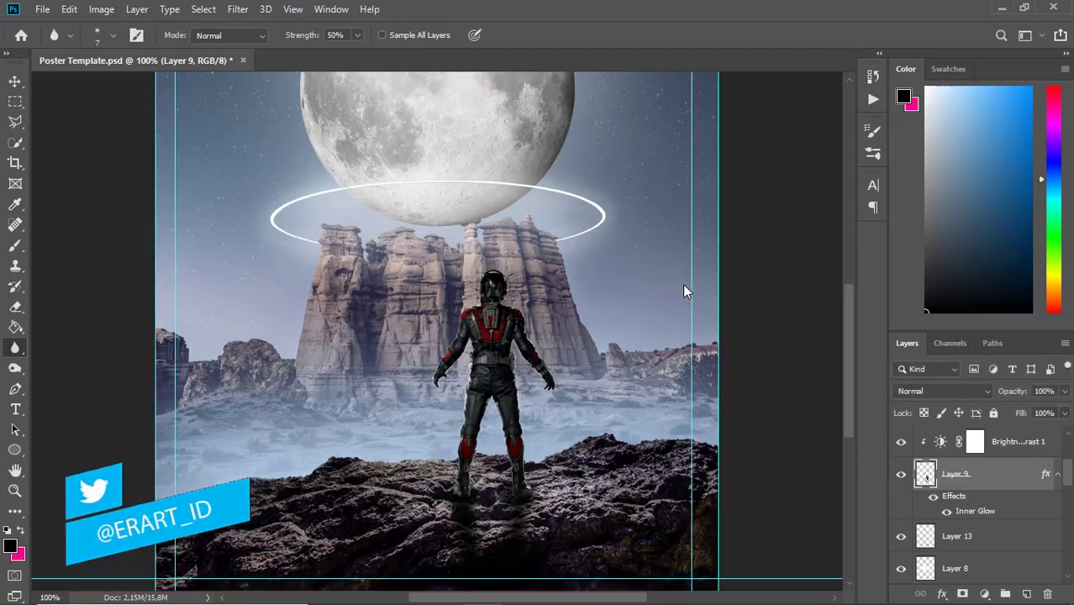
{"action": "key", "text": "ctrl+minus"}
{"action": "key", "text": "ctrl+minus"}
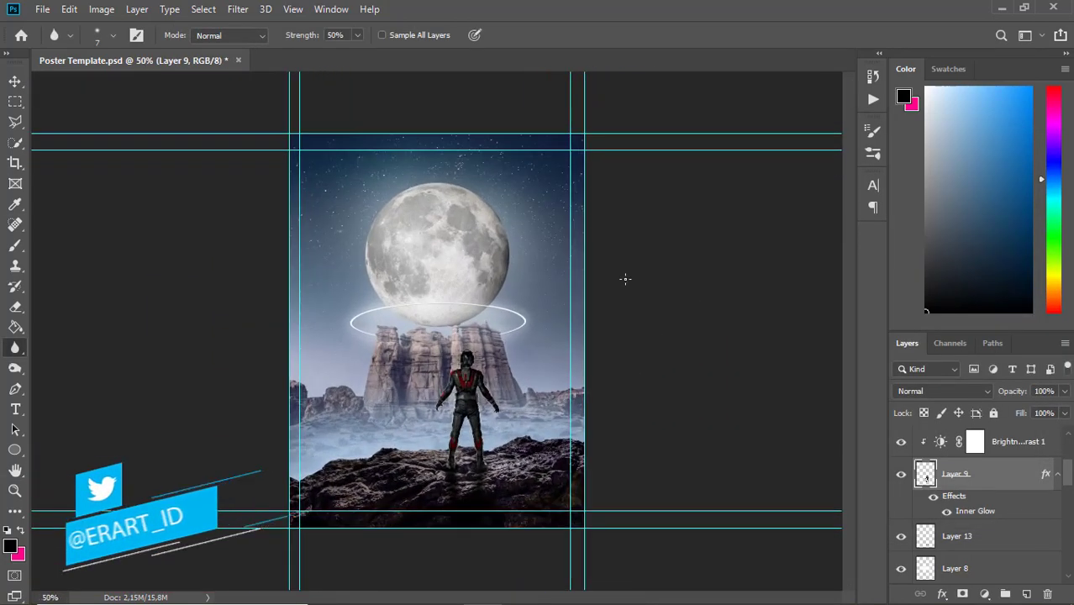
- Add a new empty layer above Selective Color 1 and preview the brush presets
{"action": "scroll", "coordinate": [1009, 462], "scroll_direction": "up", "scroll_amount": 3}
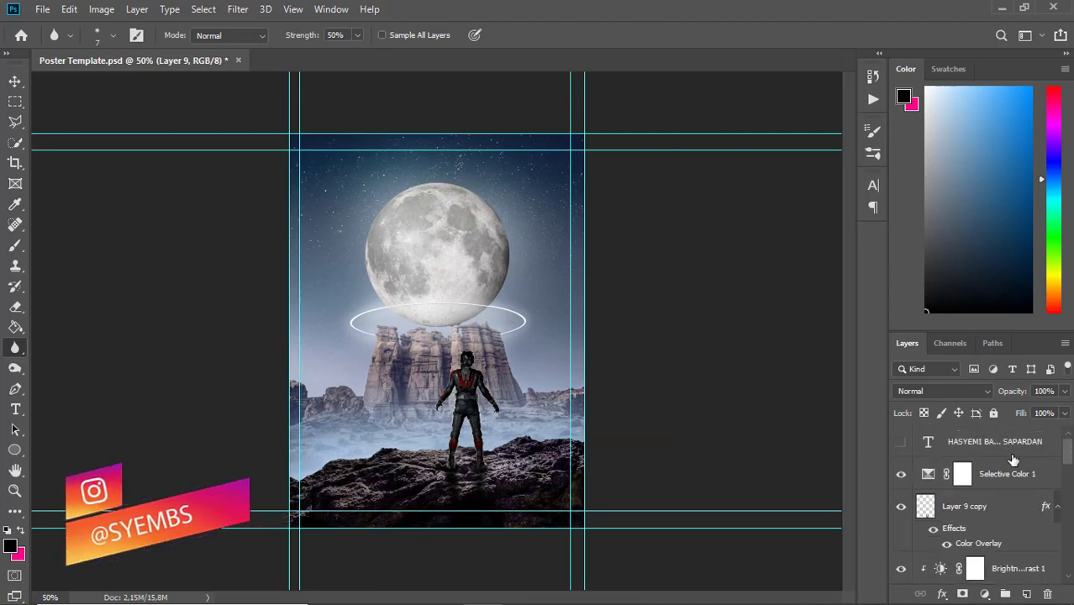
{"action": "left_click", "coordinate": [1013, 475]}
{"action": "left_click", "coordinate": [1026, 594]}
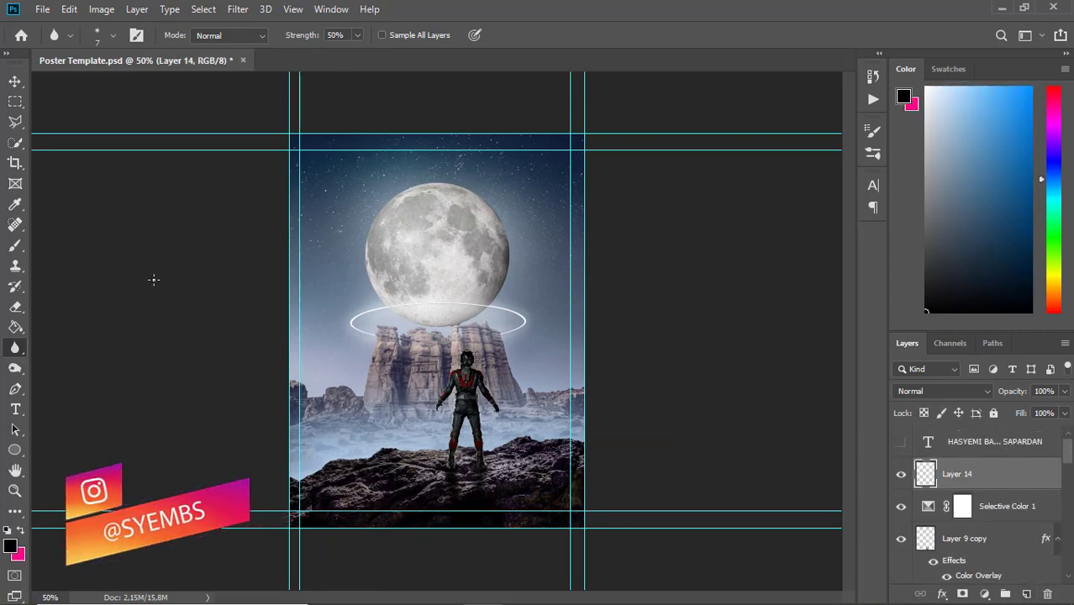
{"action": "left_click", "coordinate": [15, 245]}
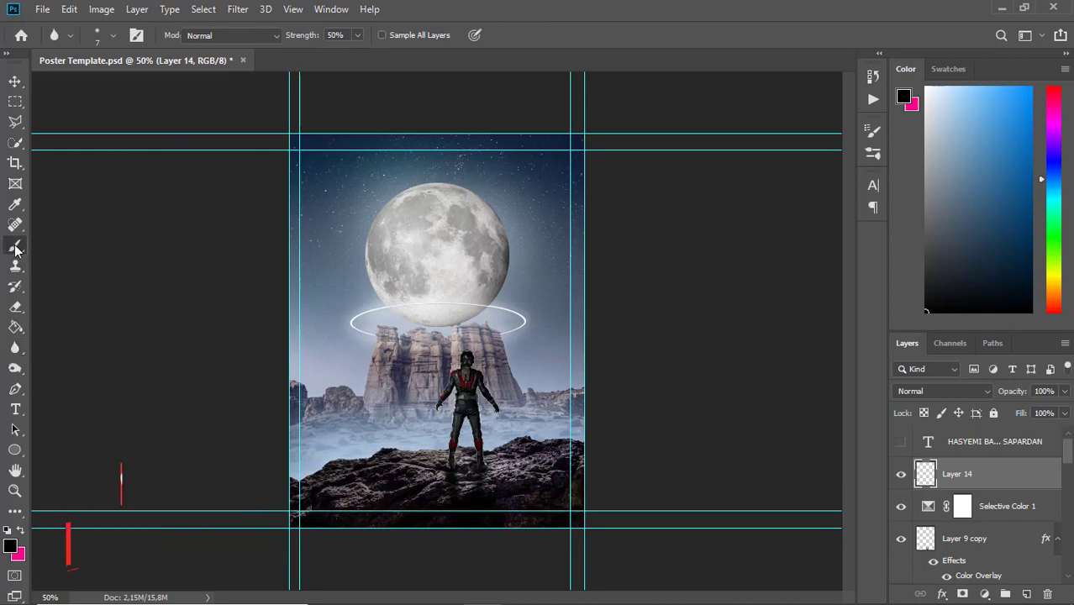
{"action": "left_click", "coordinate": [115, 34]}
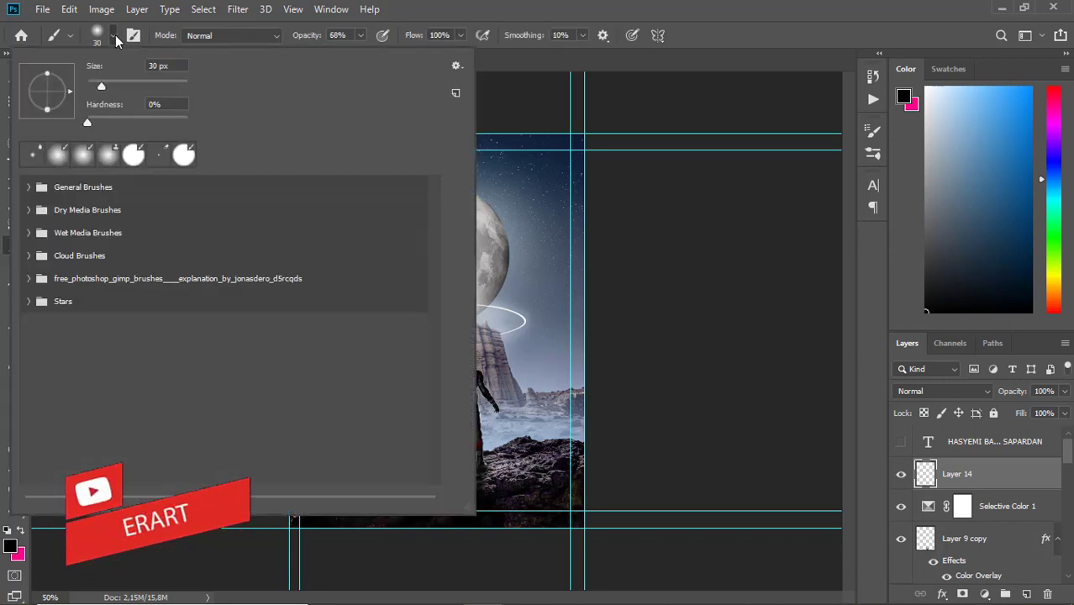
{"action": "left_click", "coordinate": [115, 34]}
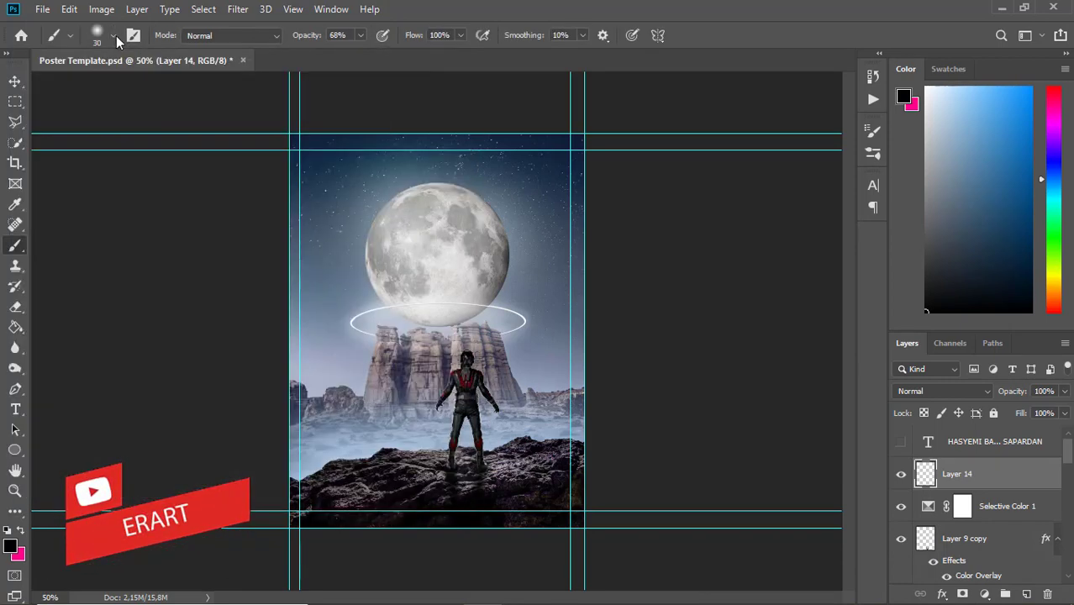
- Move Layer 9 copy beneath Layer 9 and its Brightness/Contrast adjustment in the stack
{"action": "key", "text": "v"}
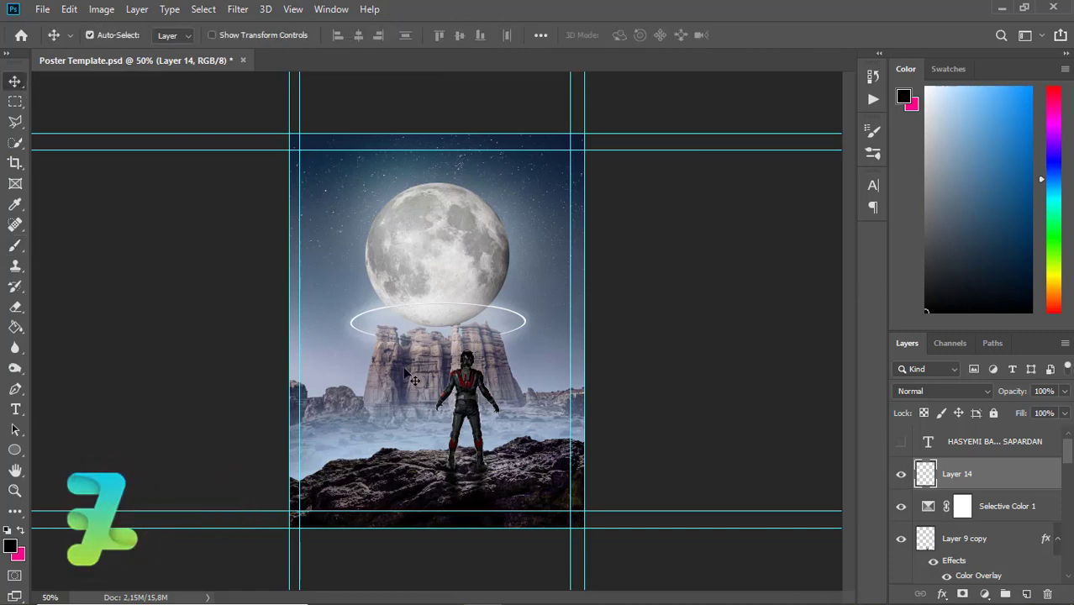
{"action": "left_click", "coordinate": [470, 402]}
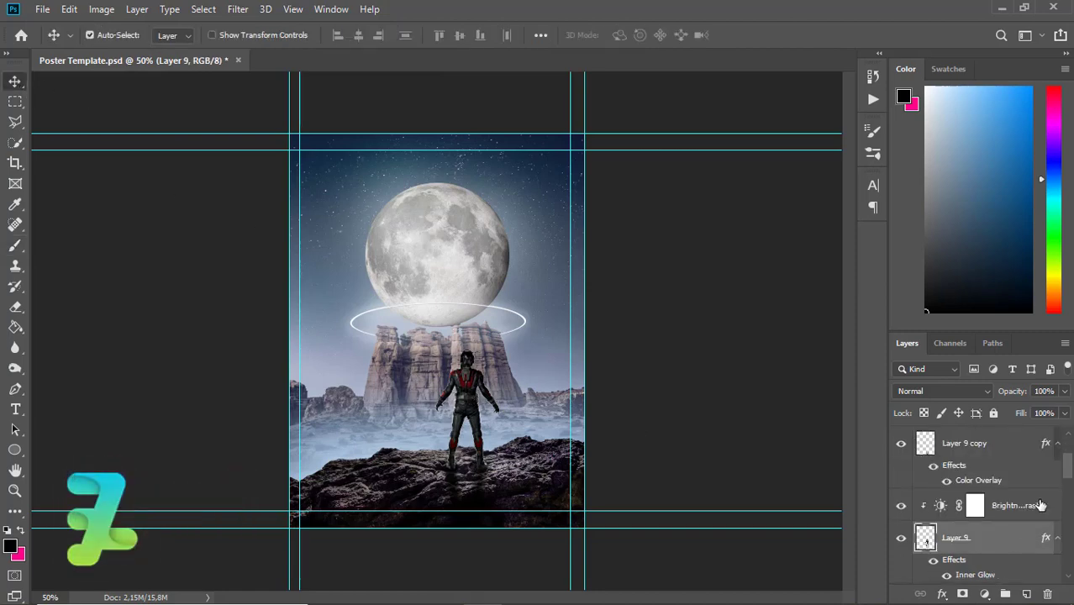
{"action": "left_click", "coordinate": [1040, 505]}
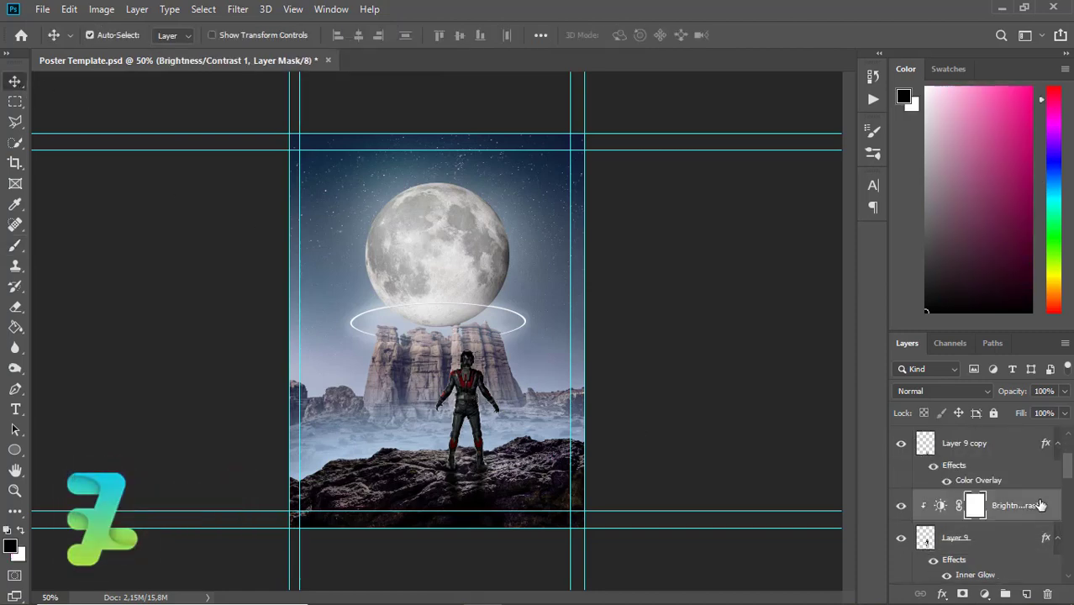
{"action": "left_click", "coordinate": [900, 444]}
{"action": "left_click_drag", "start_coordinate": [919, 447], "coordinate": [963, 580]}
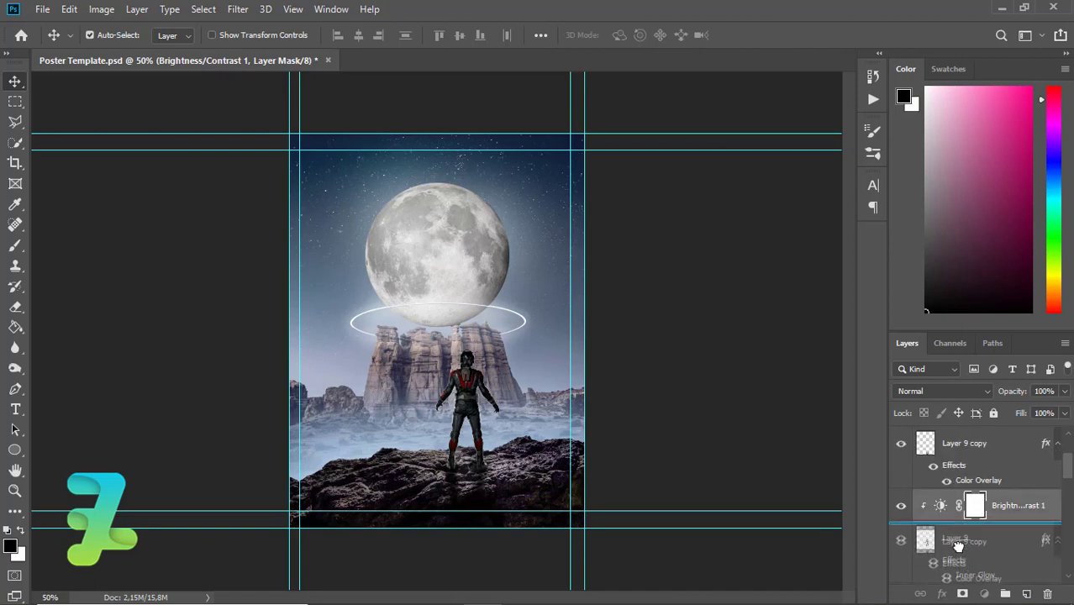
{"action": "left_click_drag", "start_coordinate": [952, 539], "coordinate": [954, 526]}
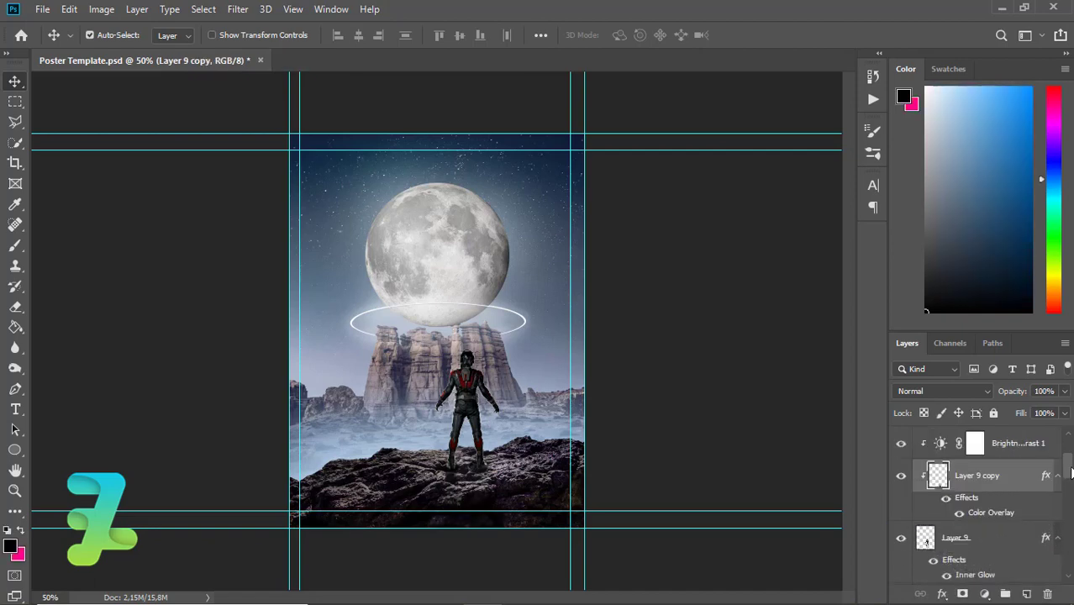
{"action": "left_click_drag", "start_coordinate": [1068, 473], "coordinate": [1068, 482]}
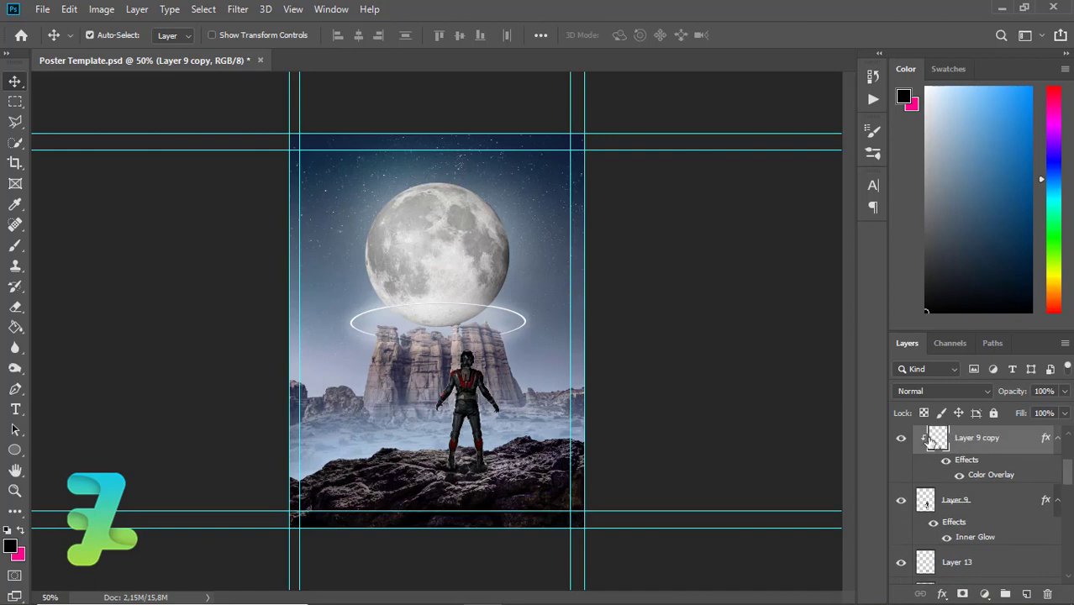
{"action": "left_click_drag", "start_coordinate": [956, 444], "coordinate": [958, 577]}
- Select the layers from Layer 9 copy up to the Brightness/Contrast adjustment
{"action": "left_click", "coordinate": [950, 557]}
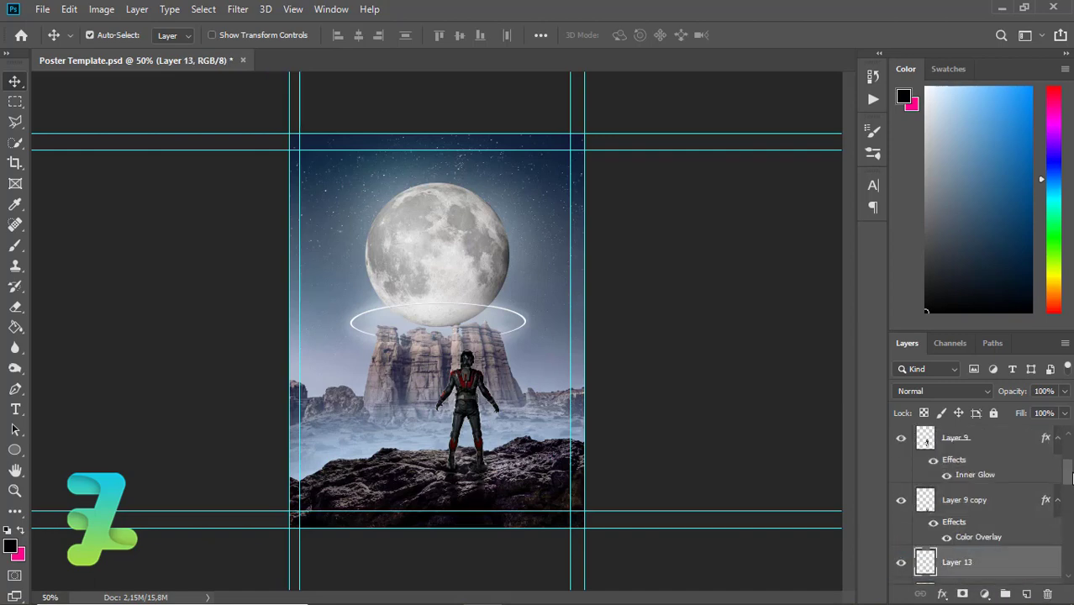
{"action": "scroll", "coordinate": [1069, 472], "scroll_direction": "up", "scroll_amount": 2}
{"action": "scroll", "coordinate": [1069, 472], "scroll_direction": "up", "scroll_amount": 1}
{"action": "left_click", "coordinate": [1015, 471], "text": "shift"}
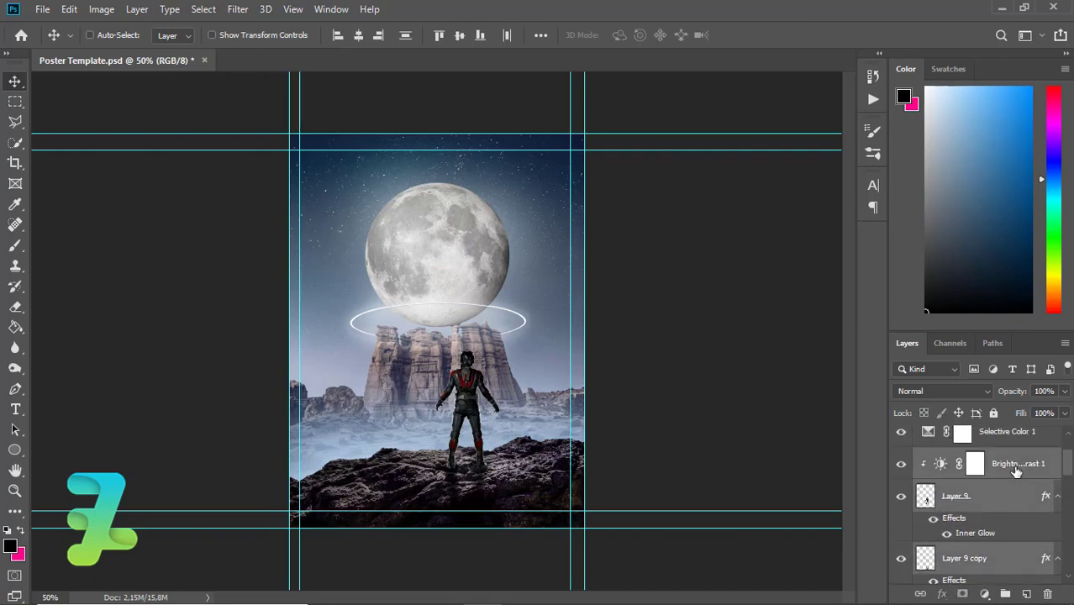
- Group the selected layers into Group 1 and centre it horizontally on the canvas
{"action": "key", "text": "ctrl+g"}
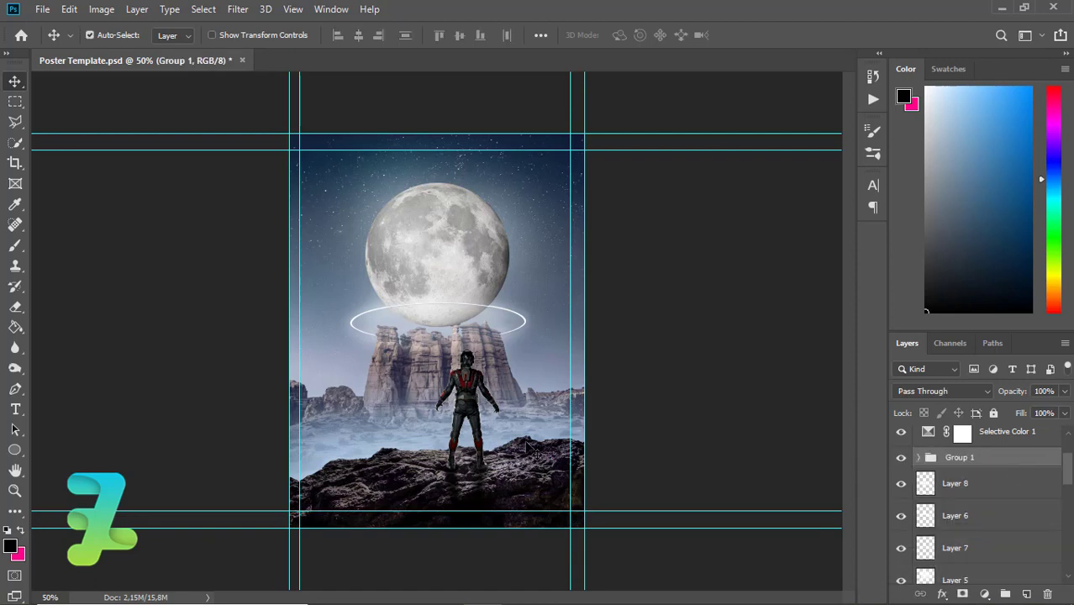
{"action": "left_click_drag", "start_coordinate": [473, 409], "coordinate": [446, 409]}
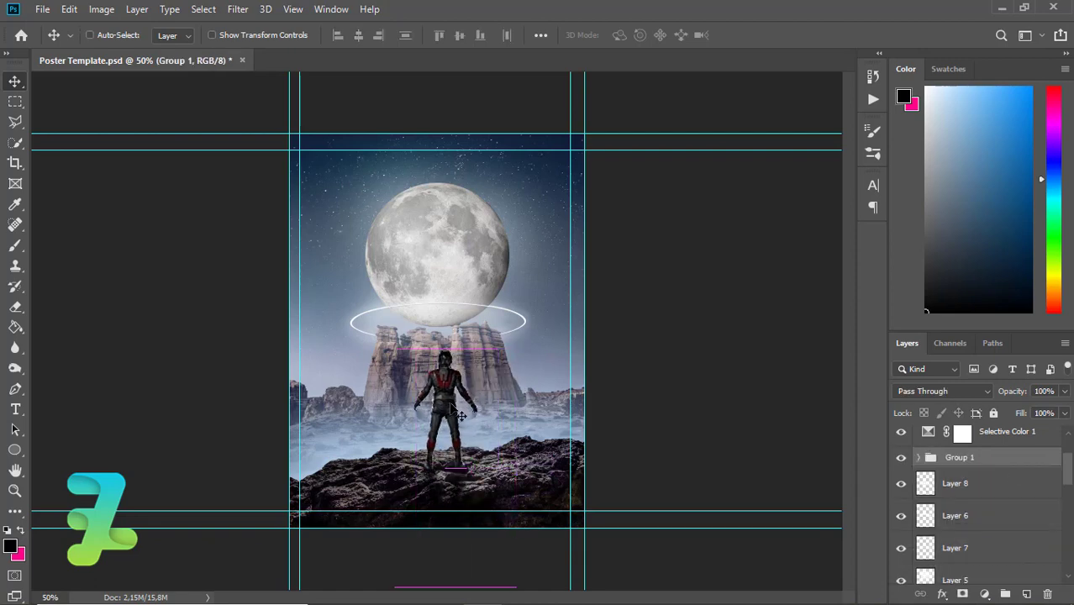
{"action": "key", "text": "ctrl+a"}
{"action": "left_click", "coordinate": [360, 38]}
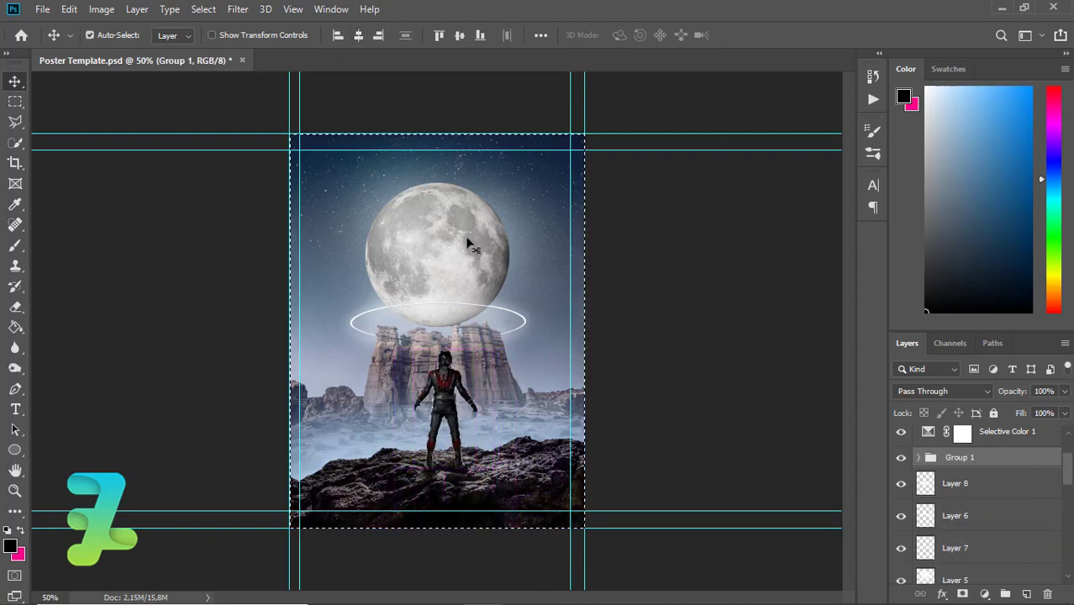
{"action": "key", "text": "ctrl+d"}
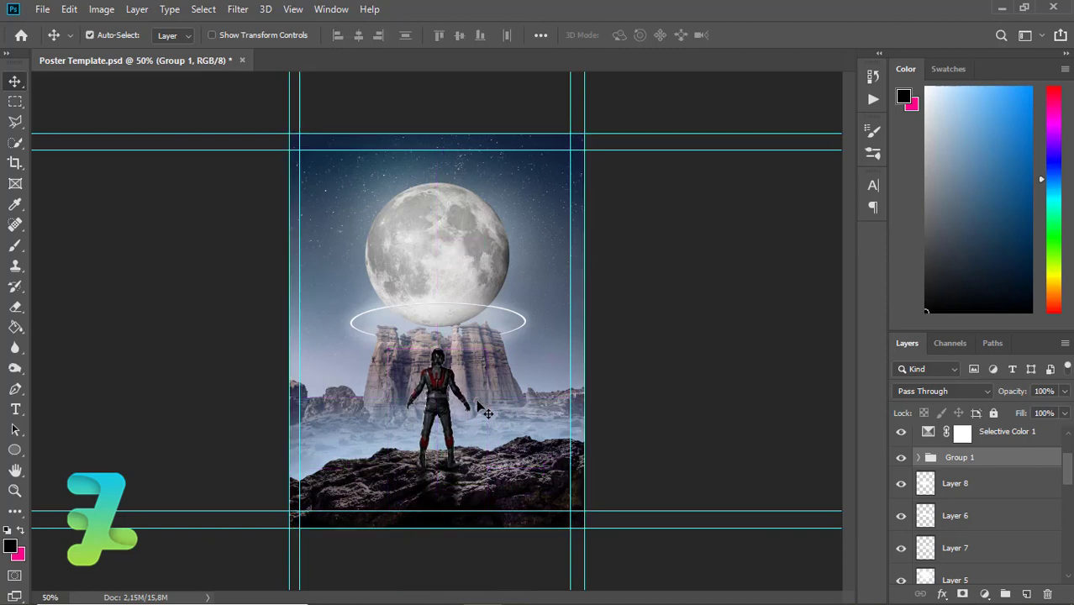
{"action": "key", "text": "ctrl+plus"}
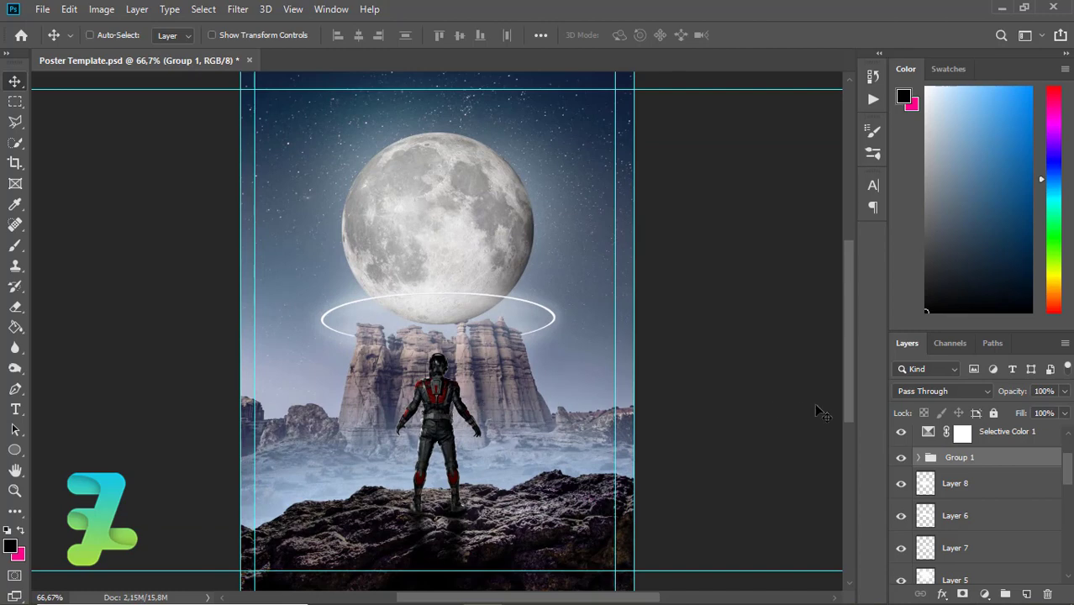
{"action": "key", "text": "ctrl+minus"}
- Choose the Stars1 brush from the Stars brush set
{"action": "key", "text": "b"}
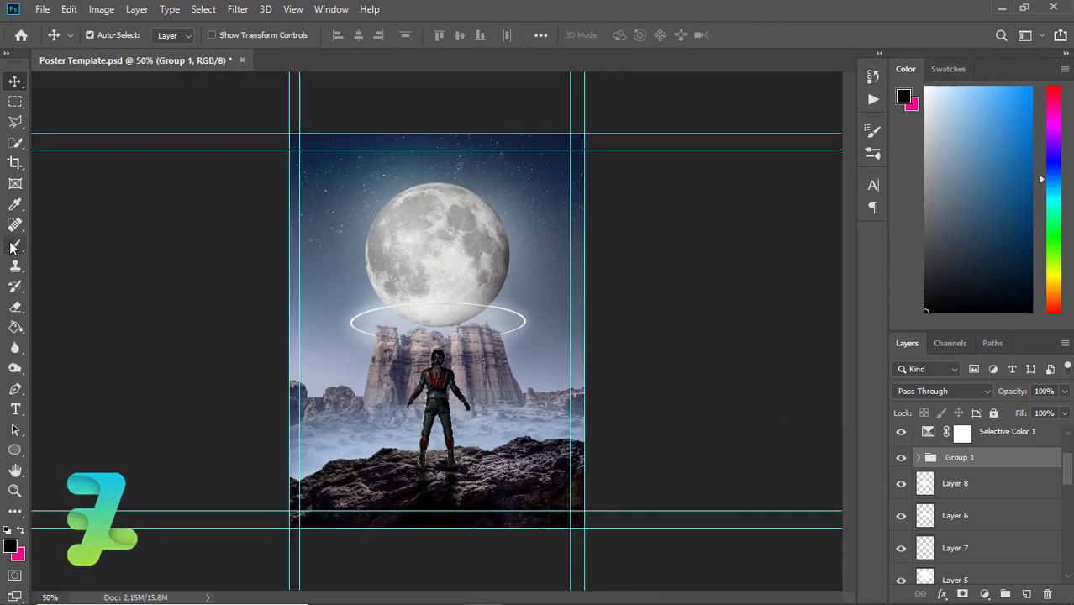
{"action": "left_click", "coordinate": [111, 35]}
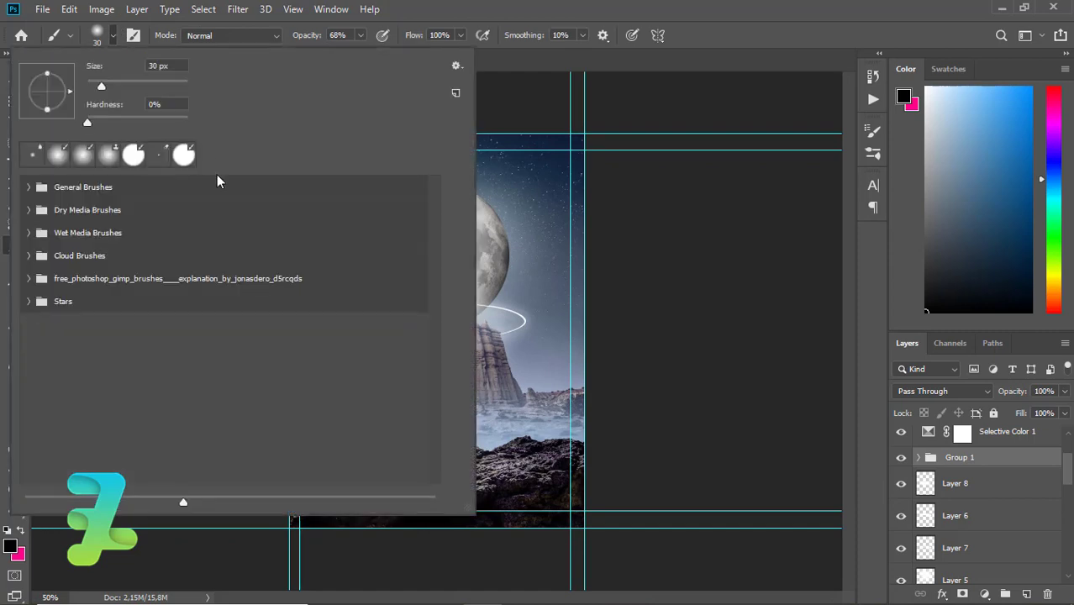
{"action": "left_click", "coordinate": [30, 302]}
{"action": "left_click", "coordinate": [143, 370]}
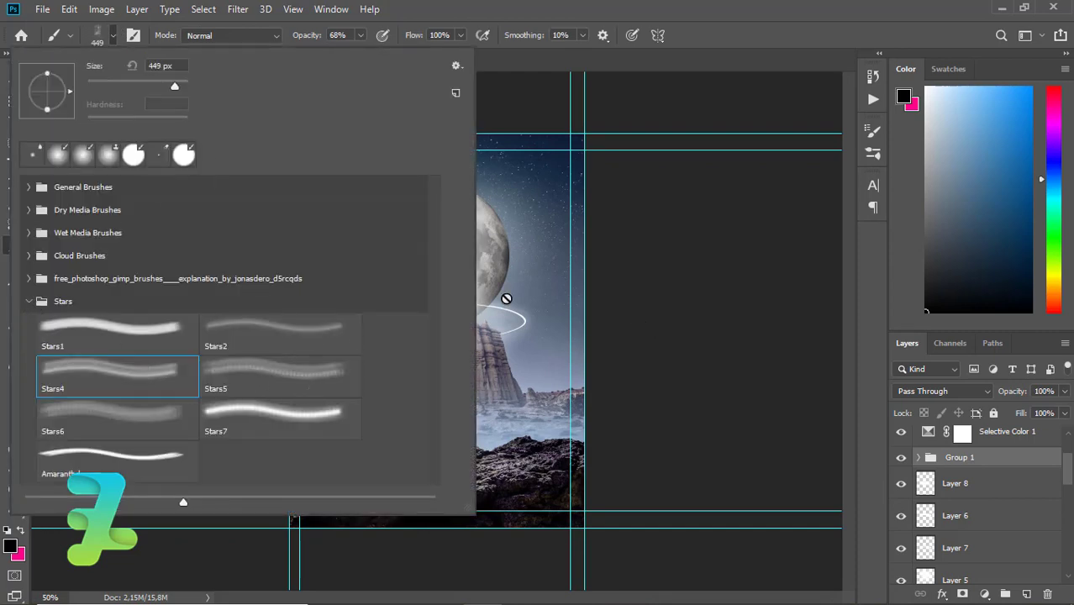
{"action": "left_click", "coordinate": [127, 319]}
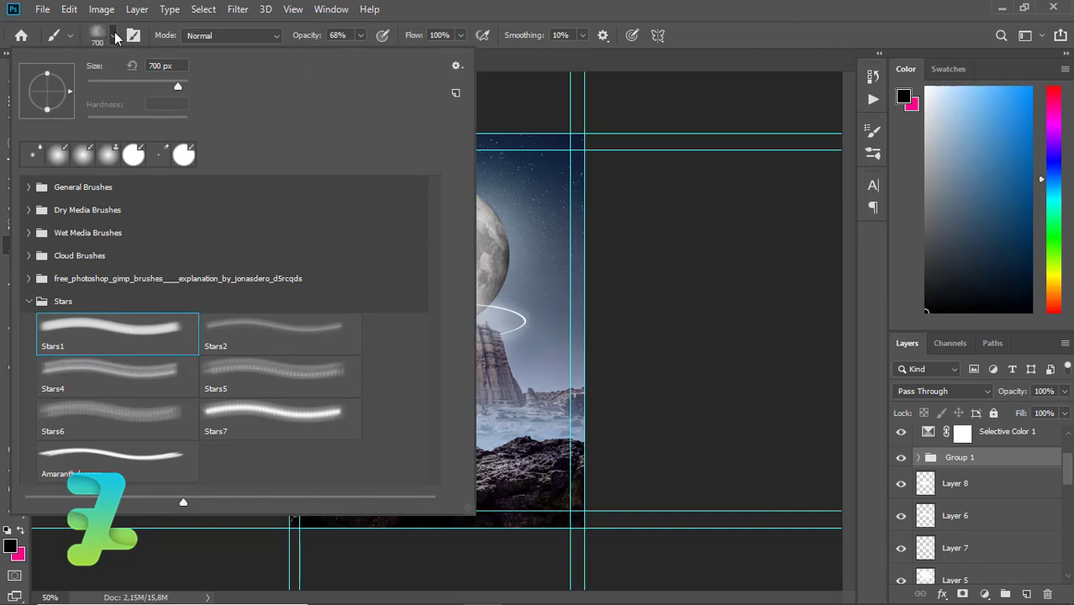
{"action": "left_click", "coordinate": [115, 35]}
- Select Layer 14 and try a dark star stroke, then undo it
{"action": "scroll", "coordinate": [999, 463], "scroll_direction": "up", "scroll_amount": 3}
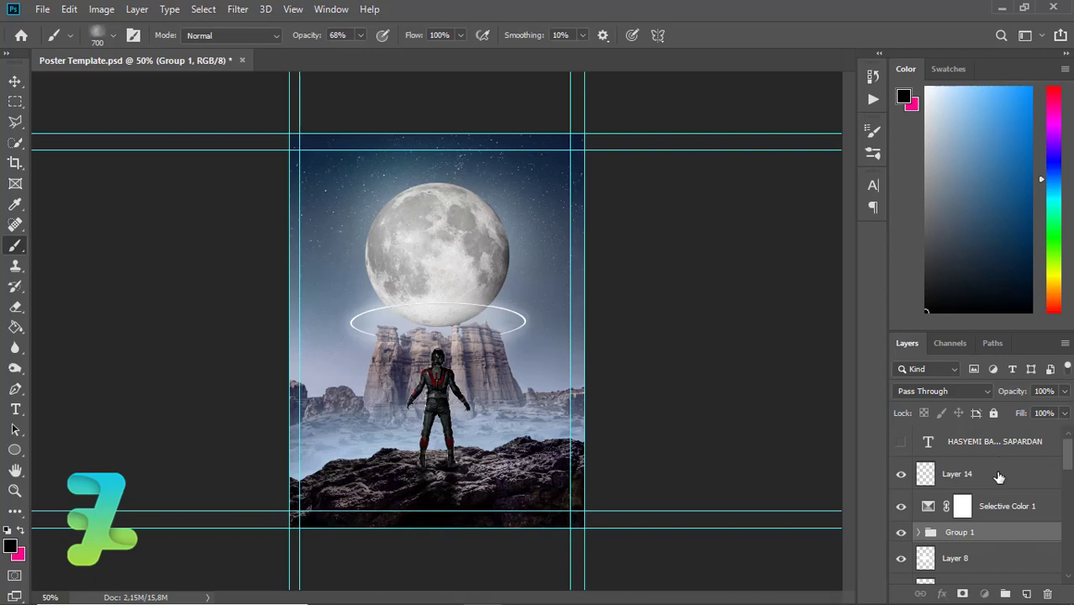
{"action": "left_click", "coordinate": [998, 478]}
{"action": "left_click", "coordinate": [432, 363]}
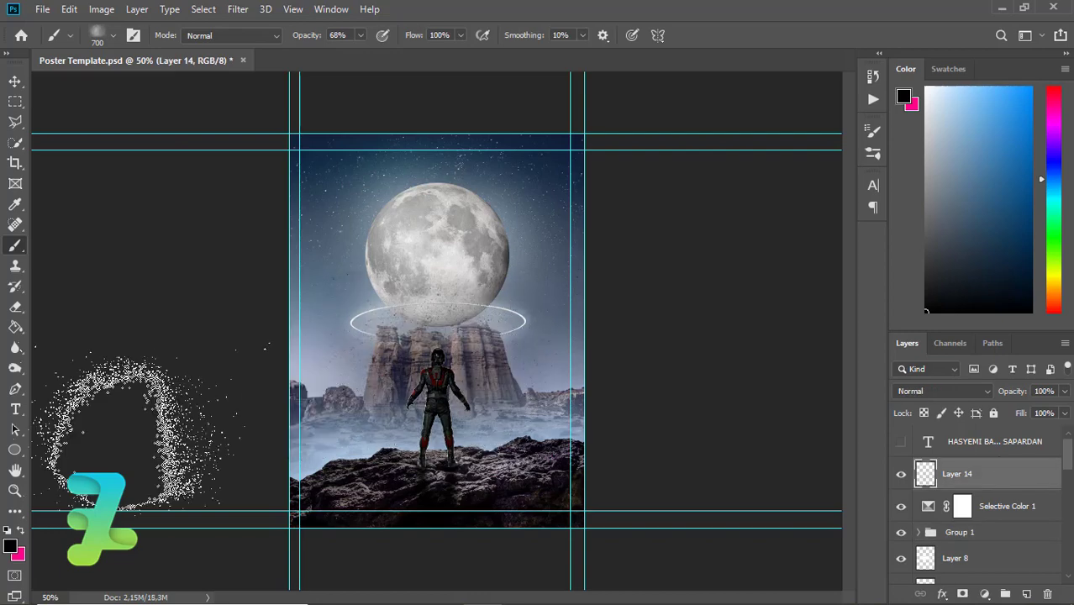
{"action": "key", "text": "ctrl+z"}
- Set the foreground colour to white and test a star stroke around the moon, undoing it
{"action": "left_click", "coordinate": [10, 547]}
{"action": "left_click_drag", "start_coordinate": [672, 236], "coordinate": [623, 187]}
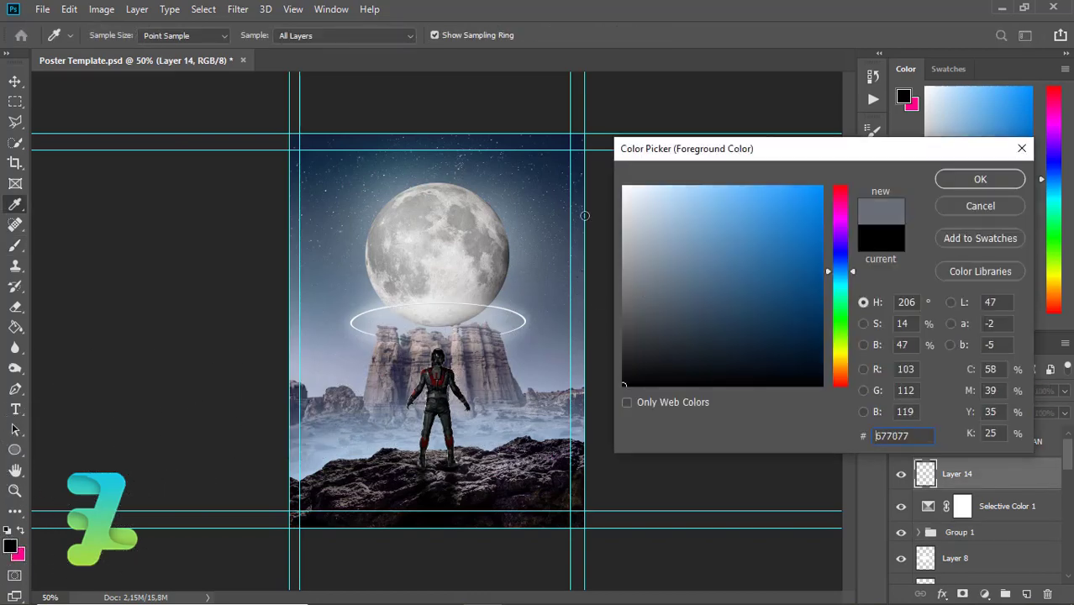
{"action": "left_click", "coordinate": [980, 179]}
{"action": "key", "text": "b"}
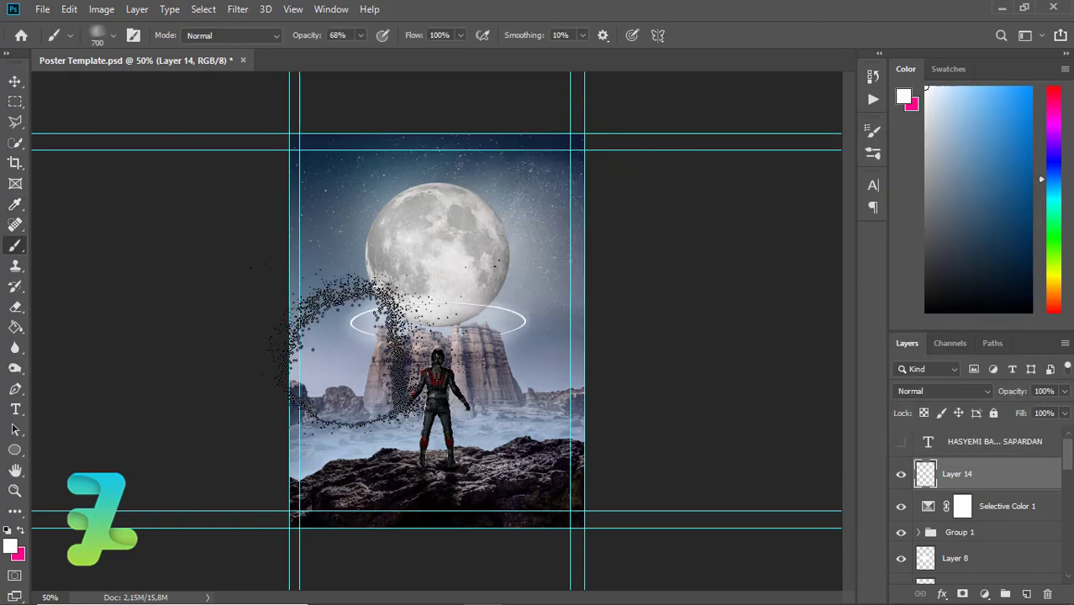
{"action": "left_click_drag", "start_coordinate": [378, 303], "coordinate": [521, 319]}
{"action": "key", "text": "ctrl+z"}
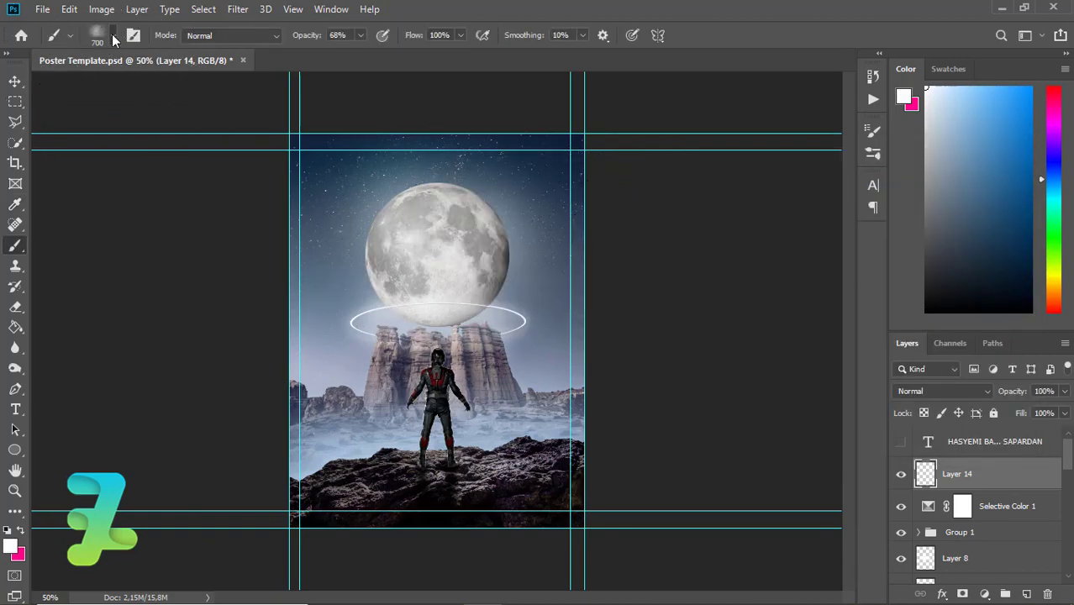
- Switch to the Stars5 brush and stamp white stars around the moon
{"action": "left_click", "coordinate": [112, 35]}
{"action": "left_click", "coordinate": [118, 376]}
{"action": "left_click", "coordinate": [114, 35]}
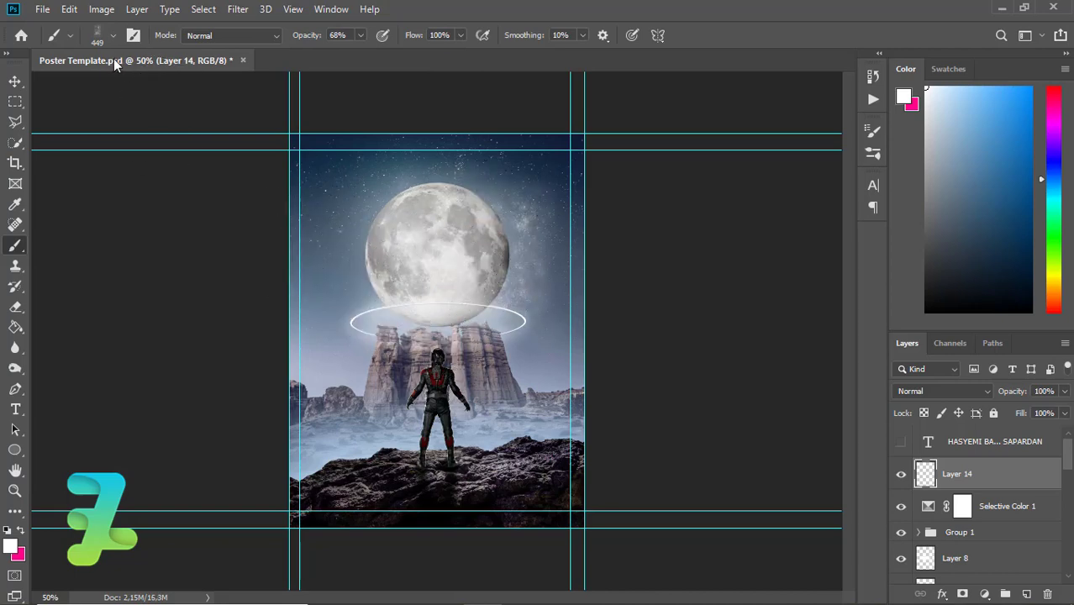
{"action": "left_click", "coordinate": [113, 36]}
{"action": "left_click", "coordinate": [244, 374]}
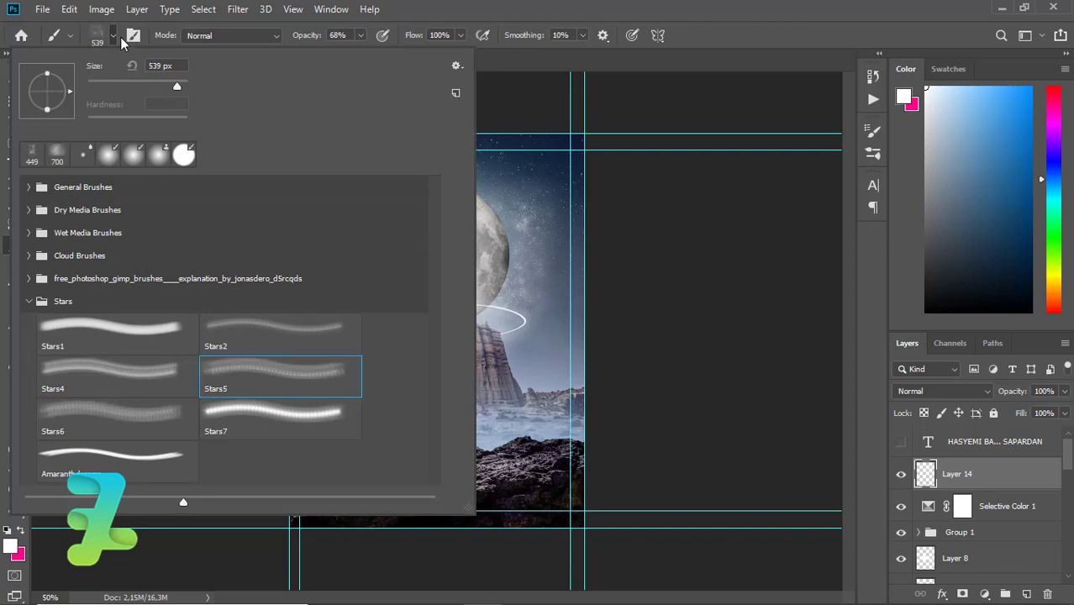
{"action": "key", "text": "Return"}
{"action": "left_click", "coordinate": [462, 303]}
{"action": "left_click", "coordinate": [403, 277]}
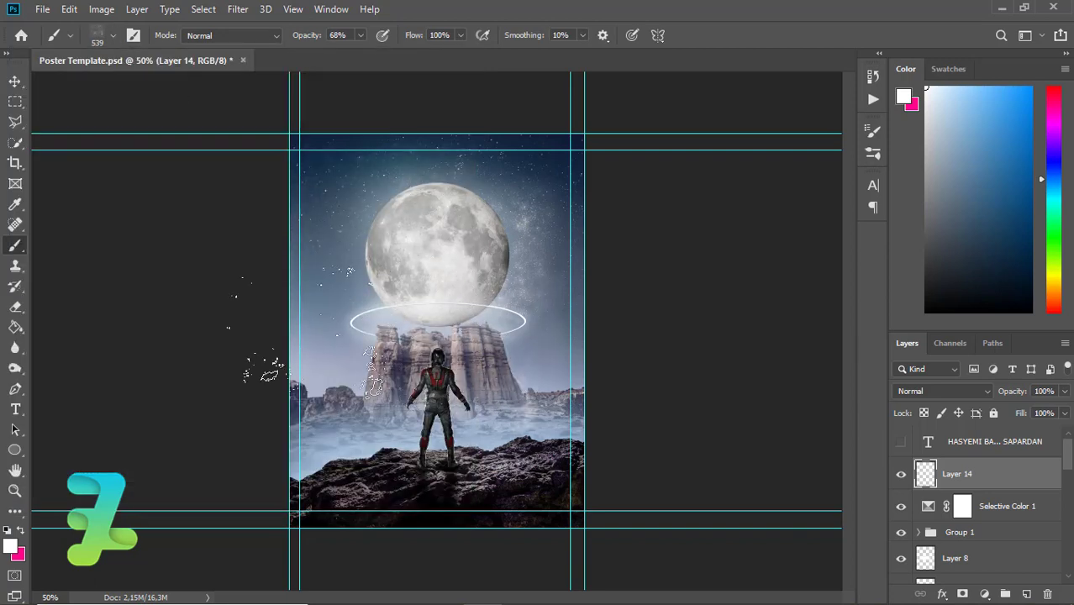
- Paint small Stars2 particles beside the astronaut's hand
{"action": "left_click", "coordinate": [112, 36]}
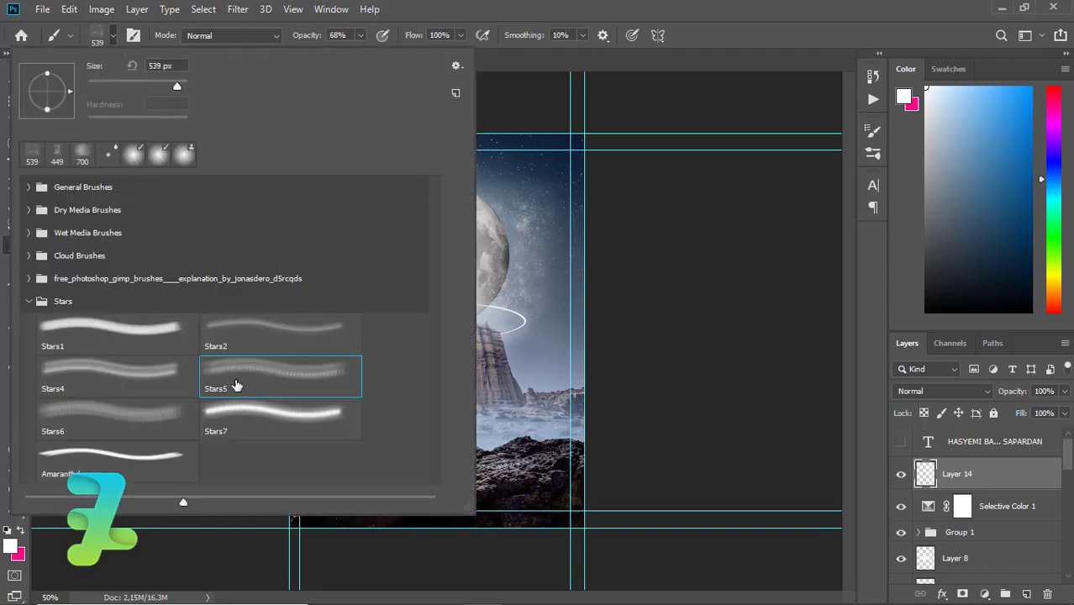
{"action": "left_click", "coordinate": [235, 326]}
{"action": "key", "text": "Return"}
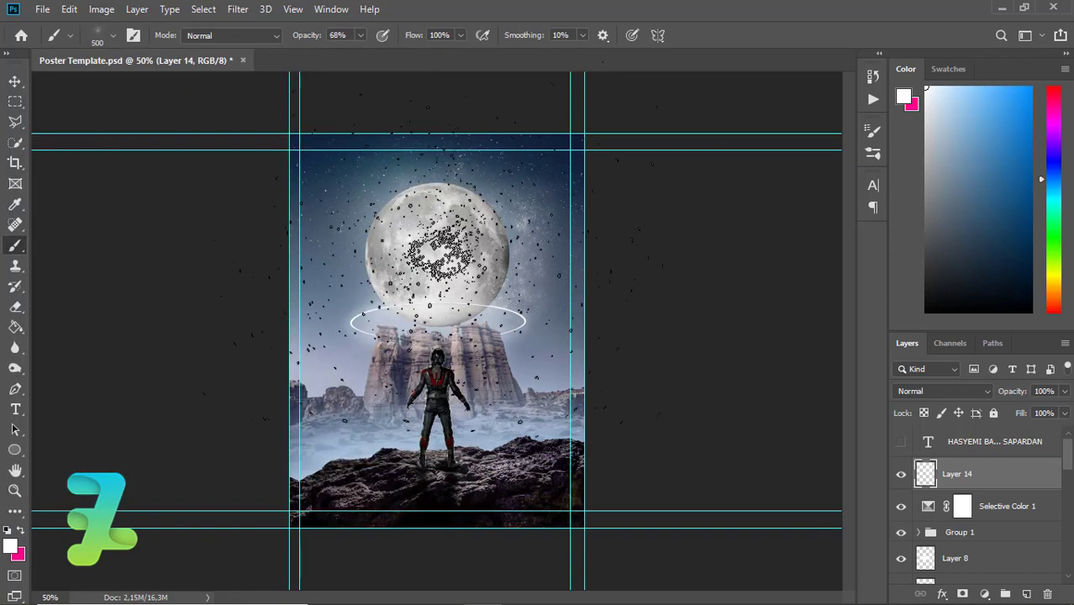
{"action": "key", "text": "bracketleft"}
{"action": "key", "text": "bracketleft"}
{"action": "key", "text": "bracketleft"}
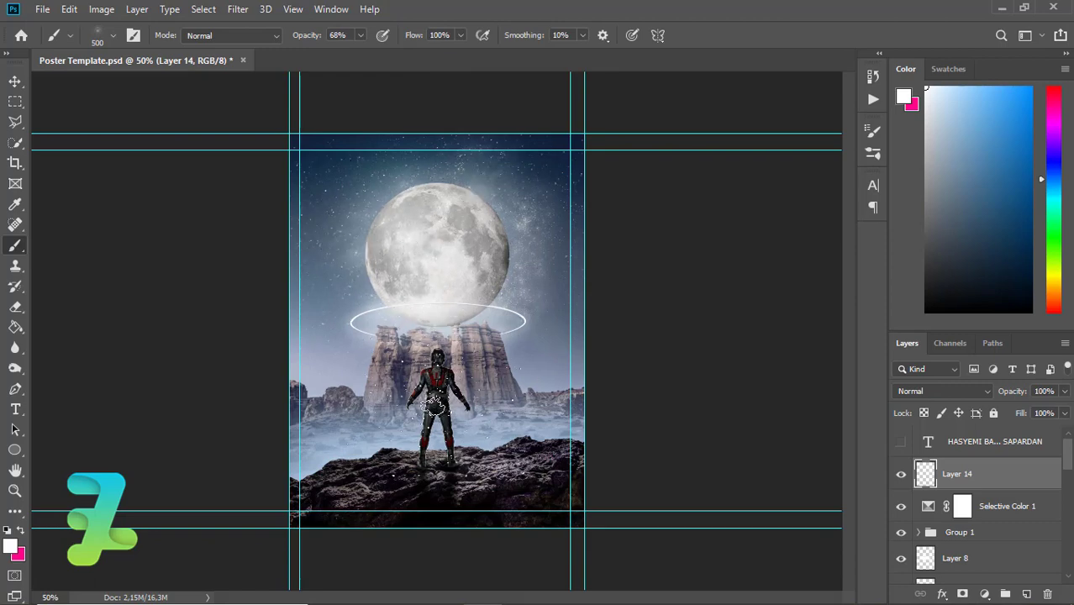
{"action": "mouse_move", "coordinate": [323, 424]}
{"action": "left_mouse_down"}
{"action": "mouse_move", "coordinate": [365, 340]}
{"action": "mouse_move", "coordinate": [395, 406]}
{"action": "left_mouse_up"}
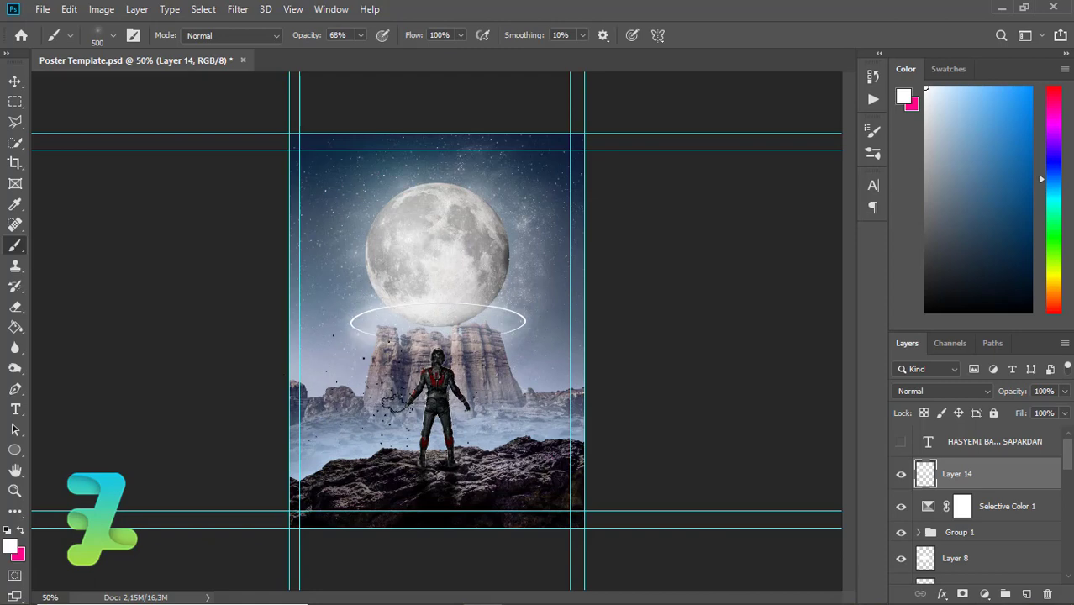
- Erase the star particles beside the astronaut's hand on Layer 14, returning to 50% zoom
{"action": "key", "text": "ctrl+plus"}
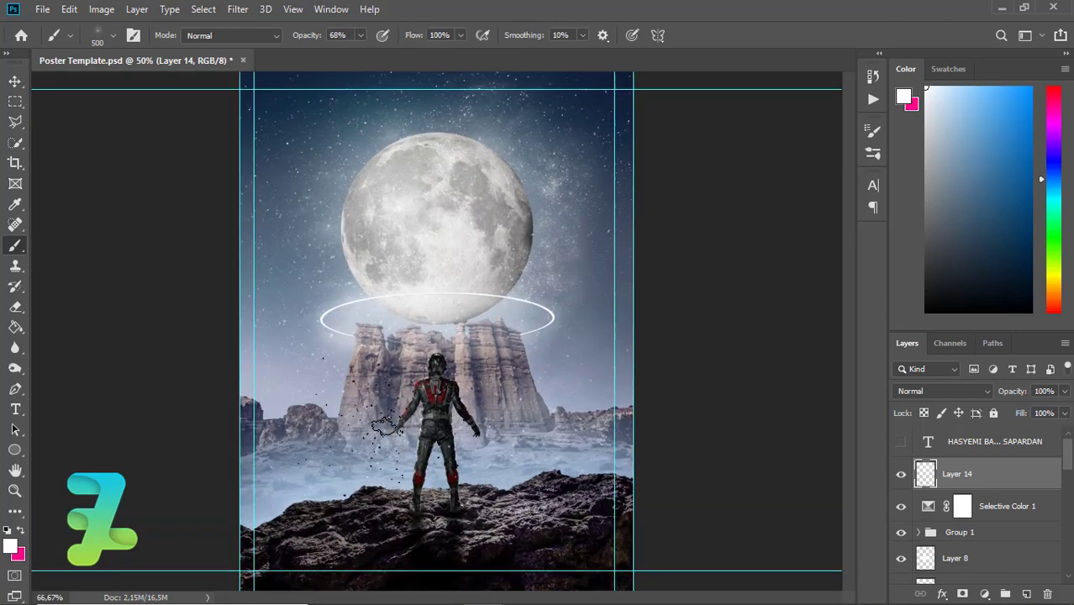
{"action": "left_click", "coordinate": [15, 307]}
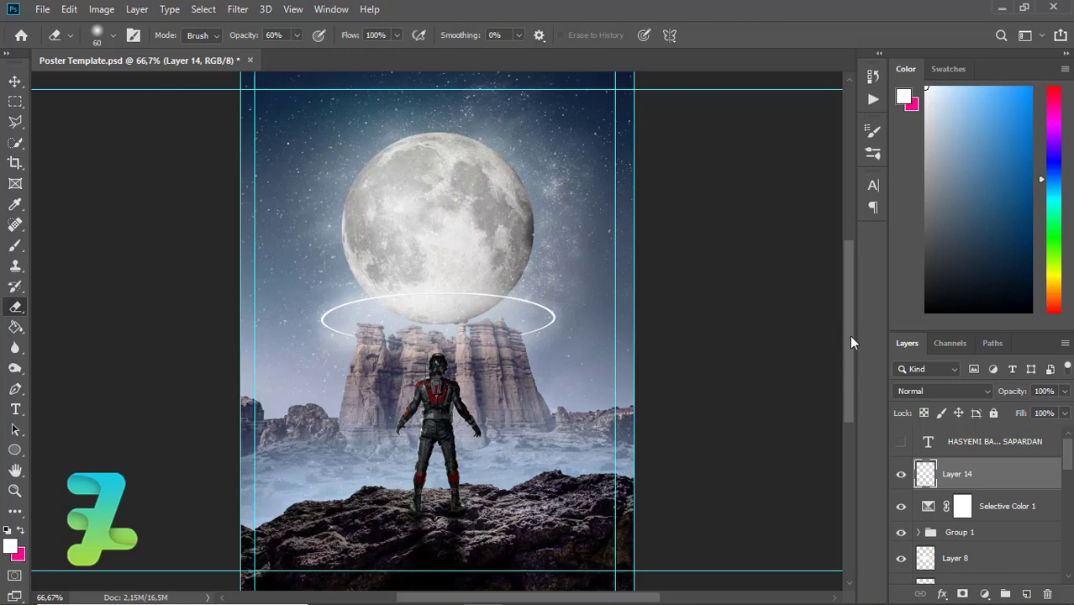
{"action": "scroll", "coordinate": [843, 306], "scroll_direction": "up", "scroll_amount": 1}
{"action": "scroll", "coordinate": [844, 304], "scroll_direction": "up", "scroll_amount": 1}
{"action": "scroll", "coordinate": [846, 313], "scroll_direction": "up", "scroll_amount": 1}
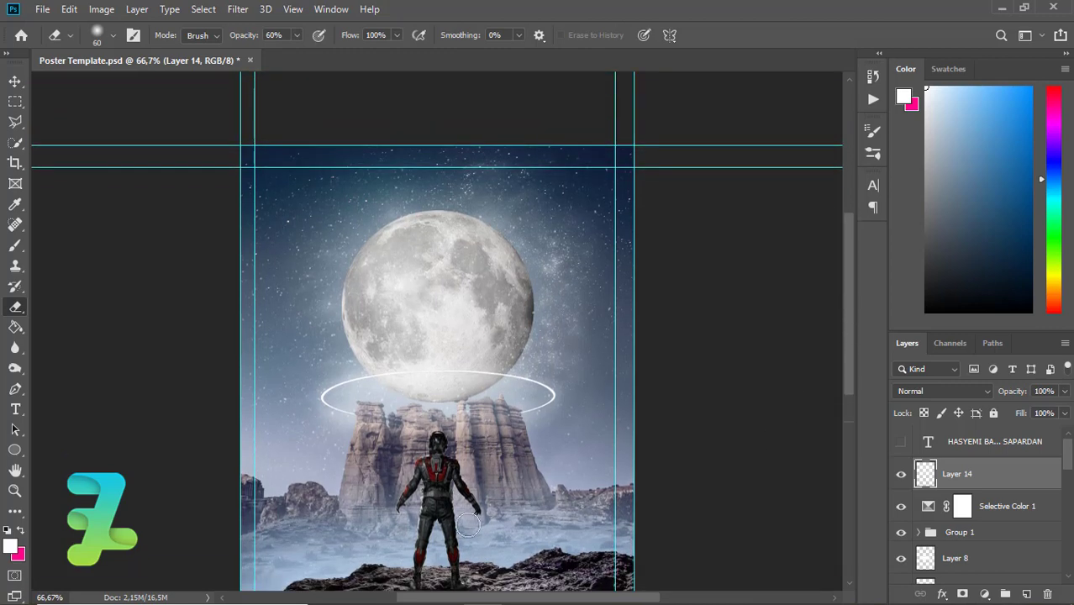
{"action": "scroll", "coordinate": [469, 525], "scroll_direction": "down", "scroll_amount": 1}
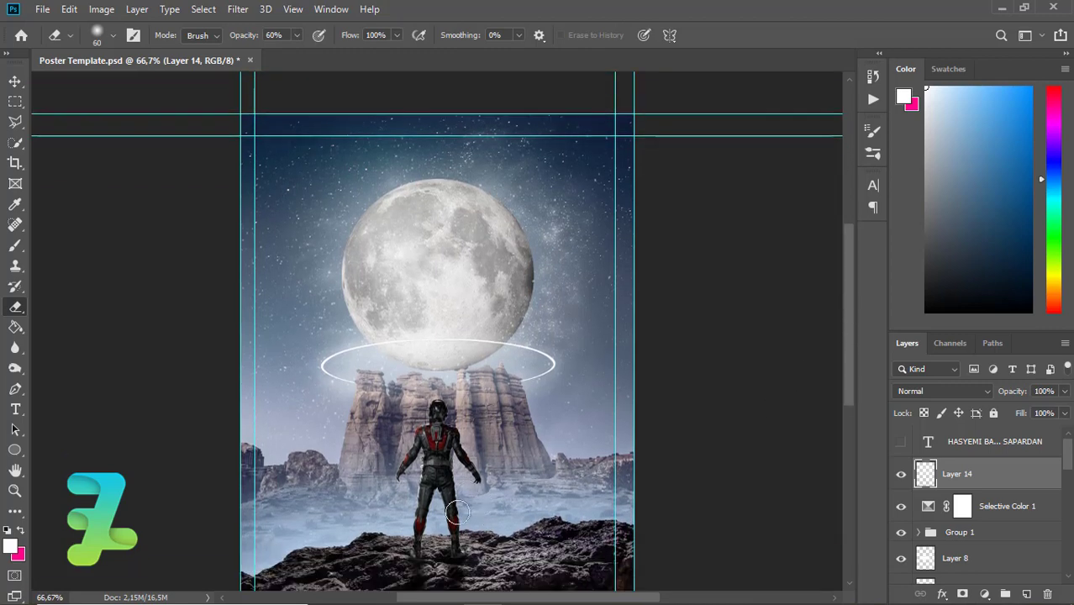
{"action": "left_click", "coordinate": [14, 81]}
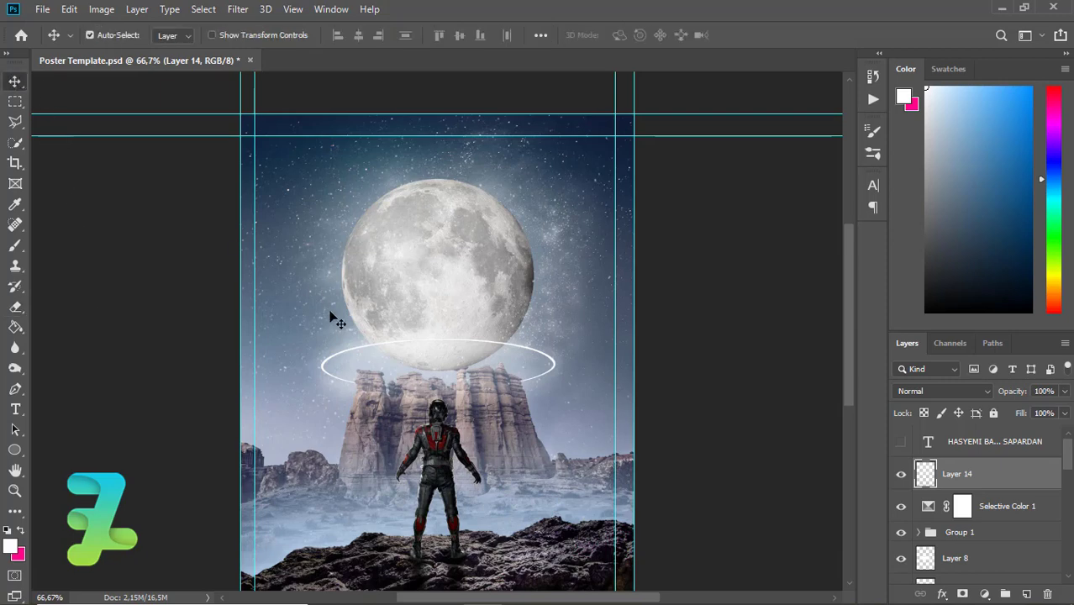
{"action": "left_click_drag", "start_coordinate": [330, 316], "coordinate": [334, 319]}
{"action": "key", "text": "ctrl+minus"}
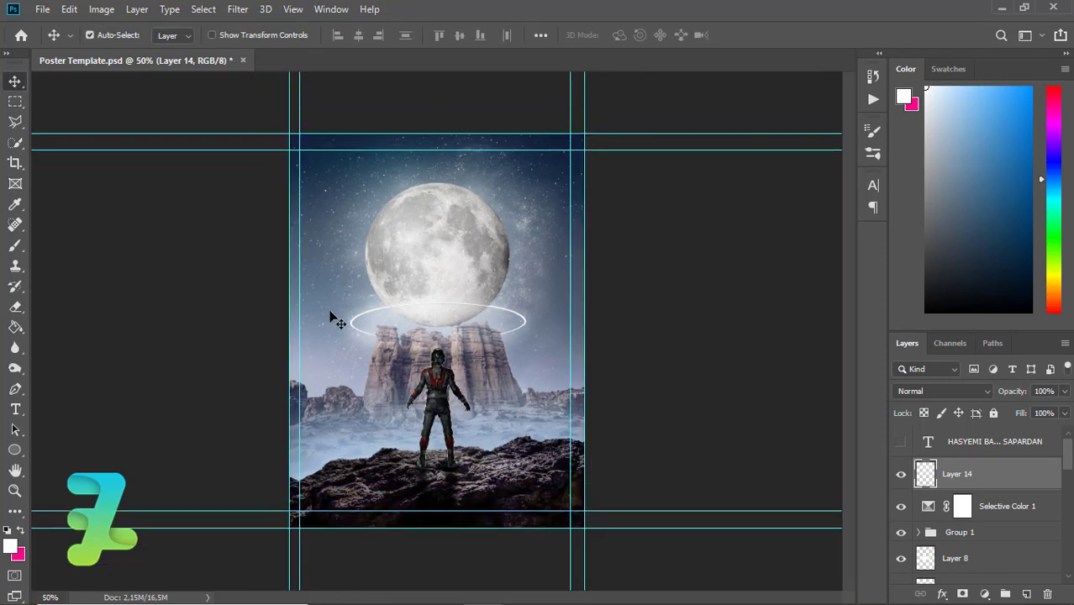
{"action": "key", "text": "ctrl+minus"}
{"action": "key", "text": "ctrl+plus"}
- Add a new empty layer above Levels 1 and clip it to the layer below
{"action": "left_click", "coordinate": [531, 495]}
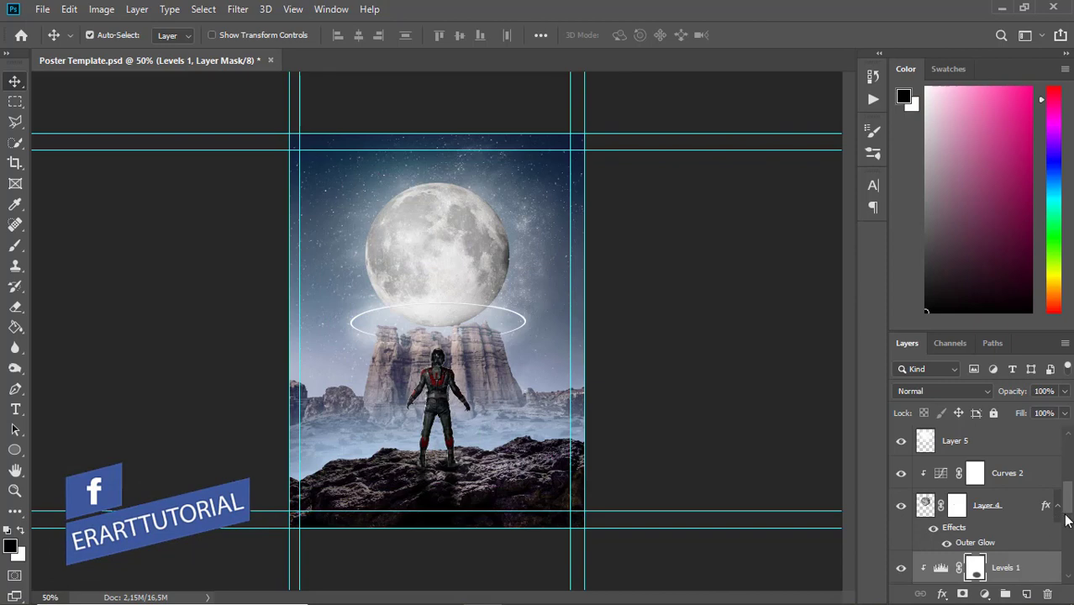
{"action": "left_click", "coordinate": [1027, 595]}
{"action": "right_click", "coordinate": [1033, 568]}
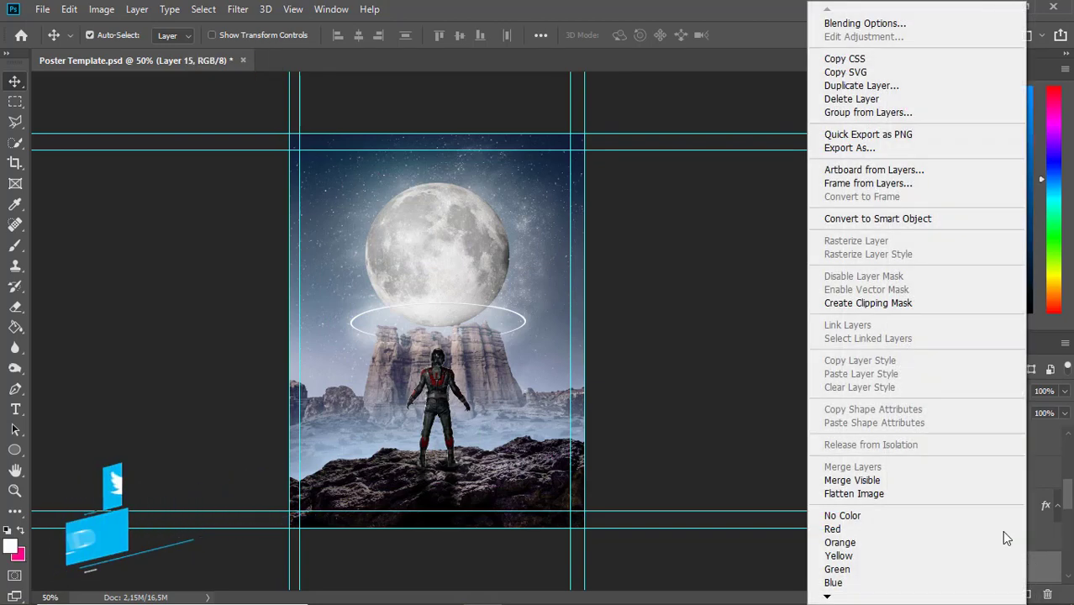
{"action": "left_click", "coordinate": [874, 304]}
- Paint soft white light across the mist near the astronaut with a small soft round brush
{"action": "left_click", "coordinate": [15, 245]}
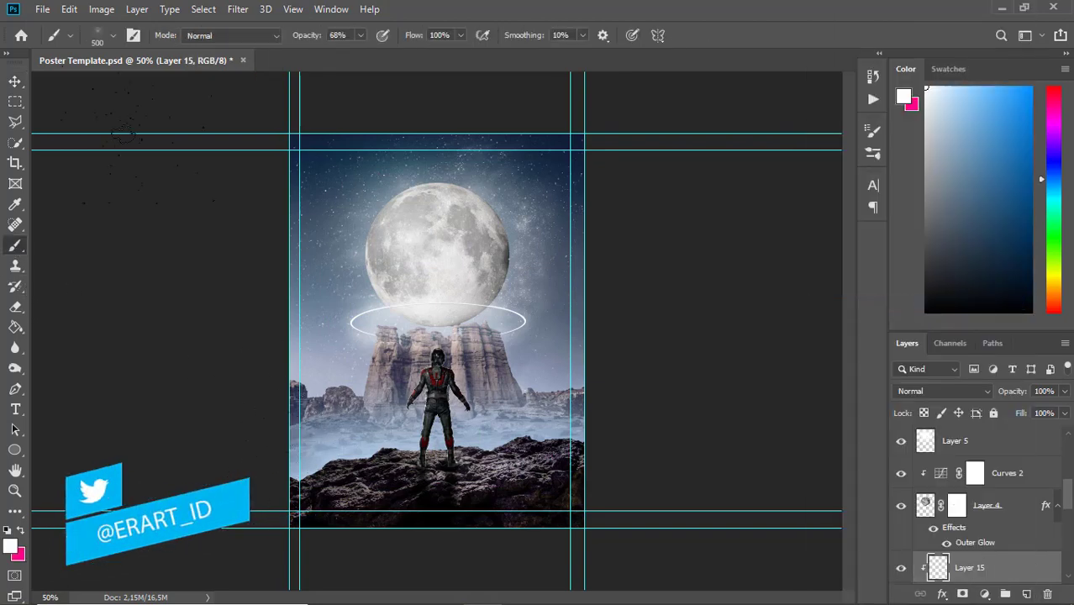
{"action": "left_click", "coordinate": [112, 36]}
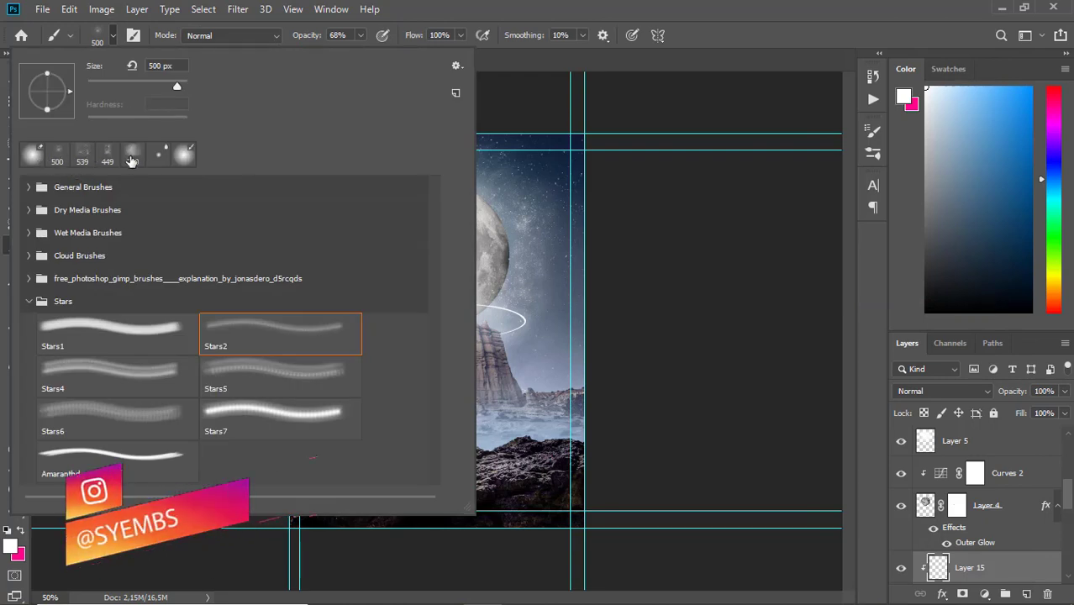
{"action": "left_click", "coordinate": [179, 157]}
{"action": "left_click", "coordinate": [113, 36]}
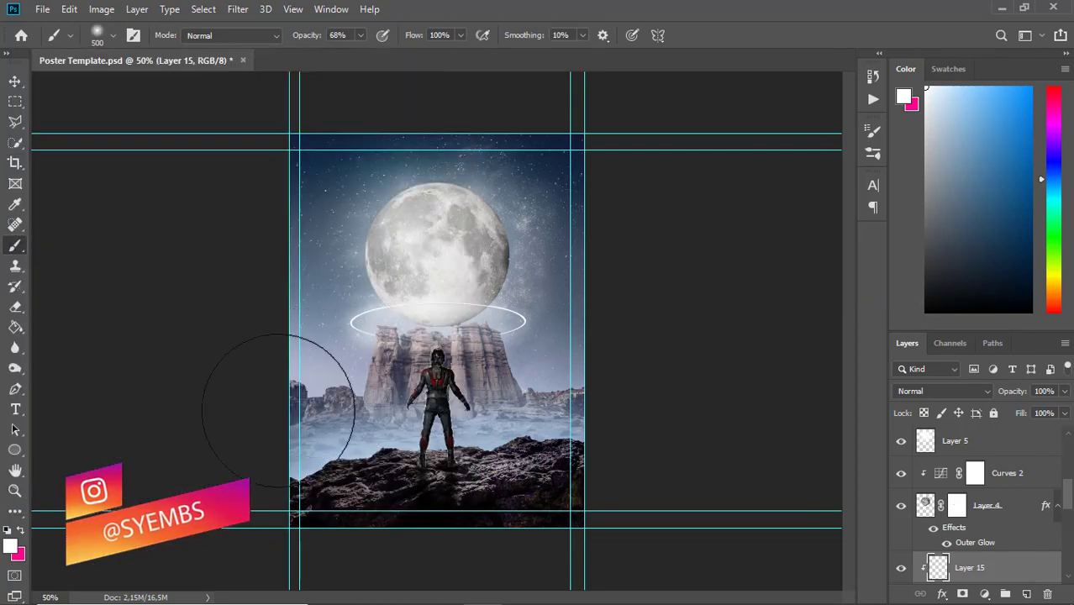
{"action": "key", "text": "bracketleft"}
{"action": "key", "text": "bracketleft"}
{"action": "key", "text": "bracketleft"}
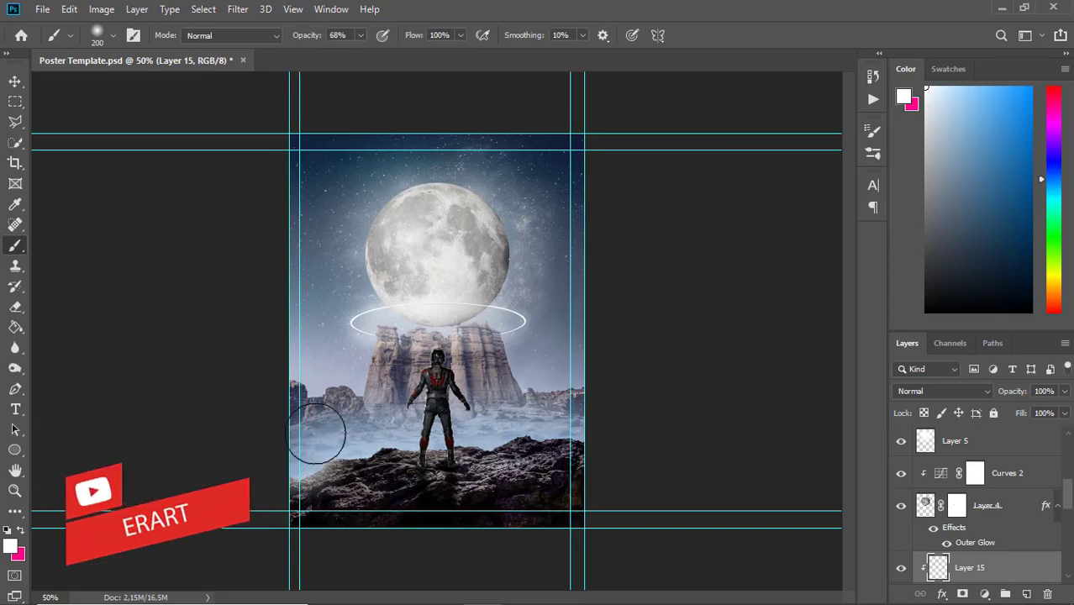
{"action": "mouse_move", "coordinate": [342, 425]}
{"action": "left_mouse_down"}
{"action": "mouse_move", "coordinate": [506, 402]}
{"action": "mouse_move", "coordinate": [575, 407]}
{"action": "left_mouse_up"}
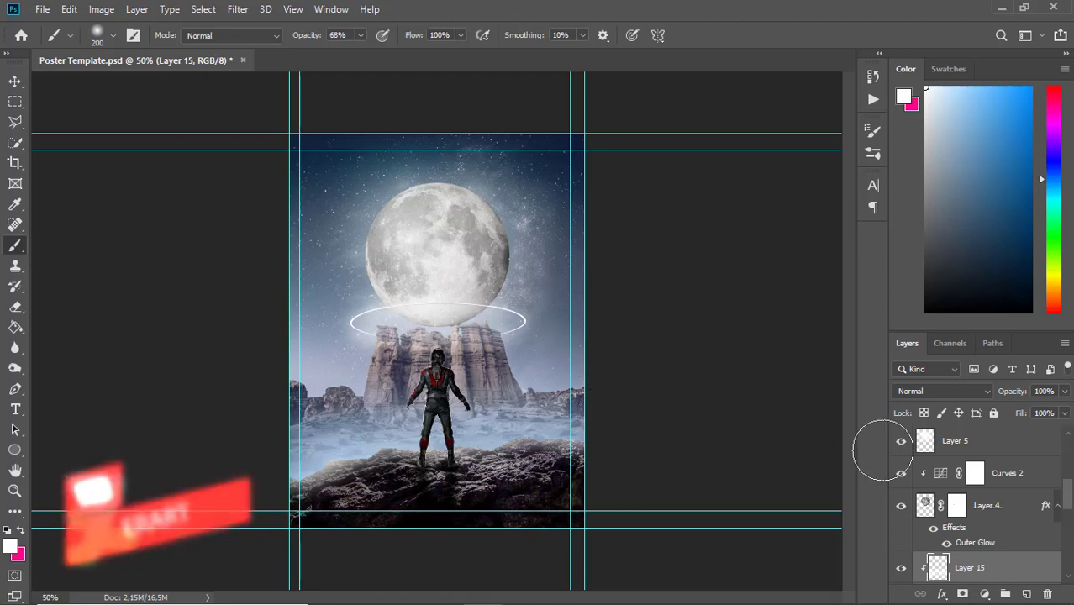
- Set the light layer's blend mode to Overlay and compare it on and off
{"action": "left_click", "coordinate": [928, 400]}
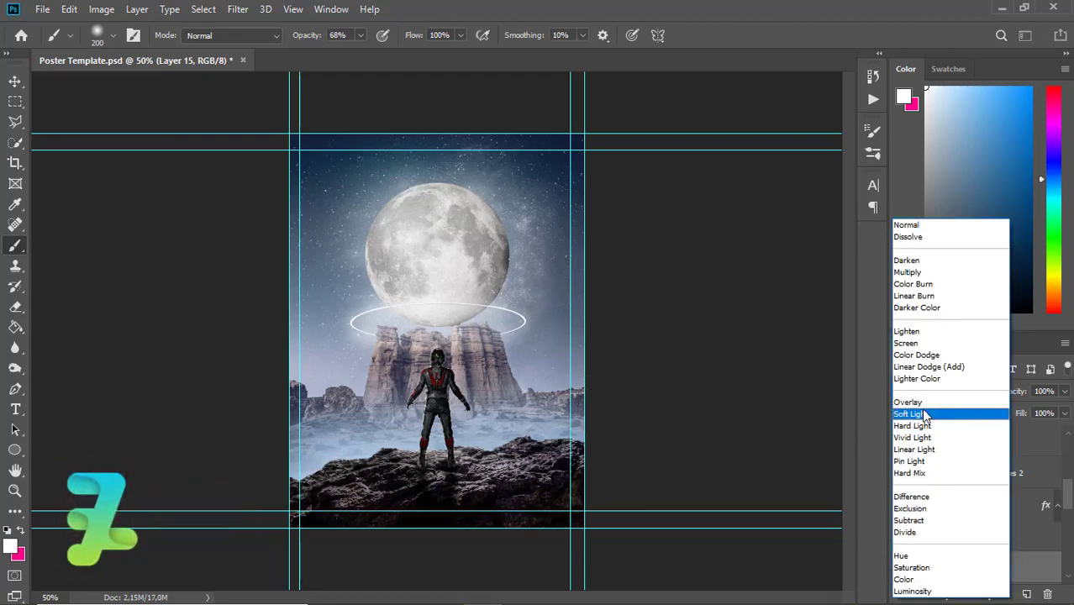
{"action": "left_click", "coordinate": [924, 404]}
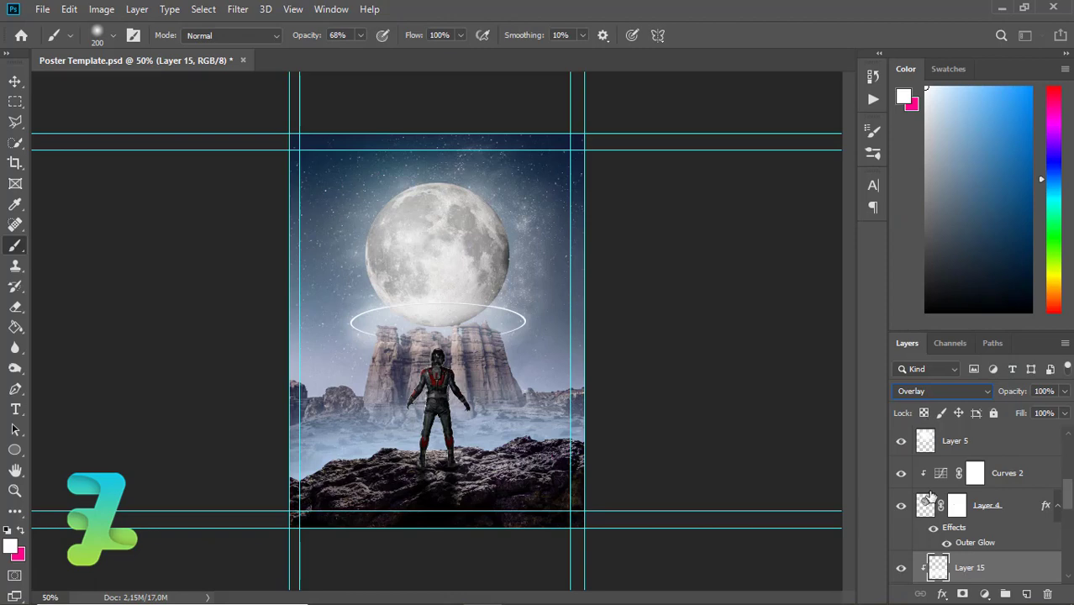
{"action": "left_click", "coordinate": [901, 569]}
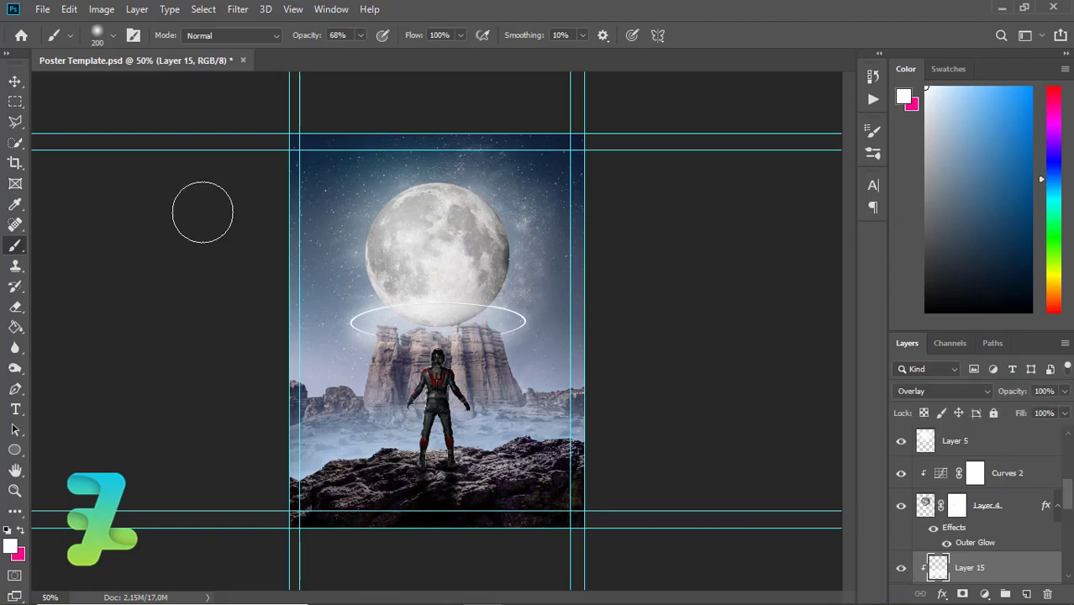
{"action": "left_click", "coordinate": [14, 81]}
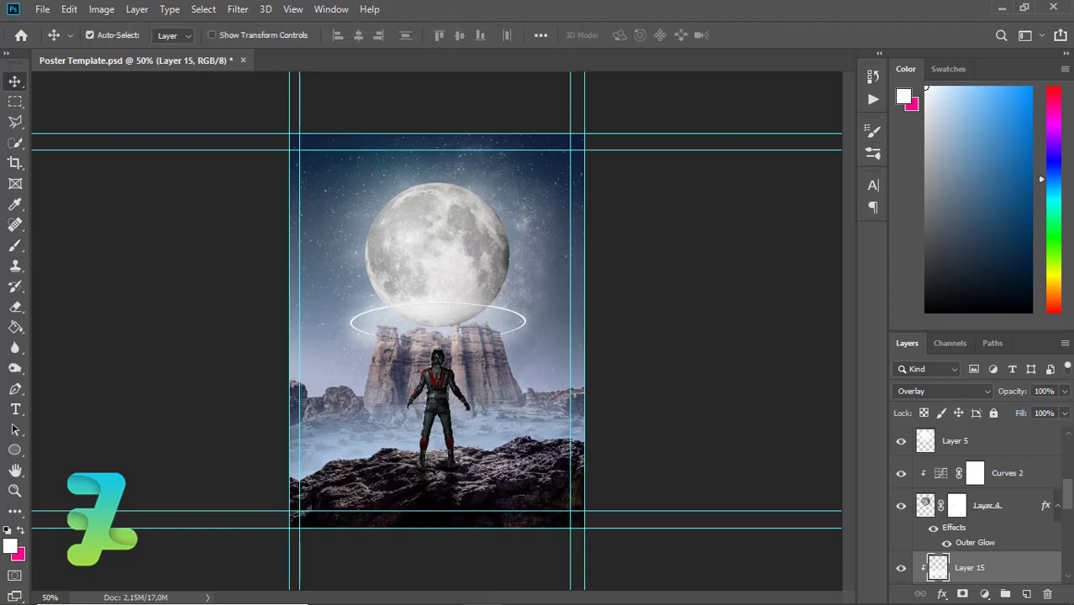
- Stamp all visible layers into a merged layer above Layer 14 for the Camera Raw filter
{"action": "scroll", "coordinate": [1068, 432], "scroll_direction": "up", "scroll_amount": 2}
{"action": "scroll", "coordinate": [1067, 433], "scroll_direction": "up", "scroll_amount": 3}
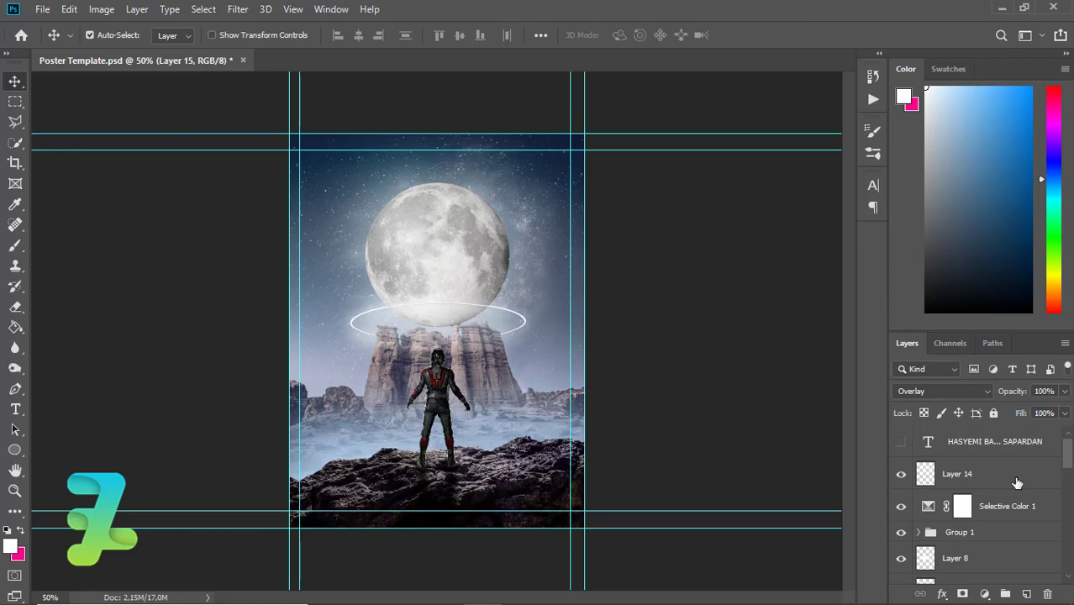
{"action": "left_click", "coordinate": [1008, 473]}
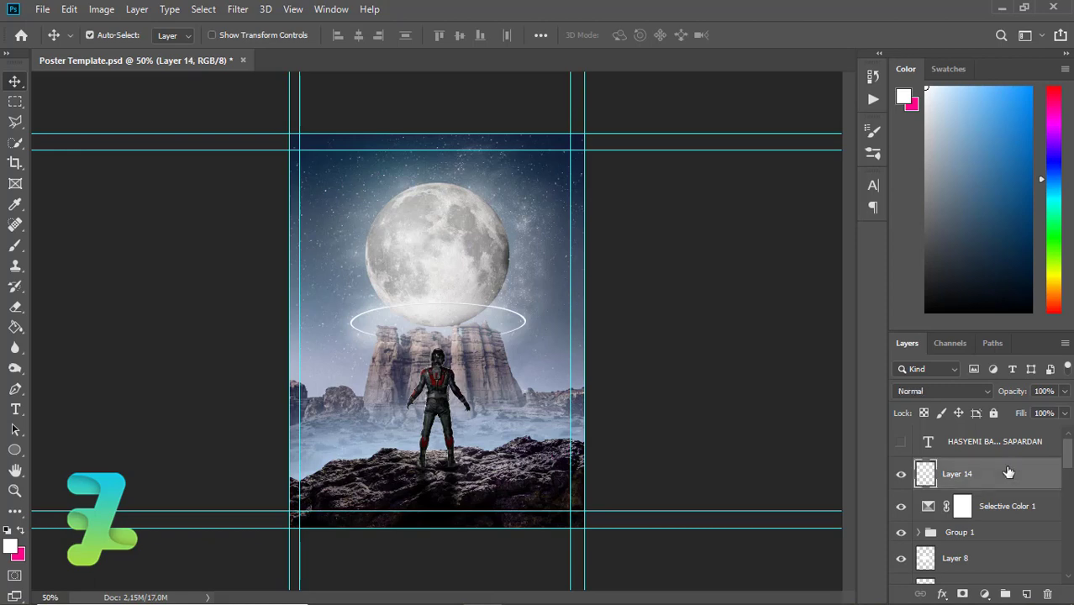
{"action": "key", "text": "ctrl+shift+alt+e"}
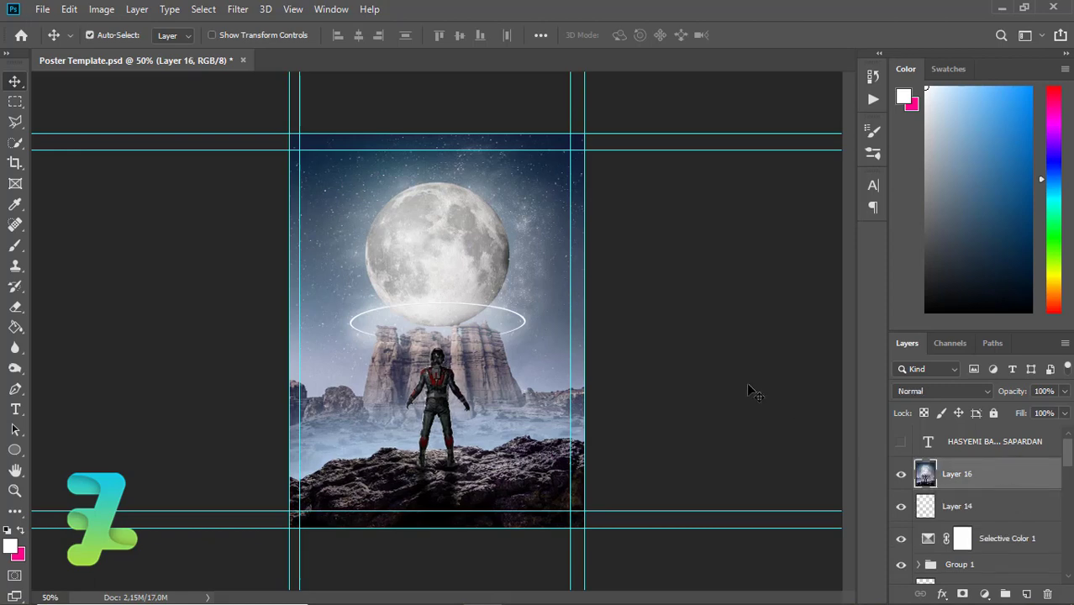
{"action": "left_click", "coordinate": [238, 8]}
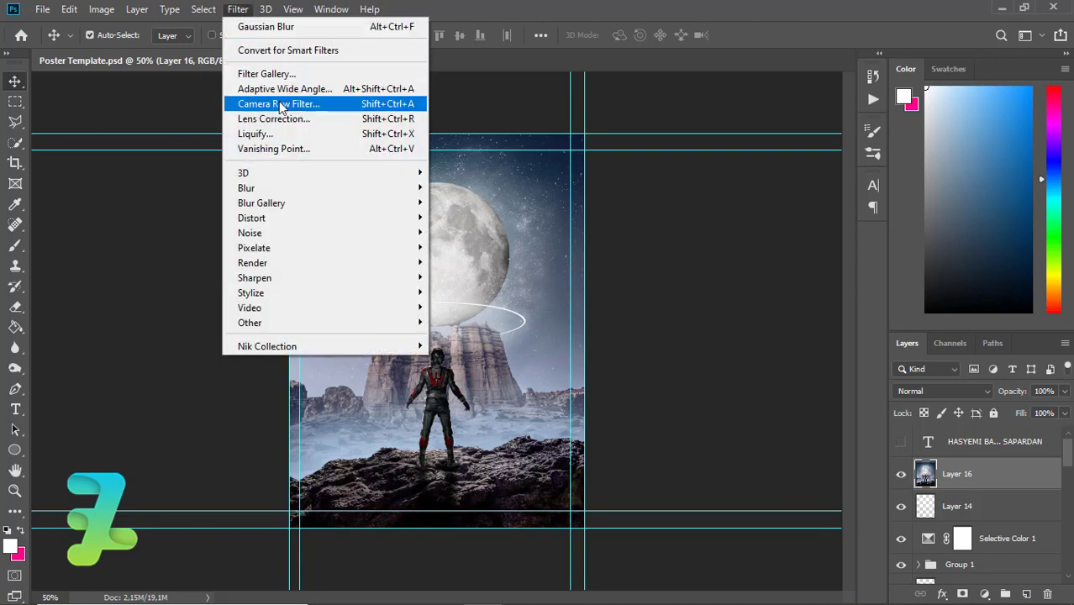
{"action": "left_click", "coordinate": [277, 104]}
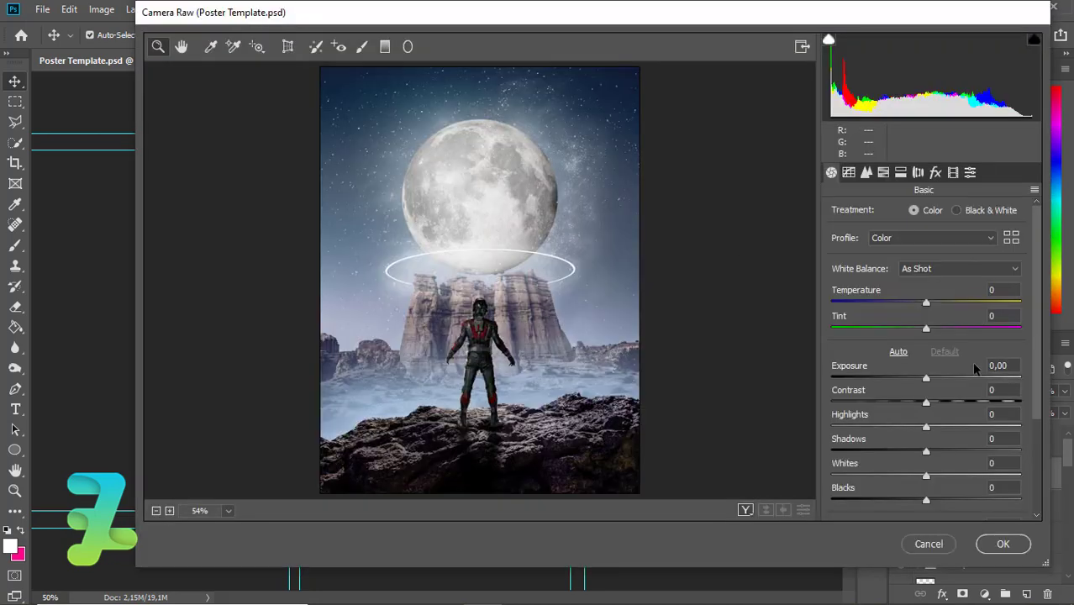
- Warm the image to Temperature +12 and Tint +16, tweak exposure and highlights, and lift Shadows to +8
{"action": "mouse_move", "coordinate": [925, 304]}
{"action": "left_mouse_down"}
{"action": "mouse_move", "coordinate": [938, 309]}
{"action": "mouse_move", "coordinate": [940, 332]}
{"action": "left_mouse_up"}
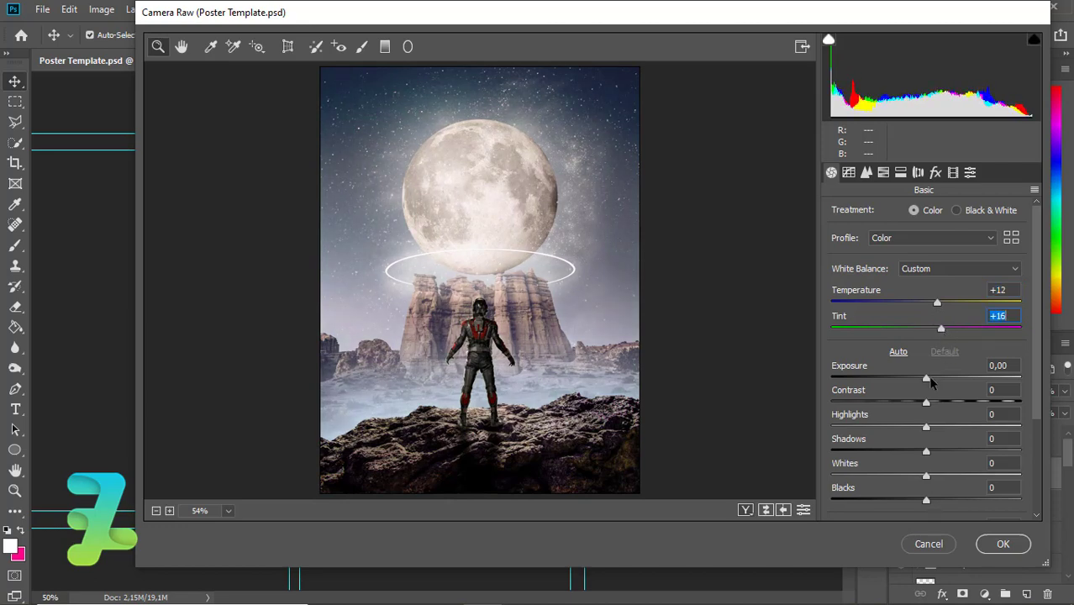
{"action": "left_click_drag", "start_coordinate": [927, 379], "coordinate": [930, 379]}
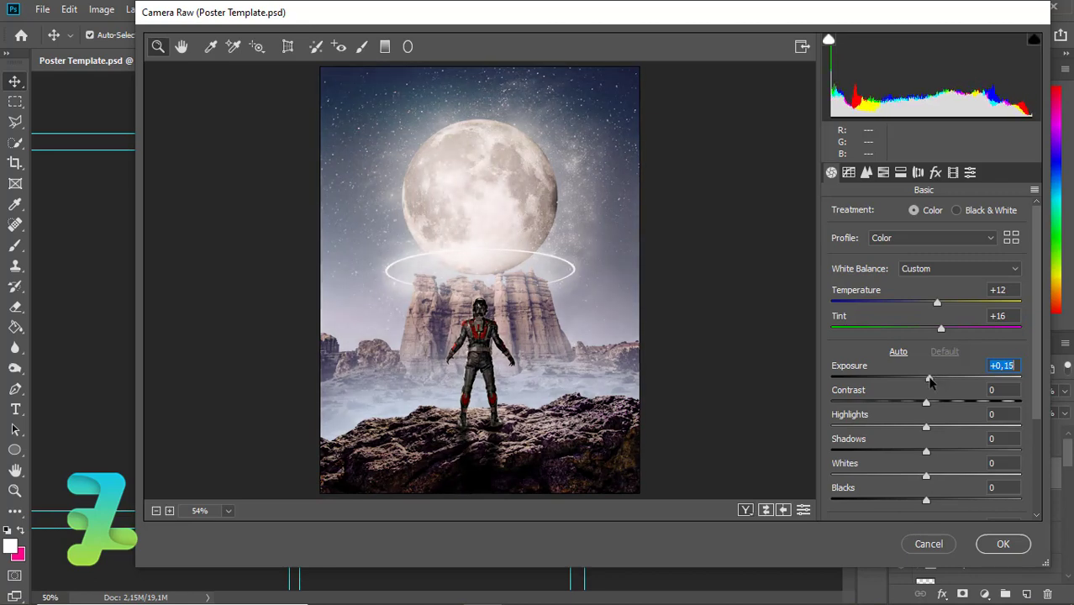
{"action": "left_click_drag", "start_coordinate": [930, 380], "coordinate": [927, 379]}
{"action": "mouse_move", "coordinate": [926, 426]}
{"action": "left_mouse_down"}
{"action": "mouse_move", "coordinate": [938, 426]}
{"action": "mouse_move", "coordinate": [926, 413]}
{"action": "left_mouse_up"}
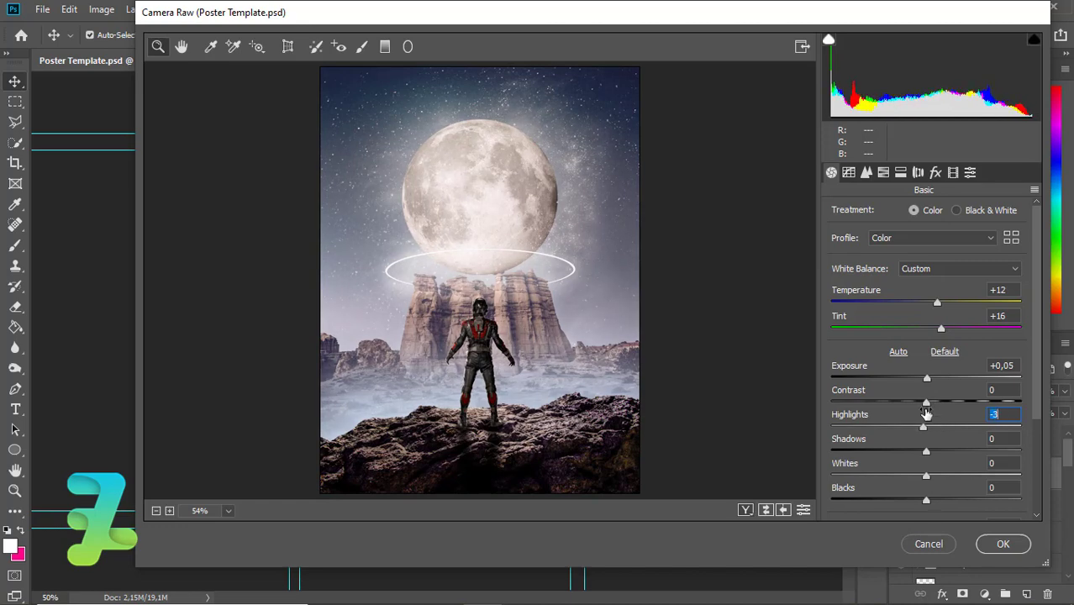
{"action": "scroll", "coordinate": [920, 395], "scroll_direction": "down", "scroll_amount": 1}
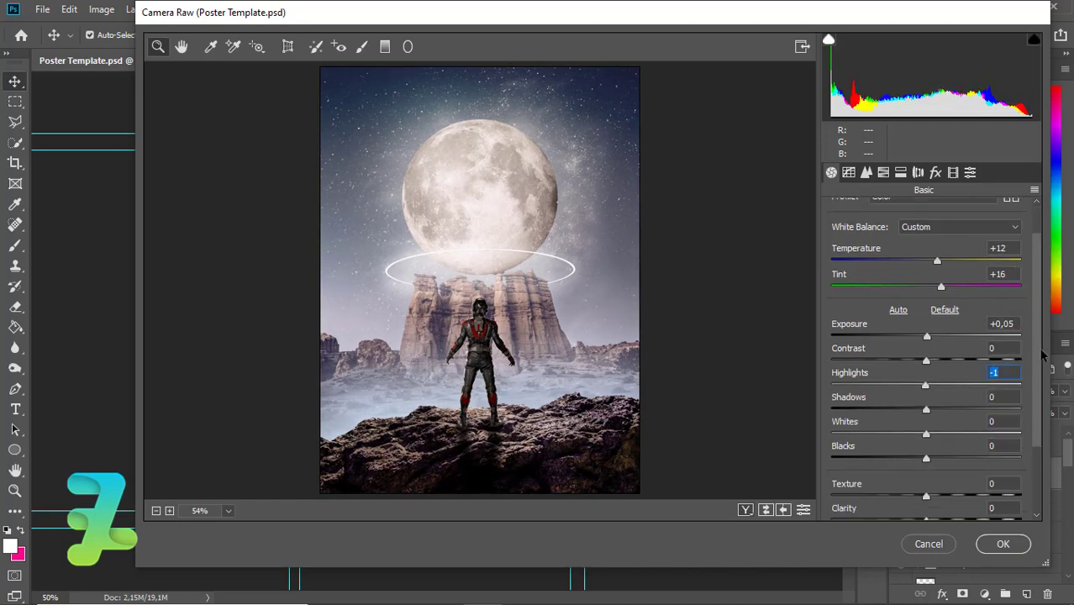
{"action": "scroll", "coordinate": [913, 376], "scroll_direction": "down", "scroll_amount": 1}
{"action": "mouse_move", "coordinate": [927, 374]}
{"action": "left_mouse_down"}
{"action": "mouse_move", "coordinate": [918, 376]}
{"action": "mouse_move", "coordinate": [934, 382]}
{"action": "mouse_move", "coordinate": [907, 401]}
{"action": "mouse_move", "coordinate": [877, 399]}
{"action": "mouse_move", "coordinate": [994, 397]}
{"action": "mouse_move", "coordinate": [934, 402]}
{"action": "mouse_move", "coordinate": [950, 425]}
{"action": "mouse_move", "coordinate": [916, 427]}
{"action": "left_mouse_up"}
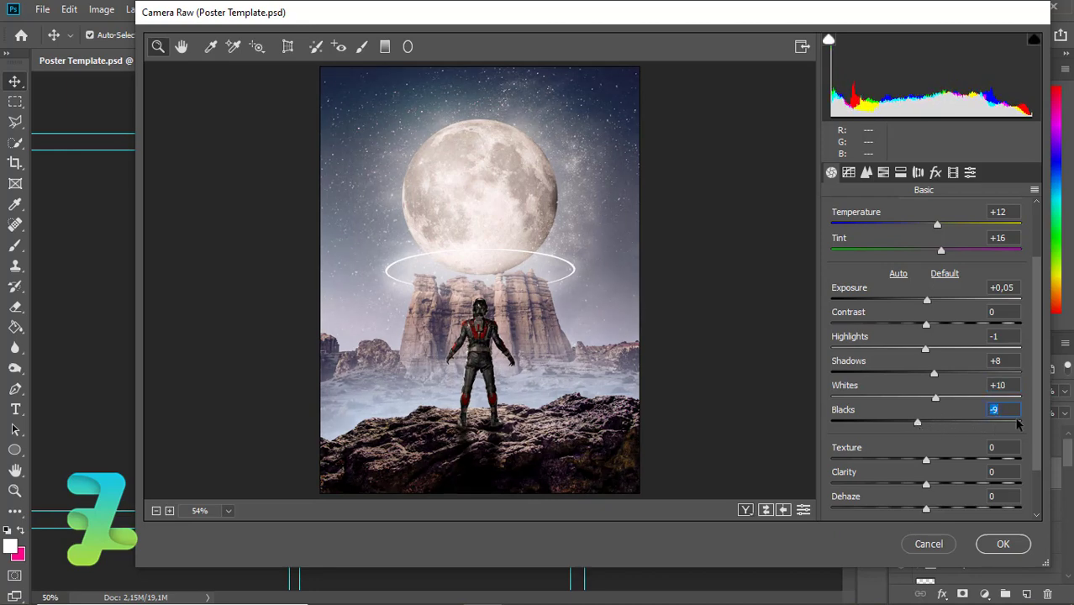
- Set Texture +13 and Clarity -5, trying Dehaze before returning it to 0
{"action": "scroll", "coordinate": [1009, 412], "scroll_direction": "down", "scroll_amount": 1}
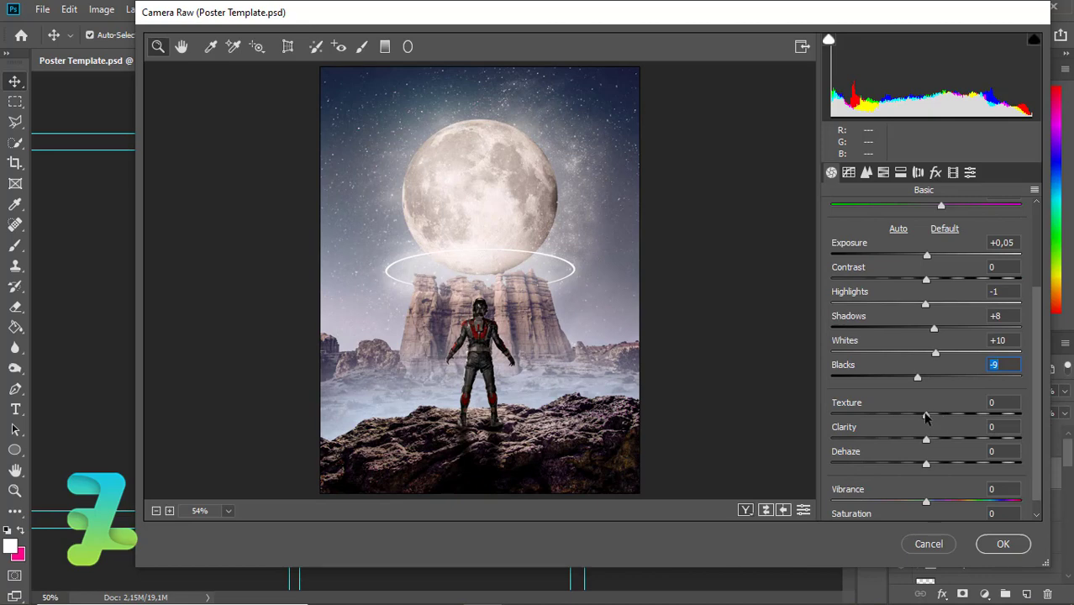
{"action": "mouse_move", "coordinate": [932, 418]}
{"action": "left_mouse_down"}
{"action": "mouse_move", "coordinate": [941, 416]}
{"action": "mouse_move", "coordinate": [928, 448]}
{"action": "left_mouse_up"}
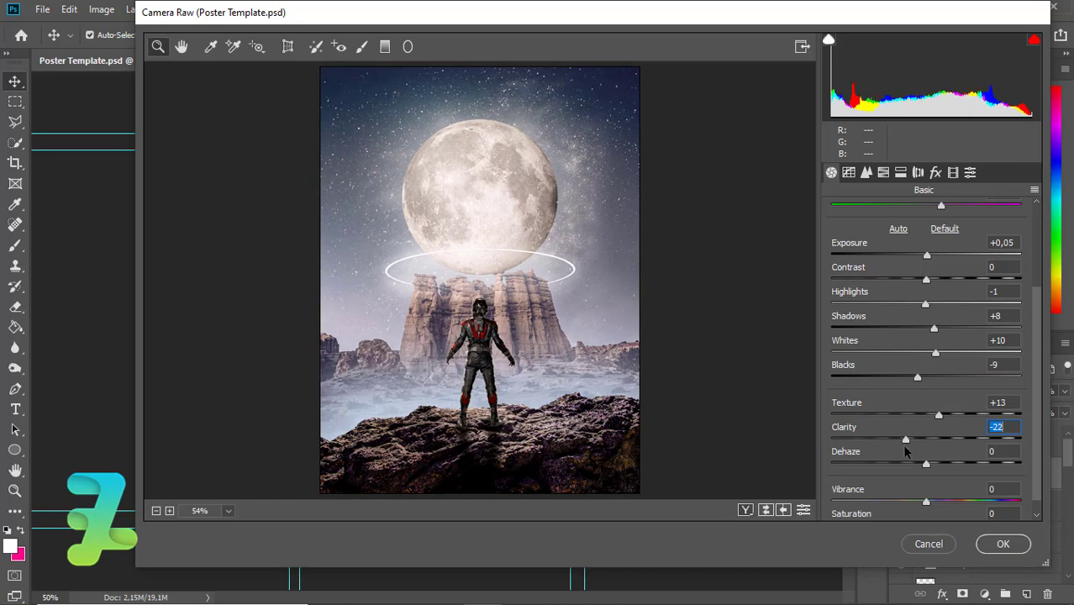
{"action": "mouse_move", "coordinate": [929, 450]}
{"action": "left_mouse_down"}
{"action": "mouse_move", "coordinate": [946, 449]}
{"action": "mouse_move", "coordinate": [914, 451]}
{"action": "mouse_move", "coordinate": [913, 440]}
{"action": "left_mouse_up"}
{"action": "left_click_drag", "start_coordinate": [927, 465], "coordinate": [947, 465]}
{"action": "key", "text": "Up"}
{"action": "key", "text": "Up"}
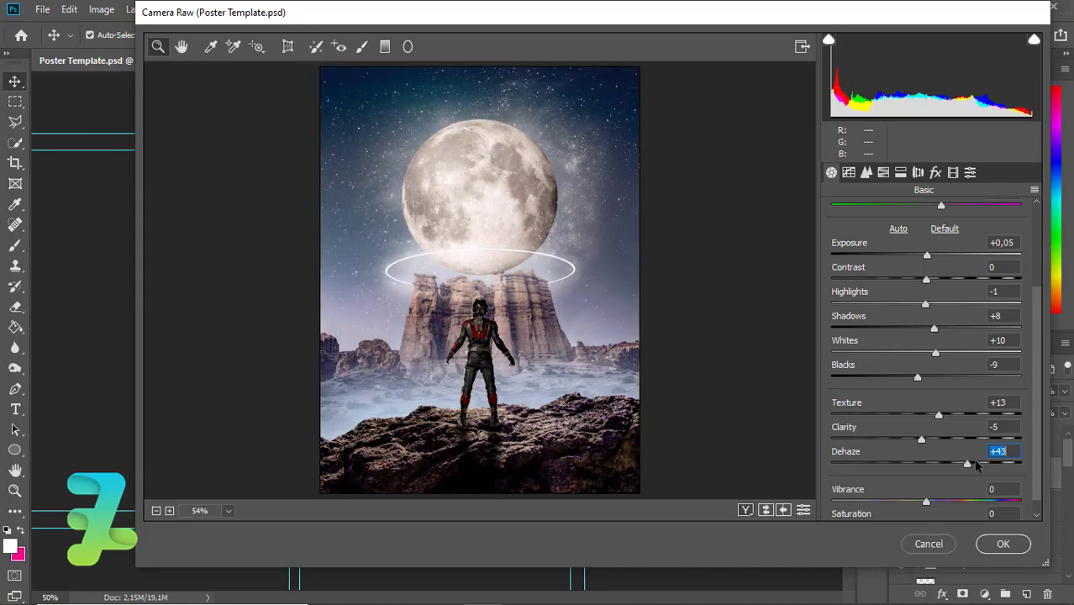
{"action": "key", "text": "Up"}
{"action": "key", "text": "Up"}
{"action": "left_click_drag", "start_coordinate": [958, 465], "coordinate": [926, 468]}
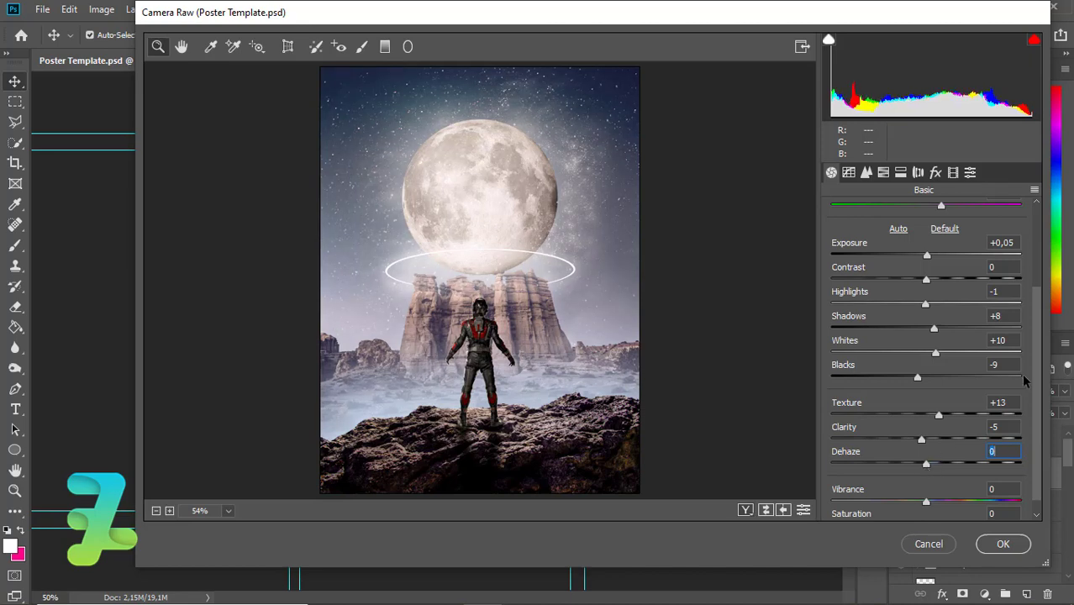
- Set Vibrance -8 and Saturation +5 and apply the grade to Layer 16
{"action": "scroll", "coordinate": [1035, 348], "scroll_direction": "down", "scroll_amount": 1}
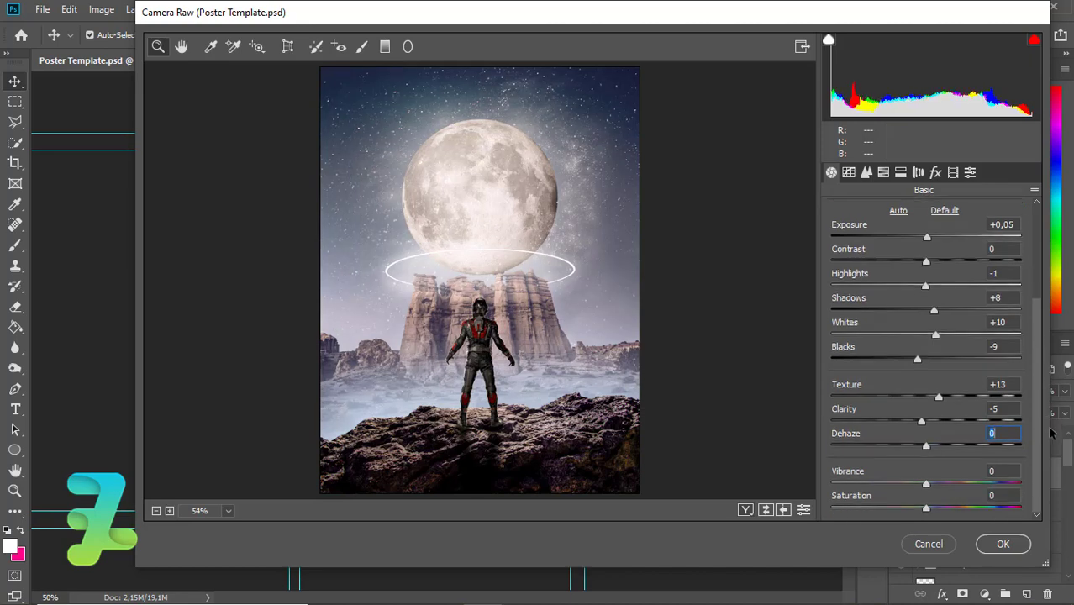
{"action": "mouse_move", "coordinate": [926, 485]}
{"action": "left_mouse_down"}
{"action": "mouse_move", "coordinate": [944, 486]}
{"action": "mouse_move", "coordinate": [900, 496]}
{"action": "mouse_move", "coordinate": [910, 489]}
{"action": "mouse_move", "coordinate": [940, 509]}
{"action": "mouse_move", "coordinate": [978, 507]}
{"action": "mouse_move", "coordinate": [860, 519]}
{"action": "mouse_move", "coordinate": [930, 520]}
{"action": "left_mouse_up"}
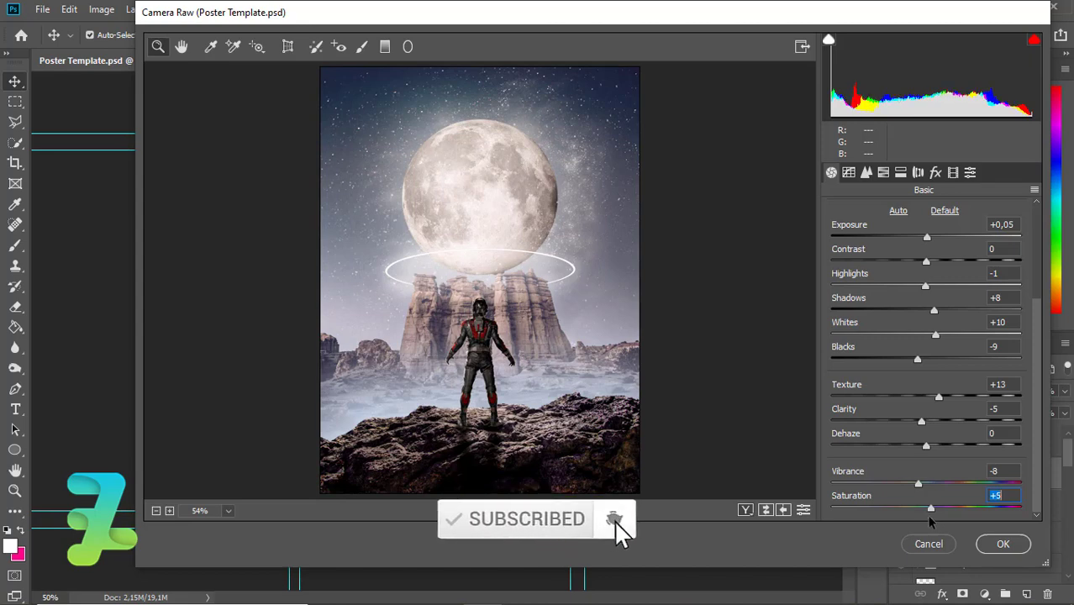
{"action": "left_click", "coordinate": [1002, 544]}
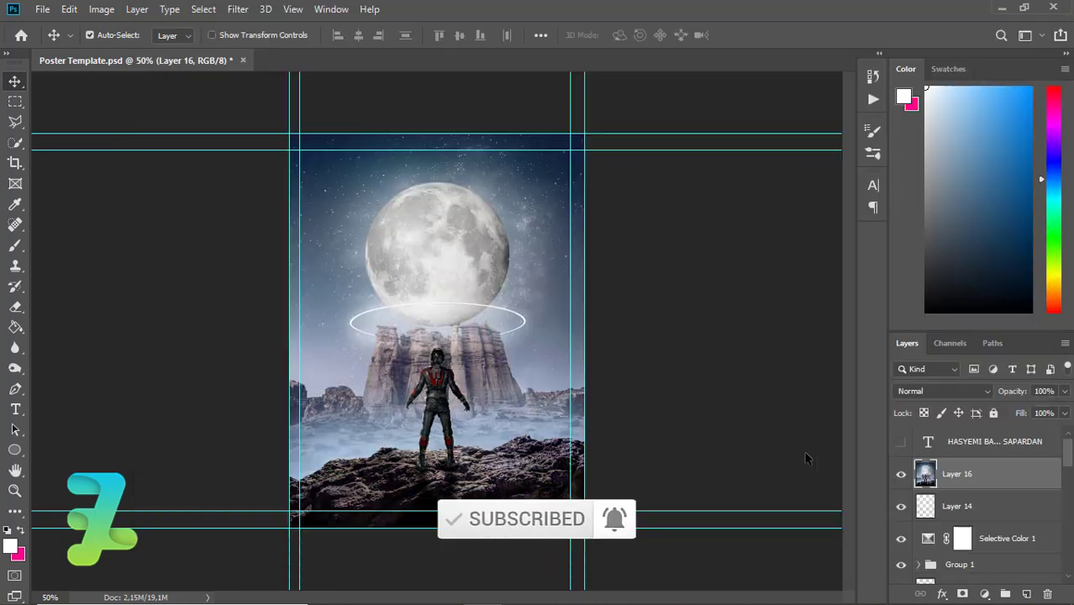